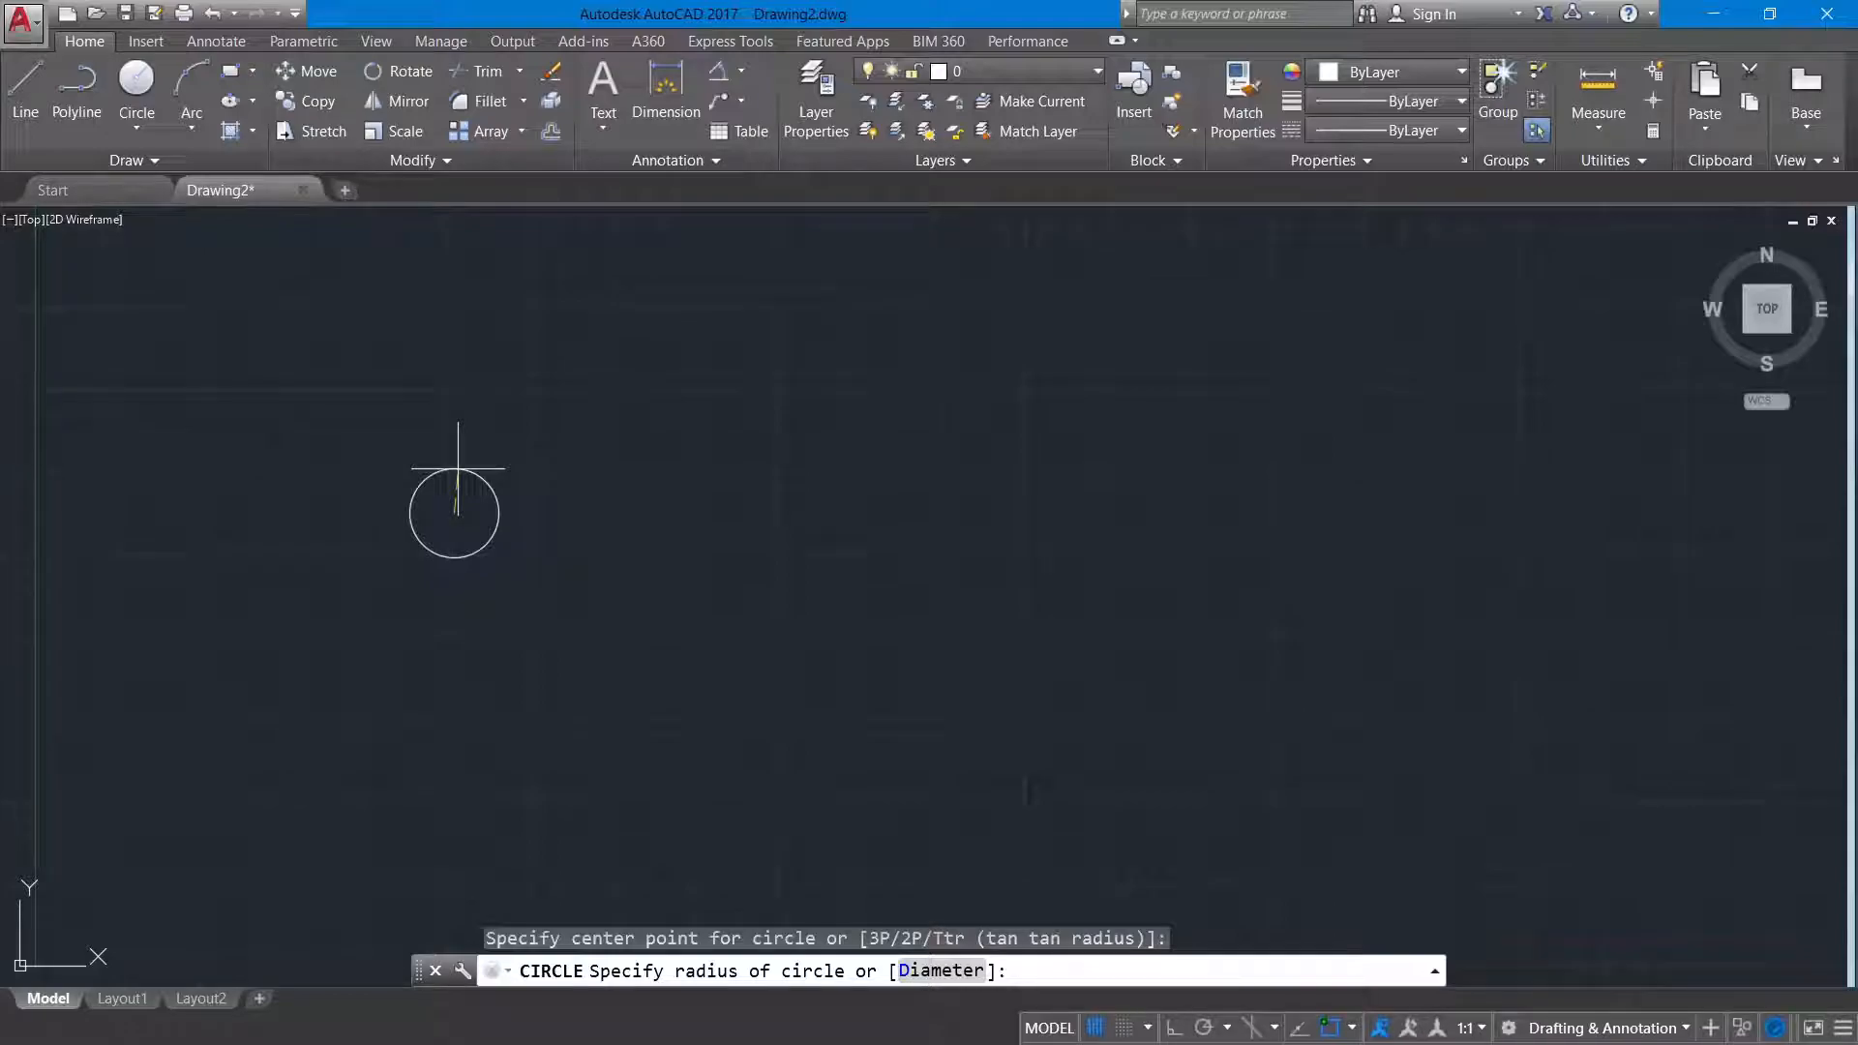
Step: Complete the circle with a radius of 5 and draw a horizontal line 60 units long to the right from its centre
key("Return")
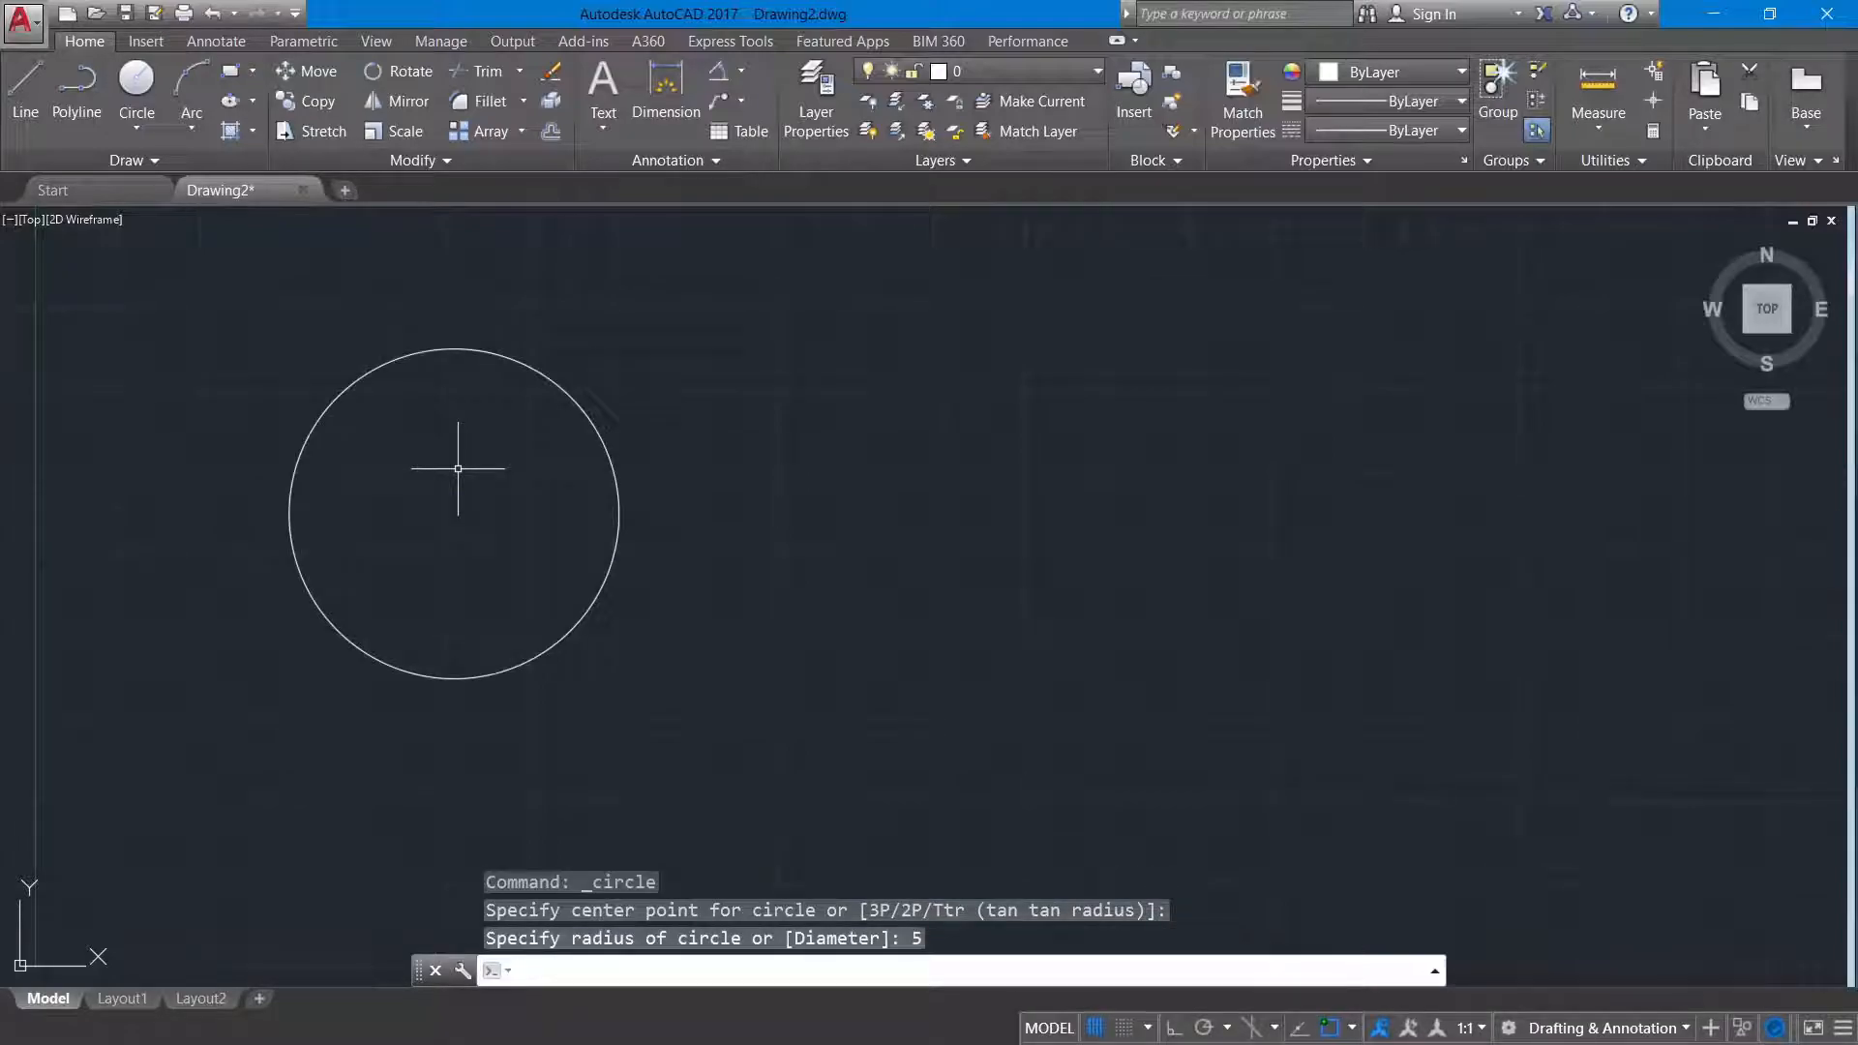
key("Return")
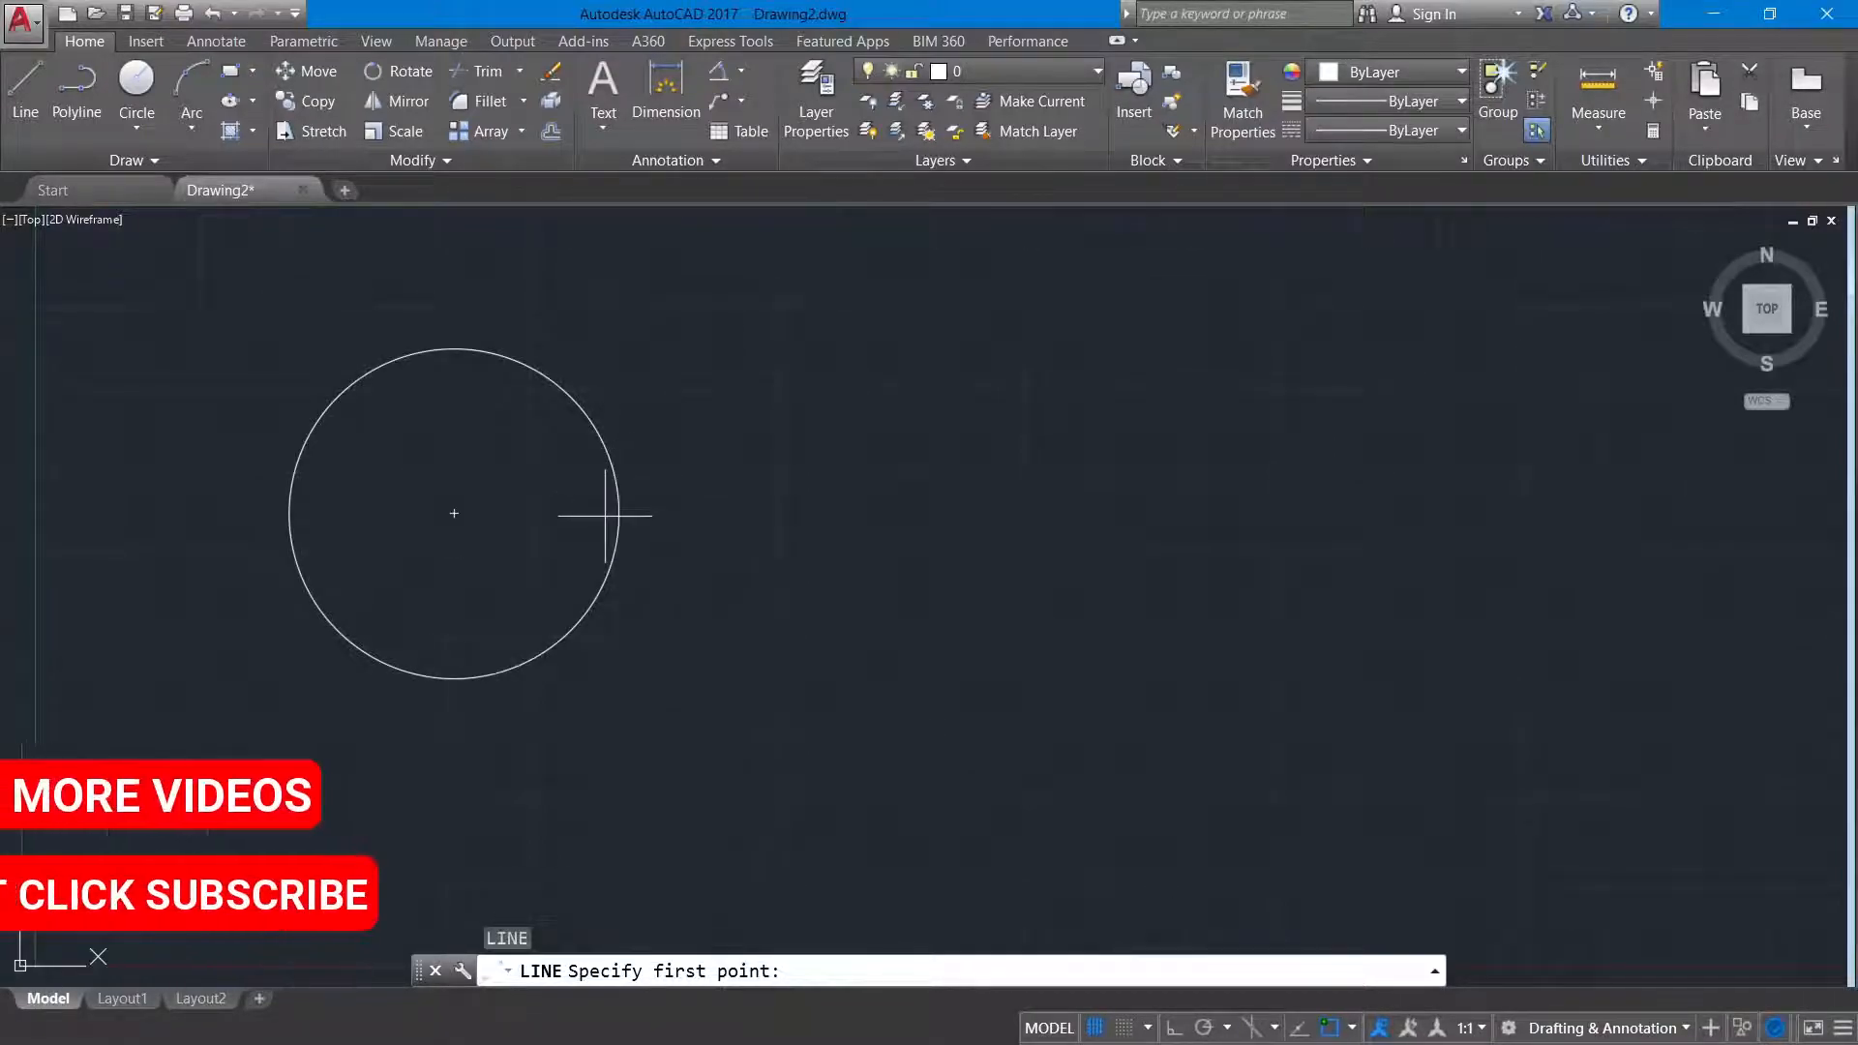
left_click(455, 515)
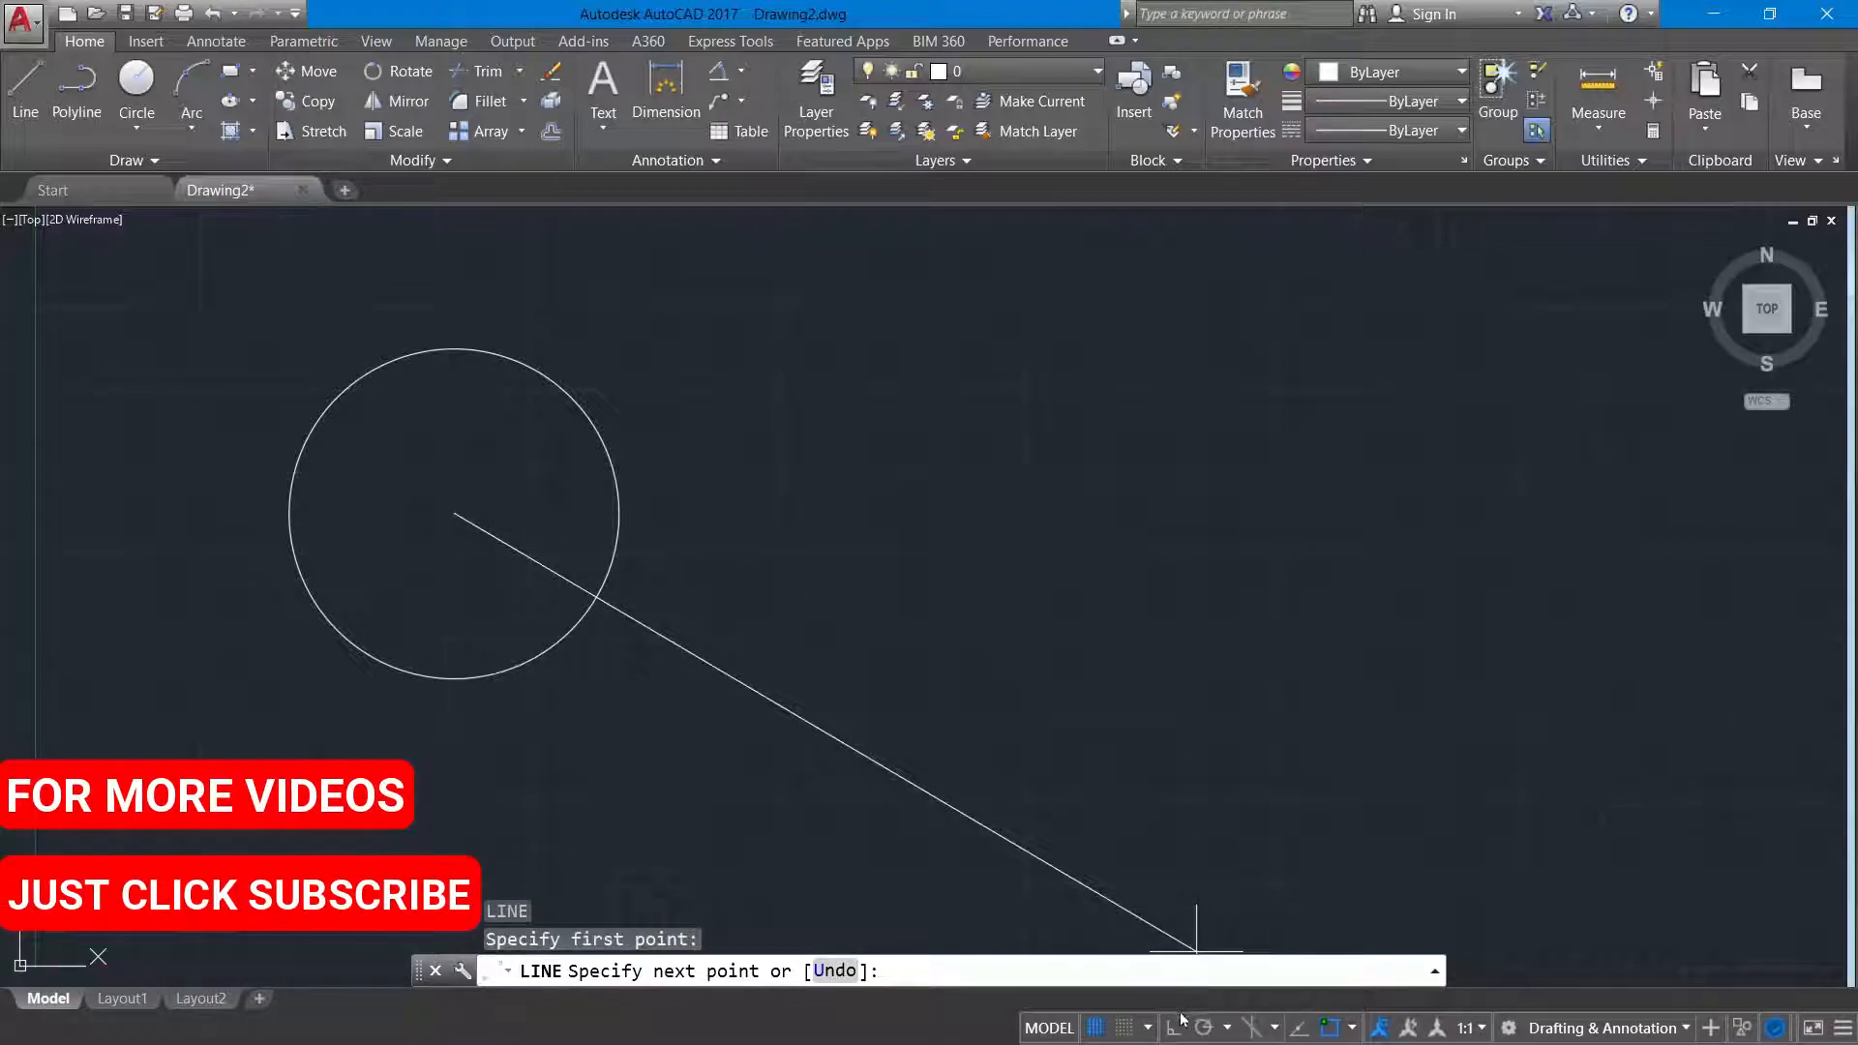
type("60")
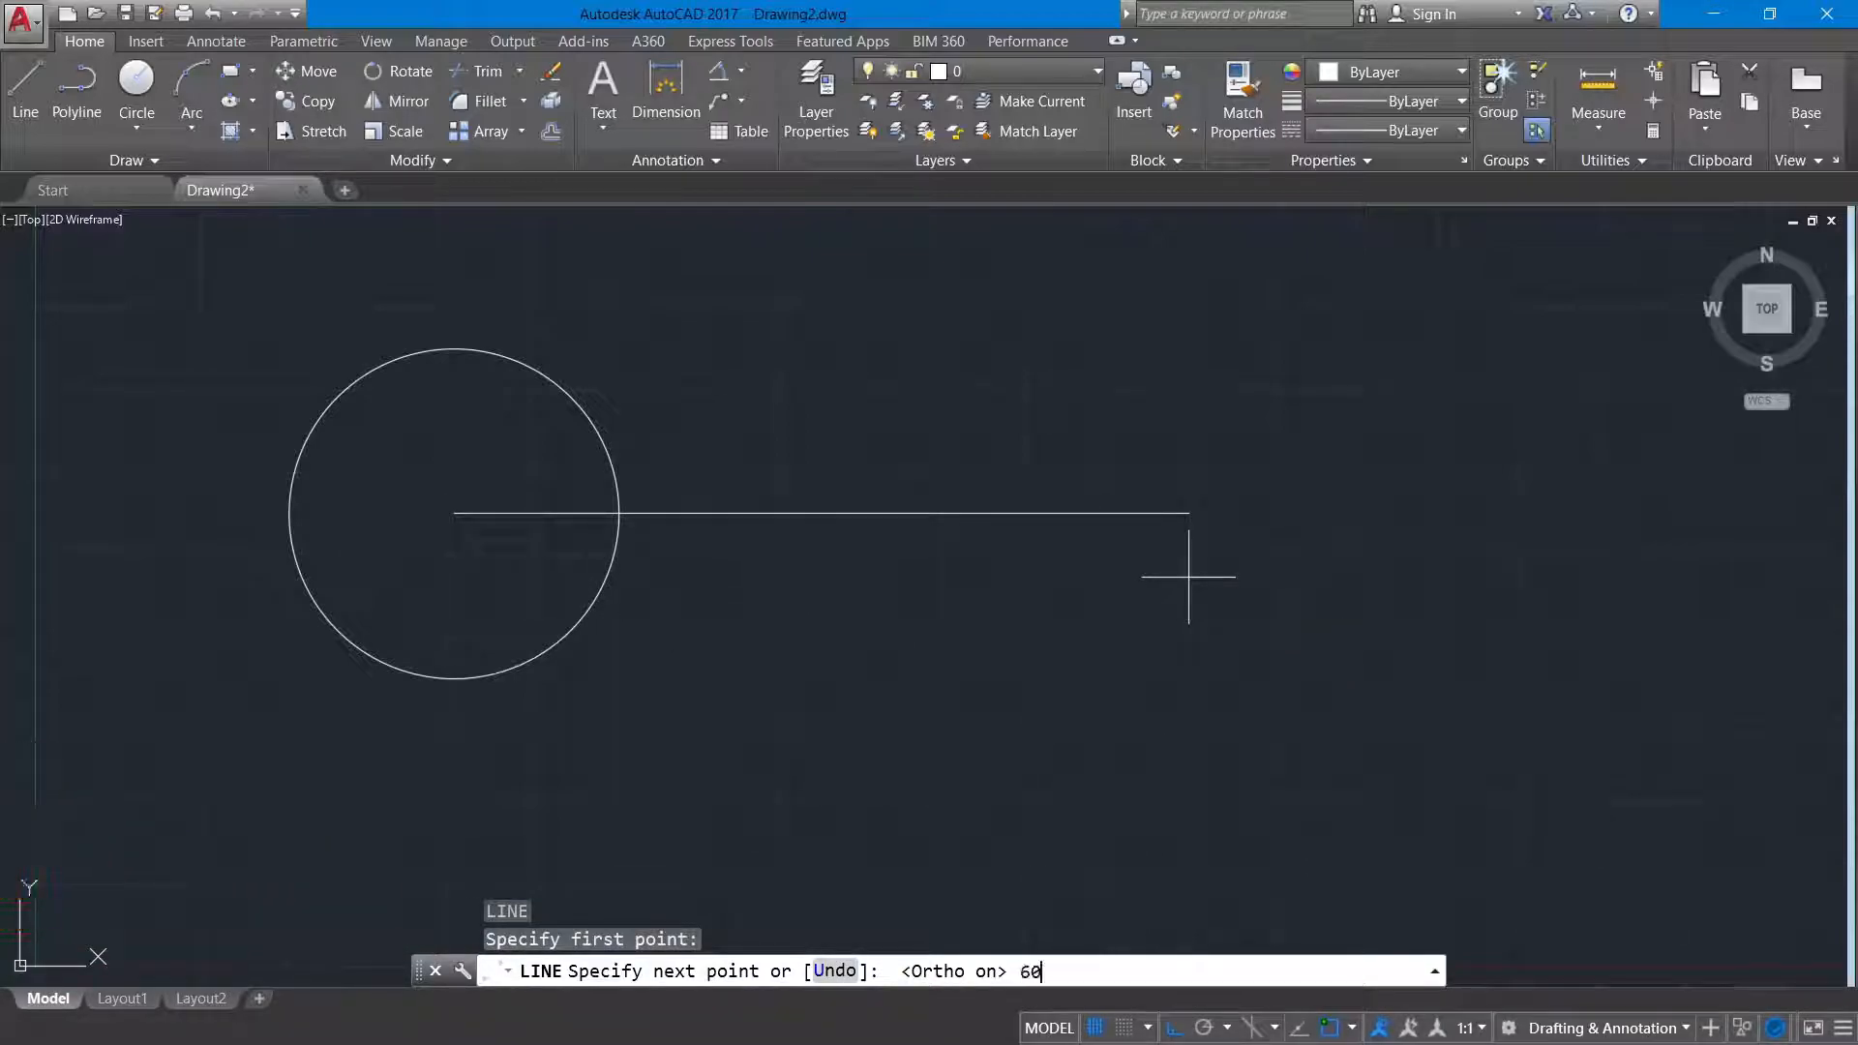
key("Return")
right_click(1188, 576)
left_click(1221, 593)
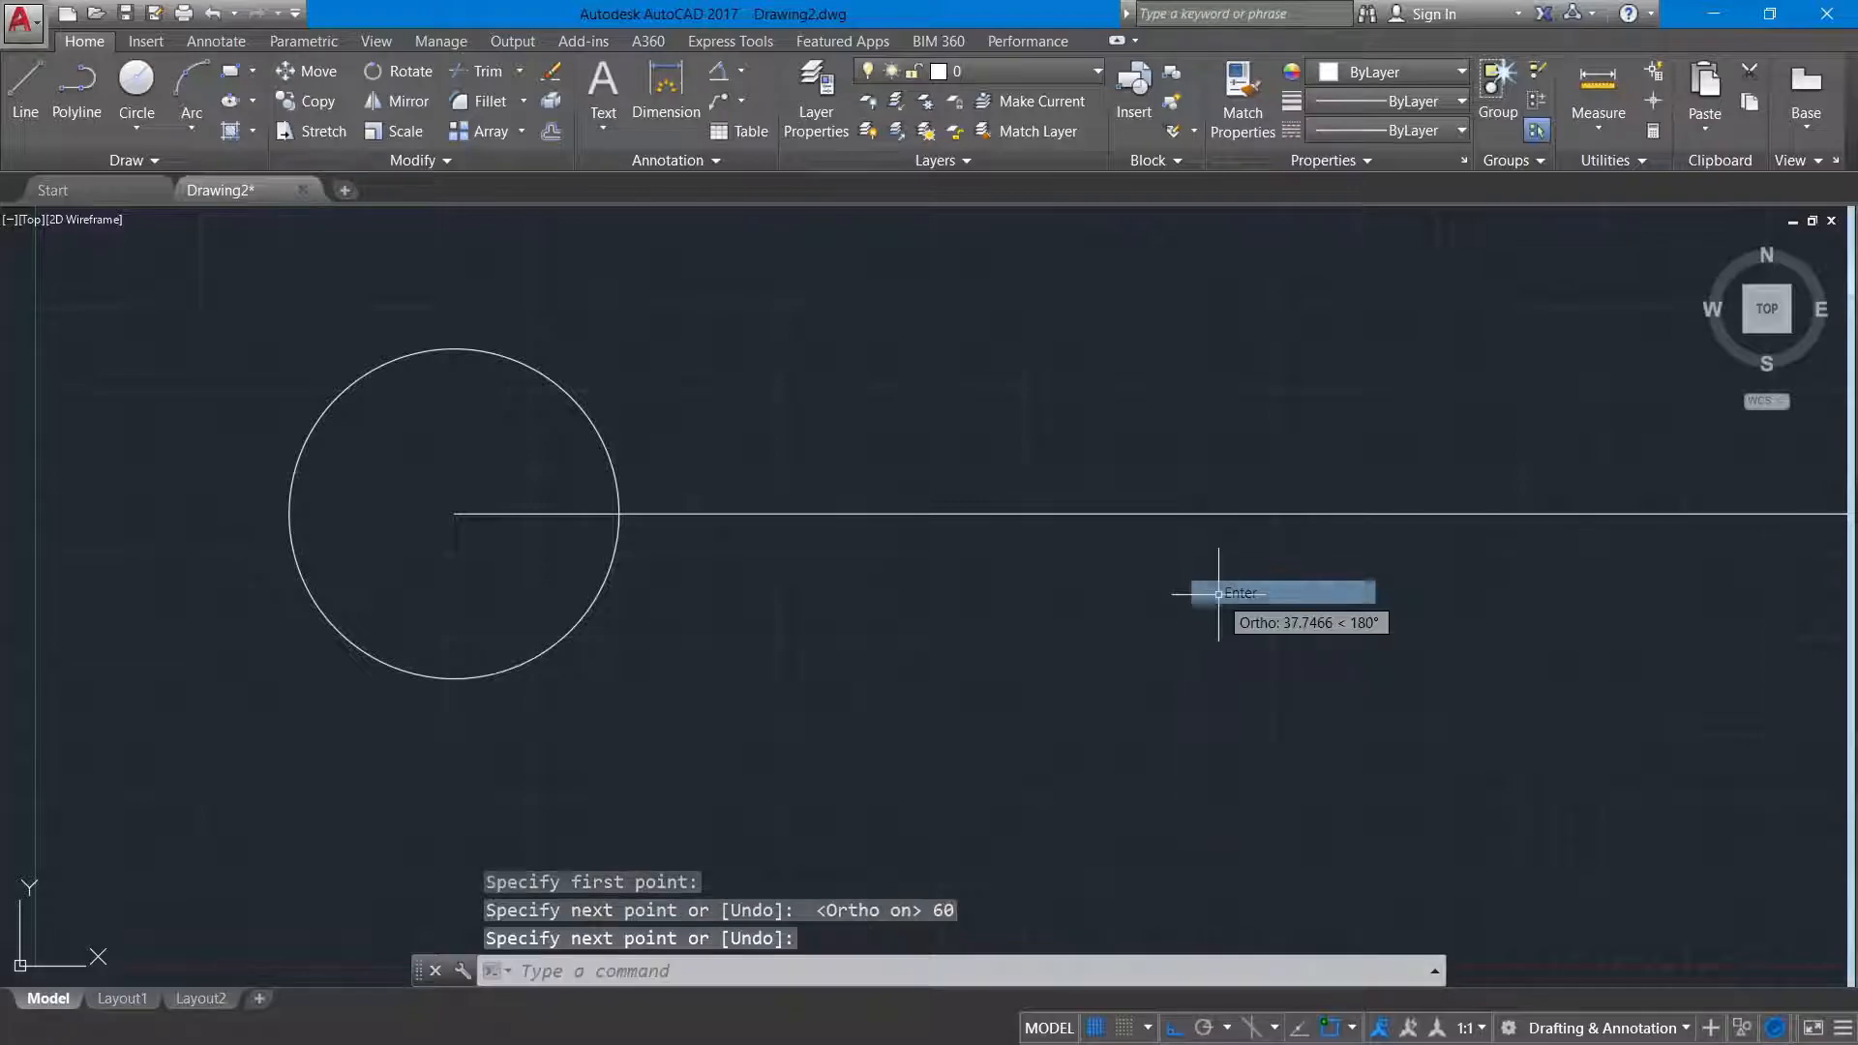
Step: Draw a line from the circle's centre 55 units right, 2.5 units up, and sloping down to the end of the 60-unit line
type("1")
key("Return")
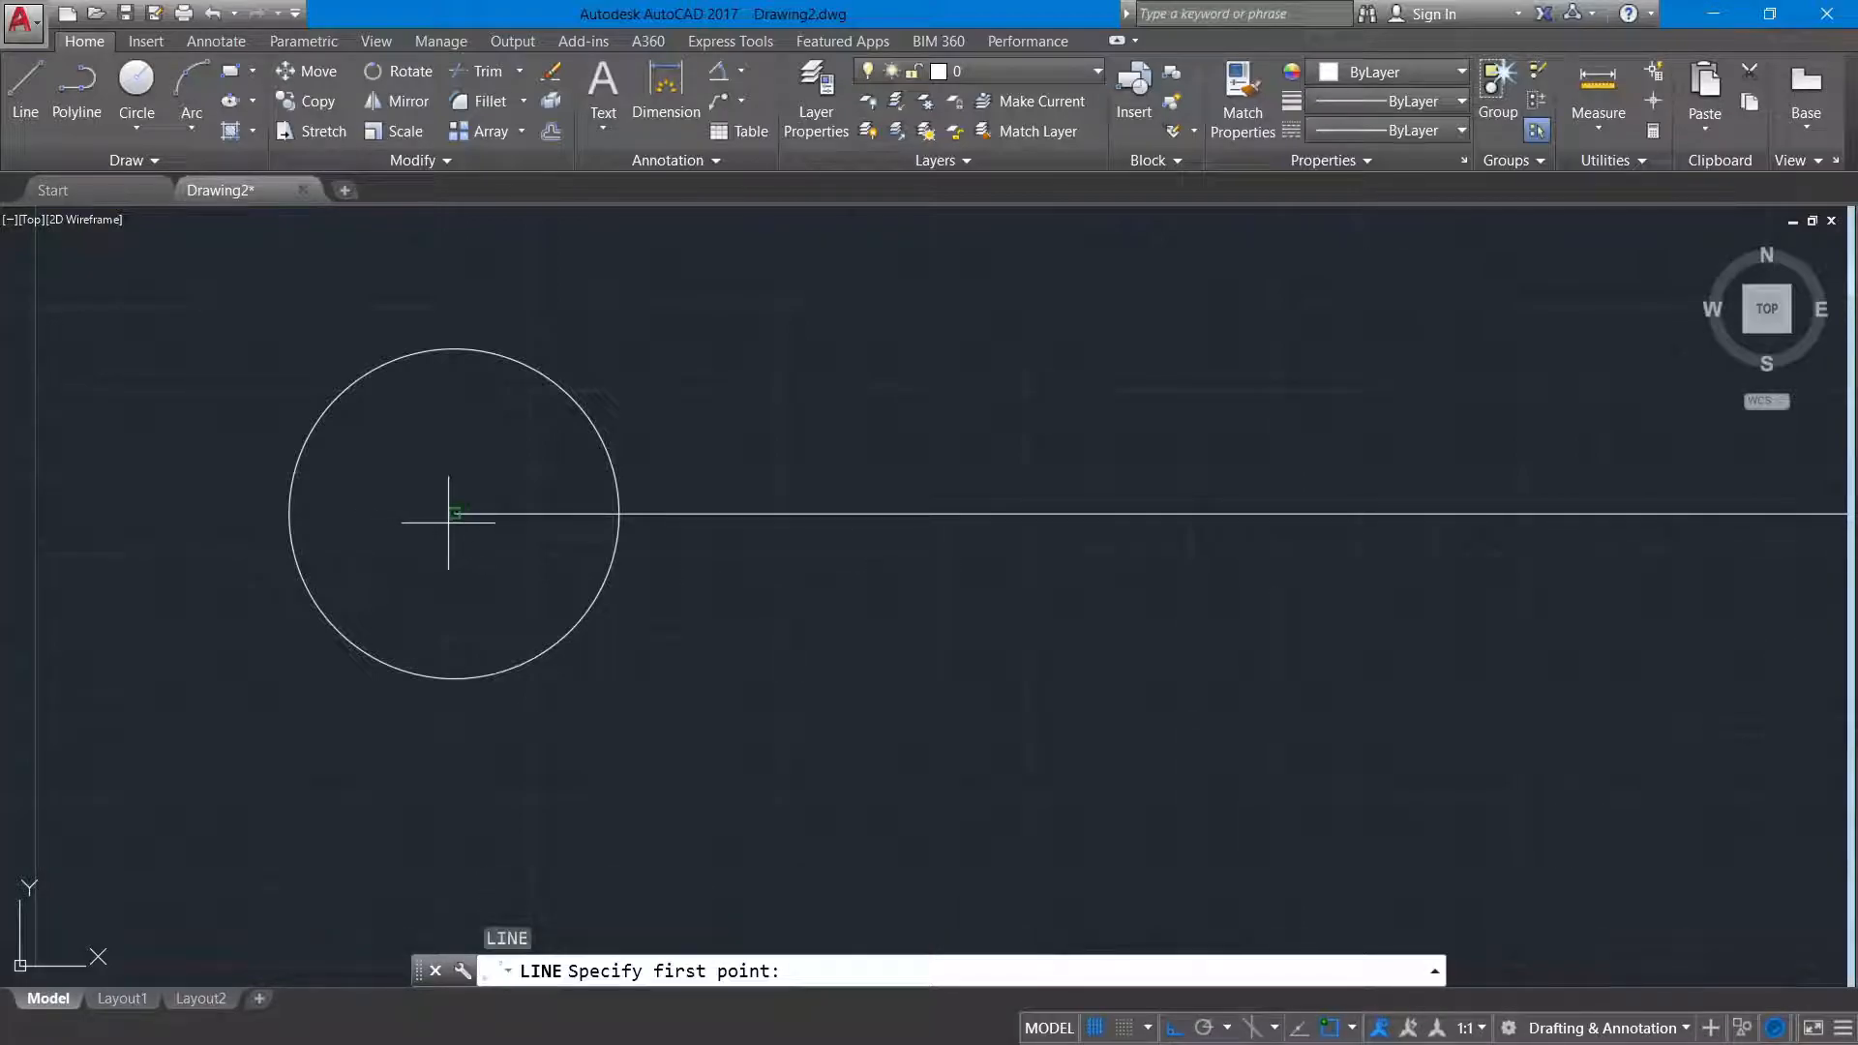
left_click(451, 514)
scroll(863, 656, "down", 4)
middle_click_drag(949, 651, 550, 740)
type("55")
key("Return")
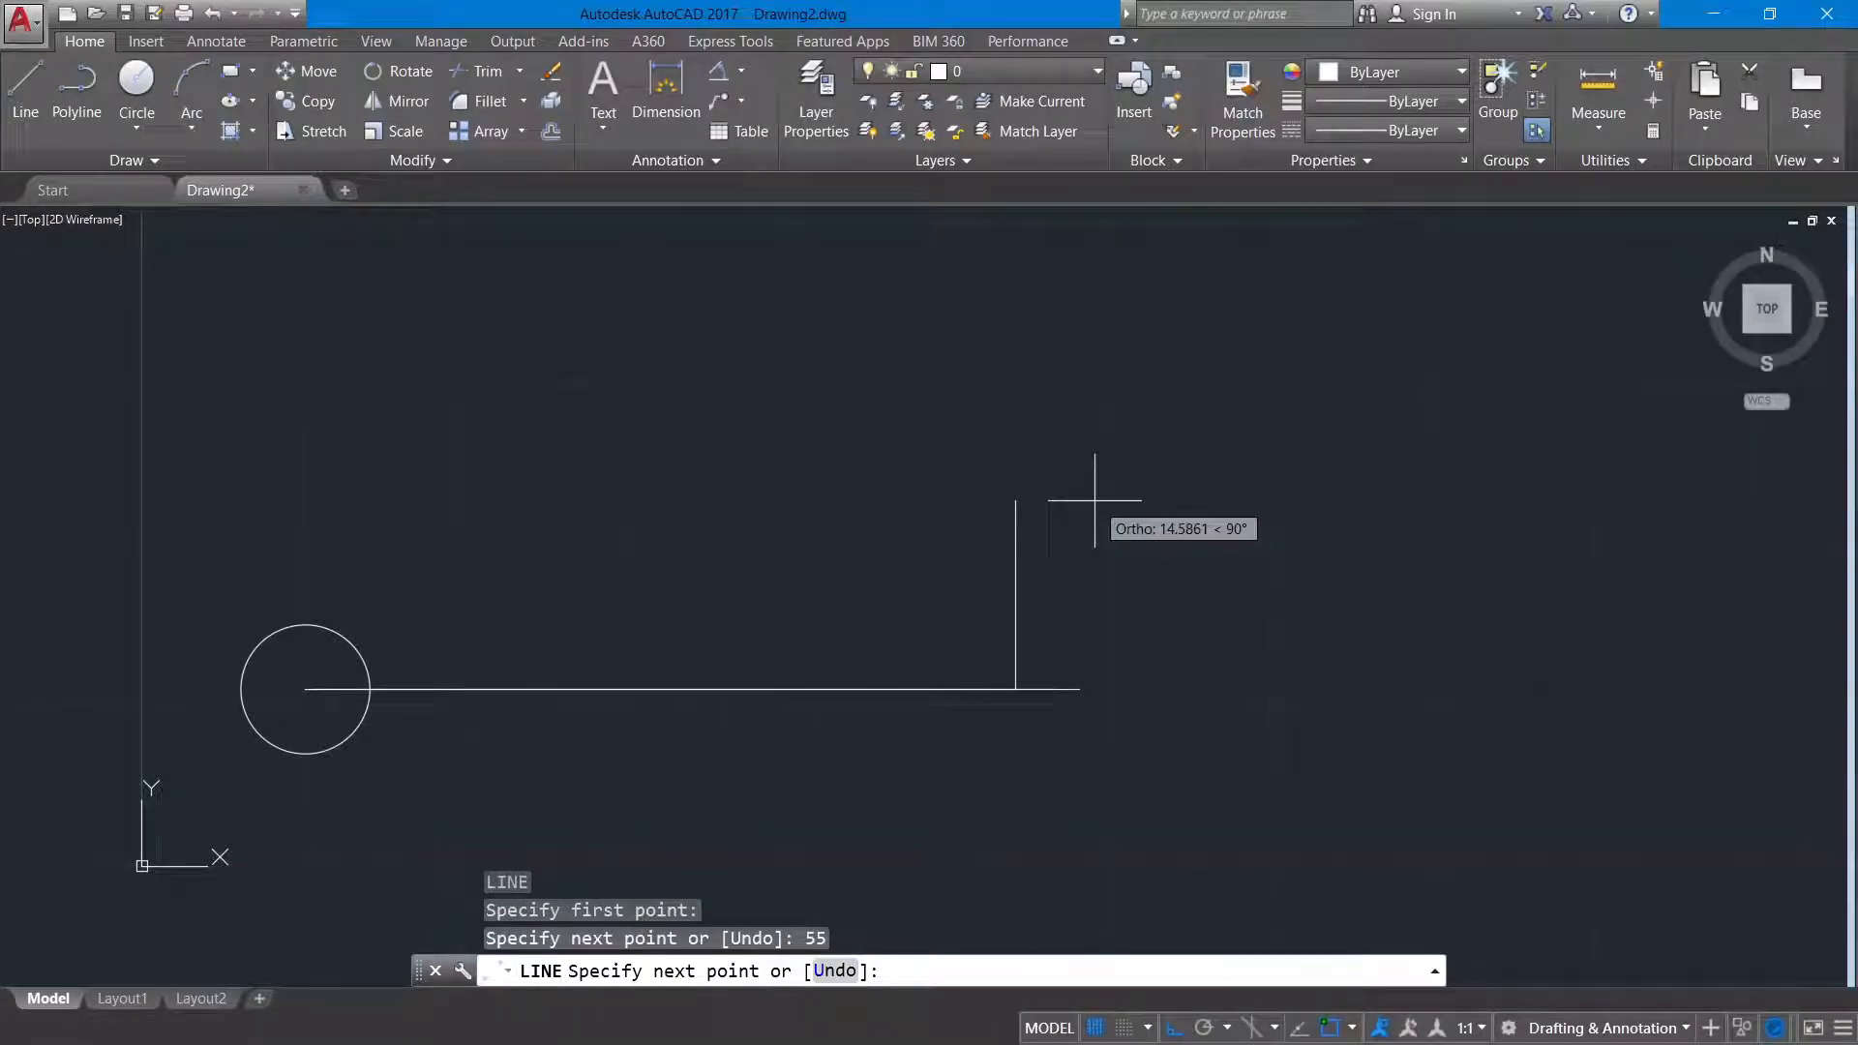
type("2.5")
key("Return")
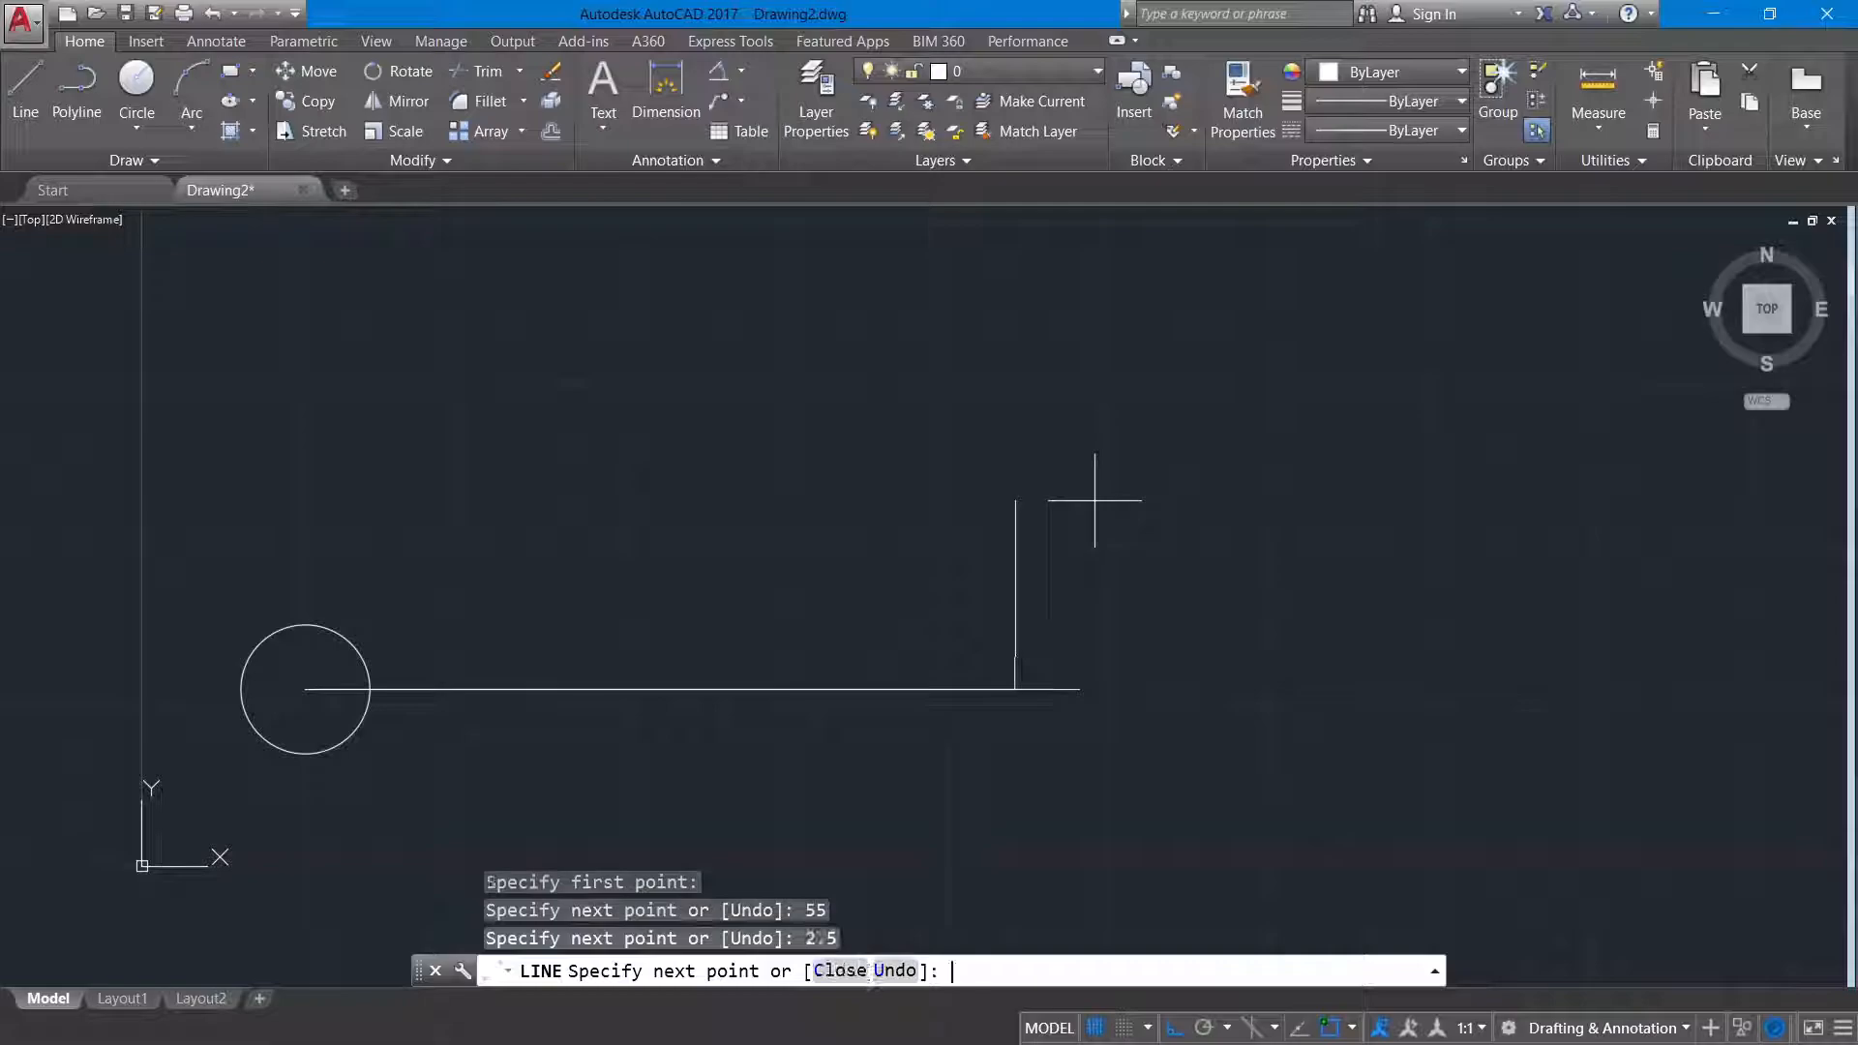
left_click(1174, 1029)
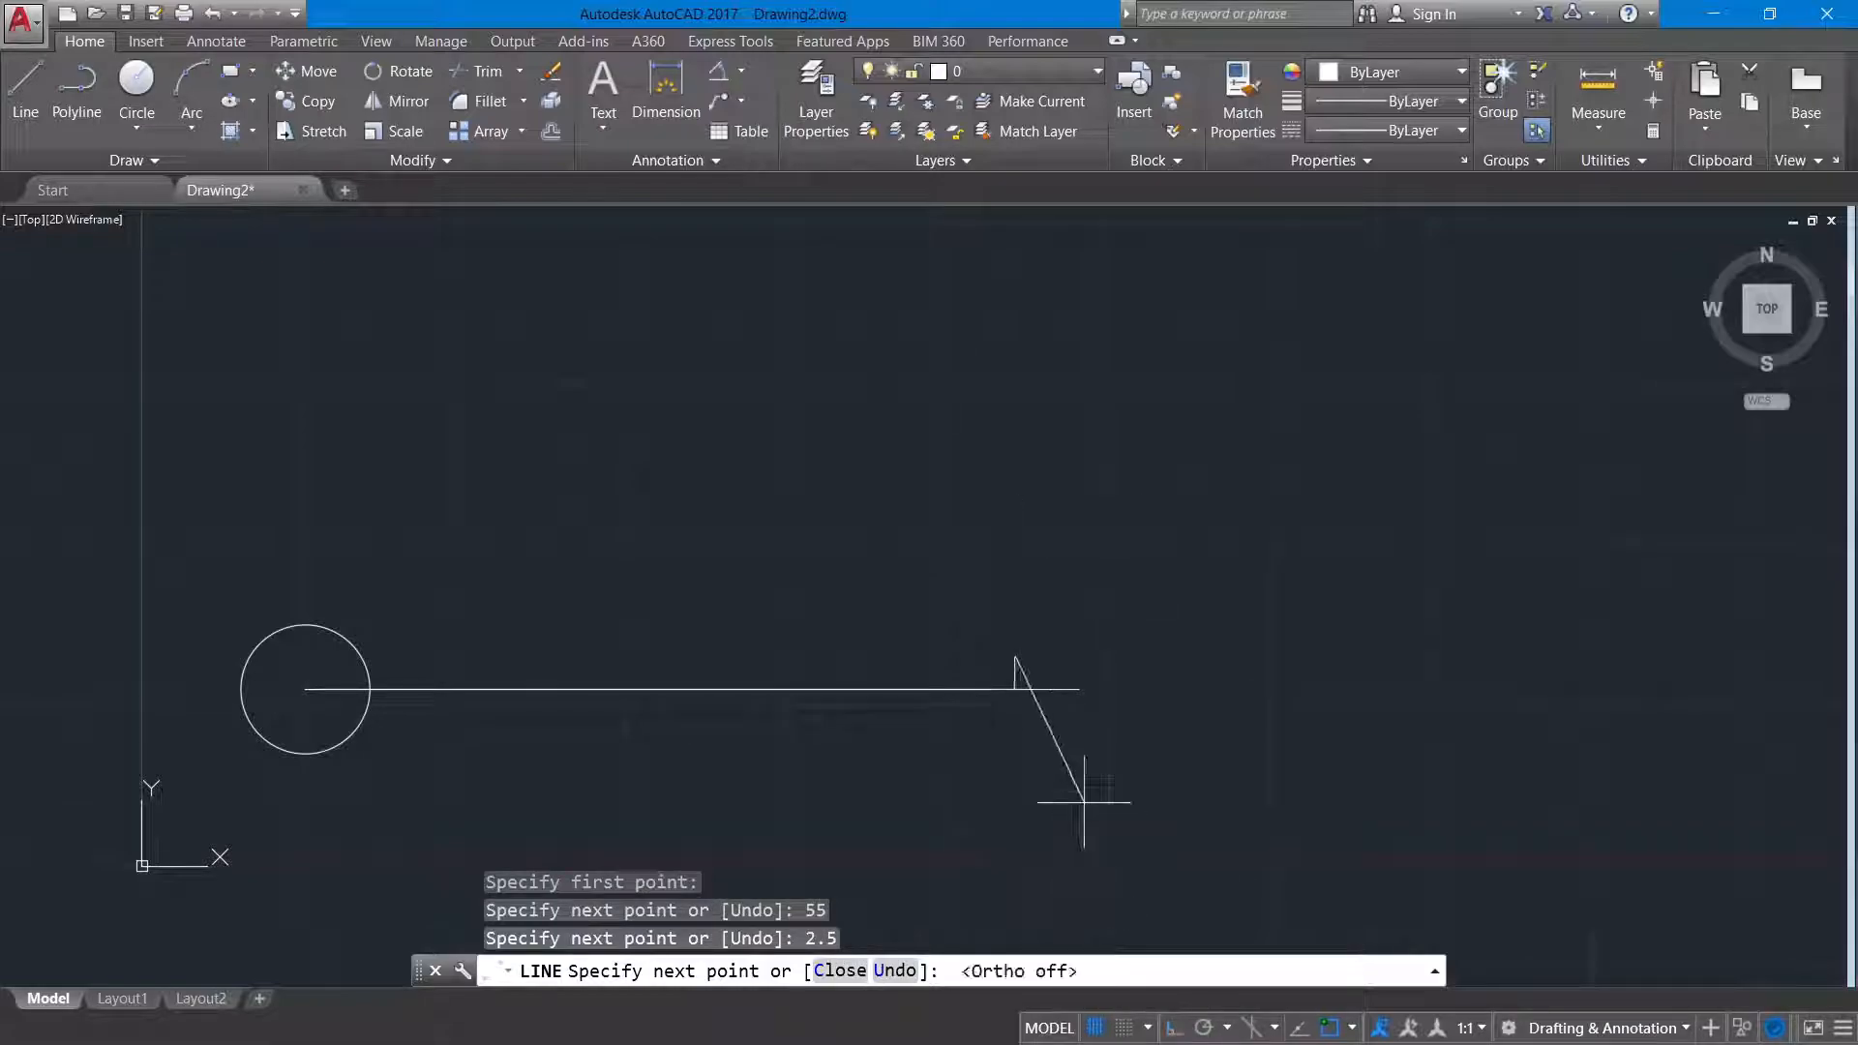
left_click(1079, 689)
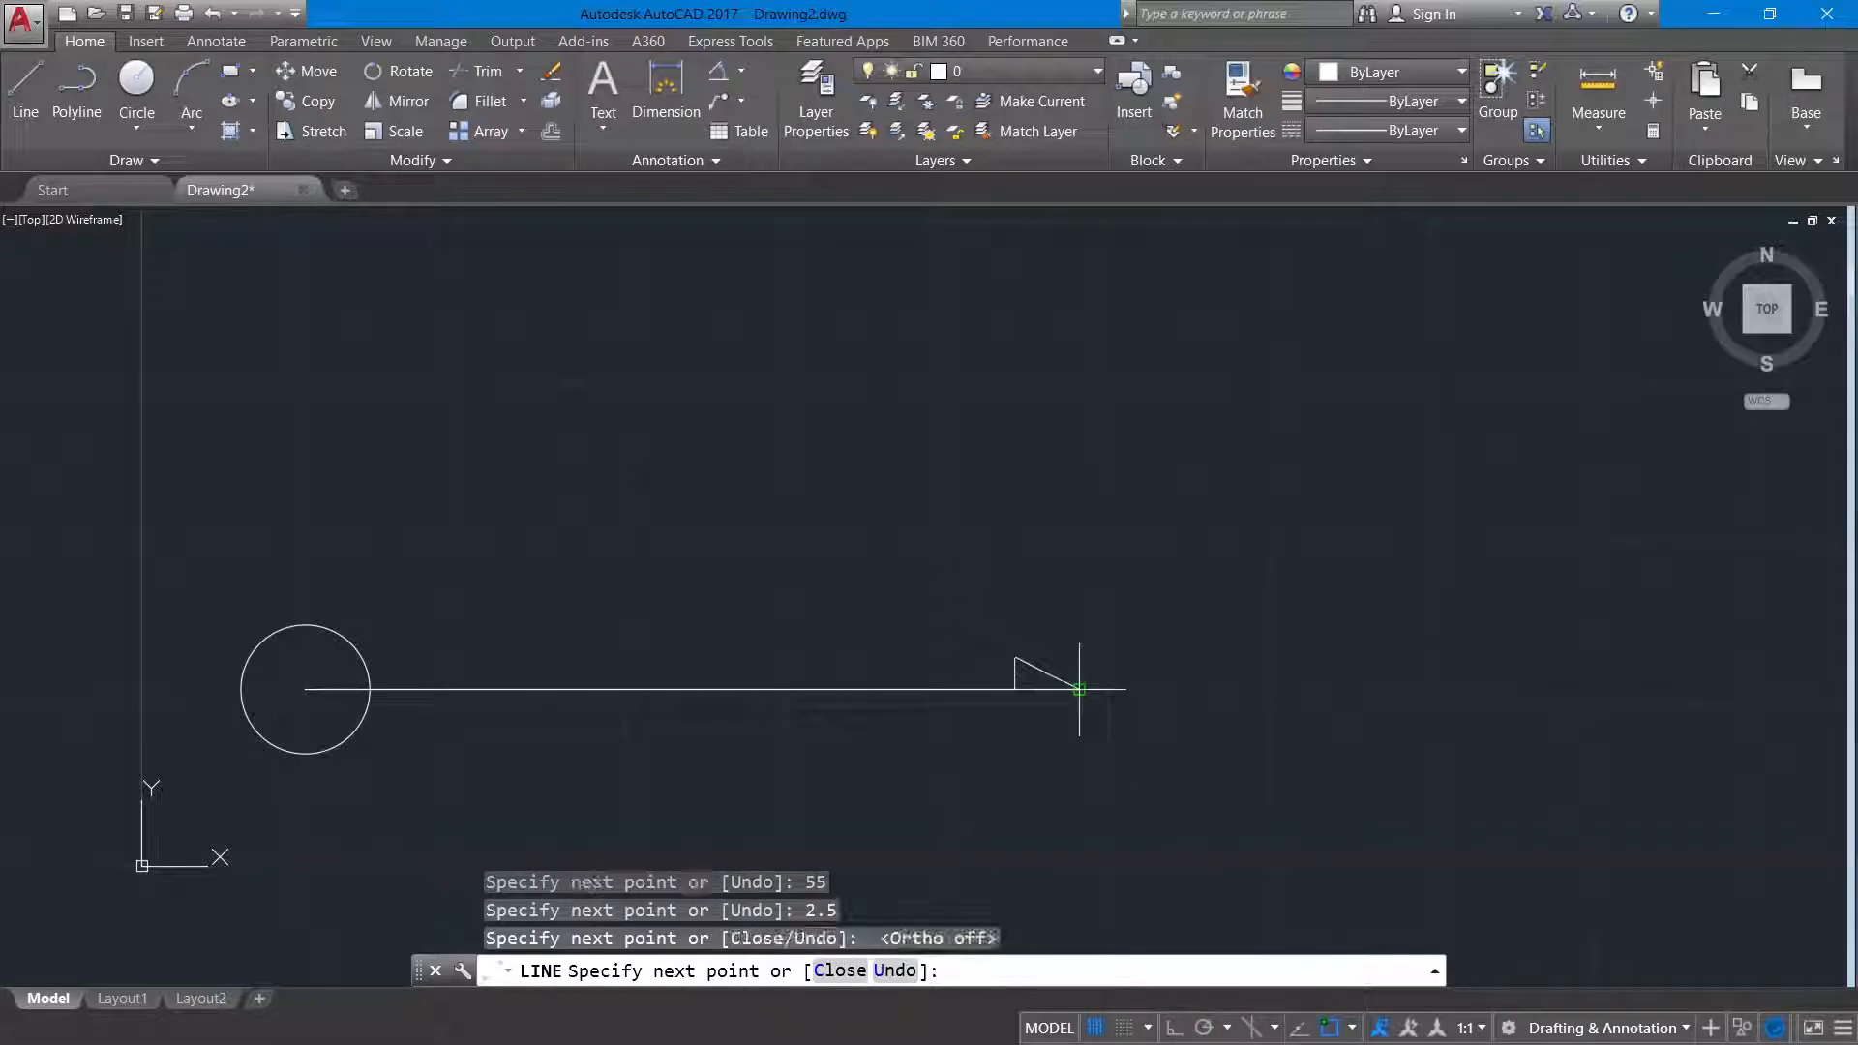
key("Return")
Step: Mirror the short vertical and sloping lines of the tip about the horizontal axis, keeping the source objects
type("mi")
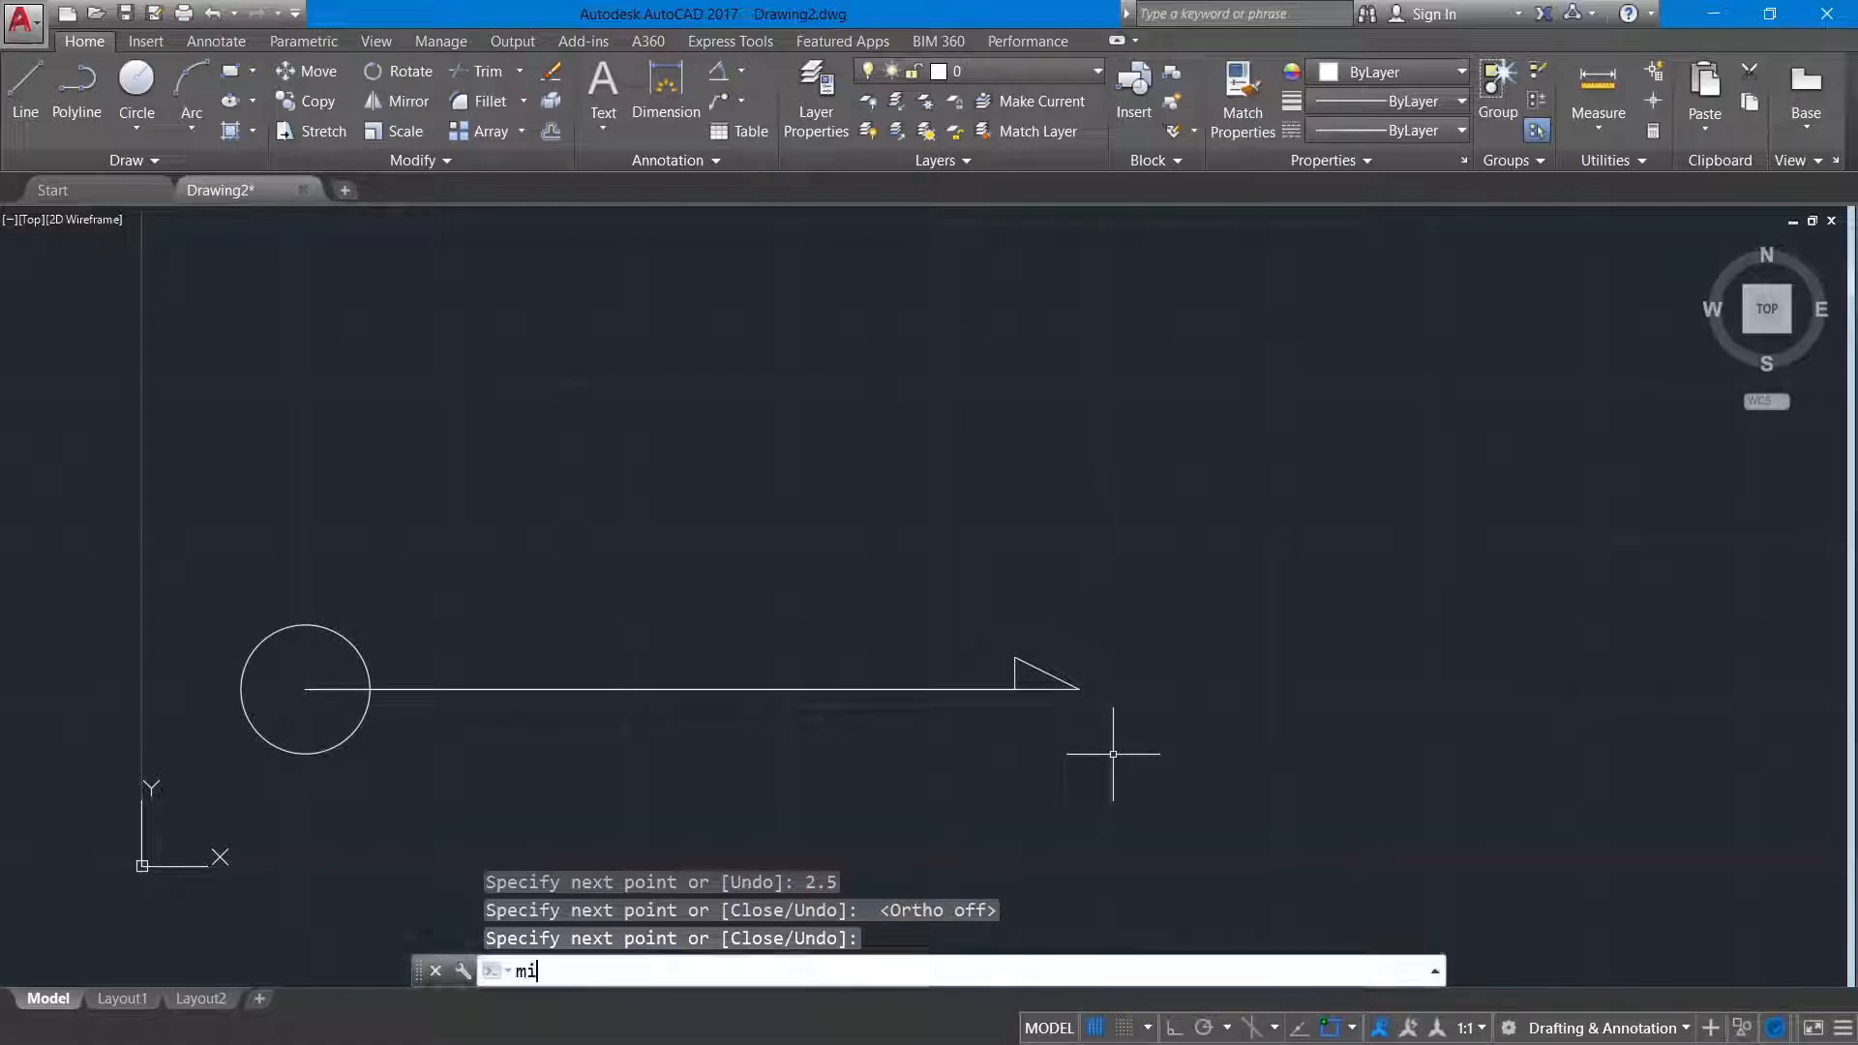
key("Return")
scroll(1109, 753, "up", 4)
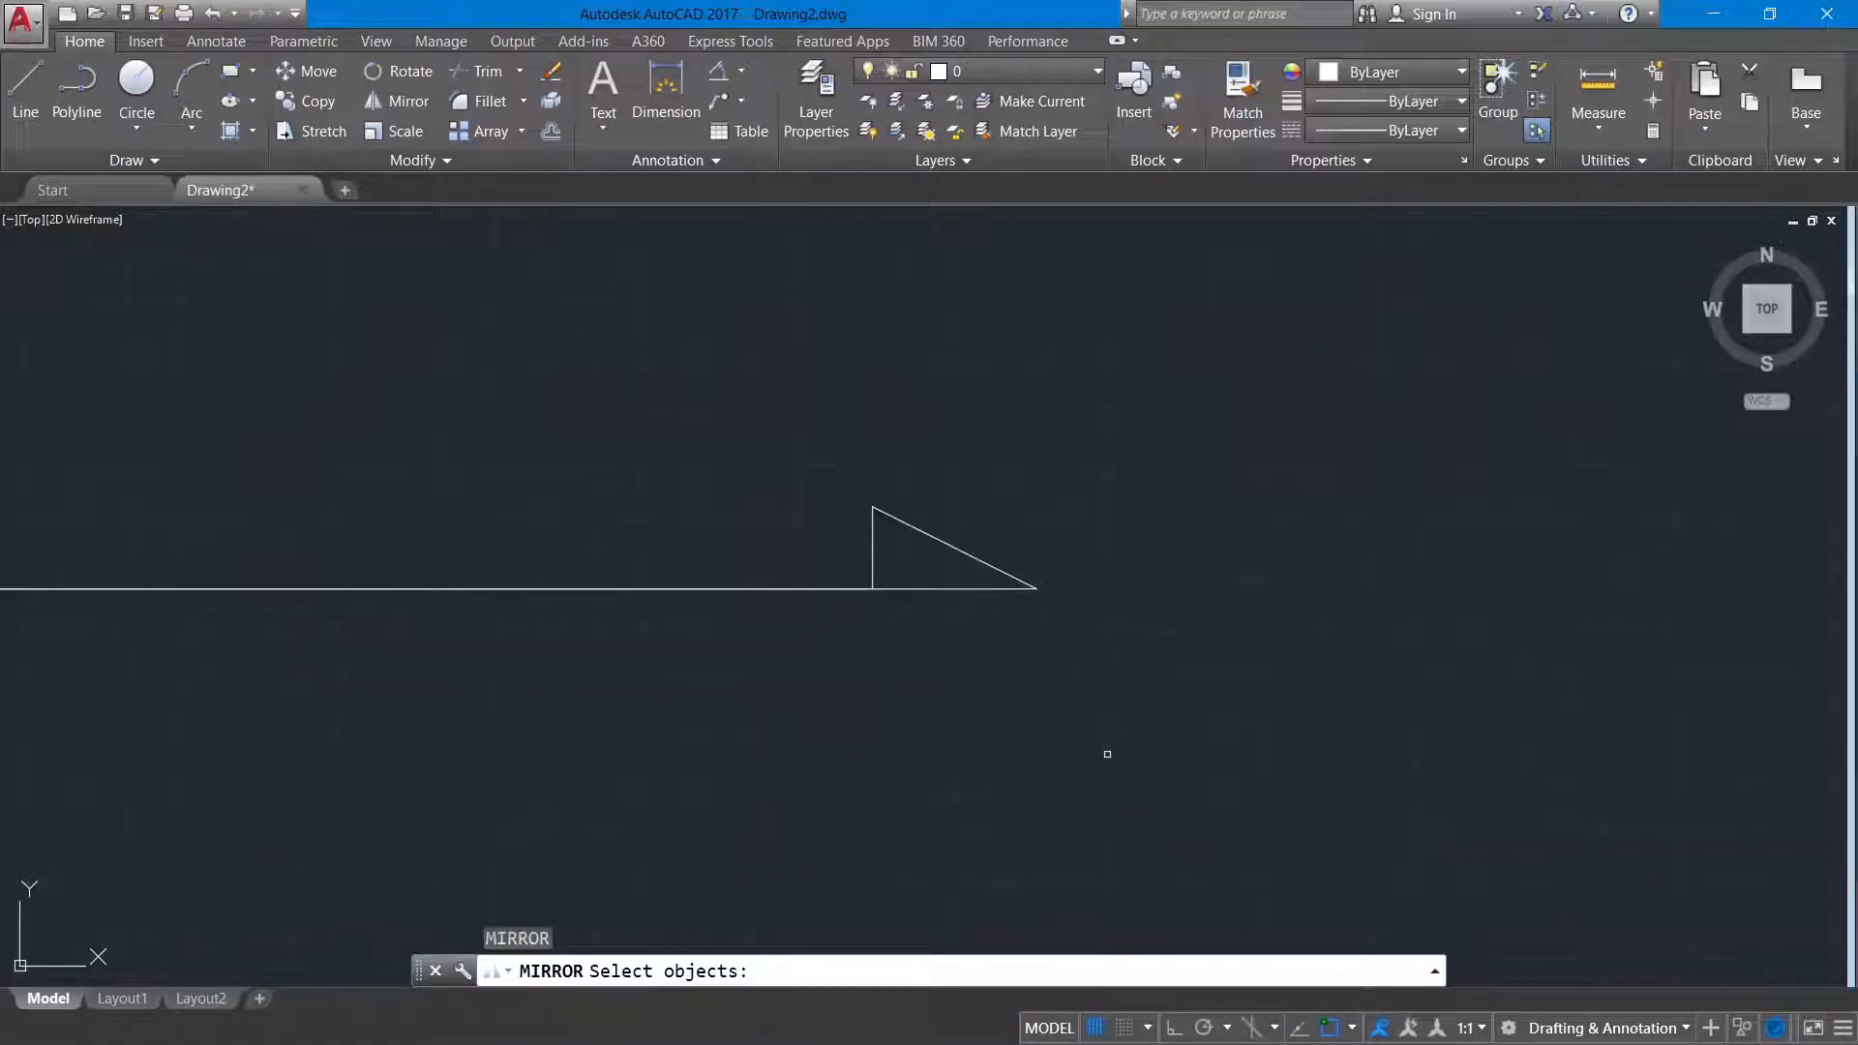
left_click(873, 546)
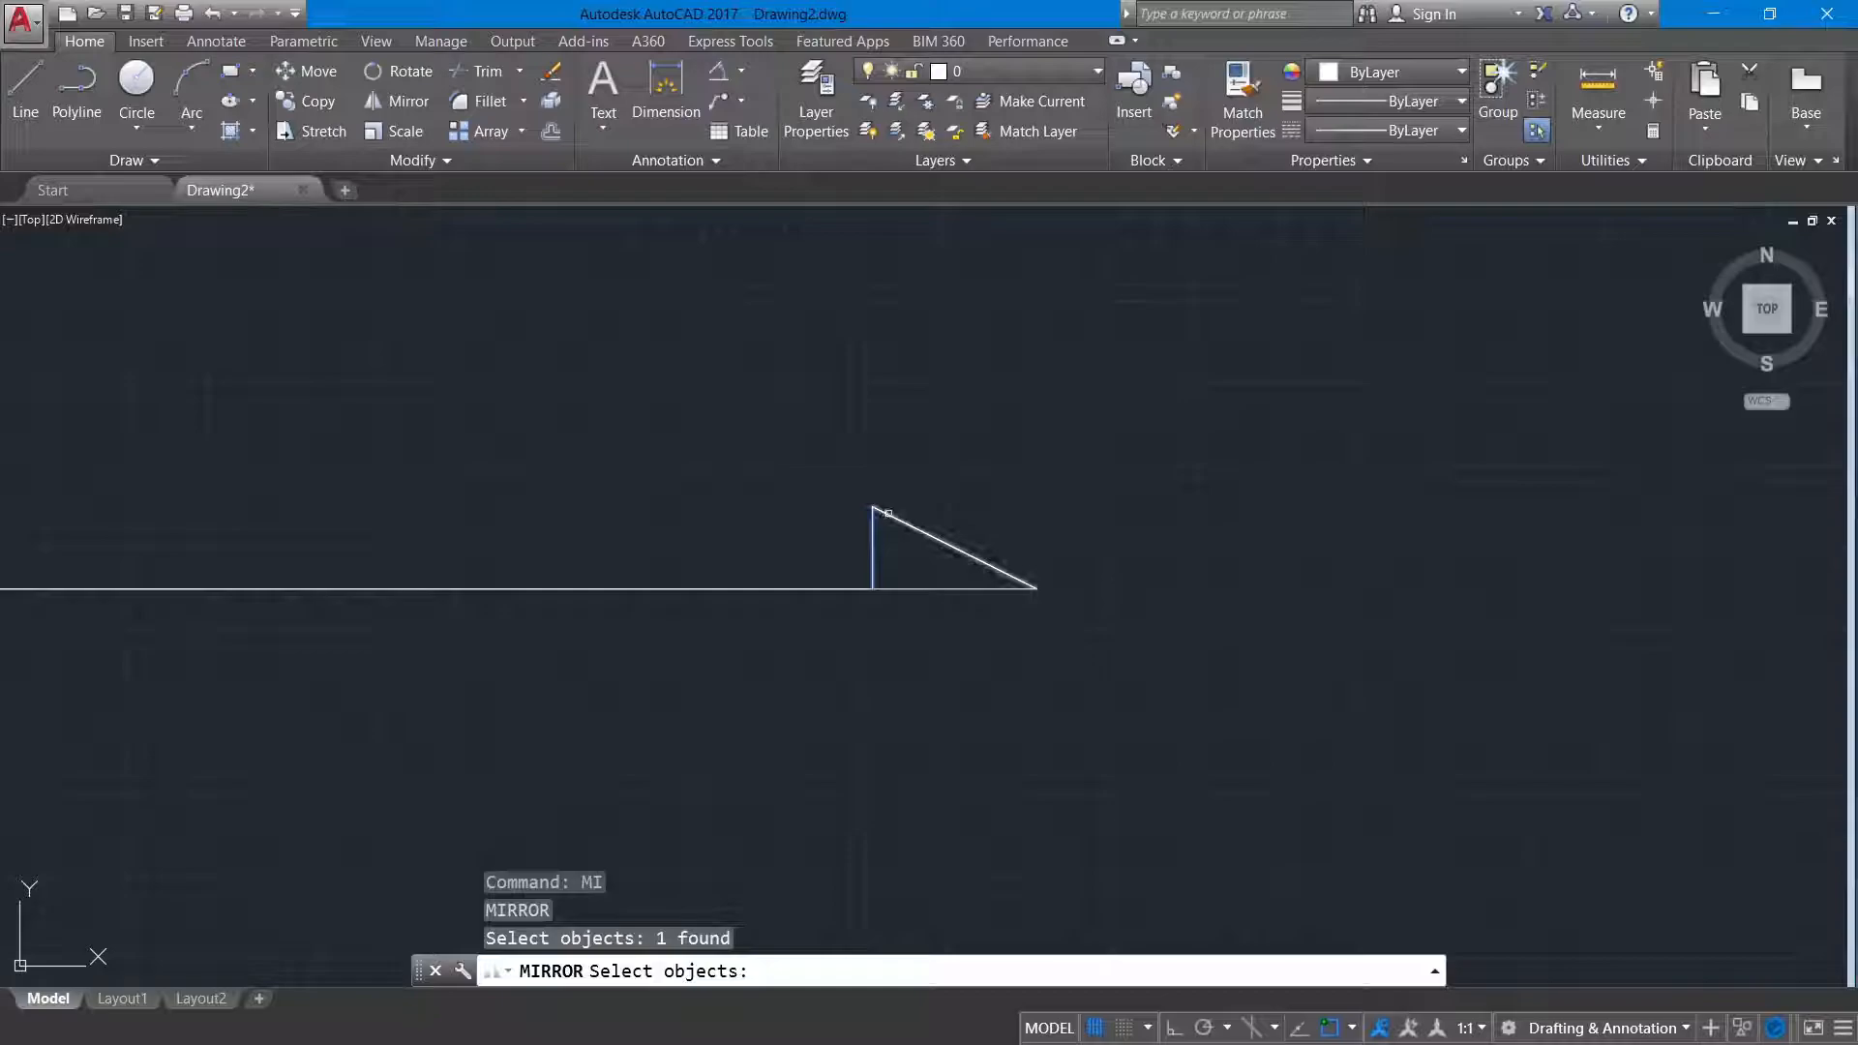
left_click(888, 514)
key("Return")
left_click(872, 587)
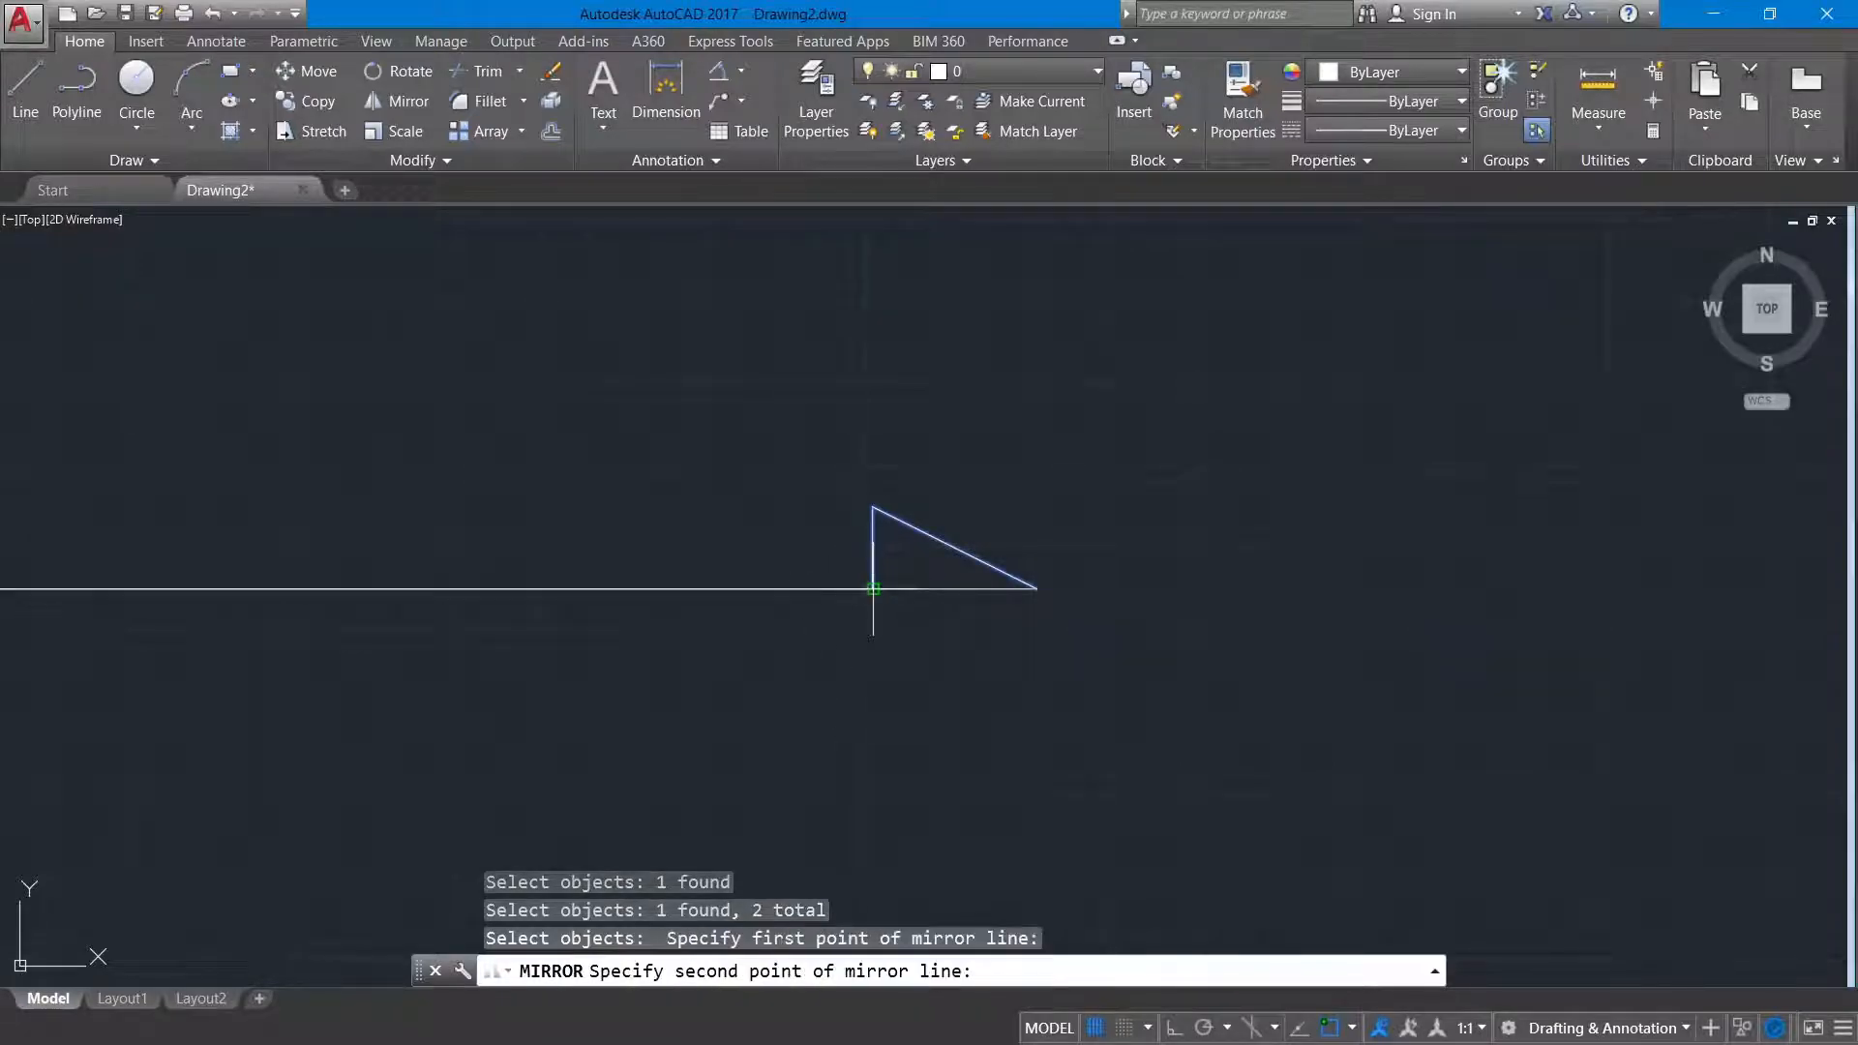
left_click(1037, 589)
right_click(1037, 588)
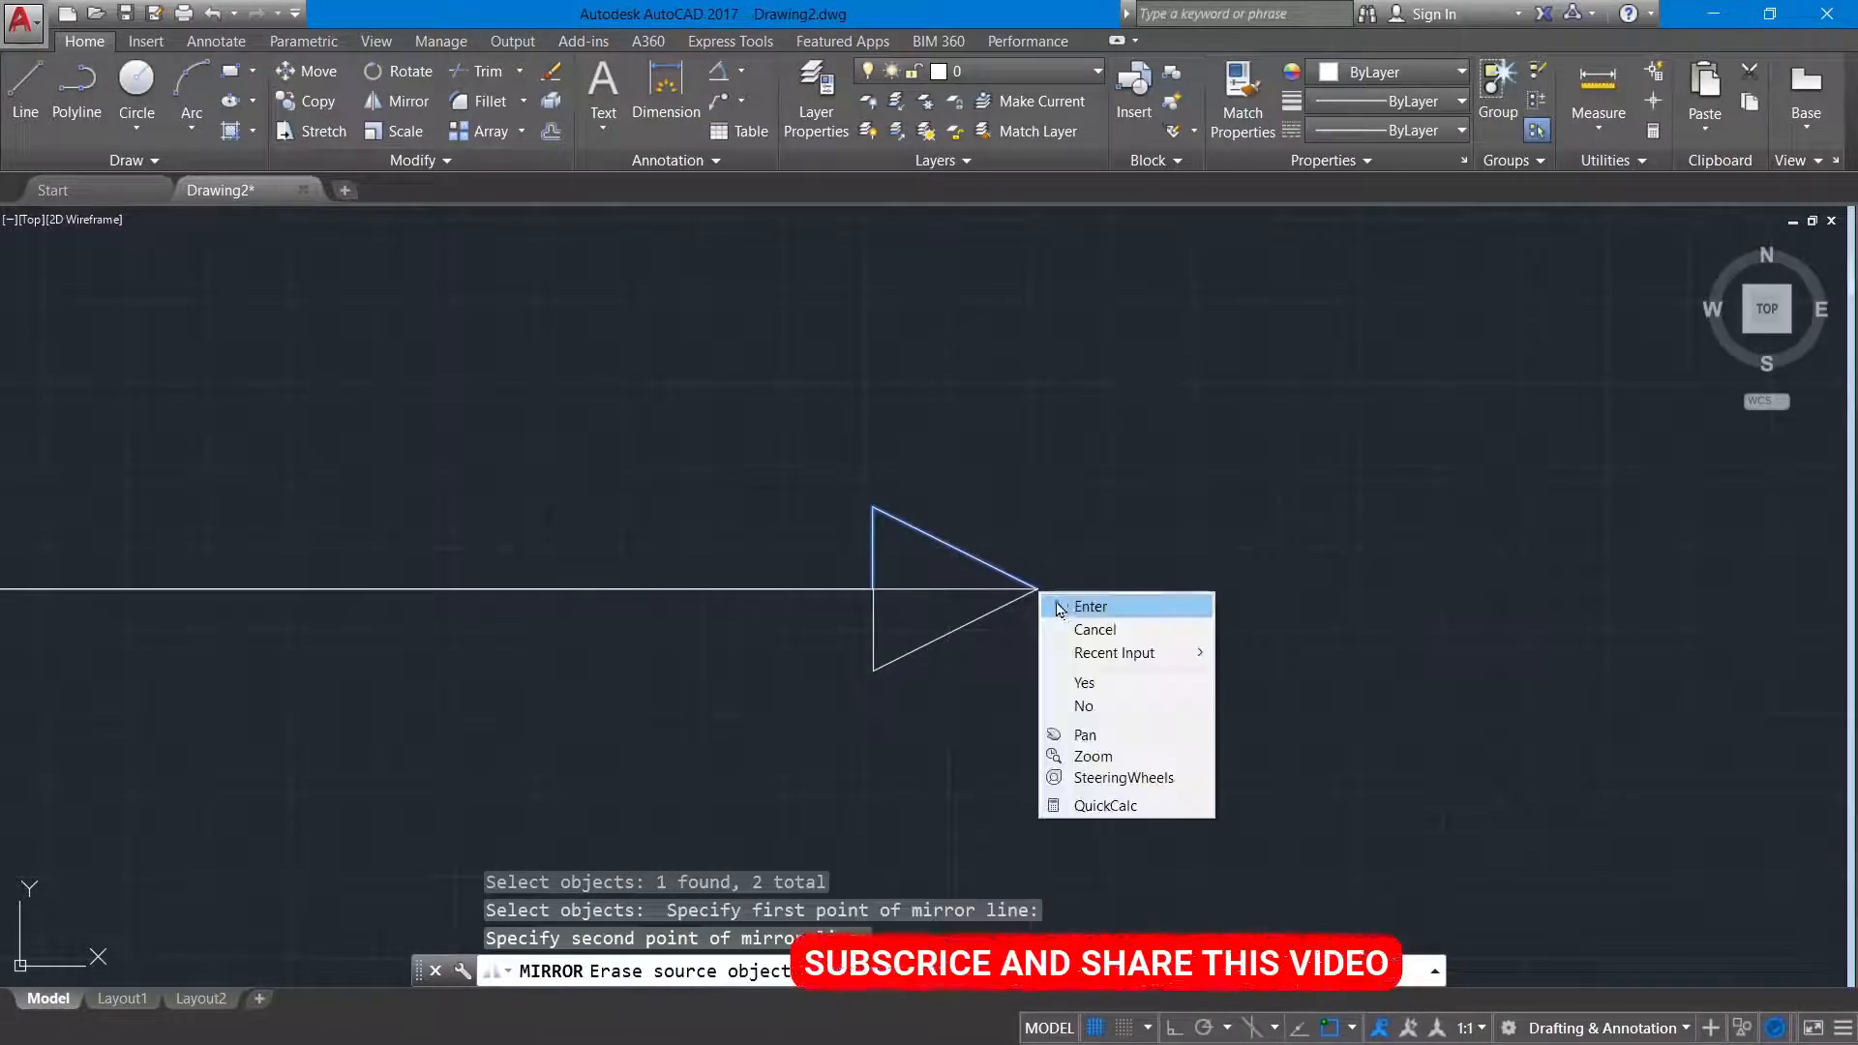
left_click(1062, 605)
right_click(1100, 520)
key("Escape")
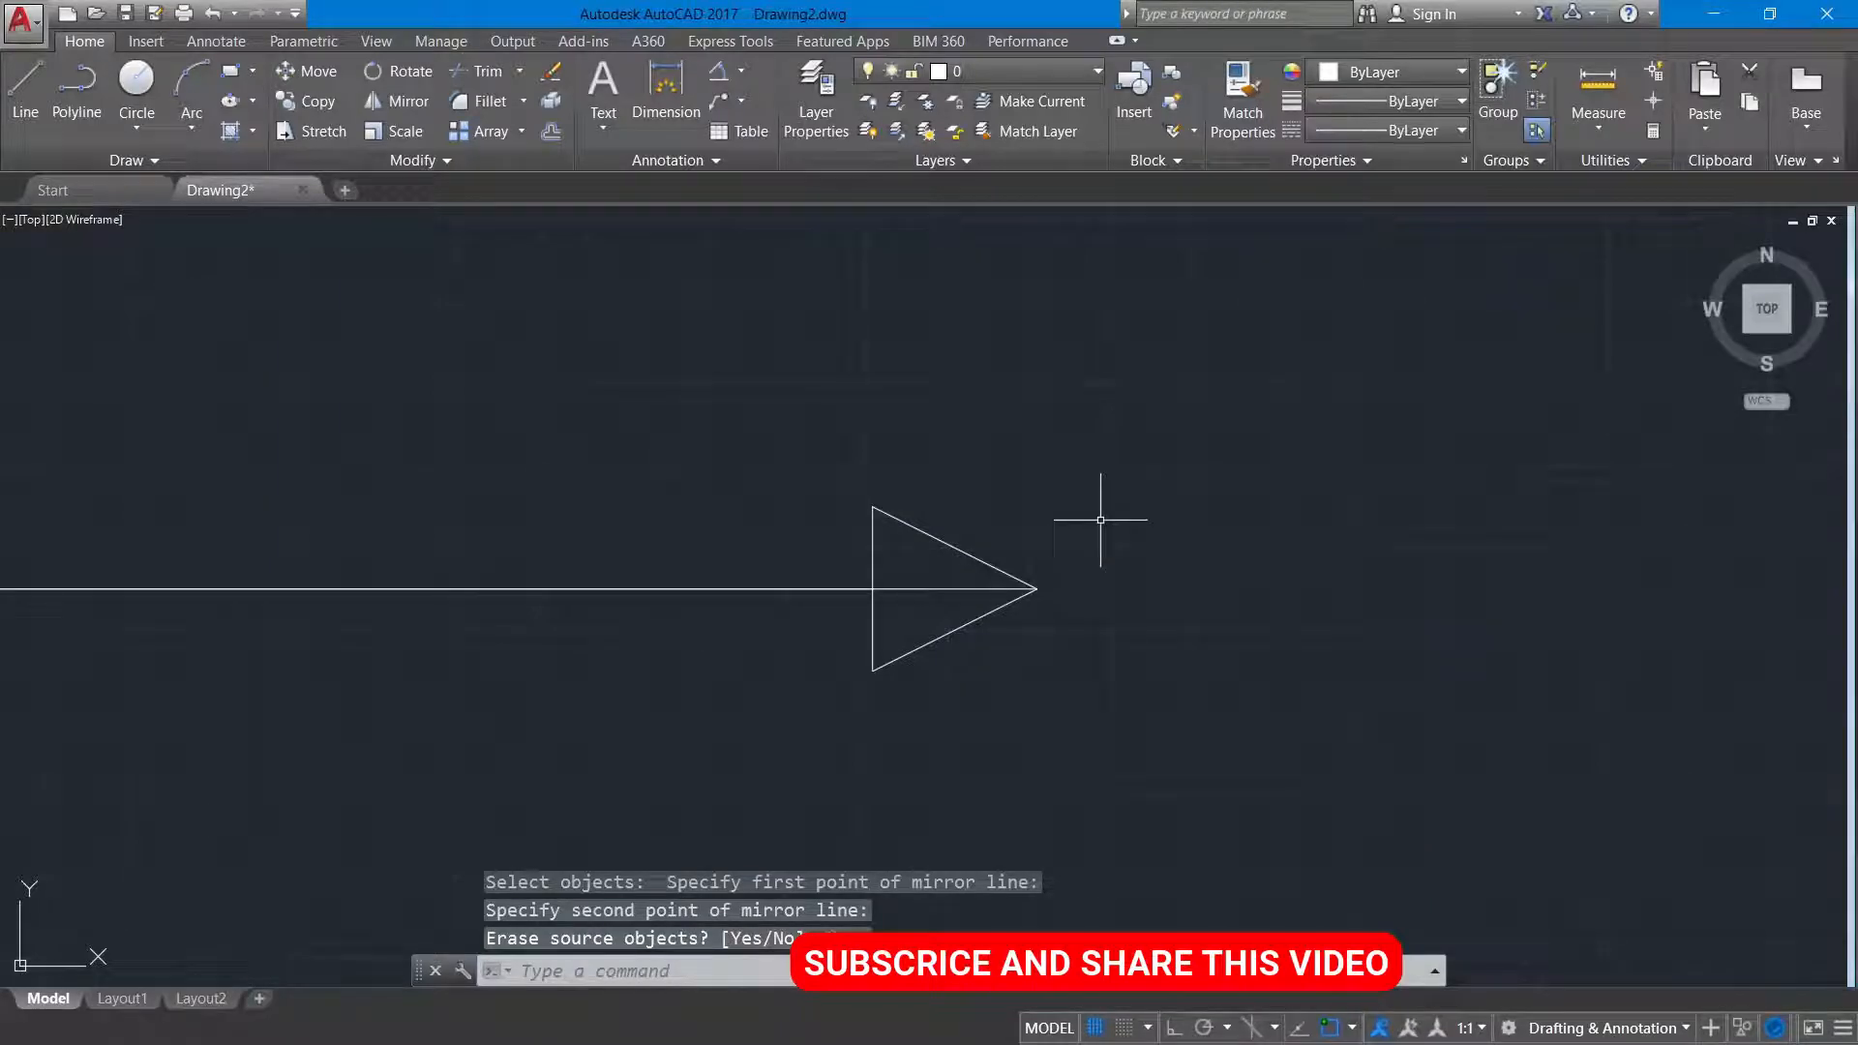
Step: Delete the 60-unit horizontal line that runs through the arrowhead to its tip
left_click(915, 588)
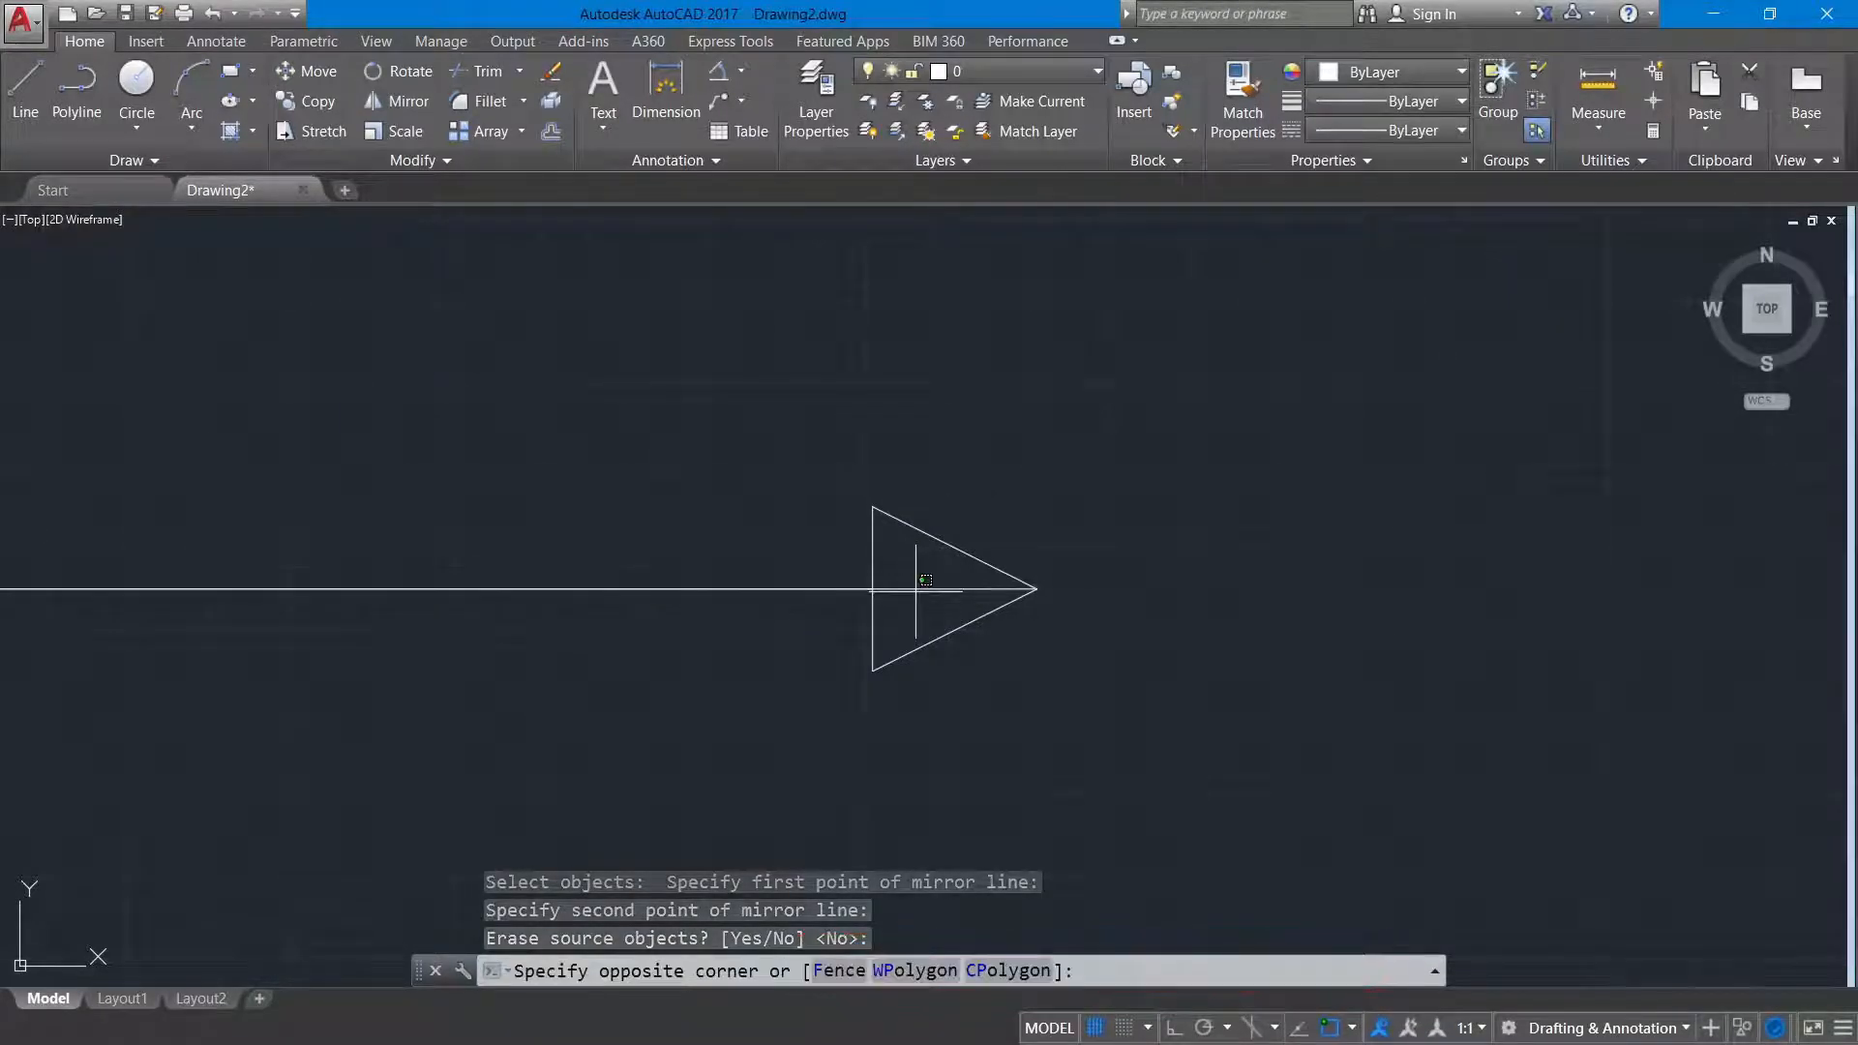
left_click(910, 586)
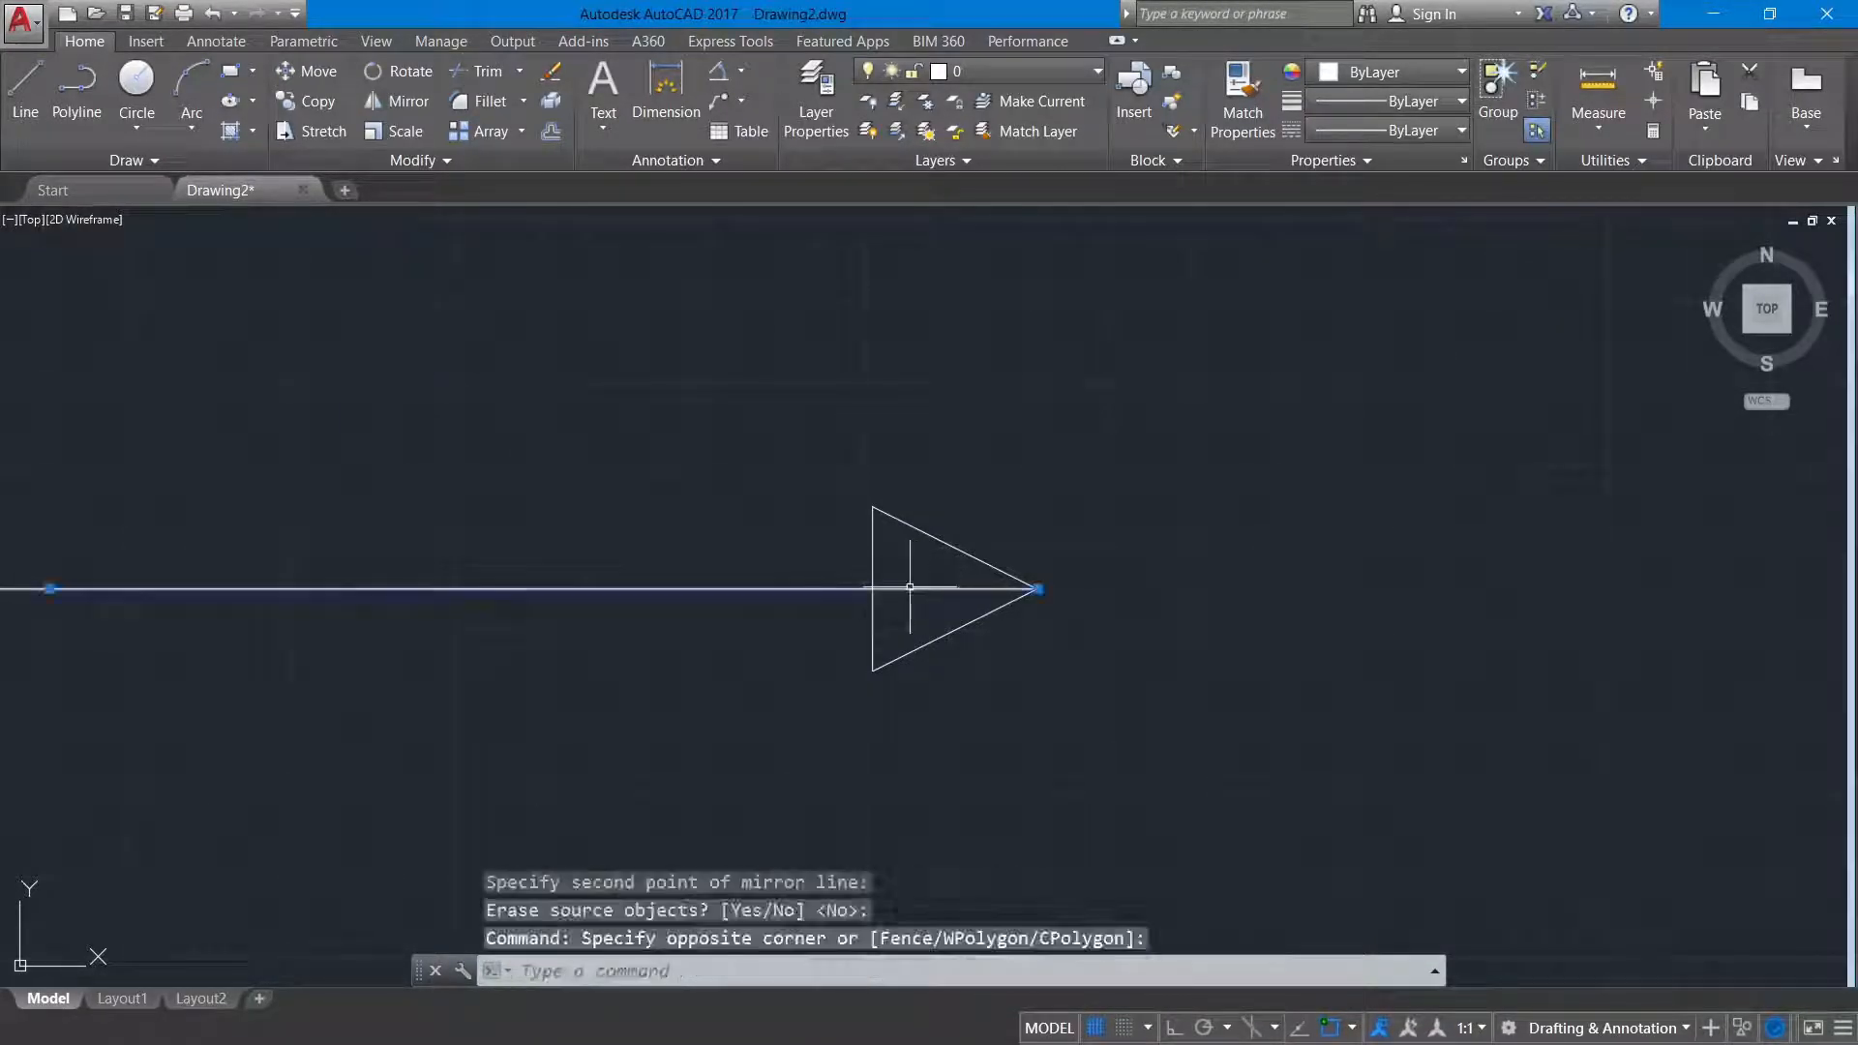
key("Delete")
Step: Offset the horizontal shaft line by 0.6 to both its upper and lower side
scroll(910, 586, "down", 3)
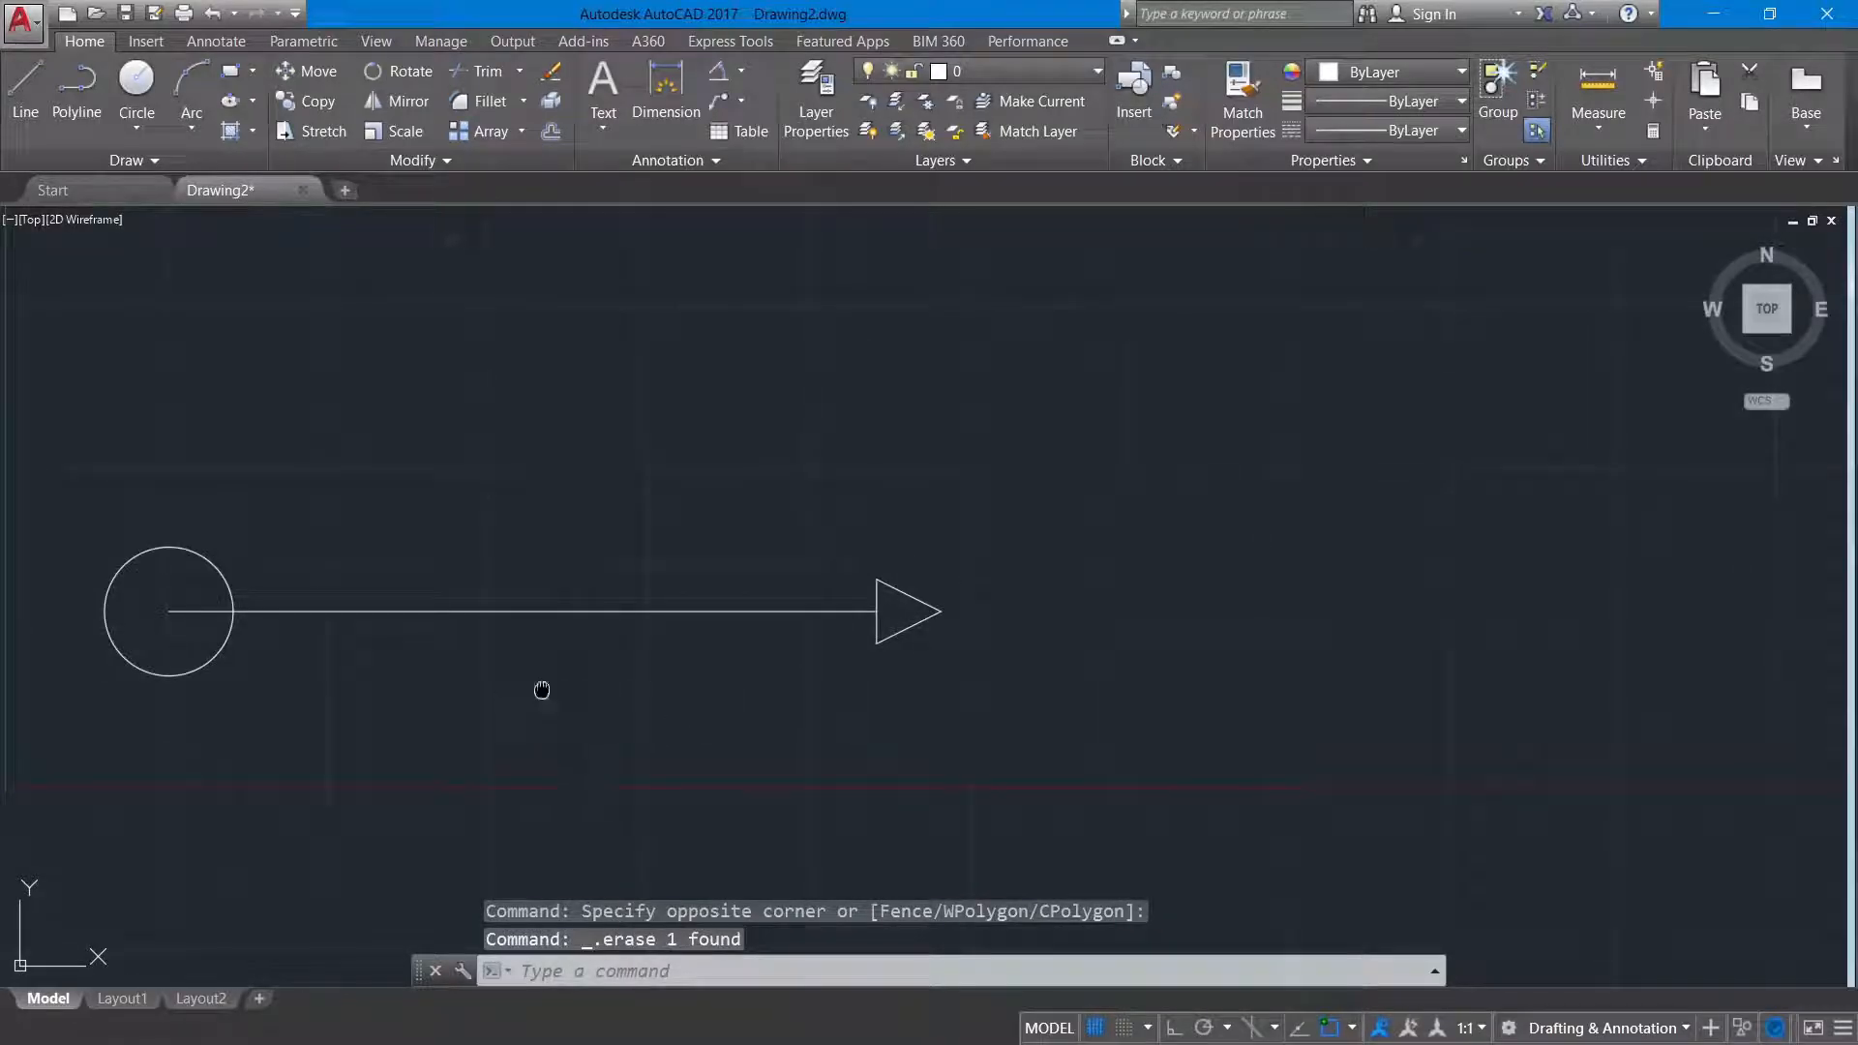
middle_click_drag(542, 690, 629, 690)
type("OFFSET")
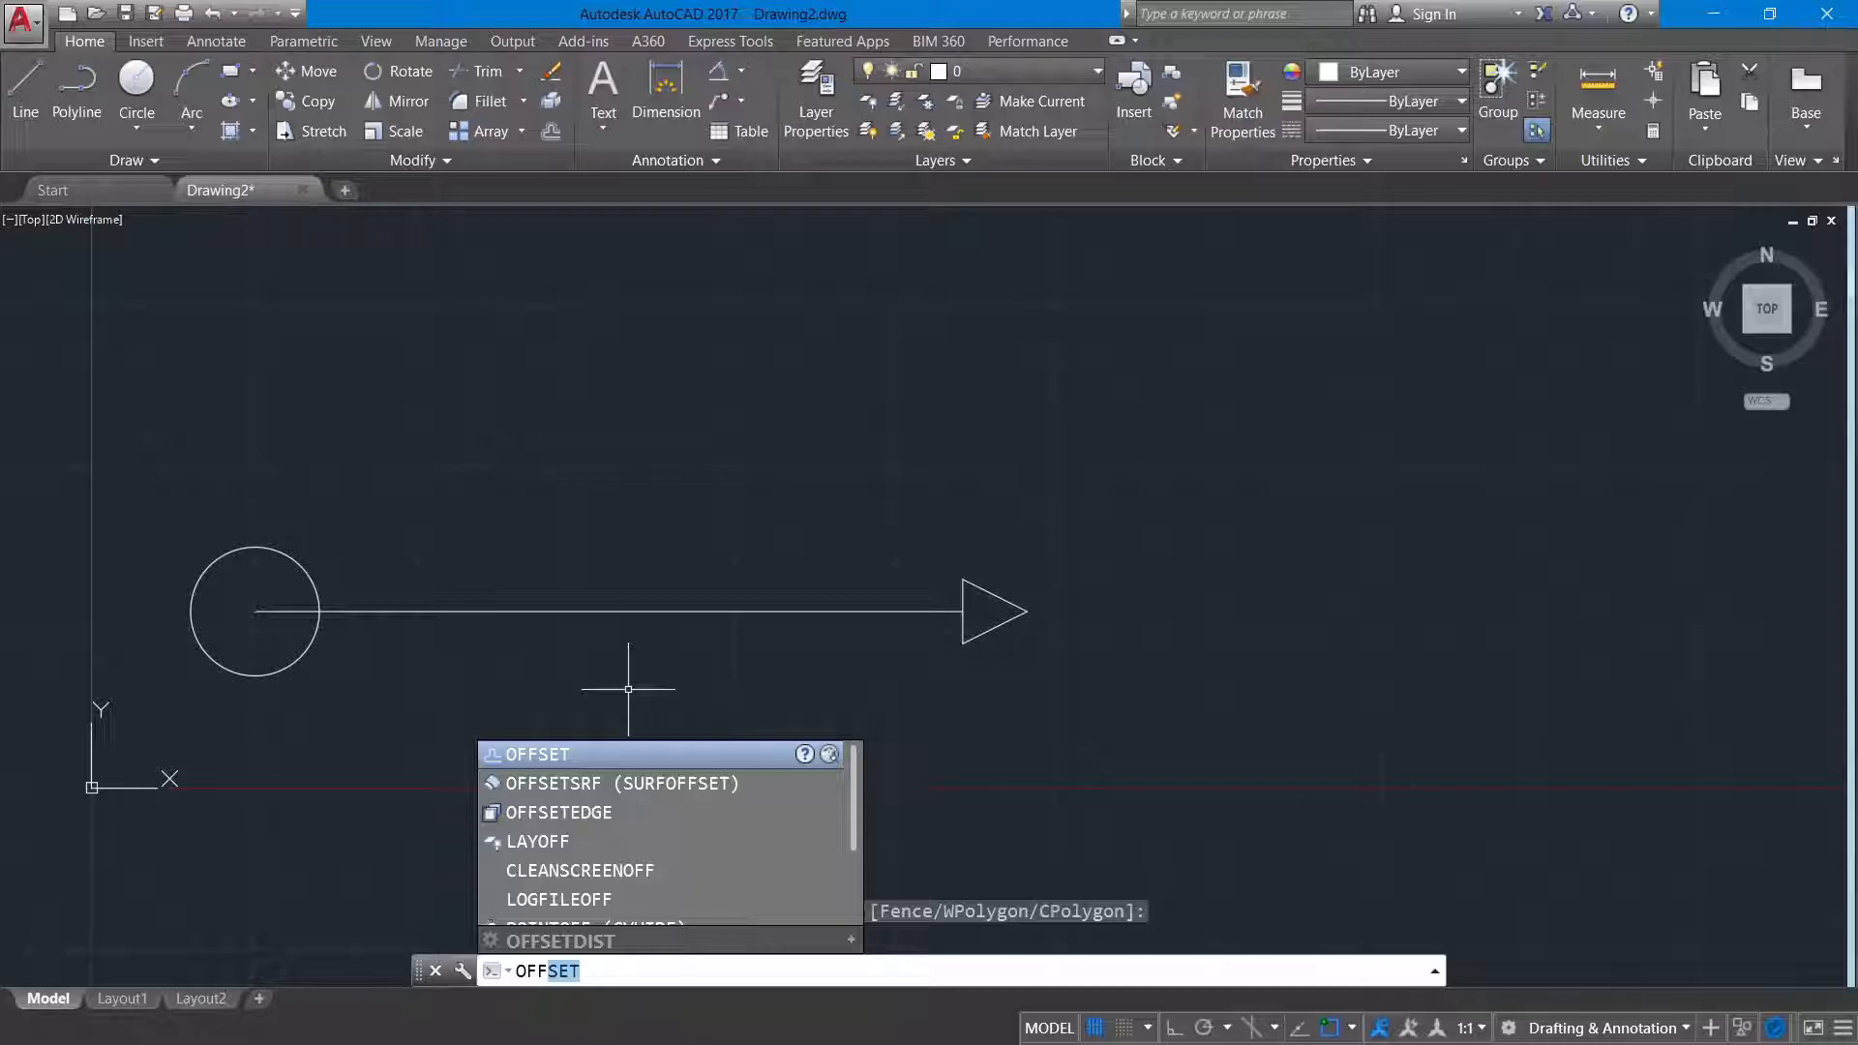
key("Return")
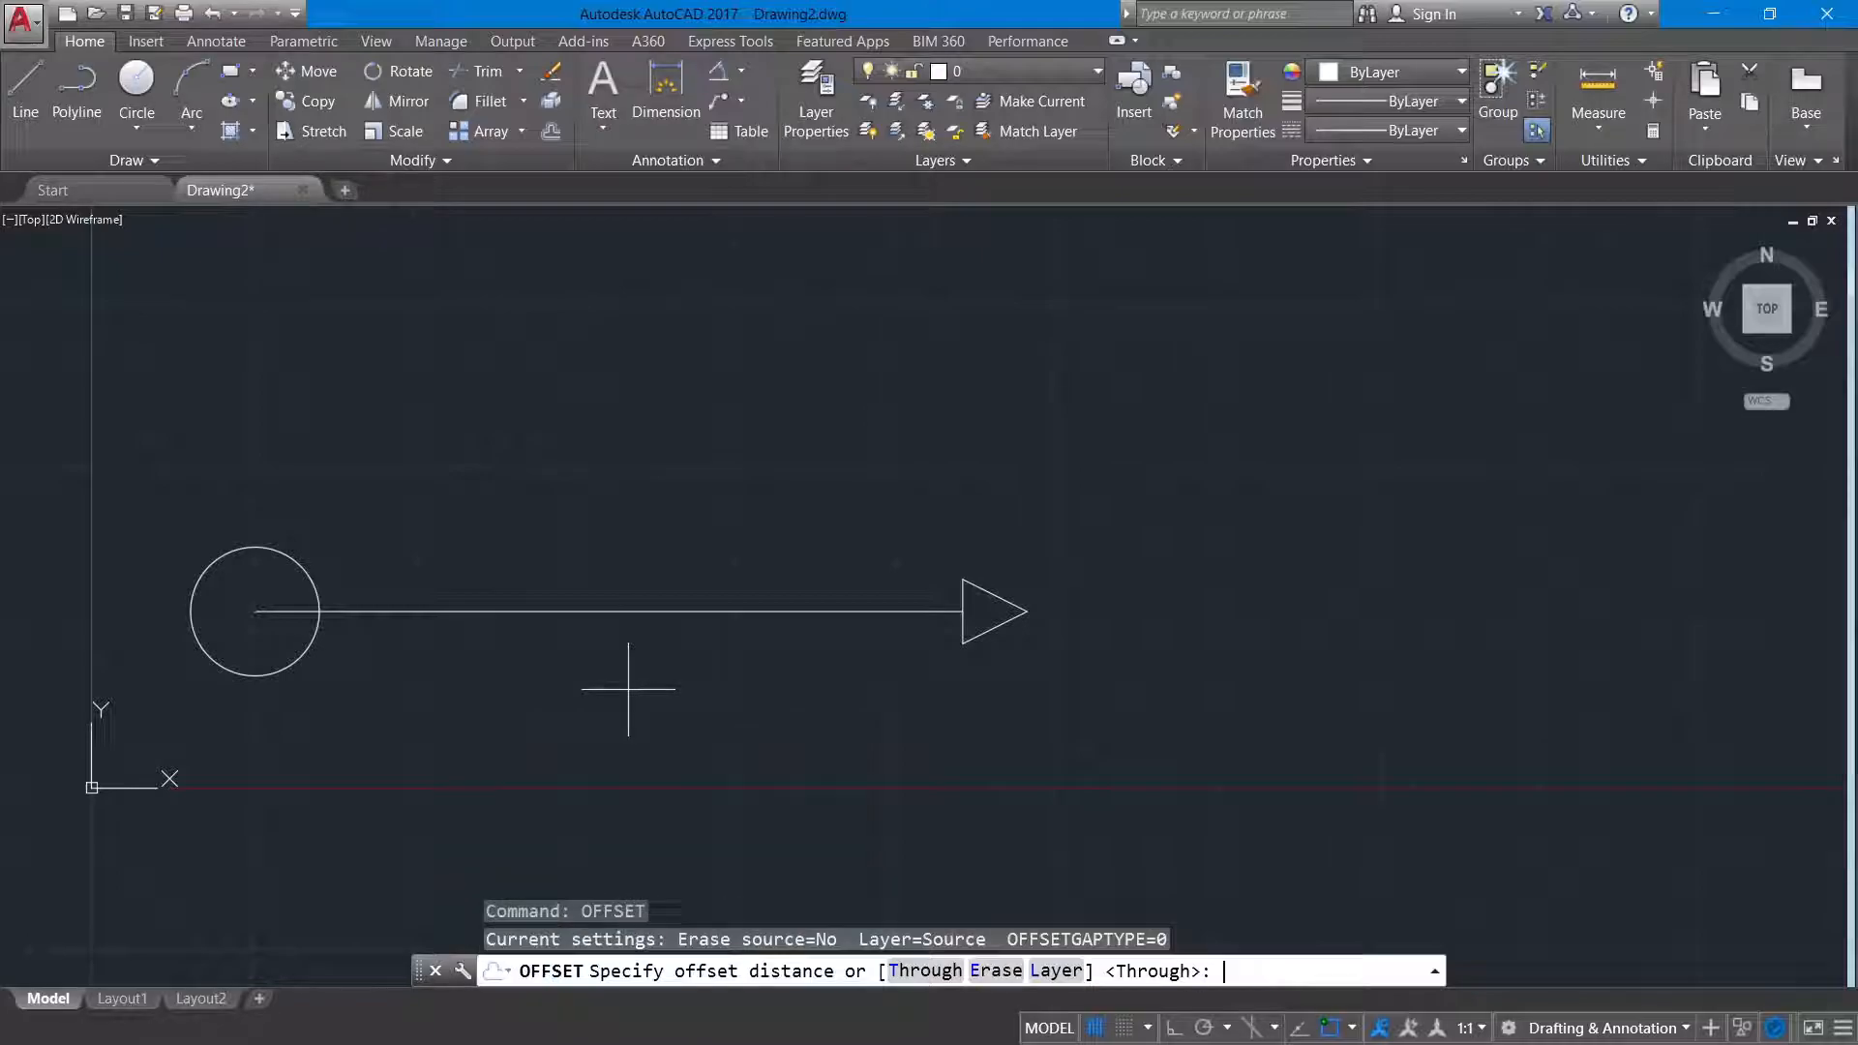
key("Return")
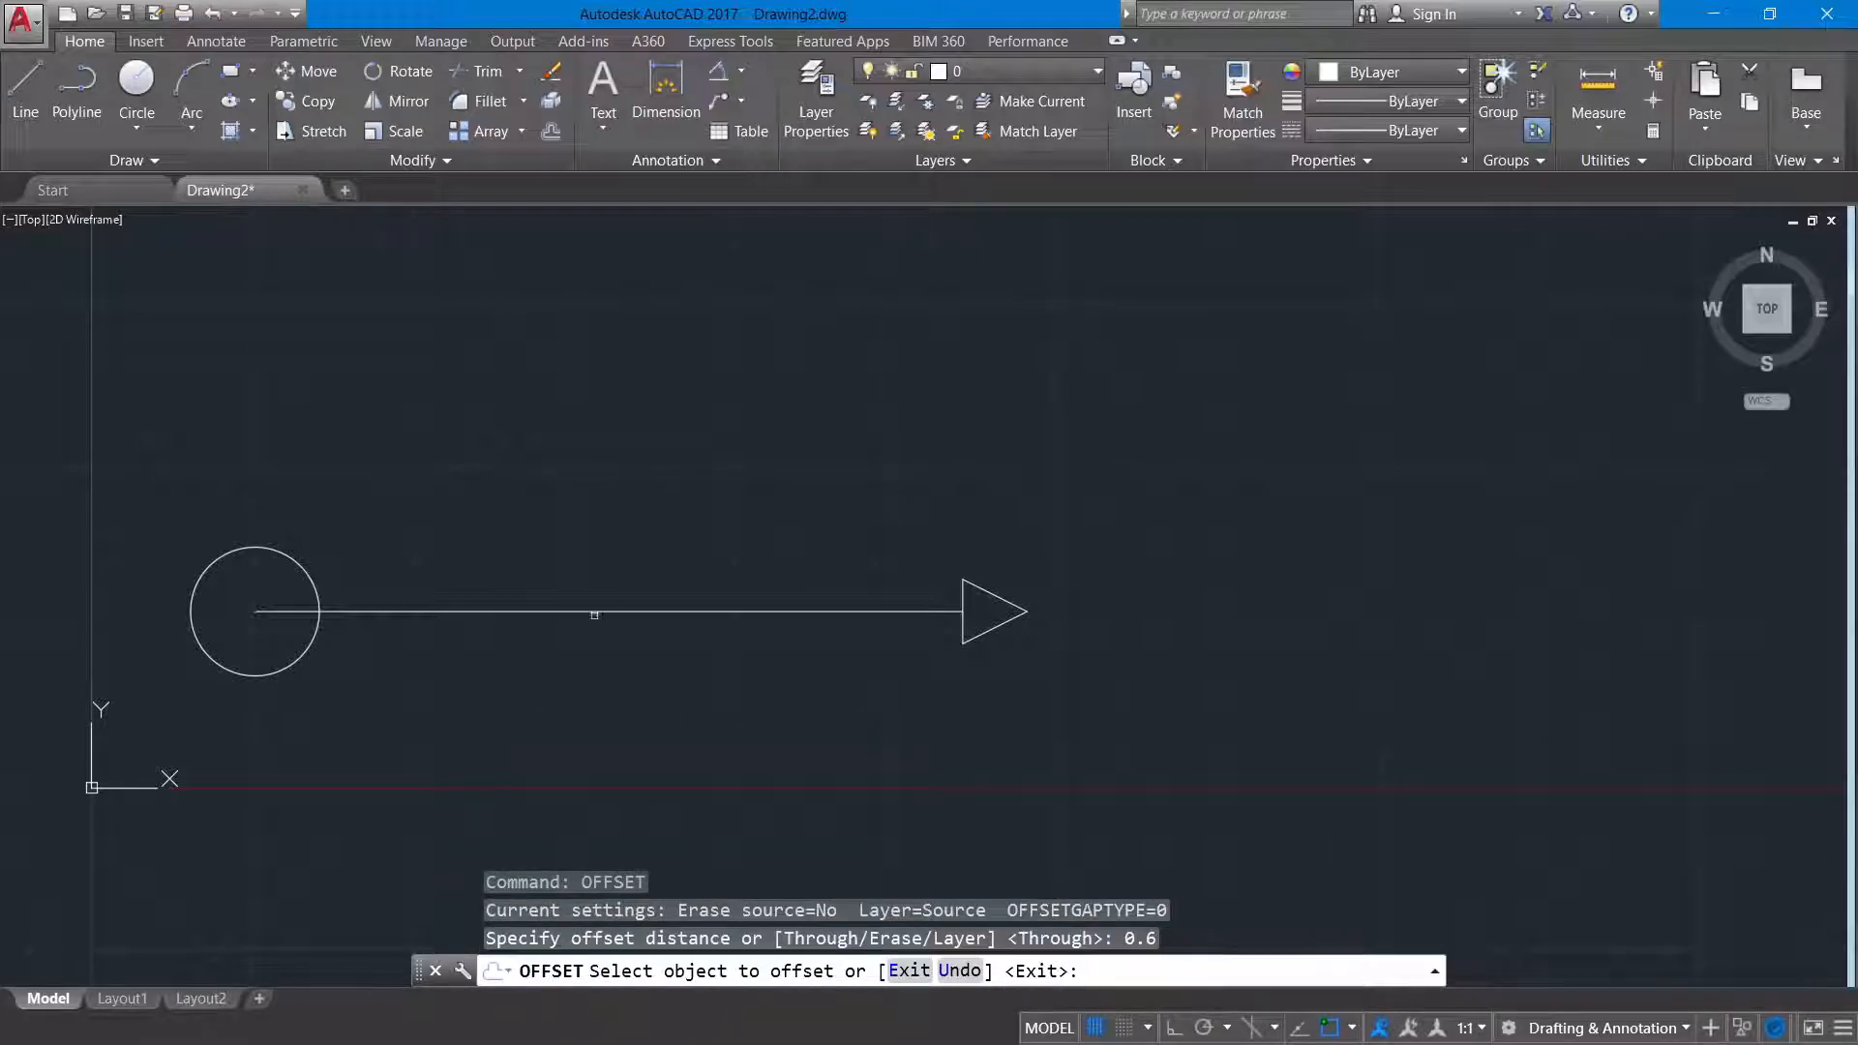
left_click(566, 610)
left_click(573, 596)
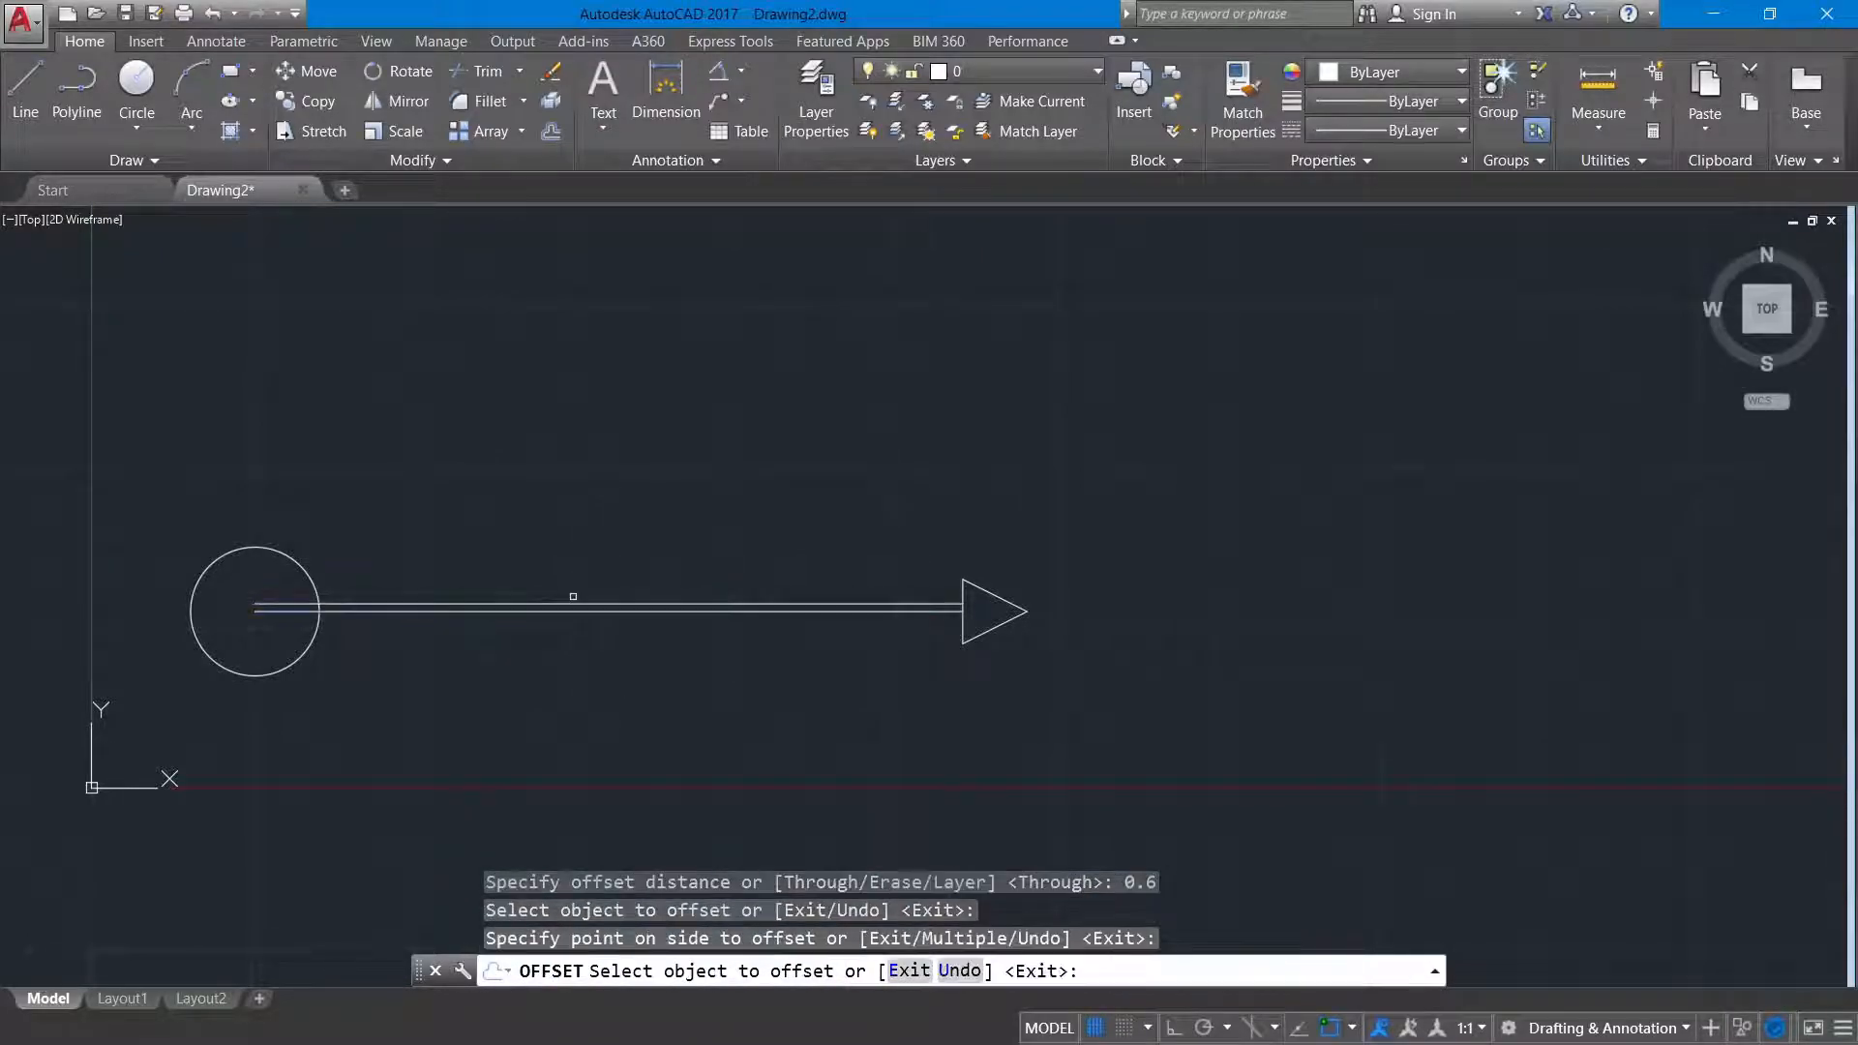
left_click(571, 609)
left_click(571, 629)
right_click(567, 573)
left_click(591, 587)
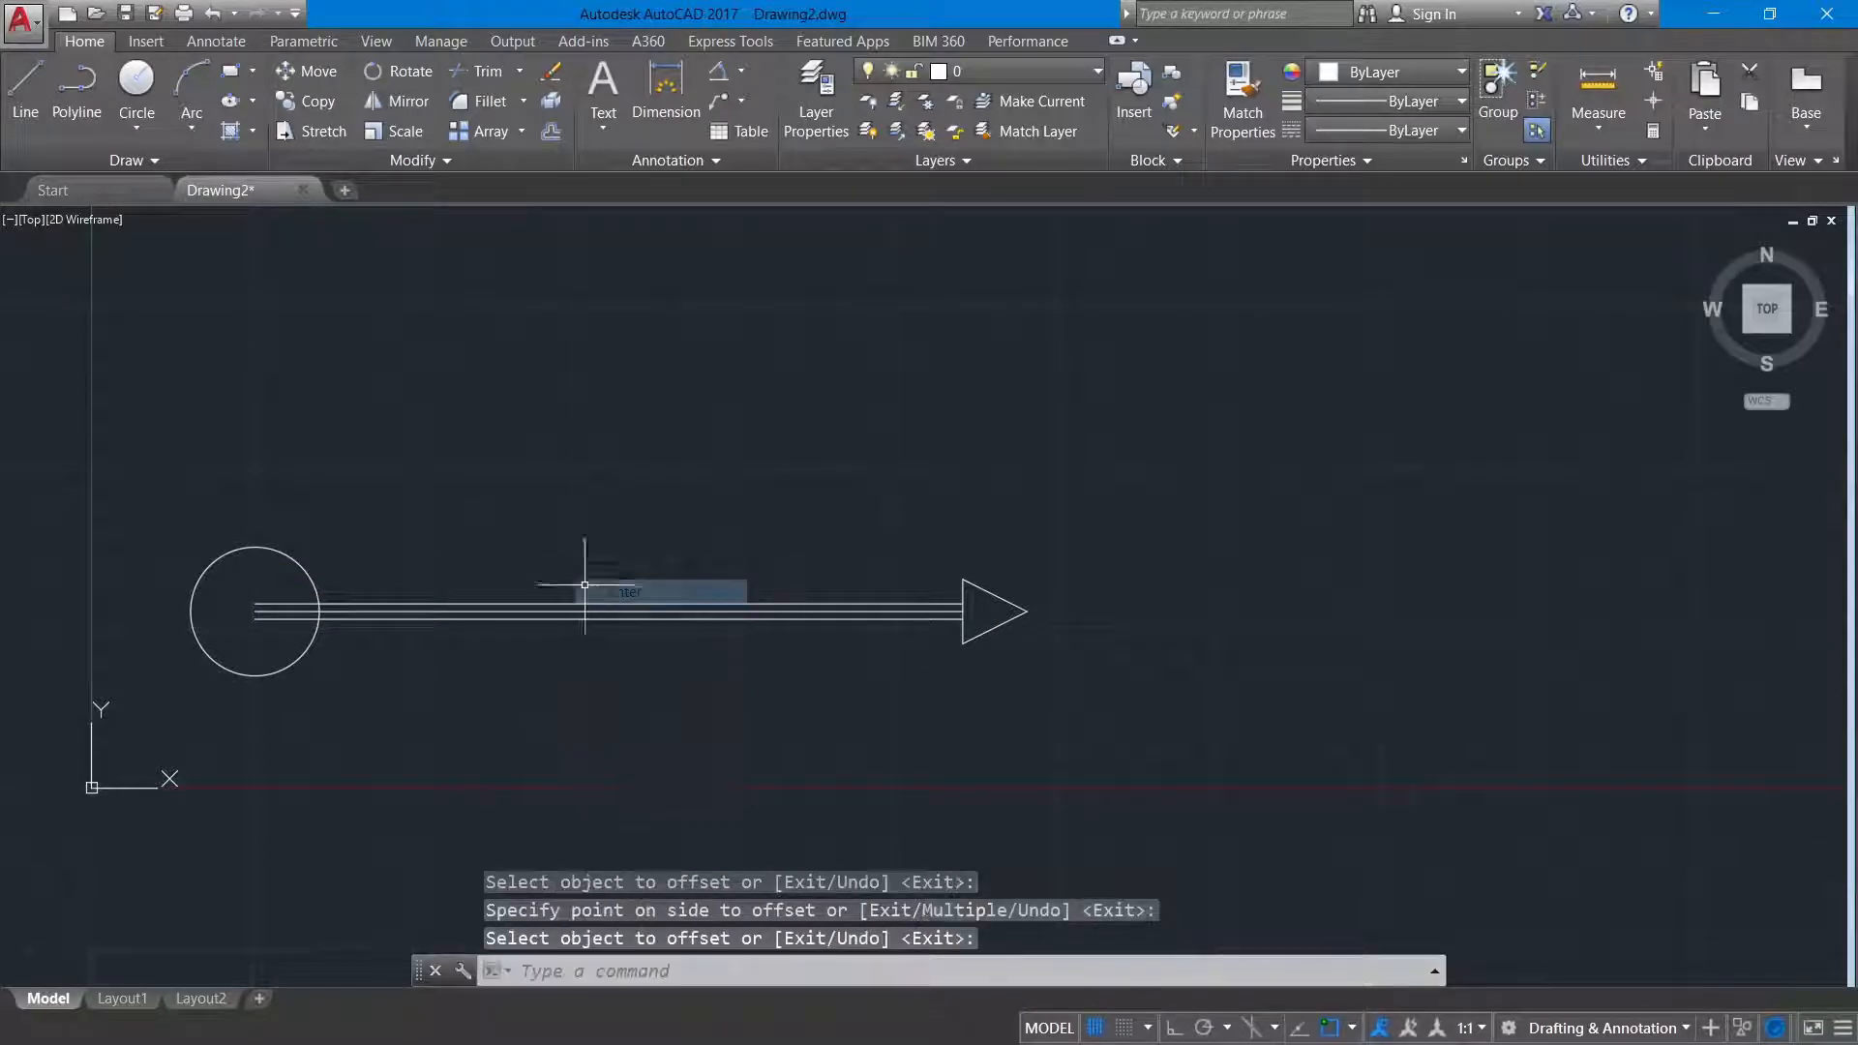
Step: With ortho on, draw a line from the circle's centre 15 units right and then vertically up above the shaft
scroll(525, 560, "up", 2)
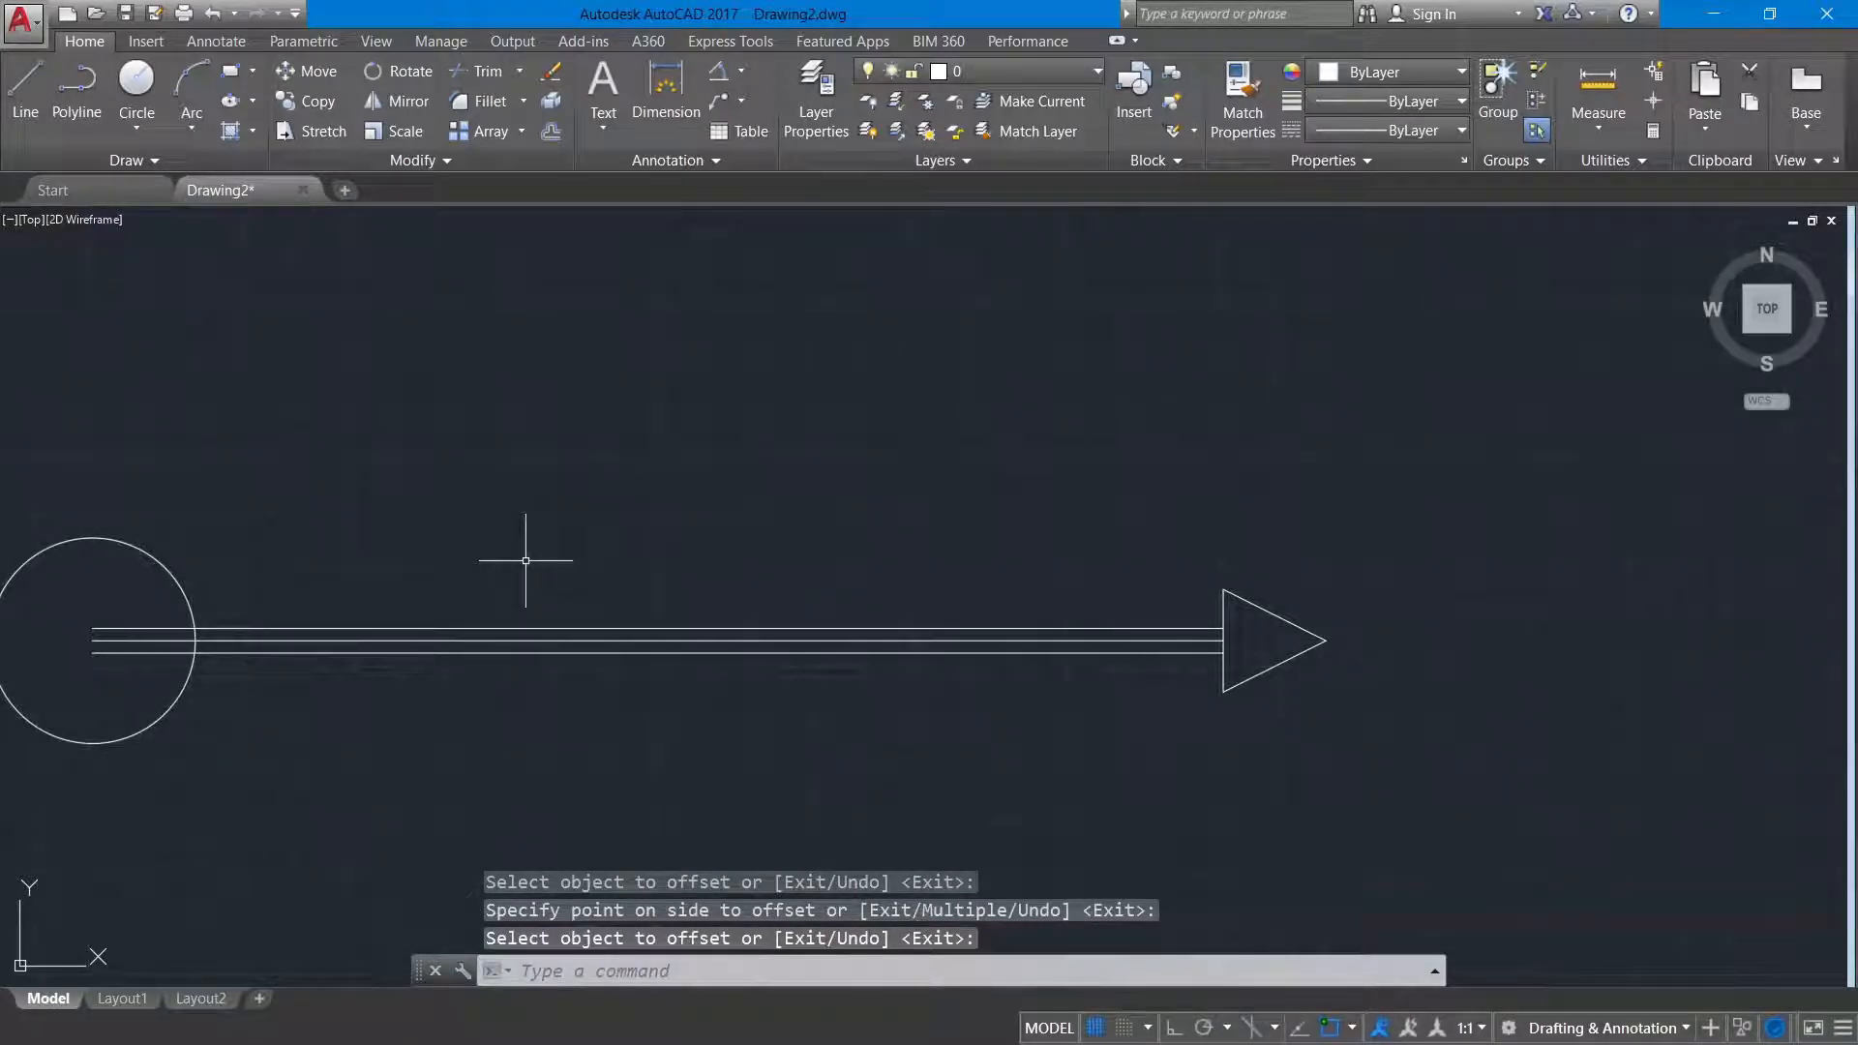
type("l")
key("Return")
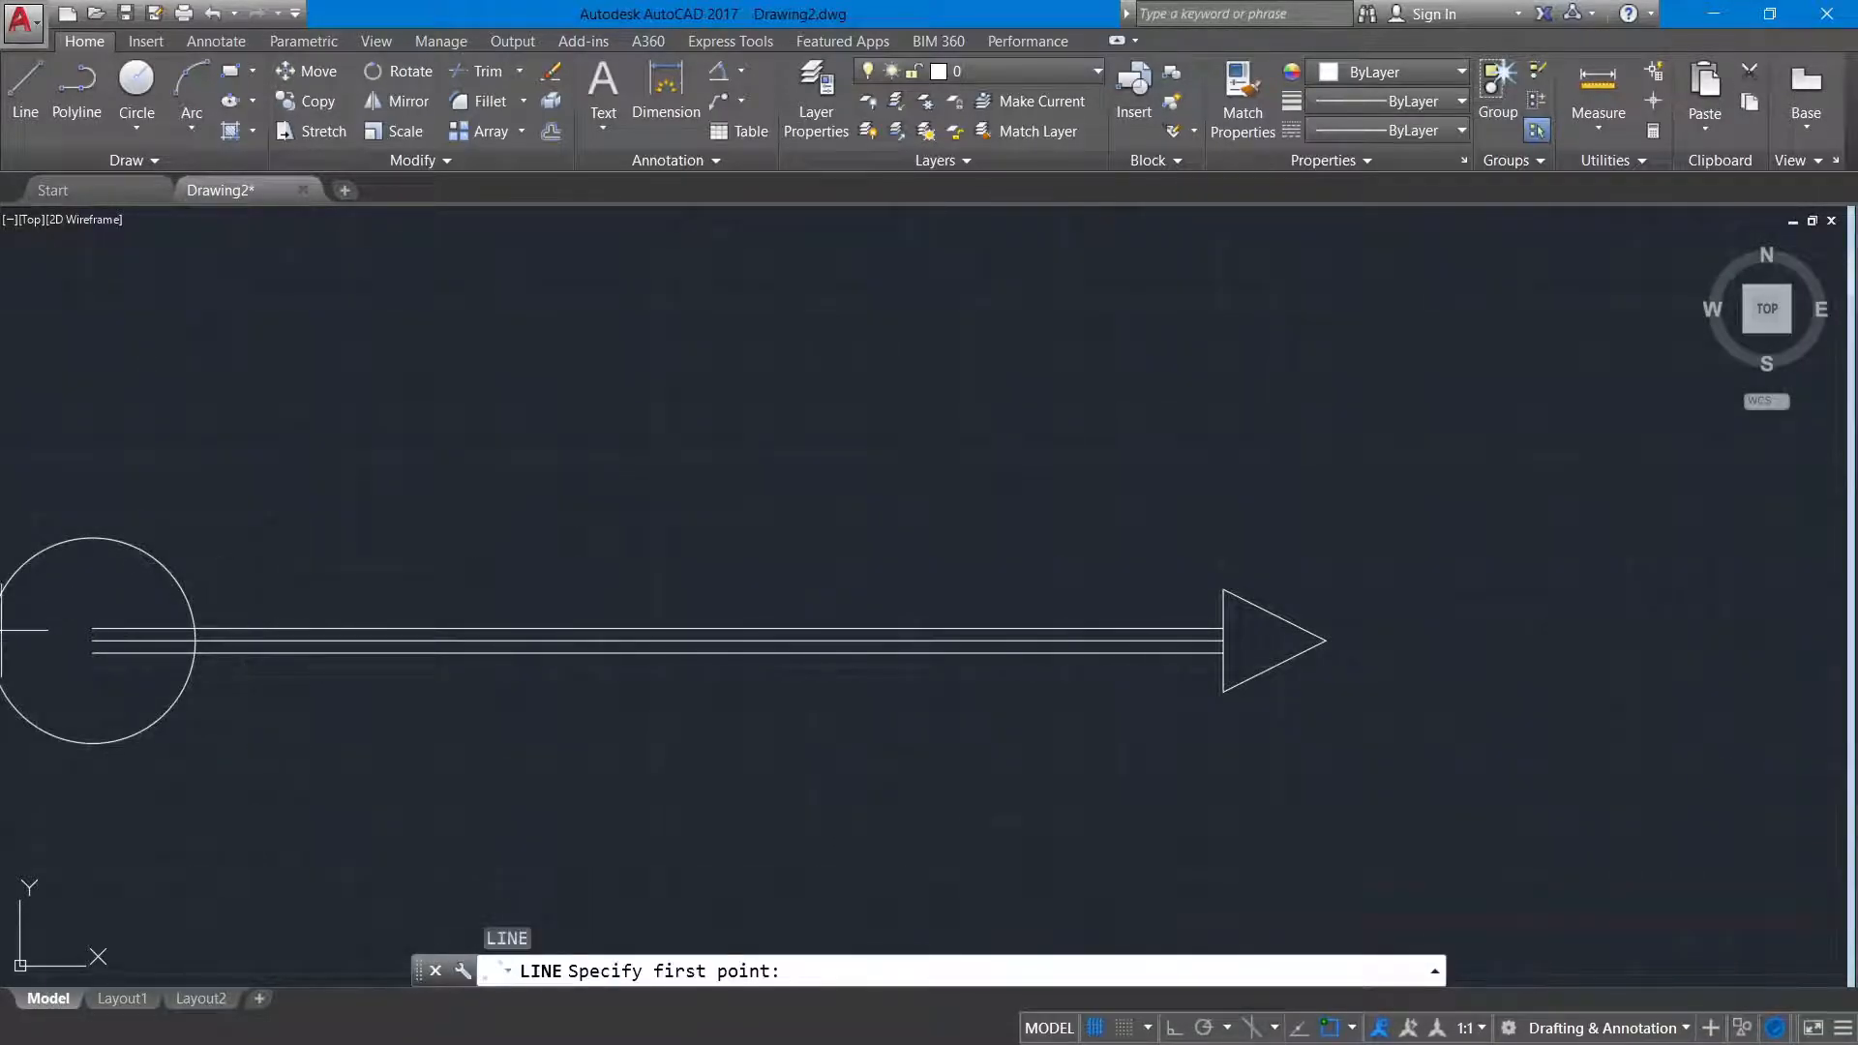
left_click(91, 640)
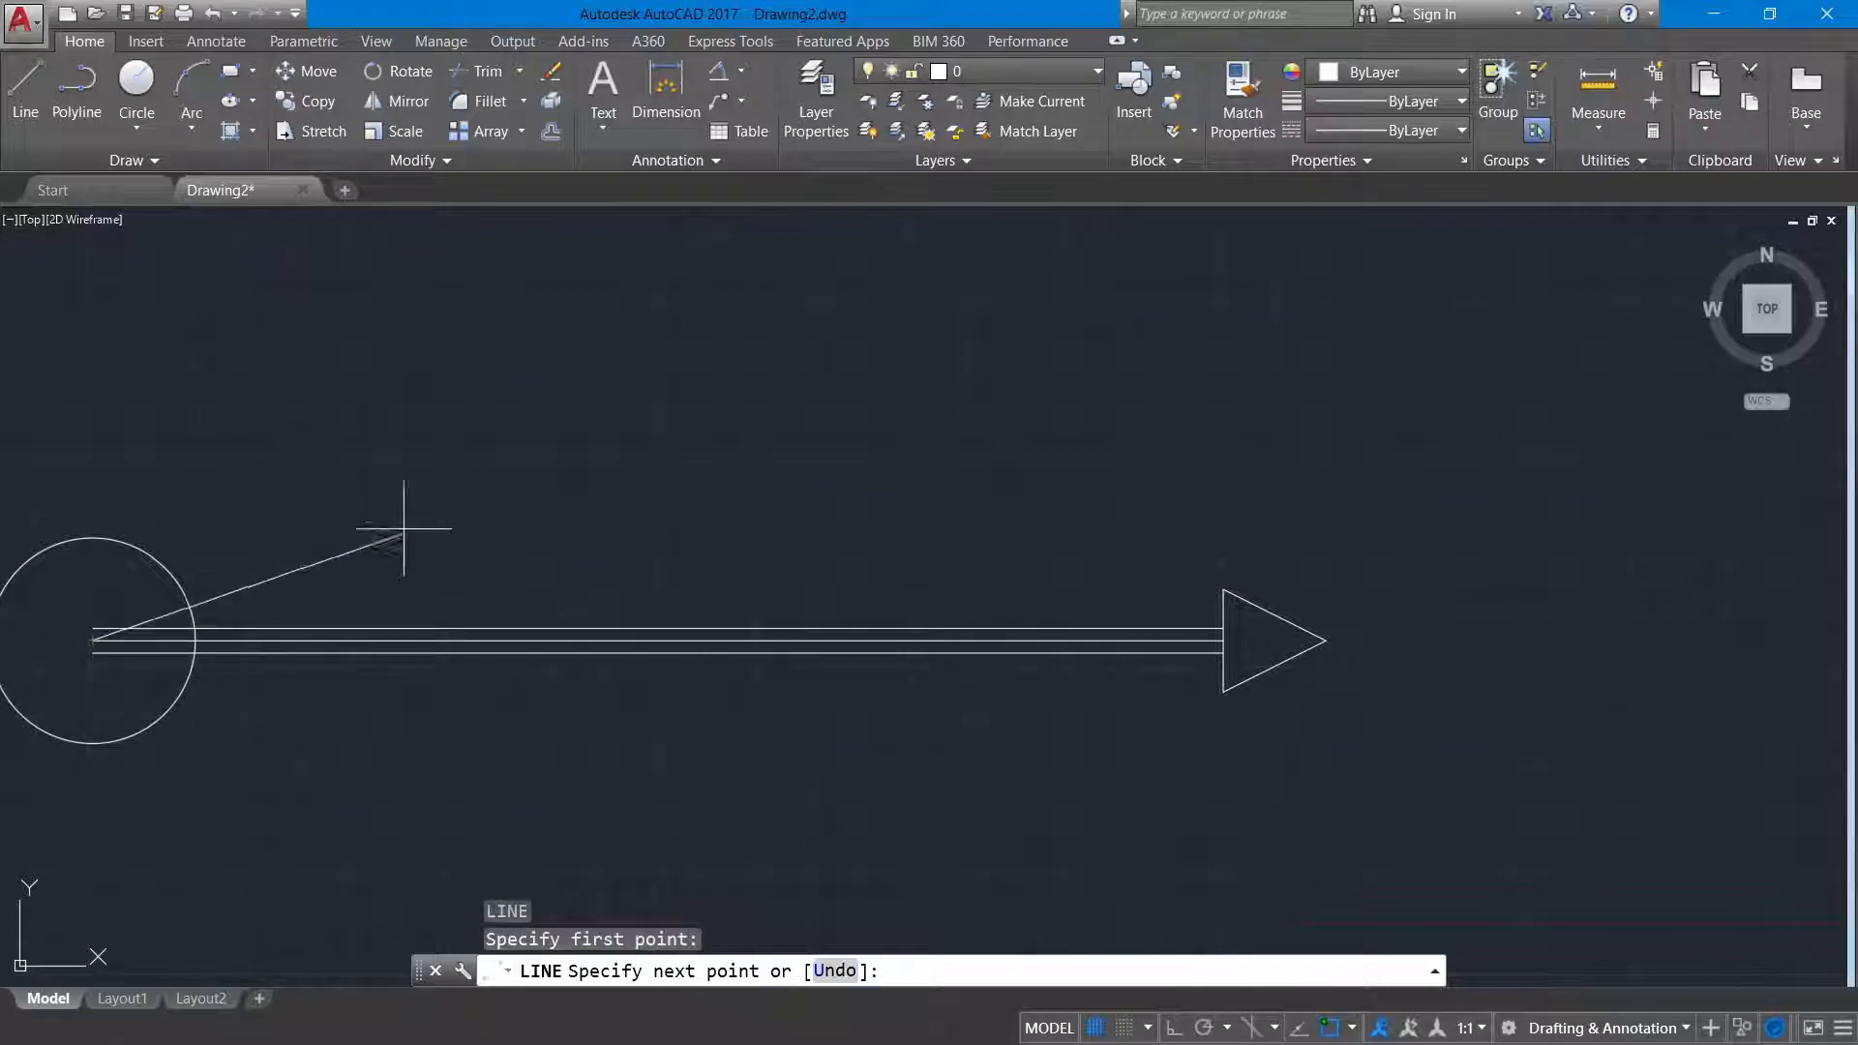
left_click(1169, 1030)
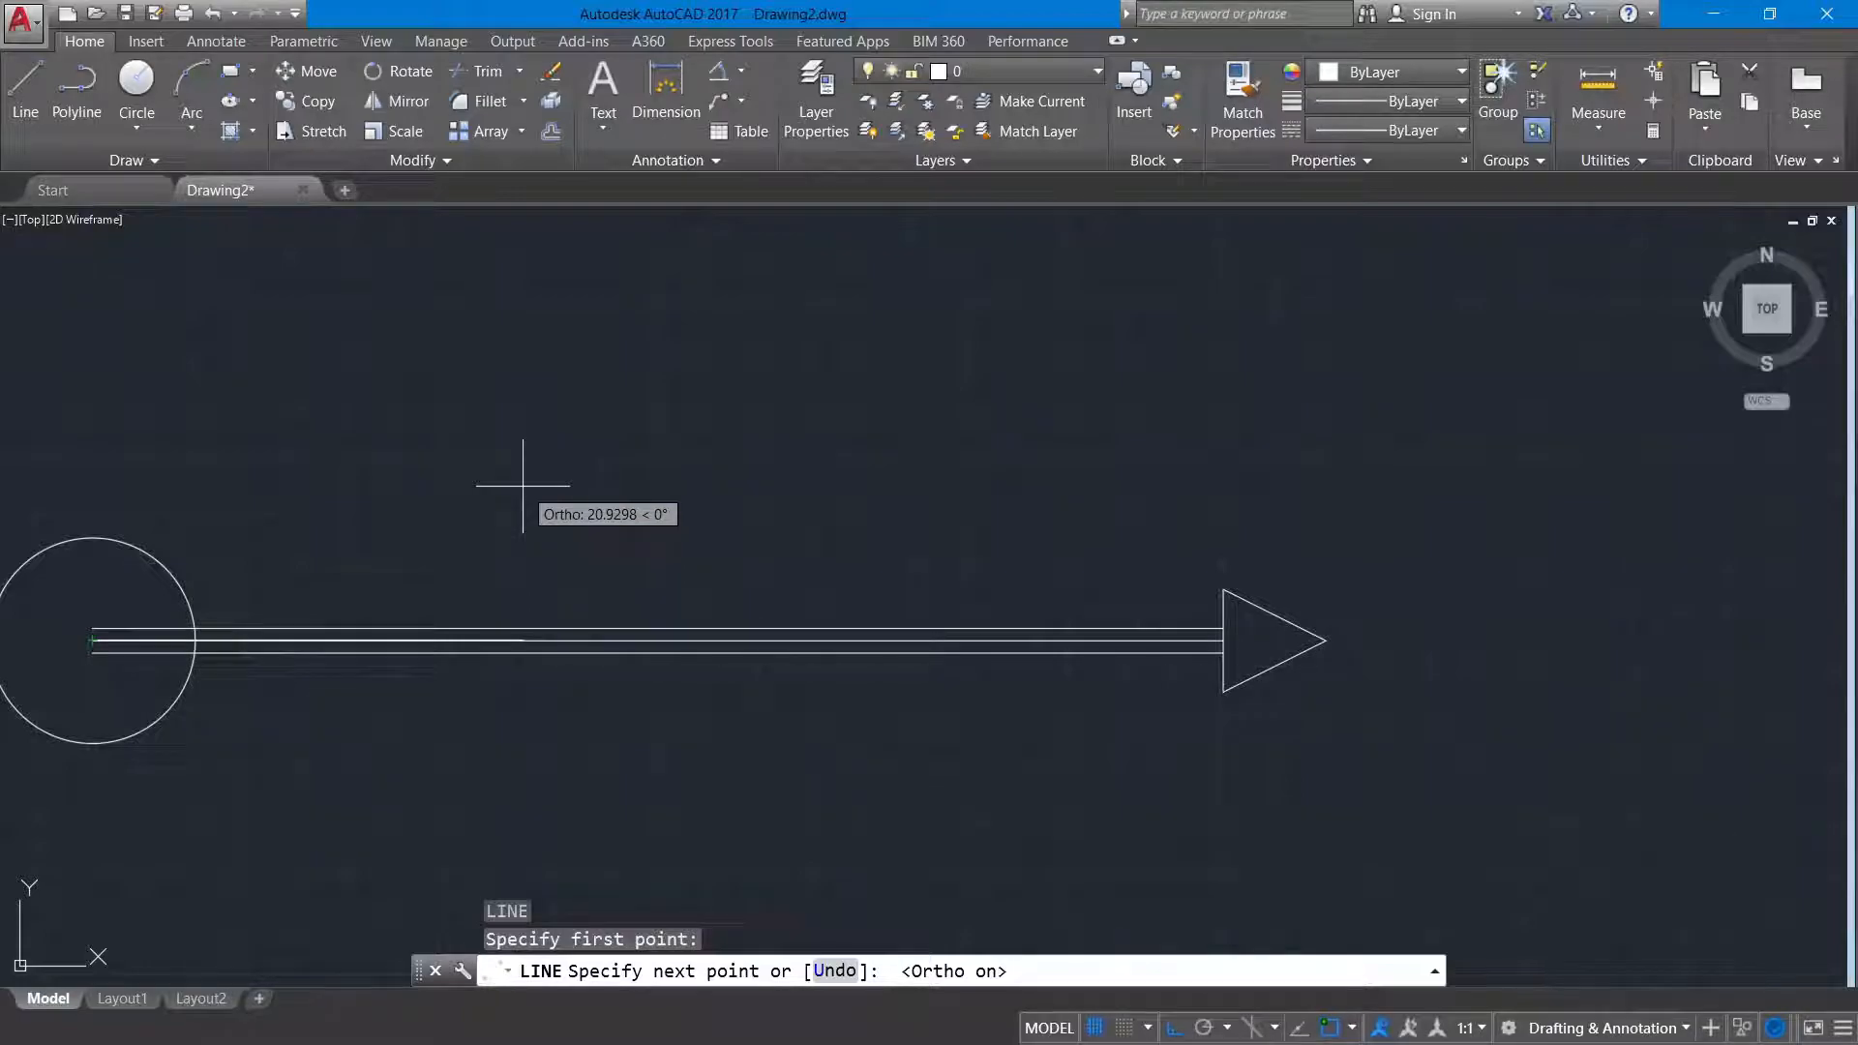
type("15")
key("Return")
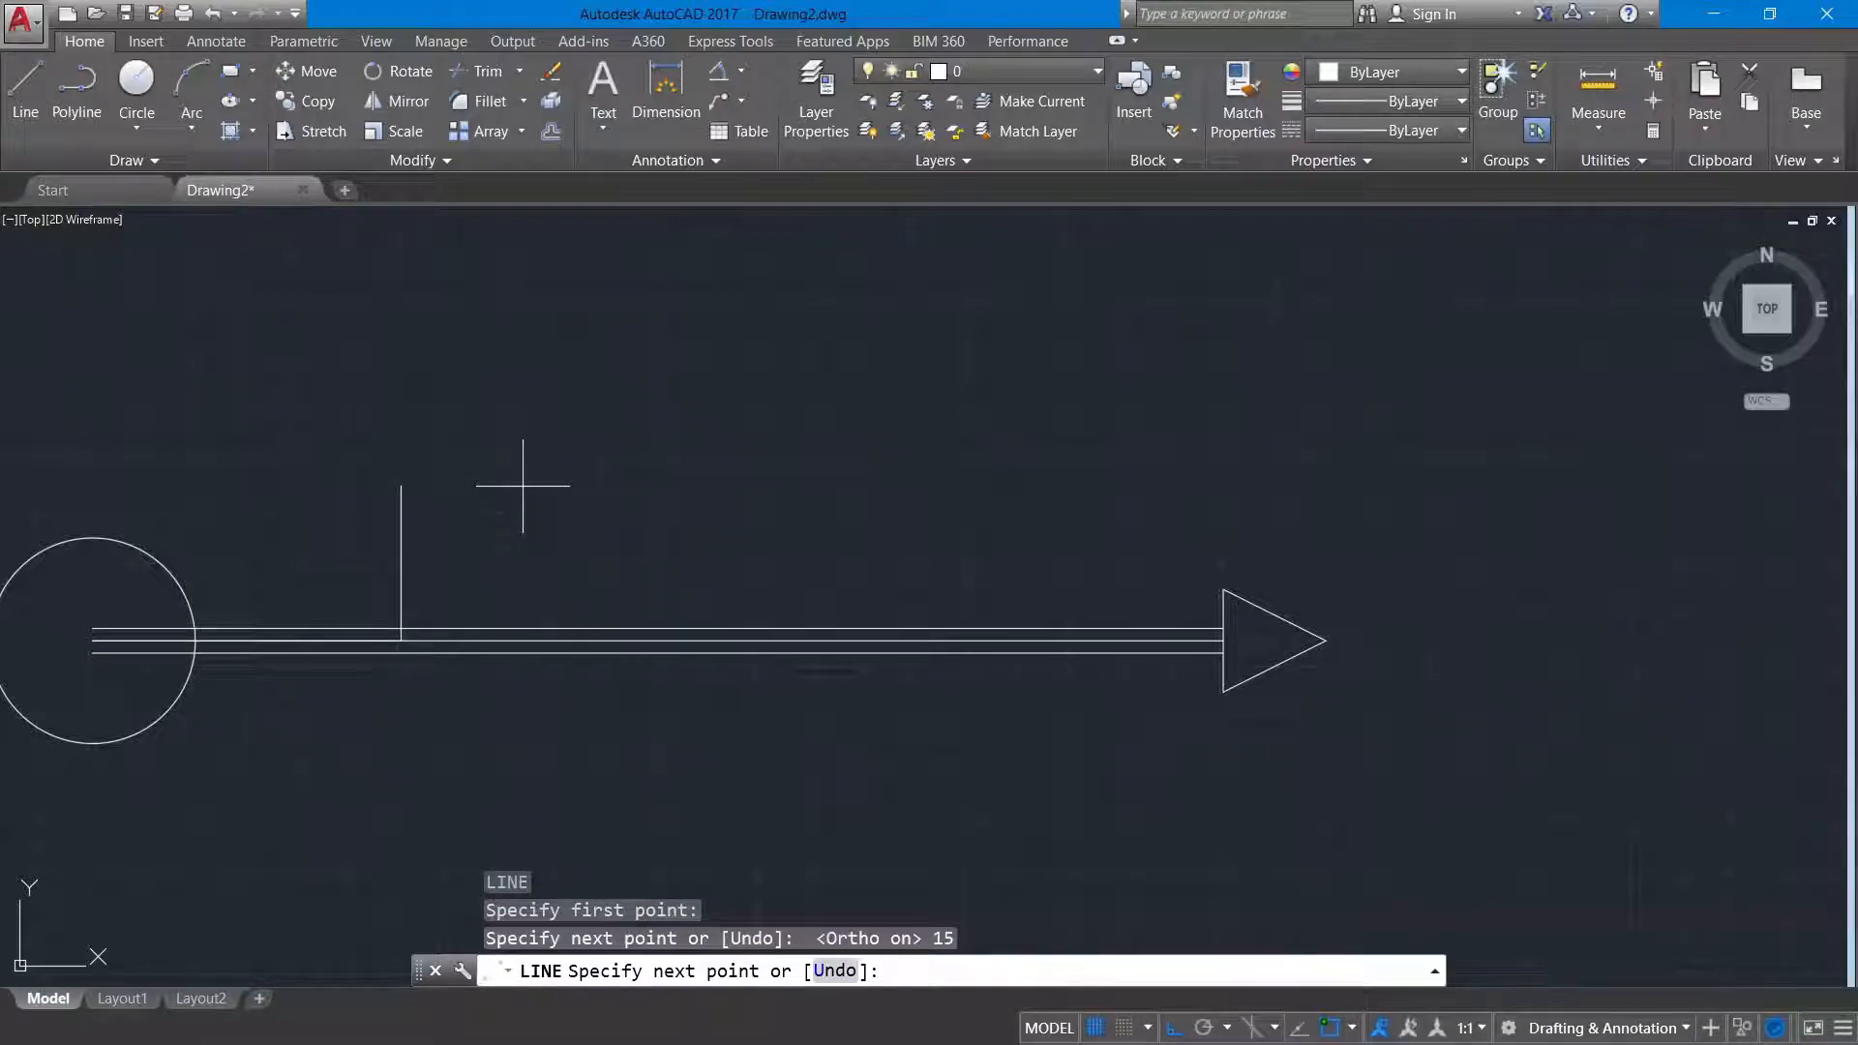
left_click(392, 319)
right_click(434, 338)
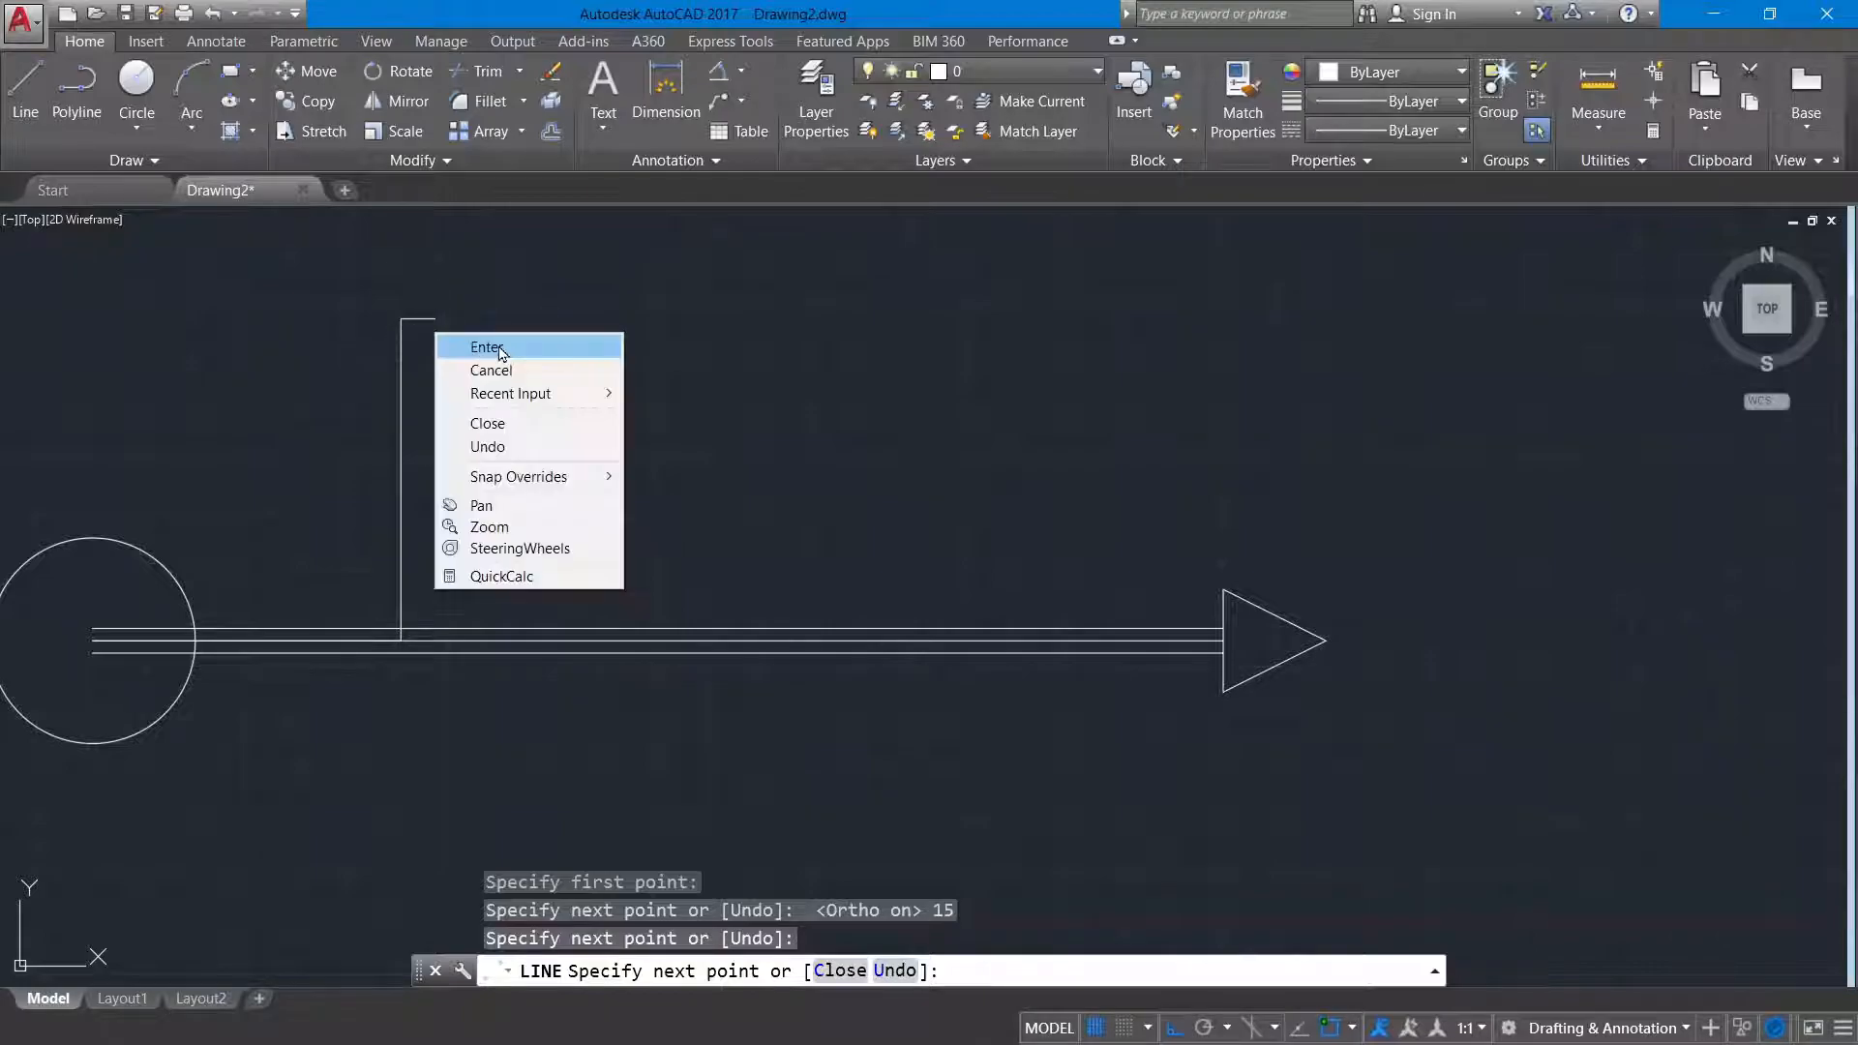
left_click(501, 346)
Step: With ortho off, draw a line from the foot of the vertical line on the shaft's centre line, 16 units long at 45°
type("l")
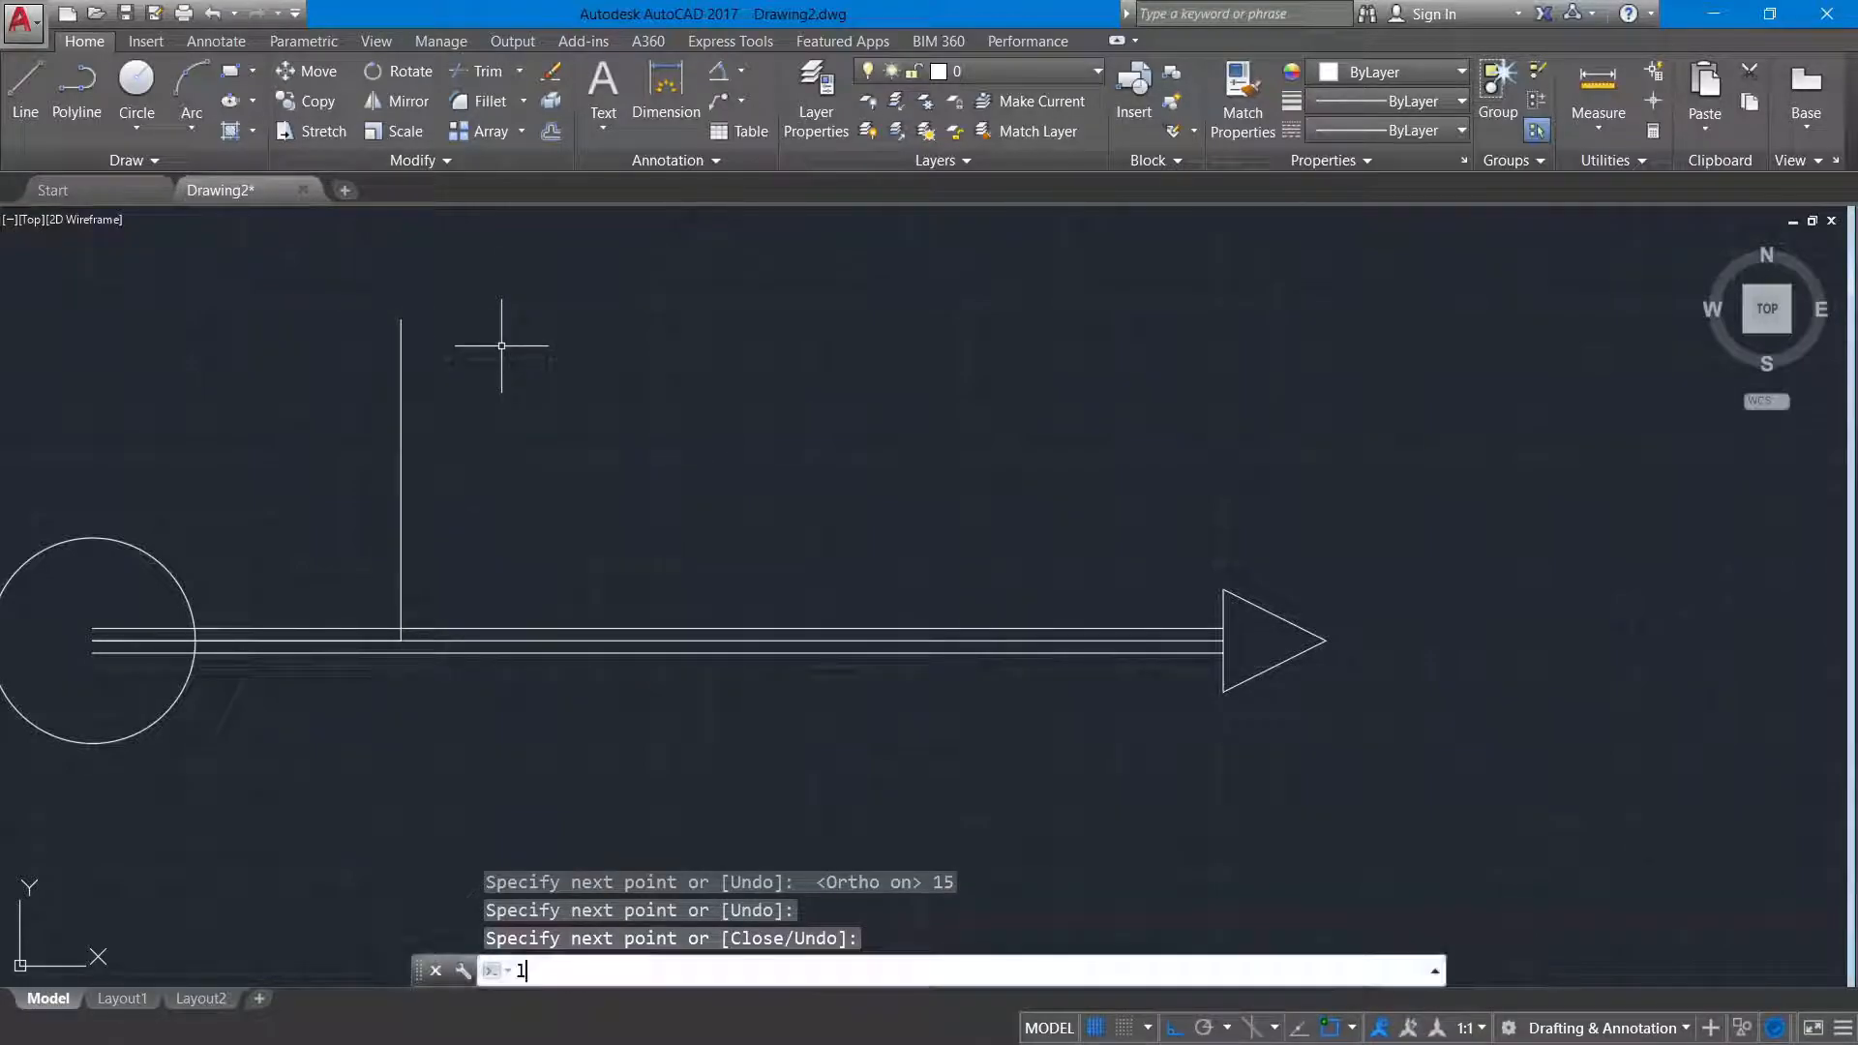
key("Return")
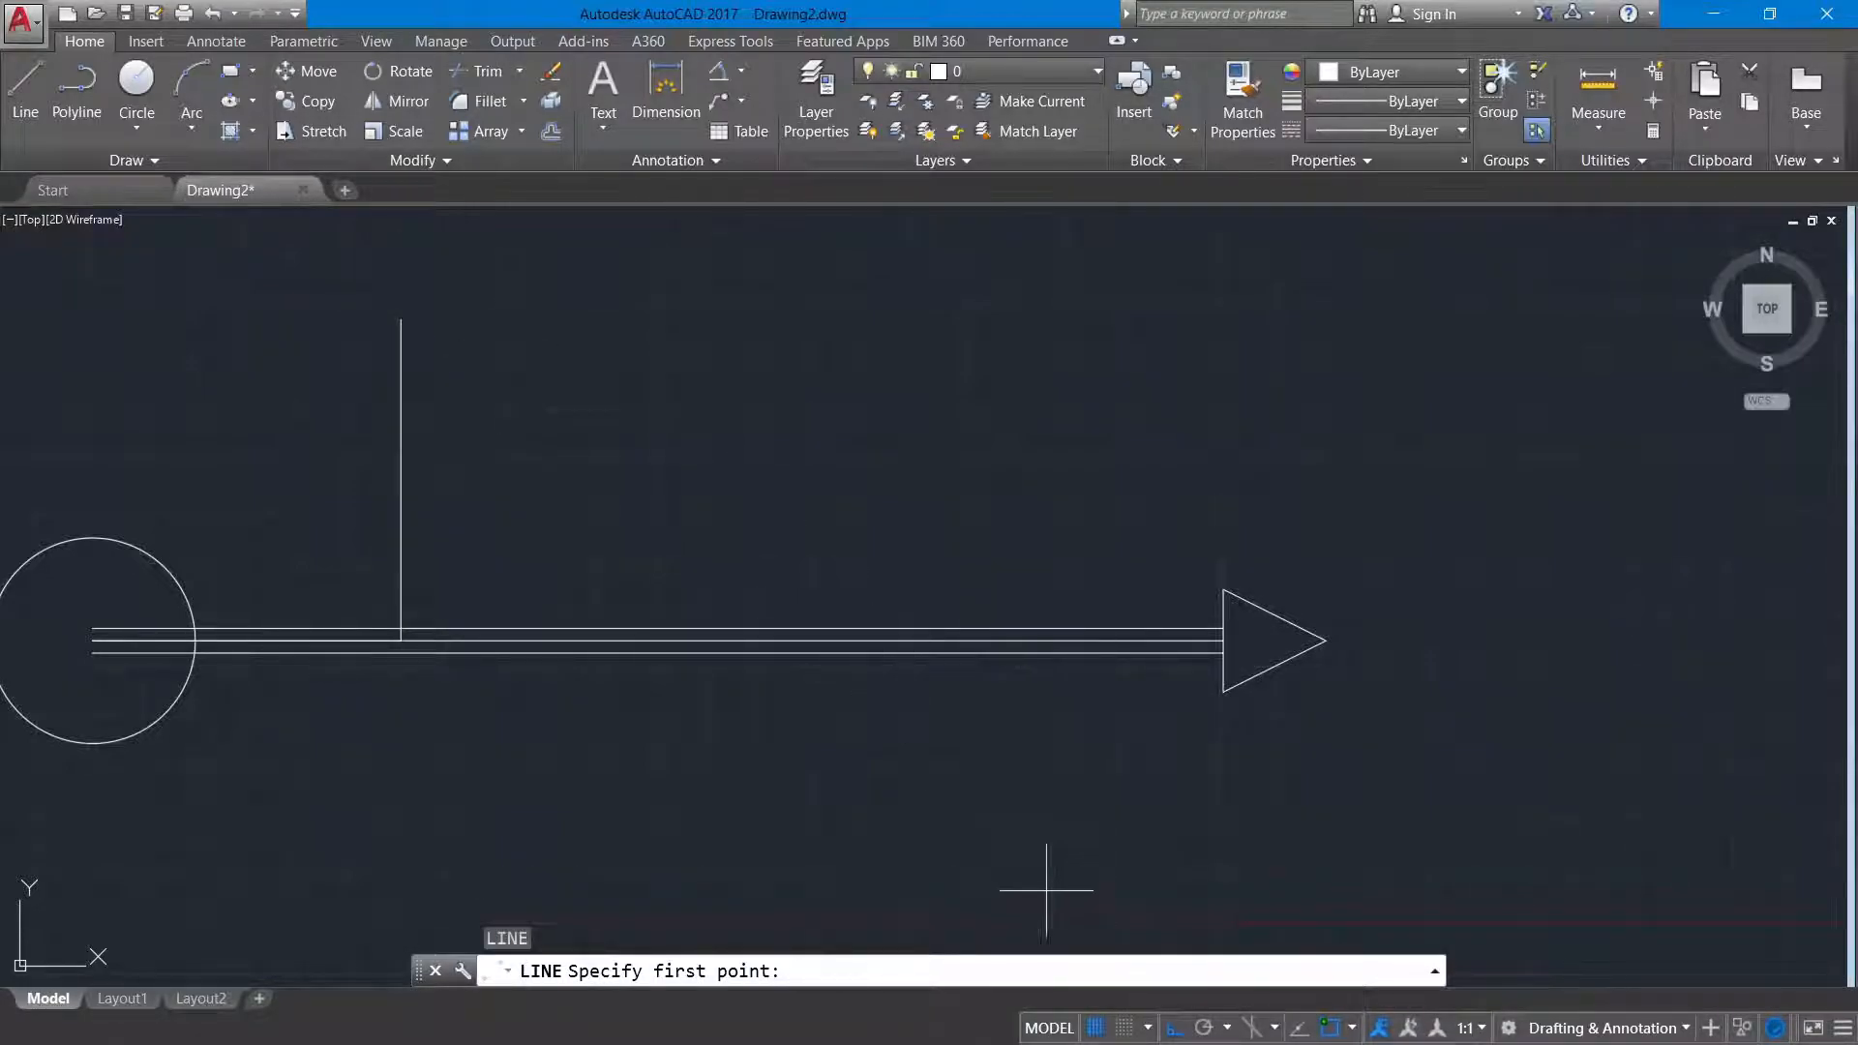
left_click(1174, 1027)
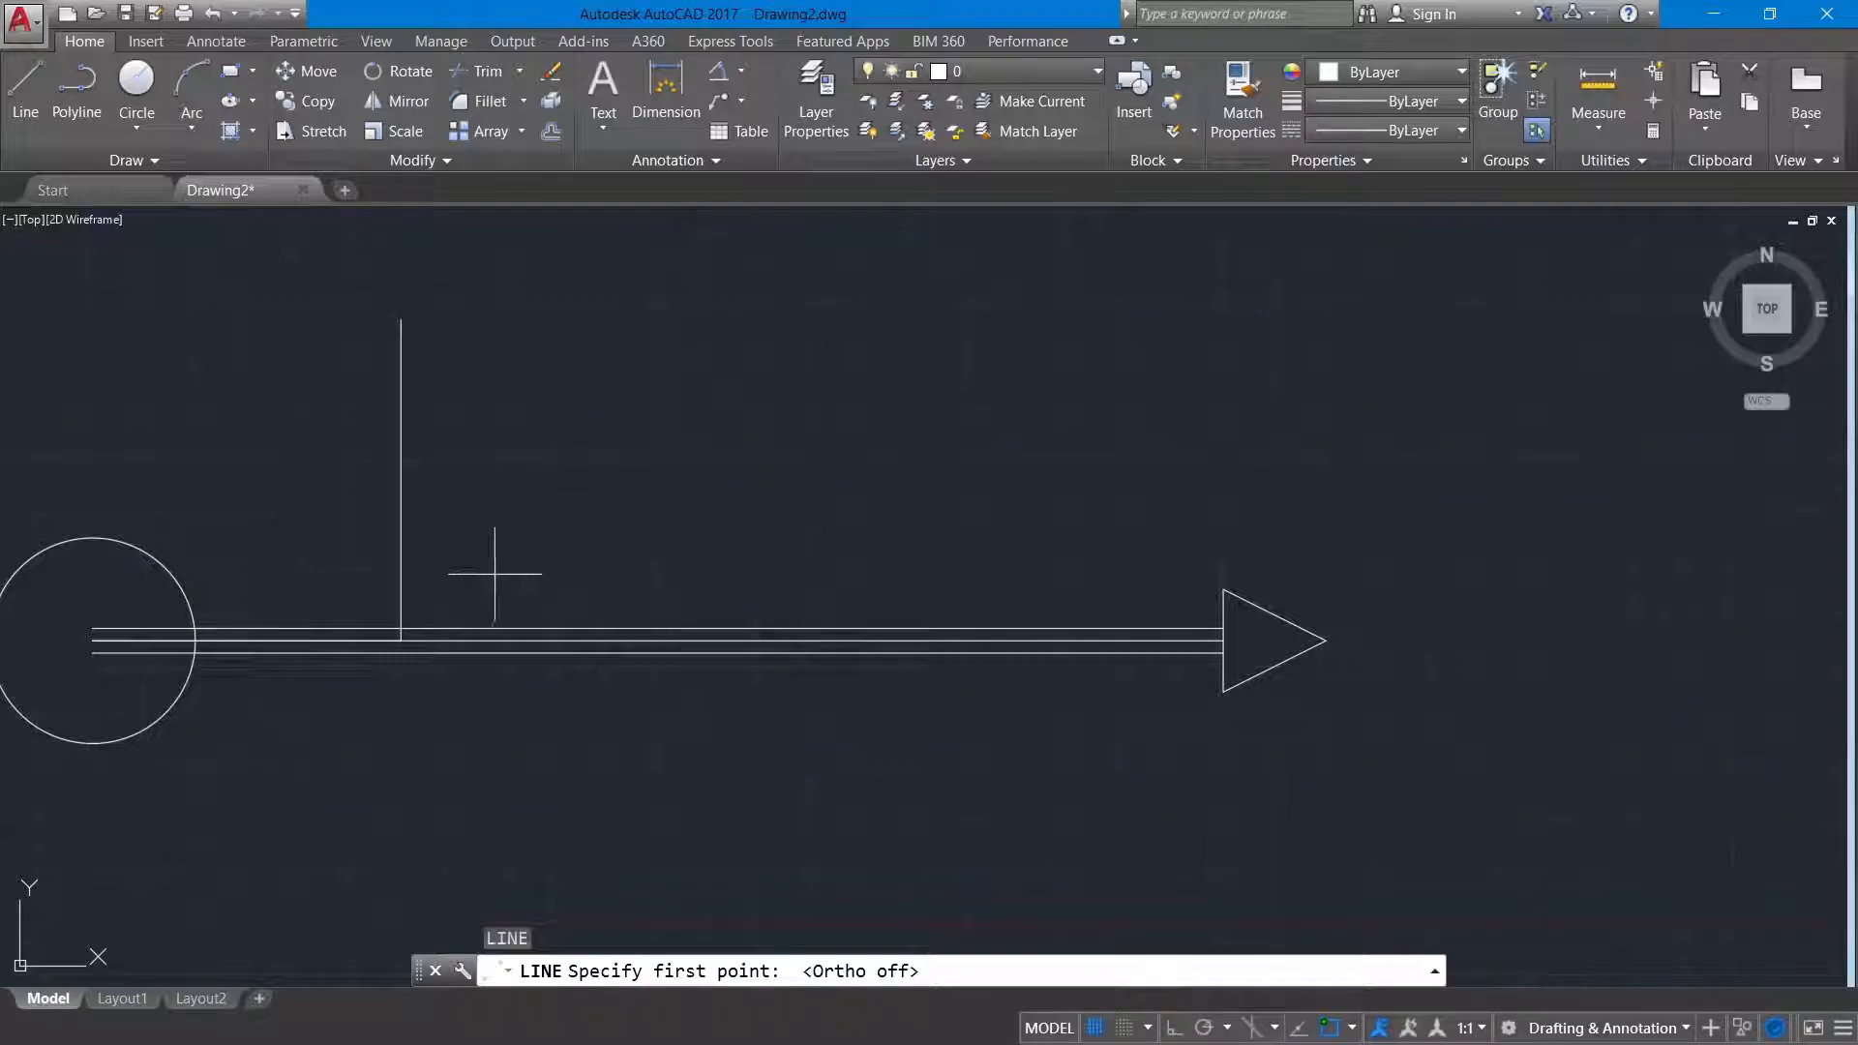
left_click(400, 639)
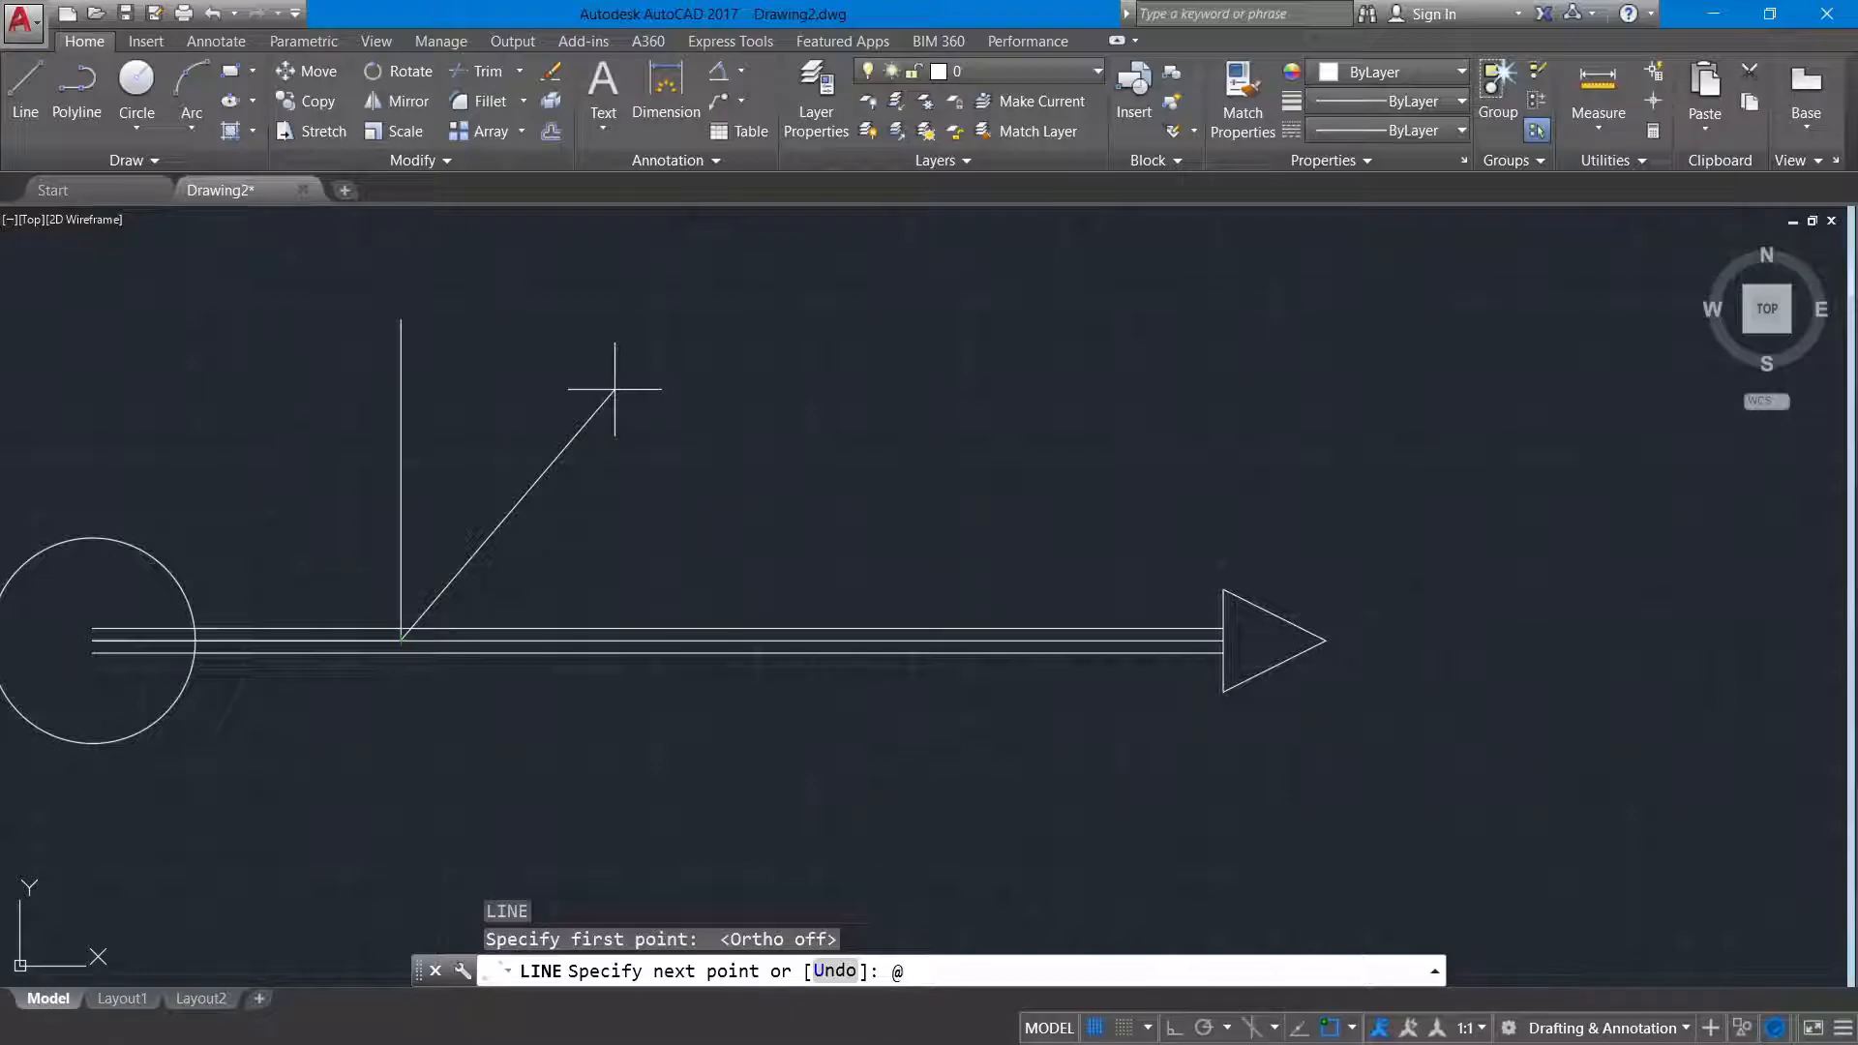
type("@16<45")
key("Return")
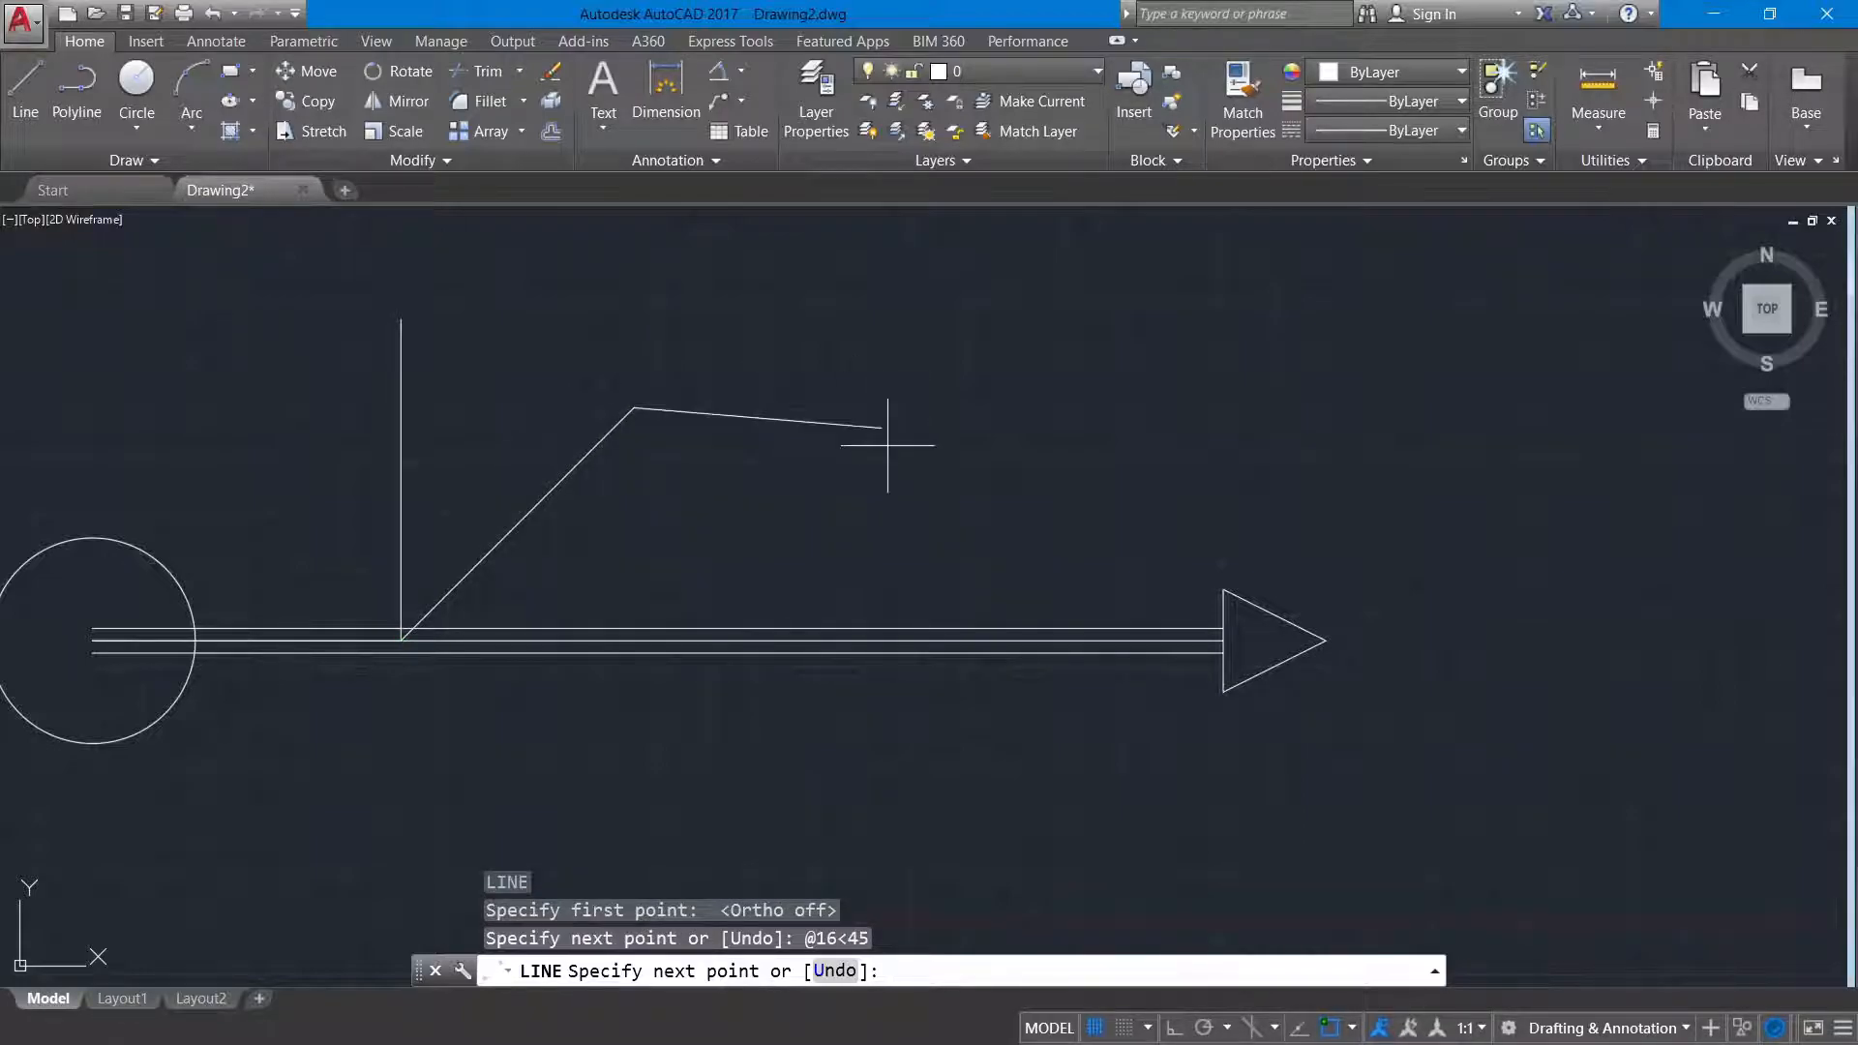
Step: With ortho on, continue the sloping line with a 10-unit horizontal segment to the right and finish the line
left_click(1174, 1029)
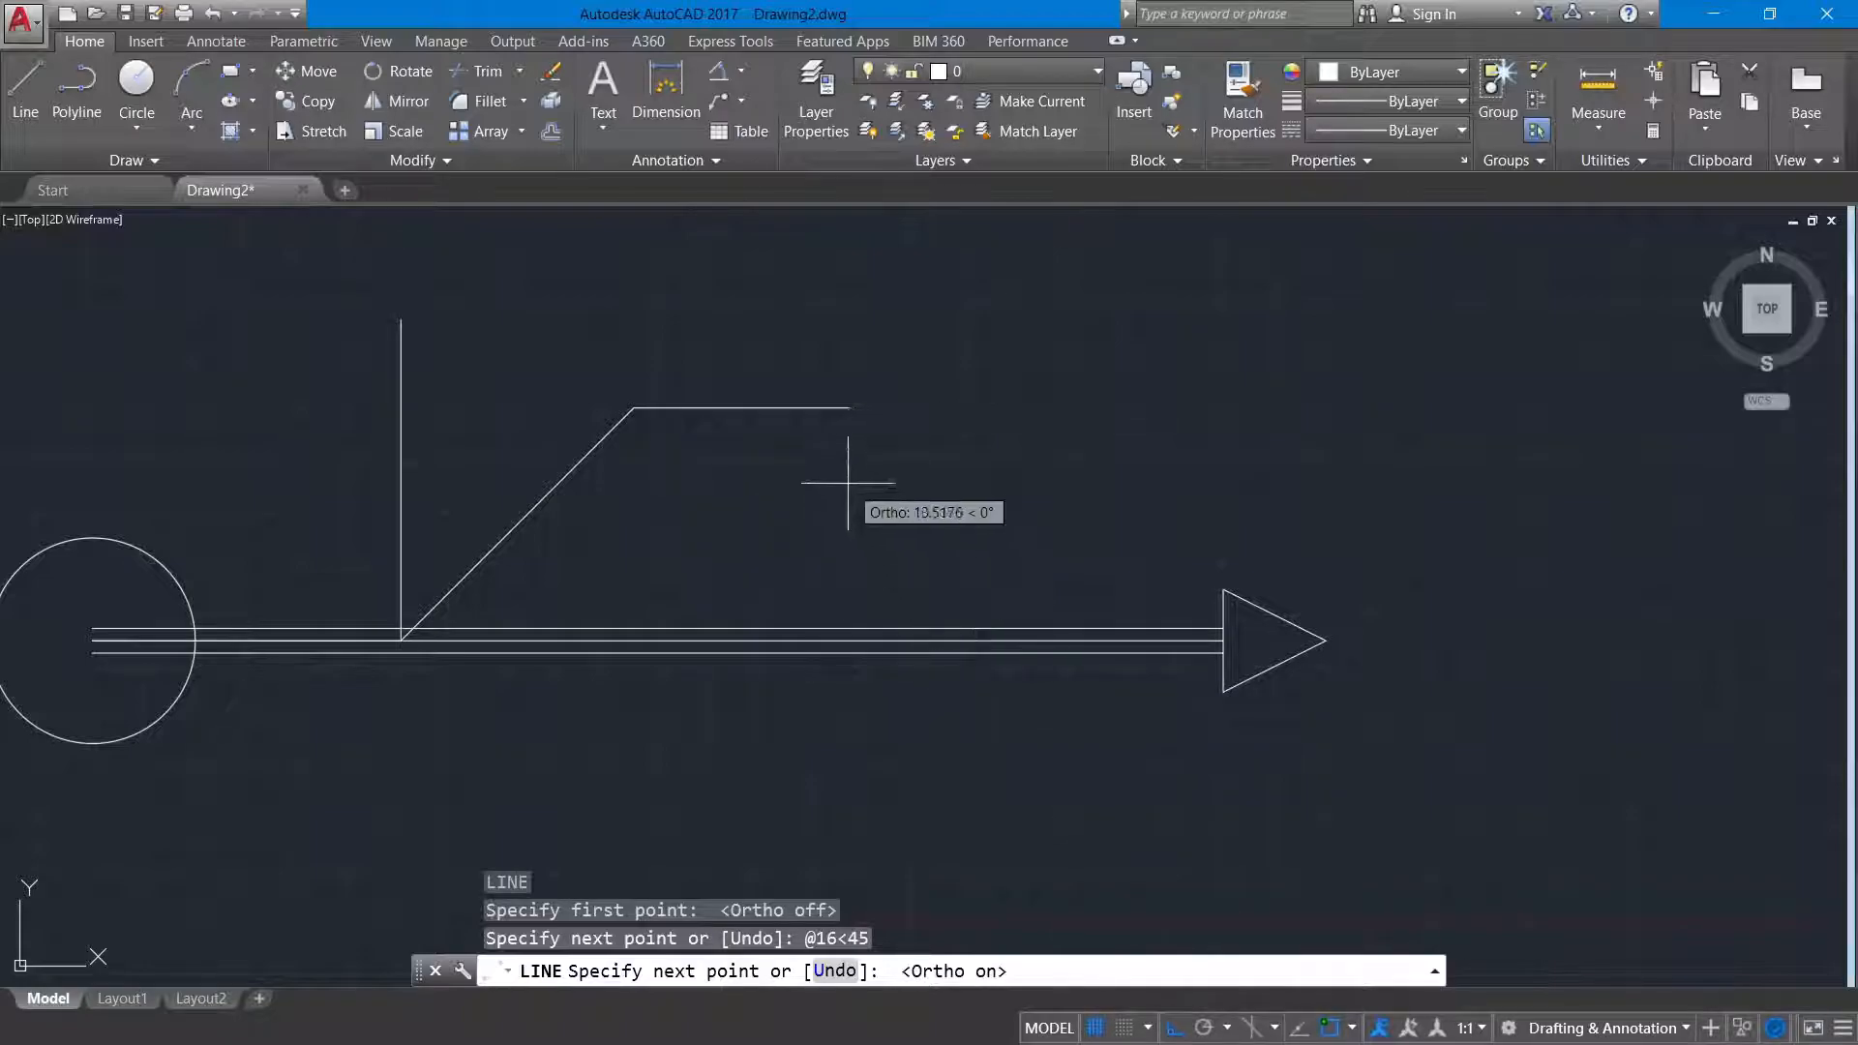
type("10")
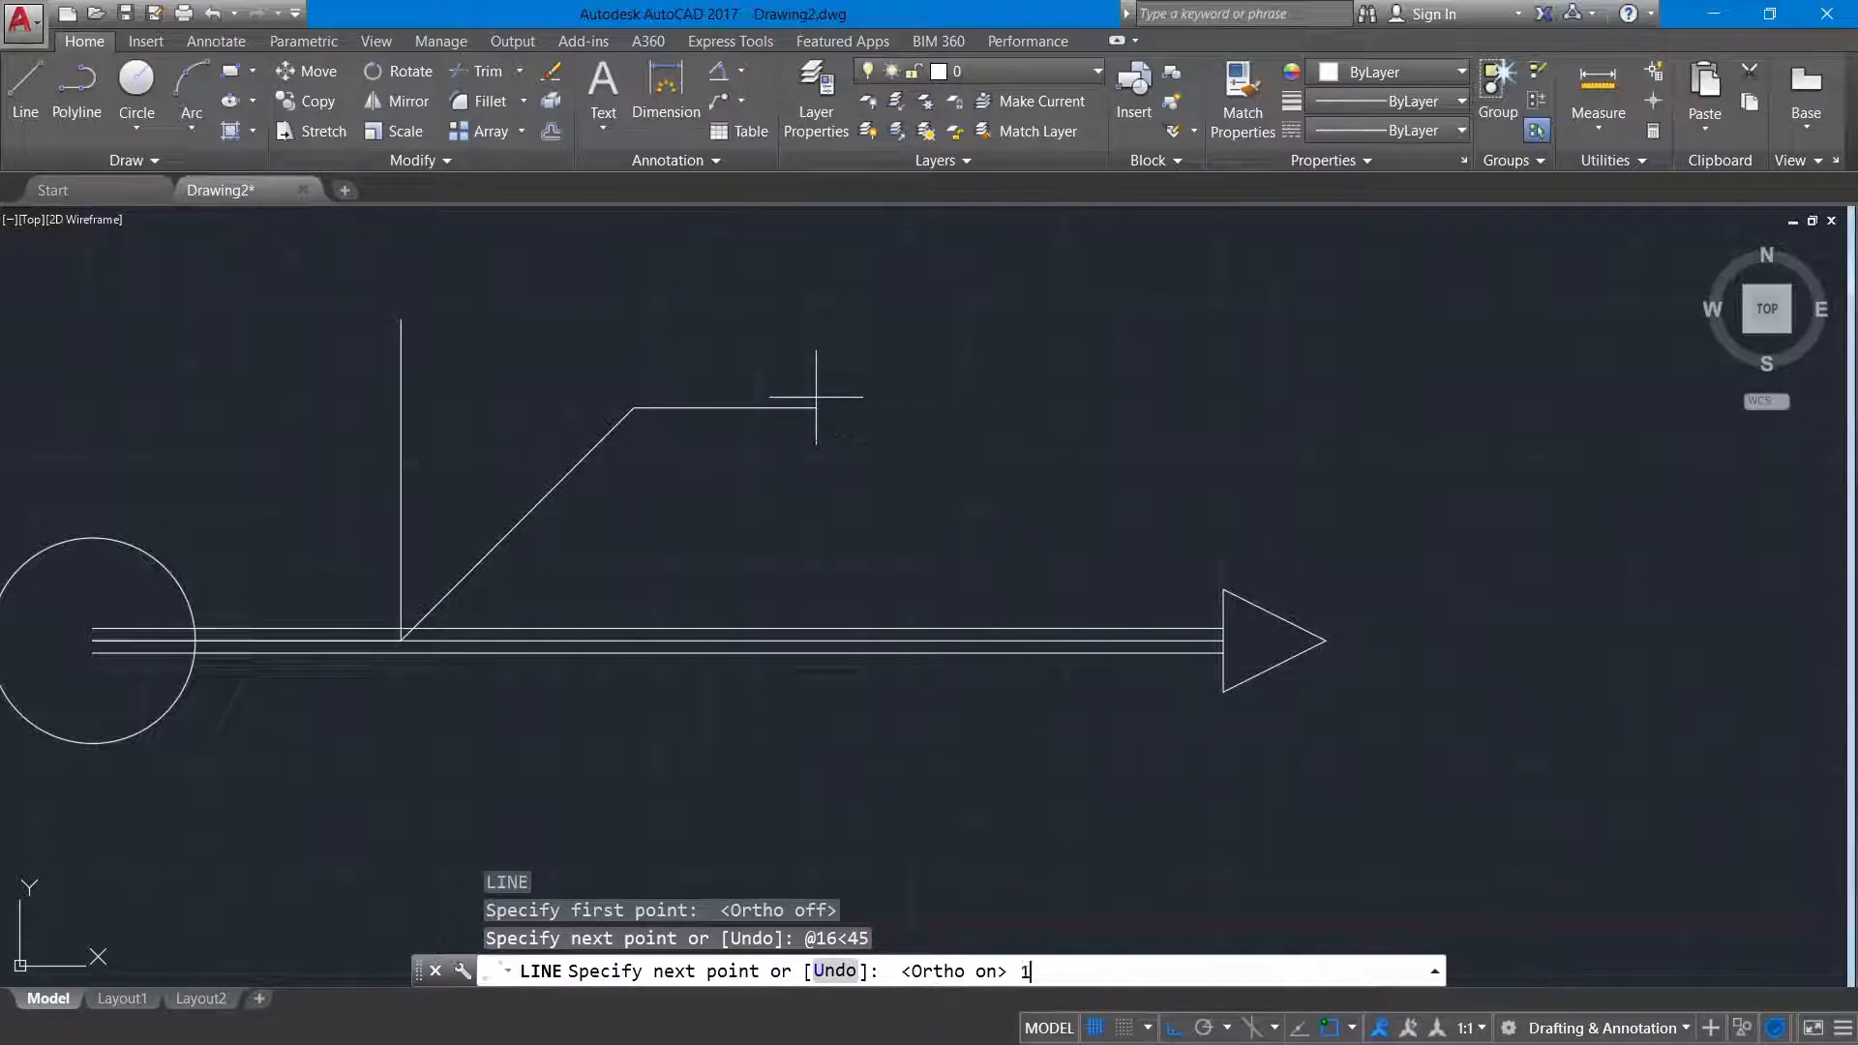
key("Return")
right_click(1011, 392)
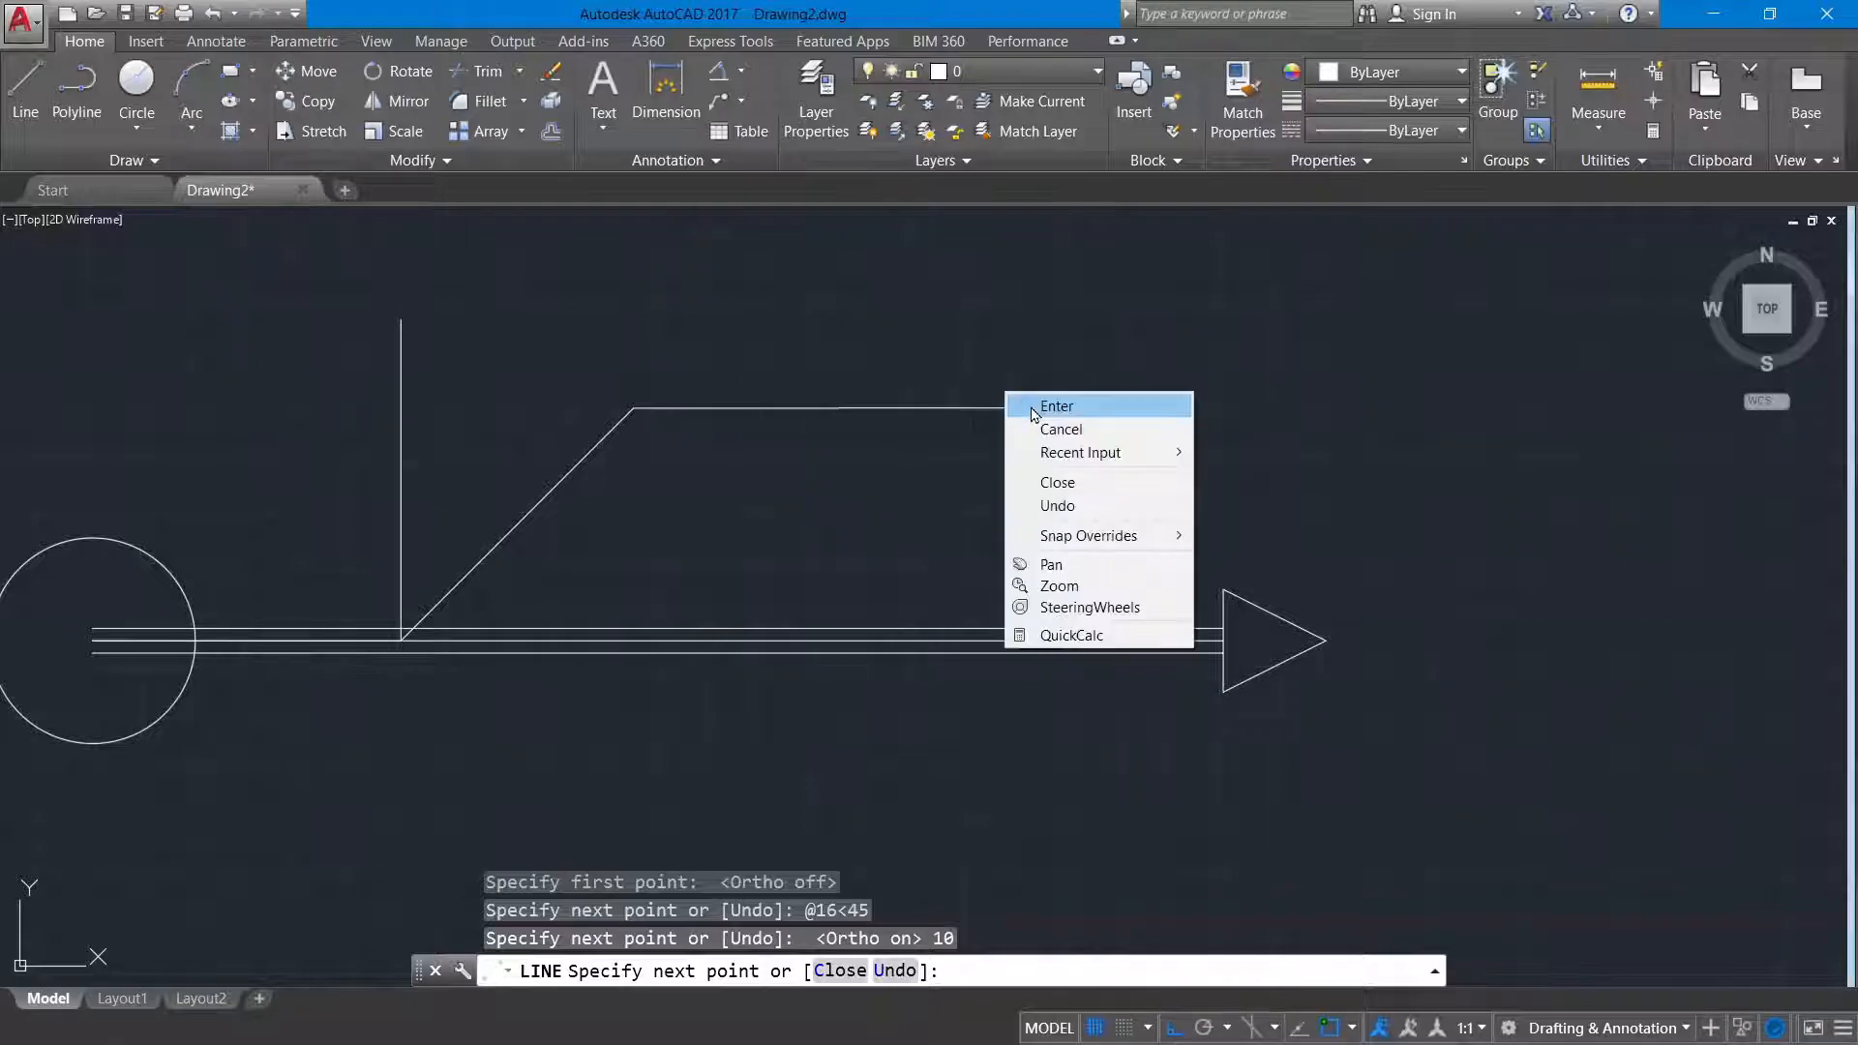
left_click(1057, 403)
Step: Draw a circle of radius 3 centred on the free end of the 10-unit horizontal line
left_click(136, 124)
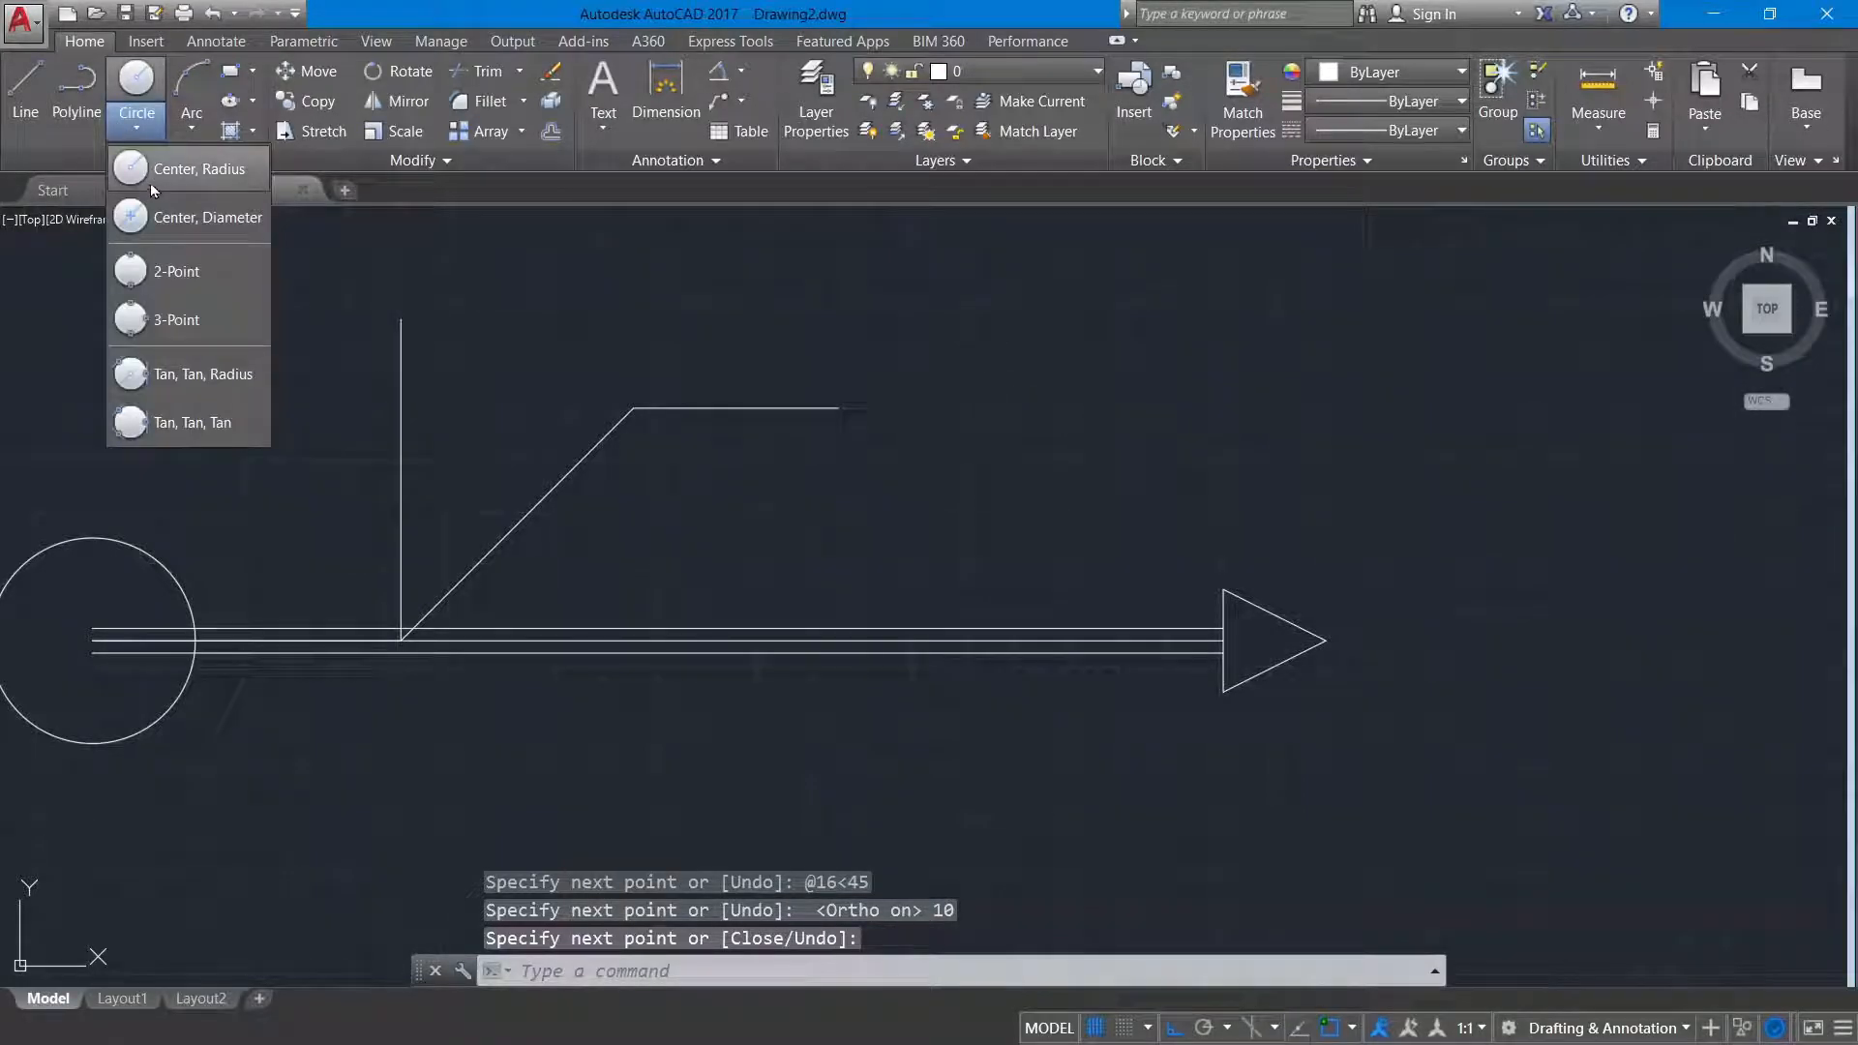
left_click(149, 183)
left_click(841, 408)
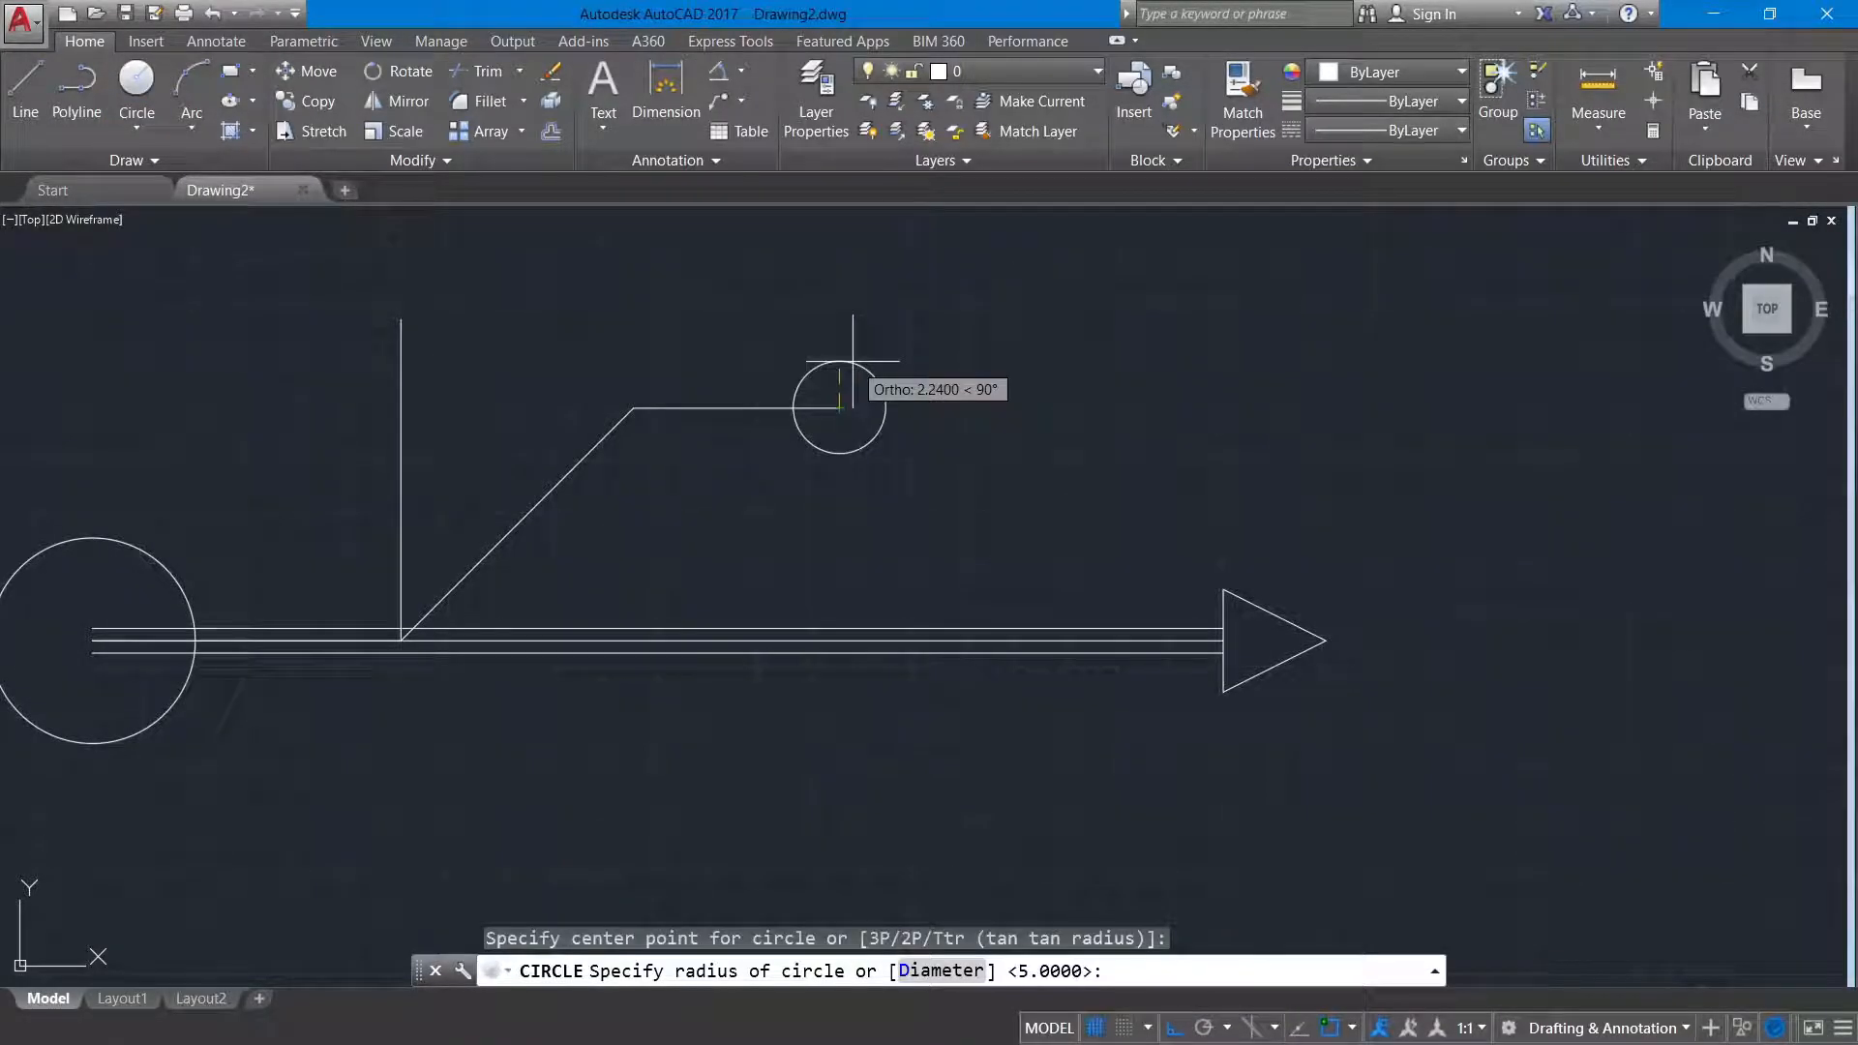
type("3")
key("Return")
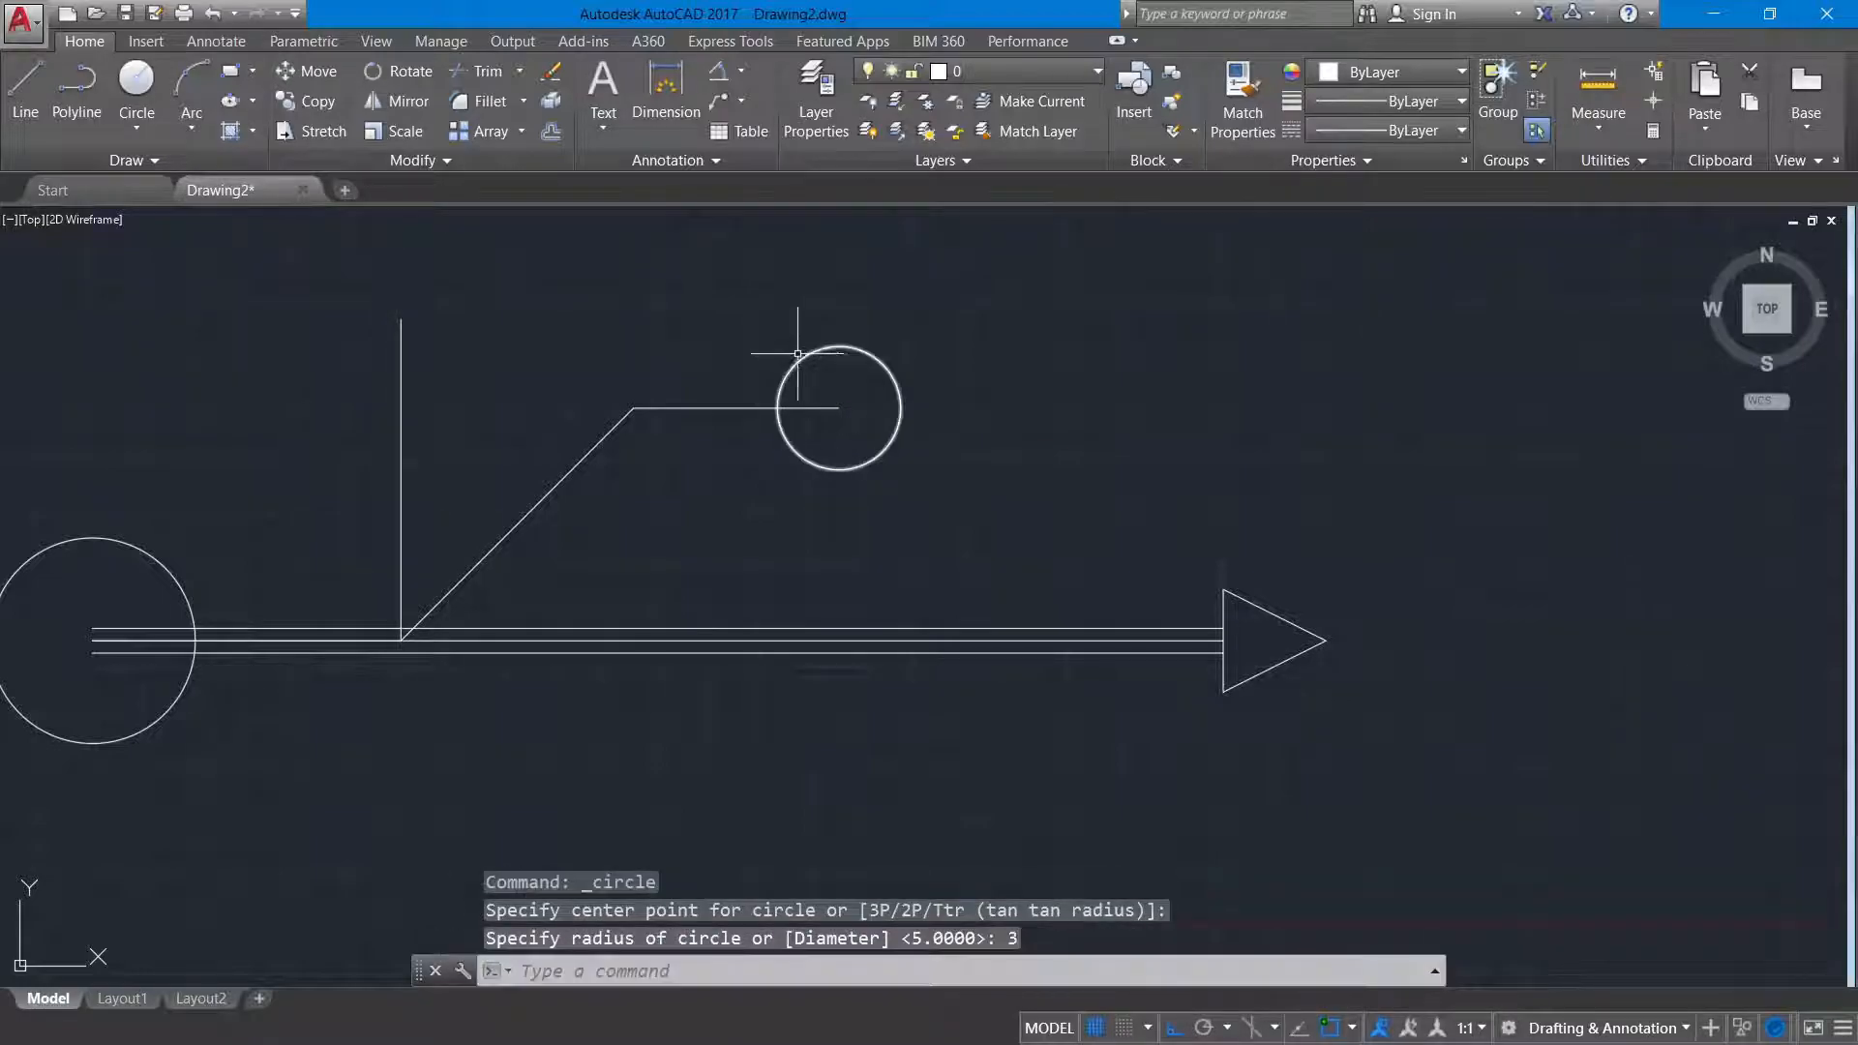
type("of")
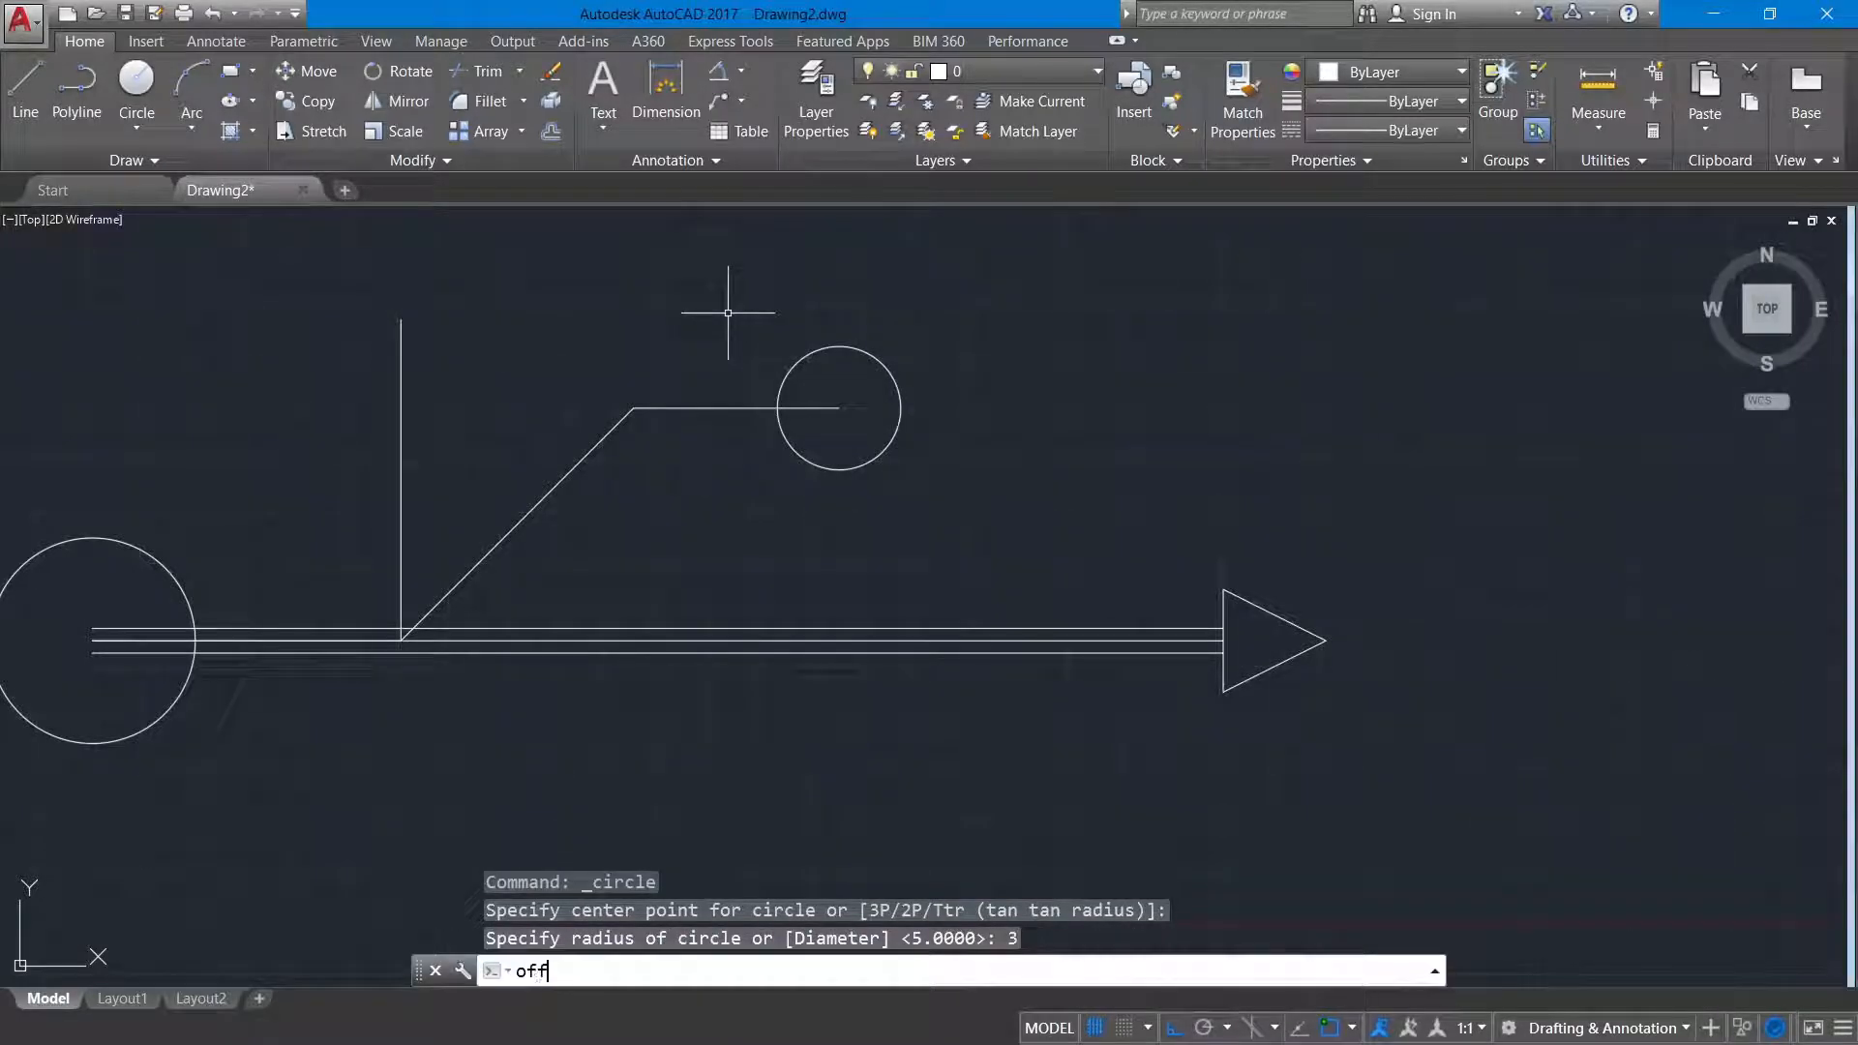
type("f")
key("Return")
key("Return")
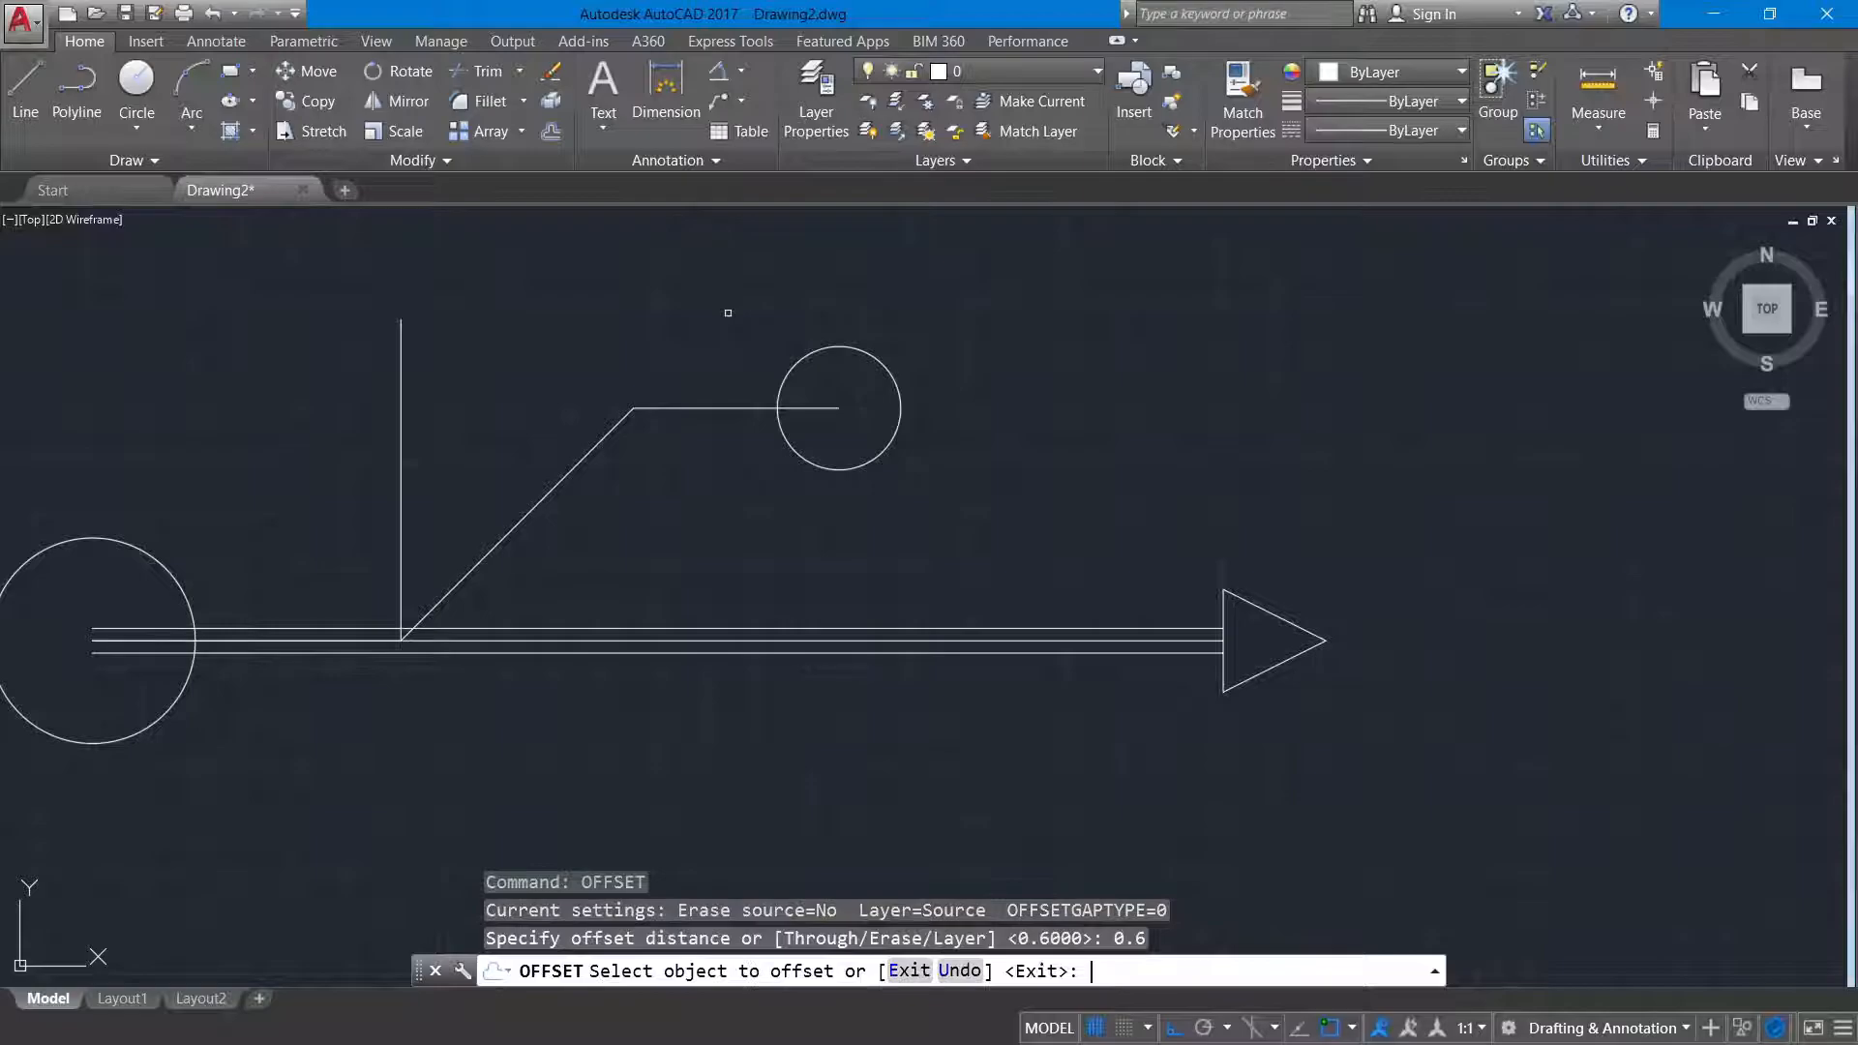
key("Escape")
Step: Join the 45° line and the horizontal line leading to the small circle into one polyline
type("j")
key("Return")
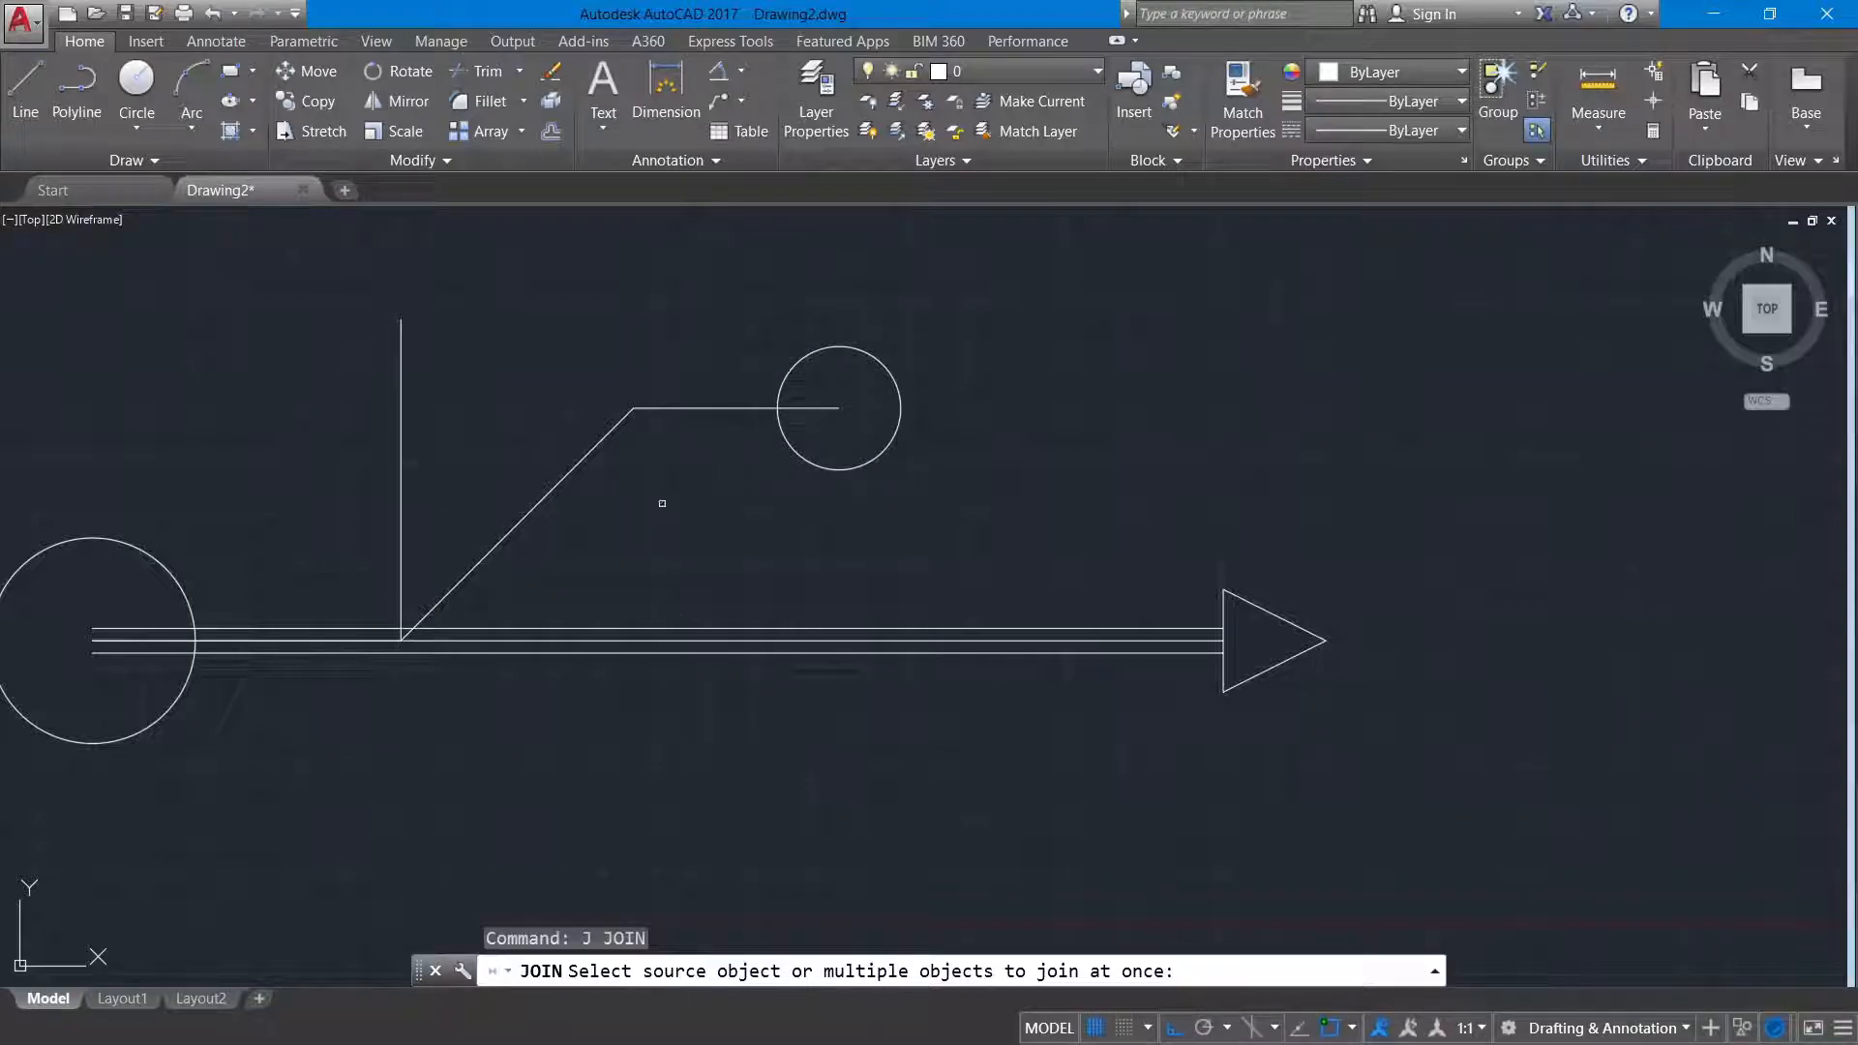
left_click(643, 408)
left_click(629, 414)
key("Return")
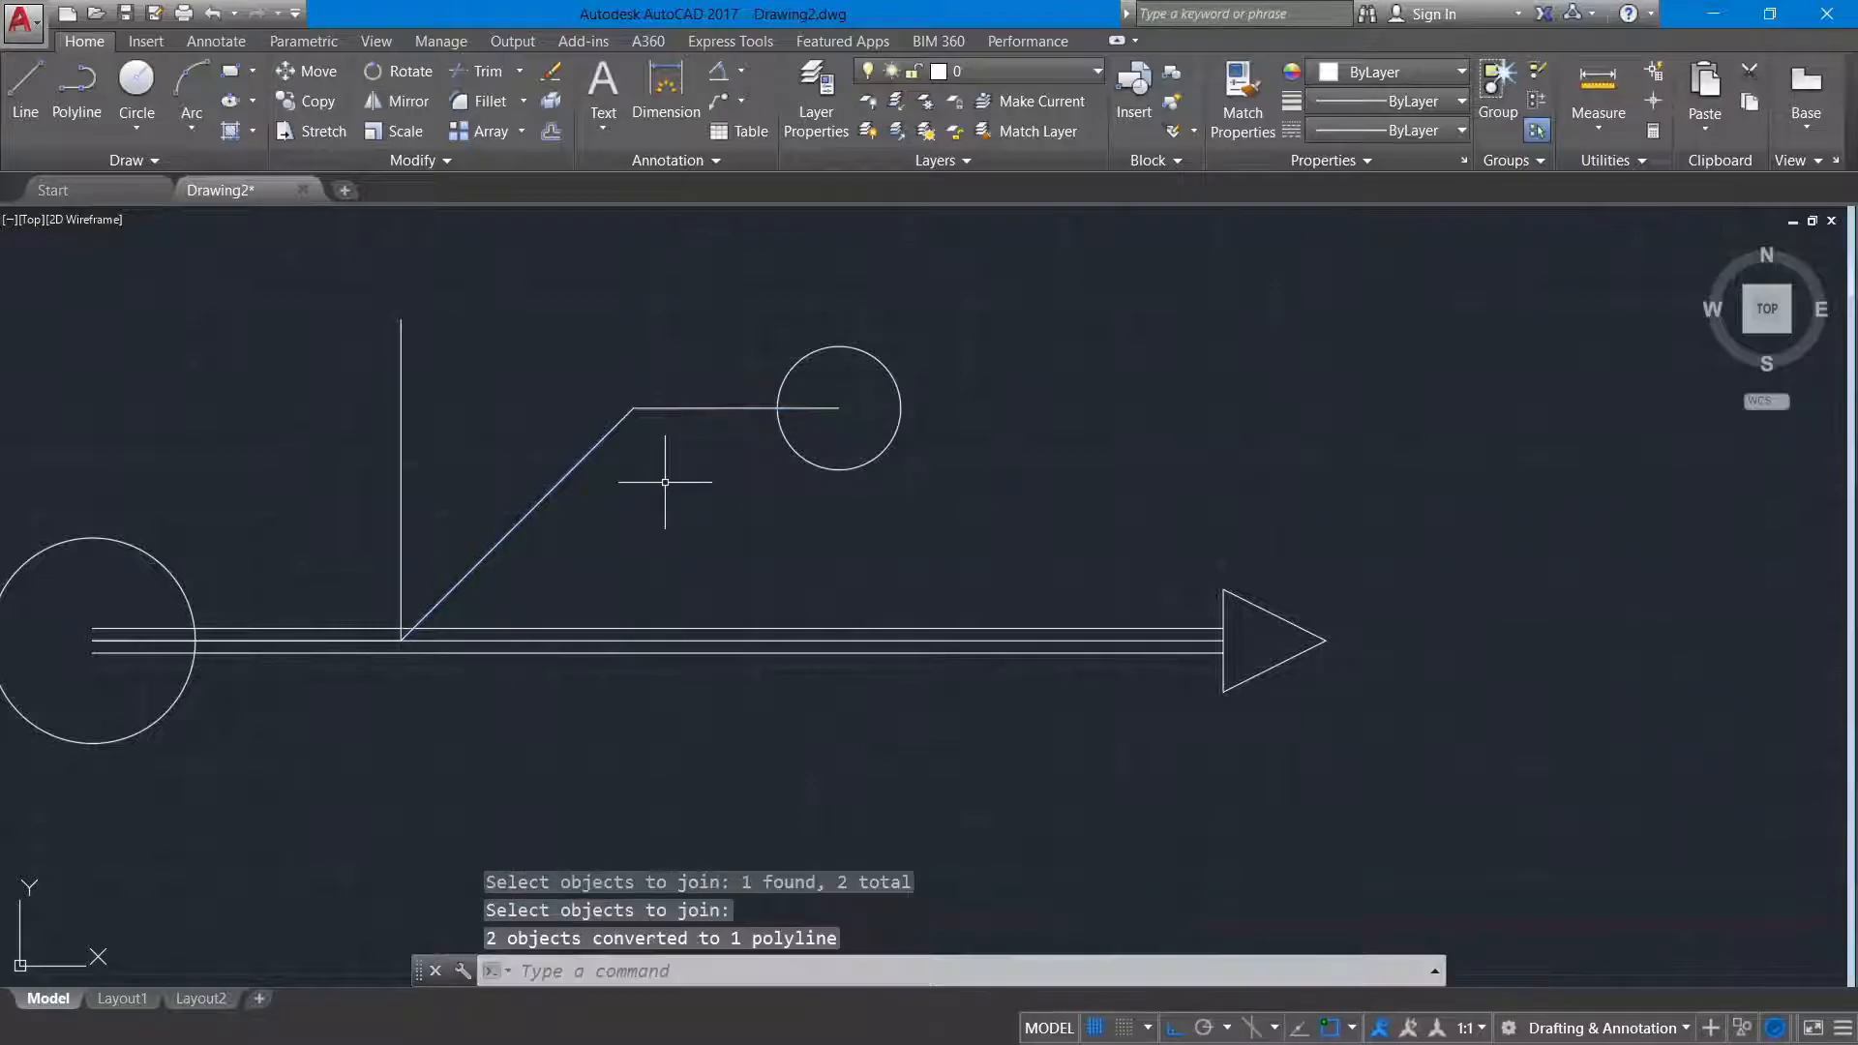
Step: Offset the joined branch polyline by 0.6 to both its upper and lower side
type("o")
key("Return")
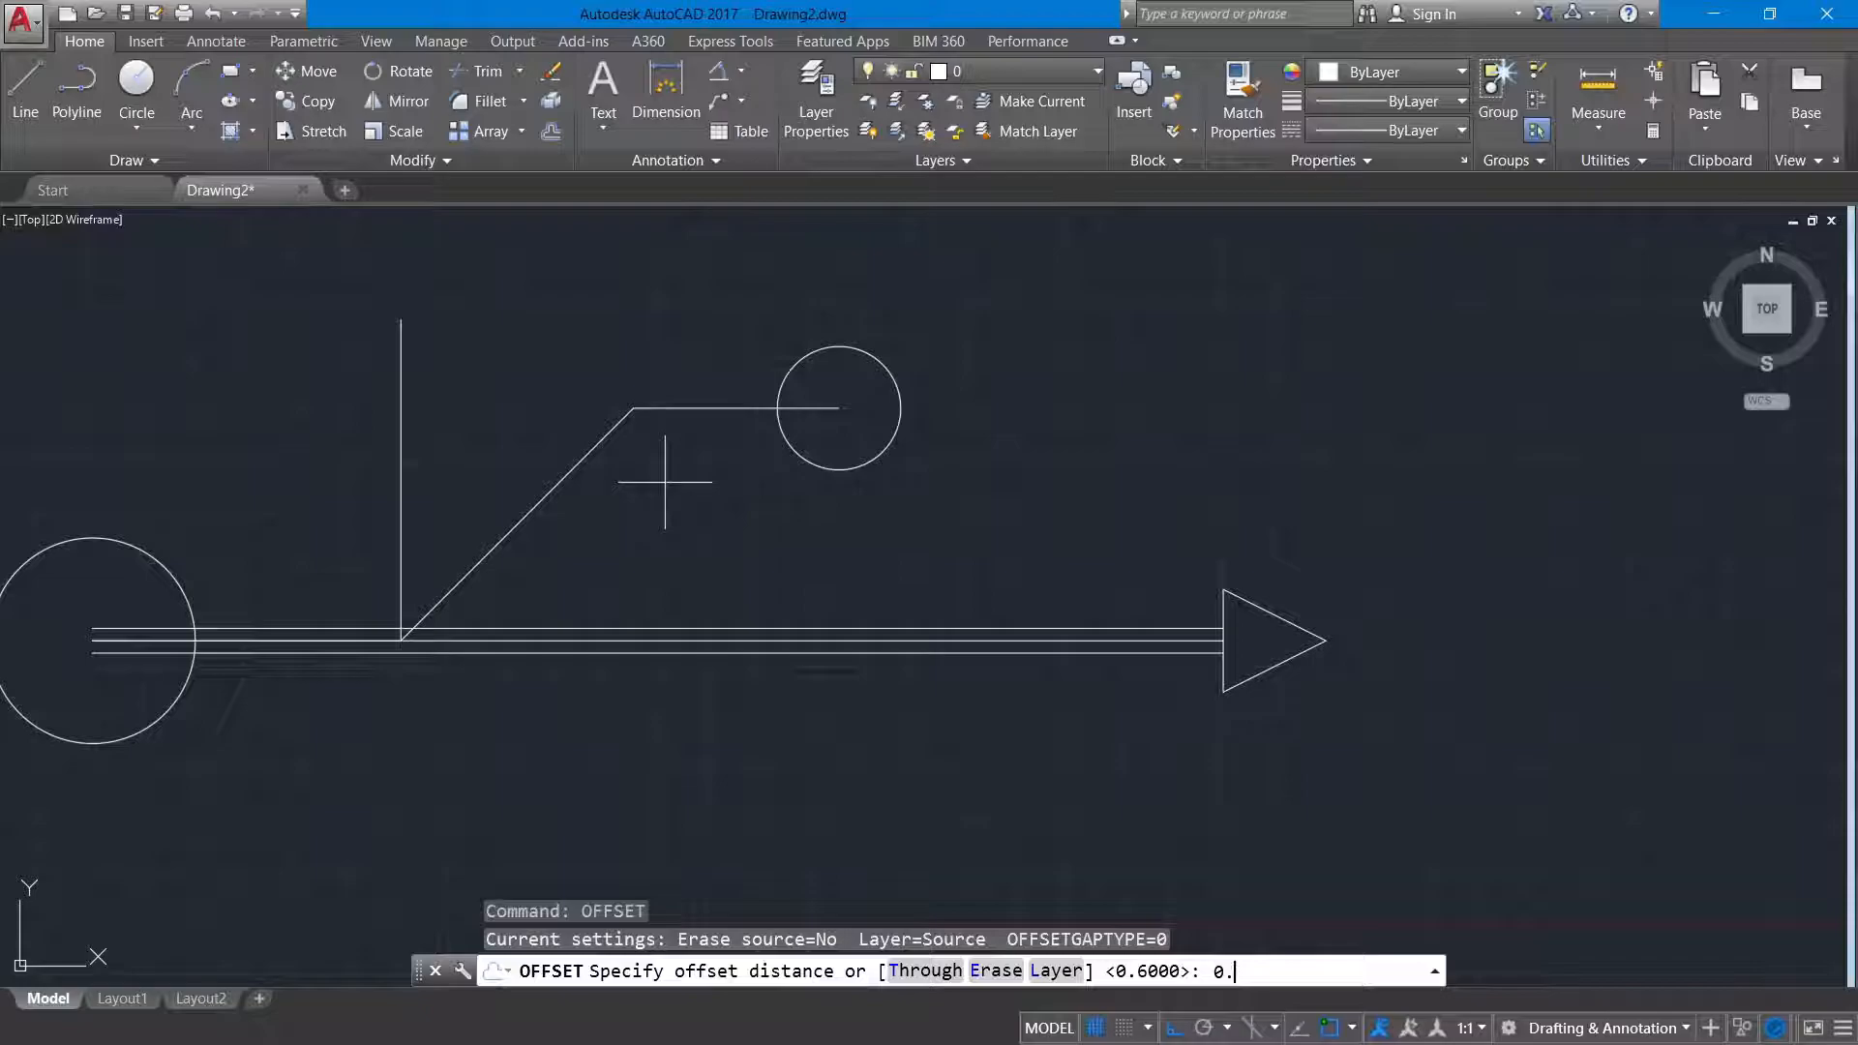
key("Return")
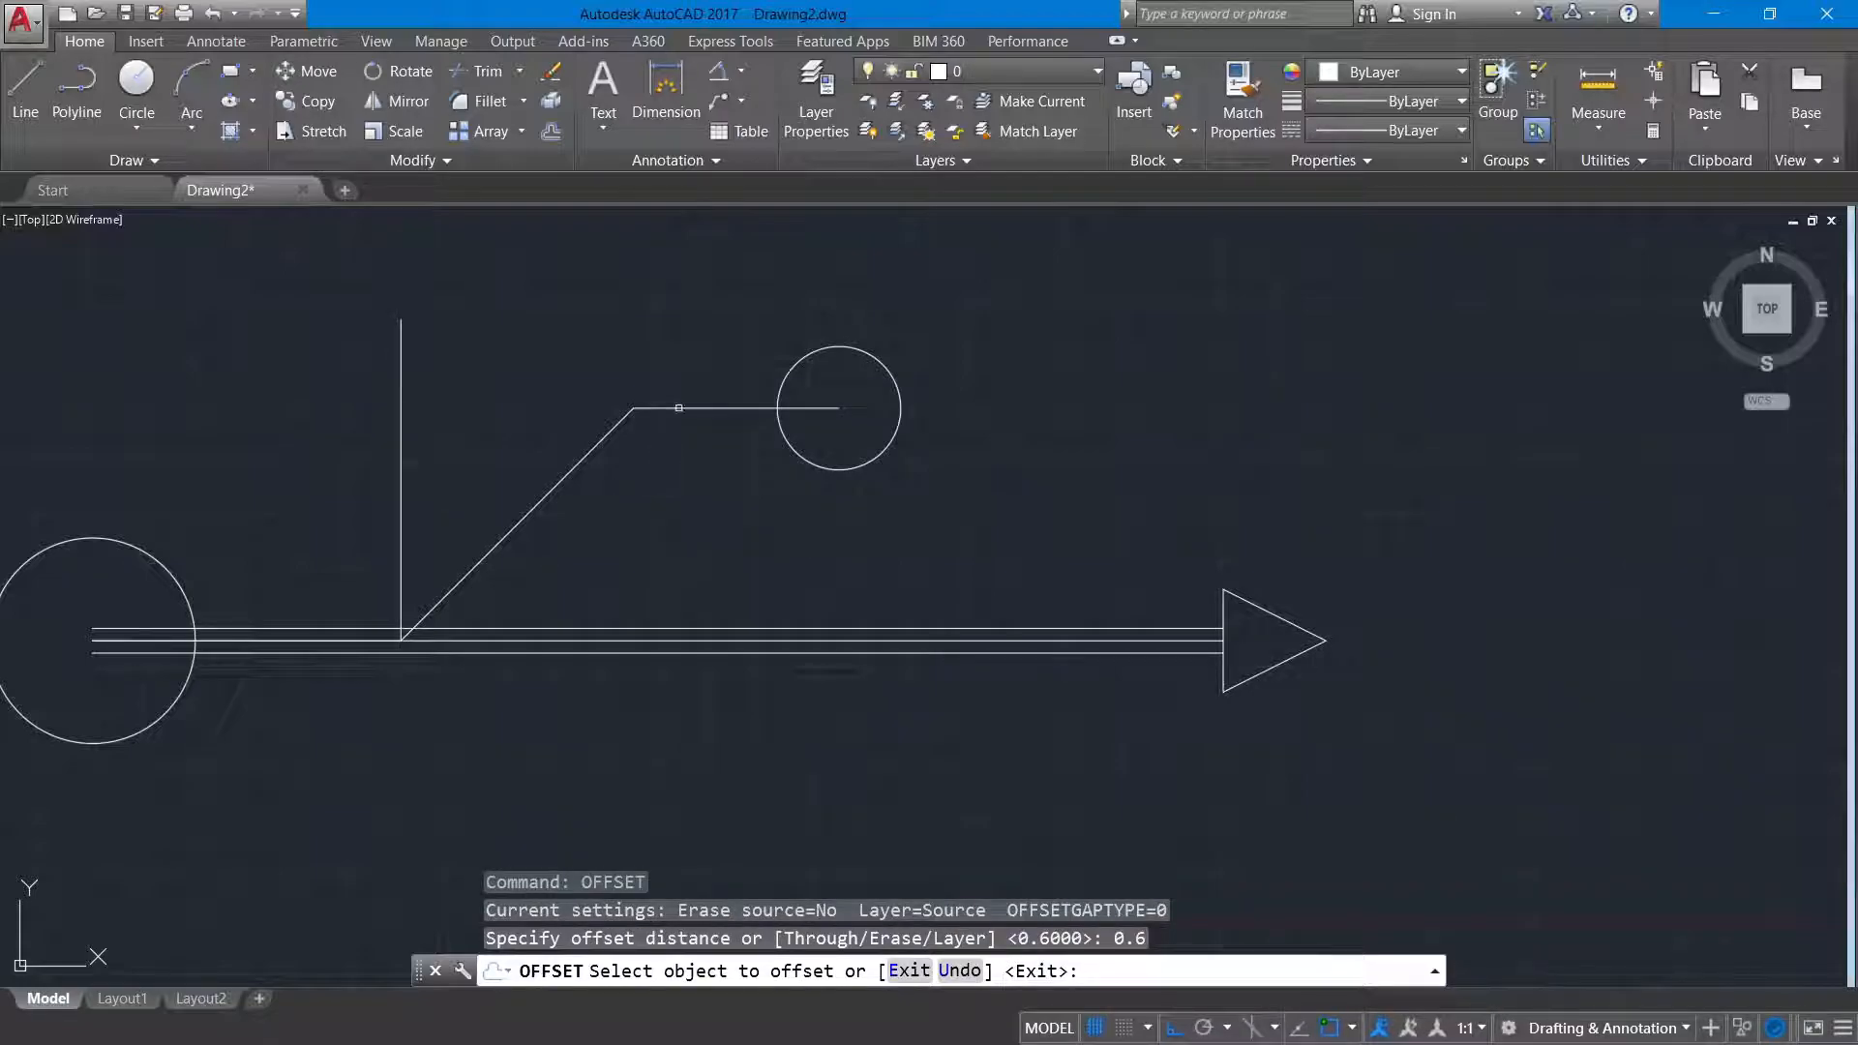
left_click(678, 404)
left_click(677, 382)
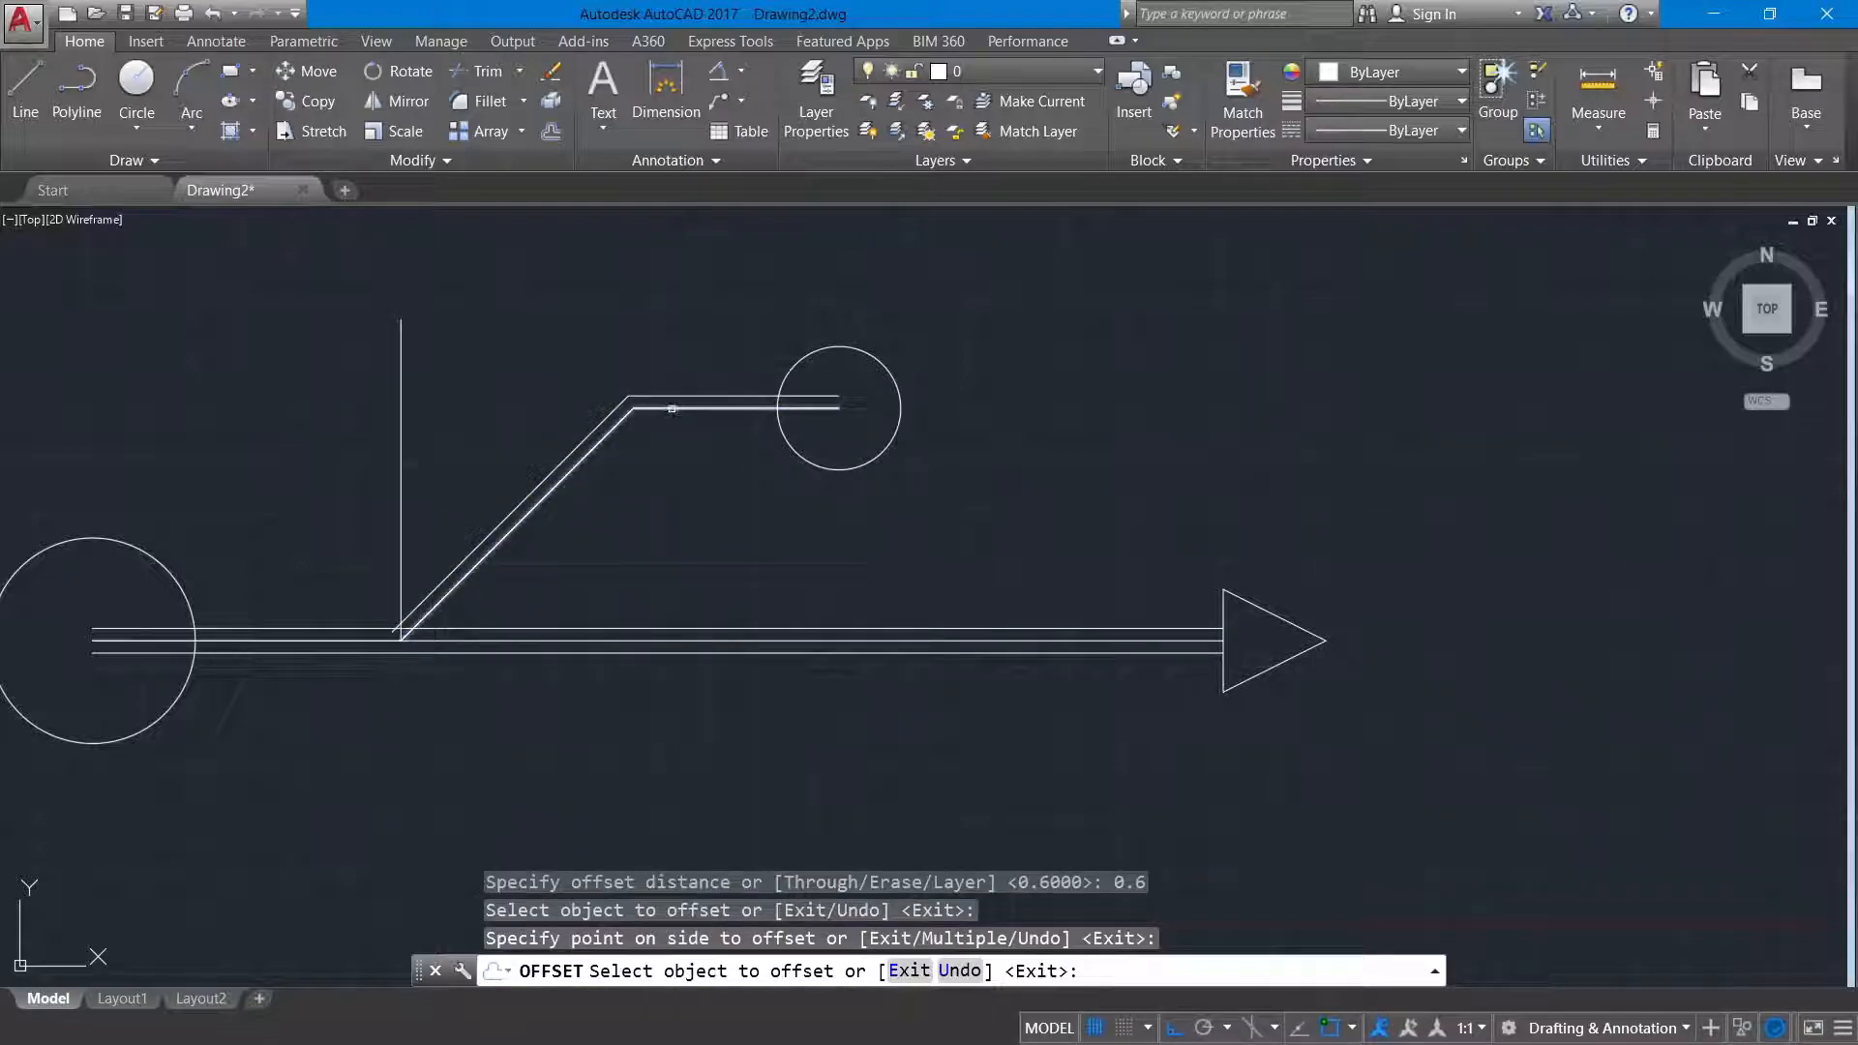
left_click(677, 410)
left_click(678, 424)
right_click(643, 332)
left_click(697, 344)
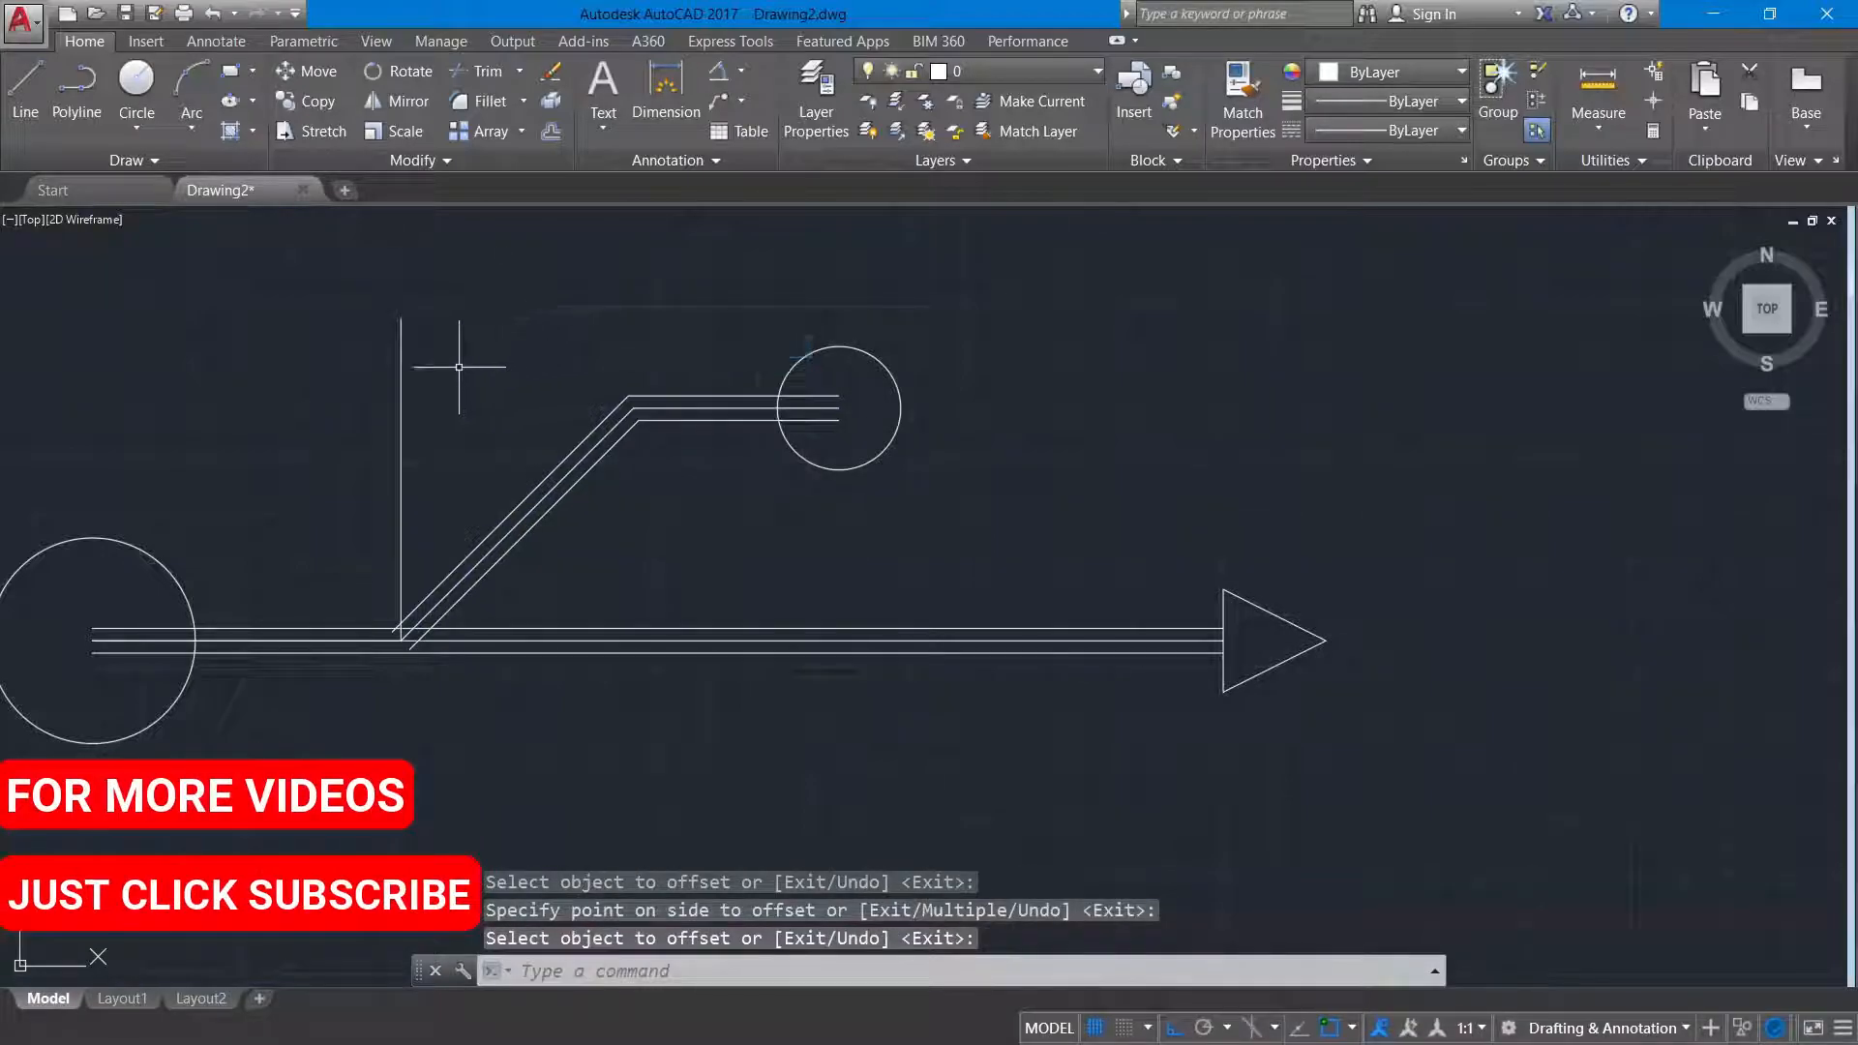
Step: Delete the vertical construction line above the shaft and trim the shaft lines inside the large circle
left_click(402, 360)
key("Delete")
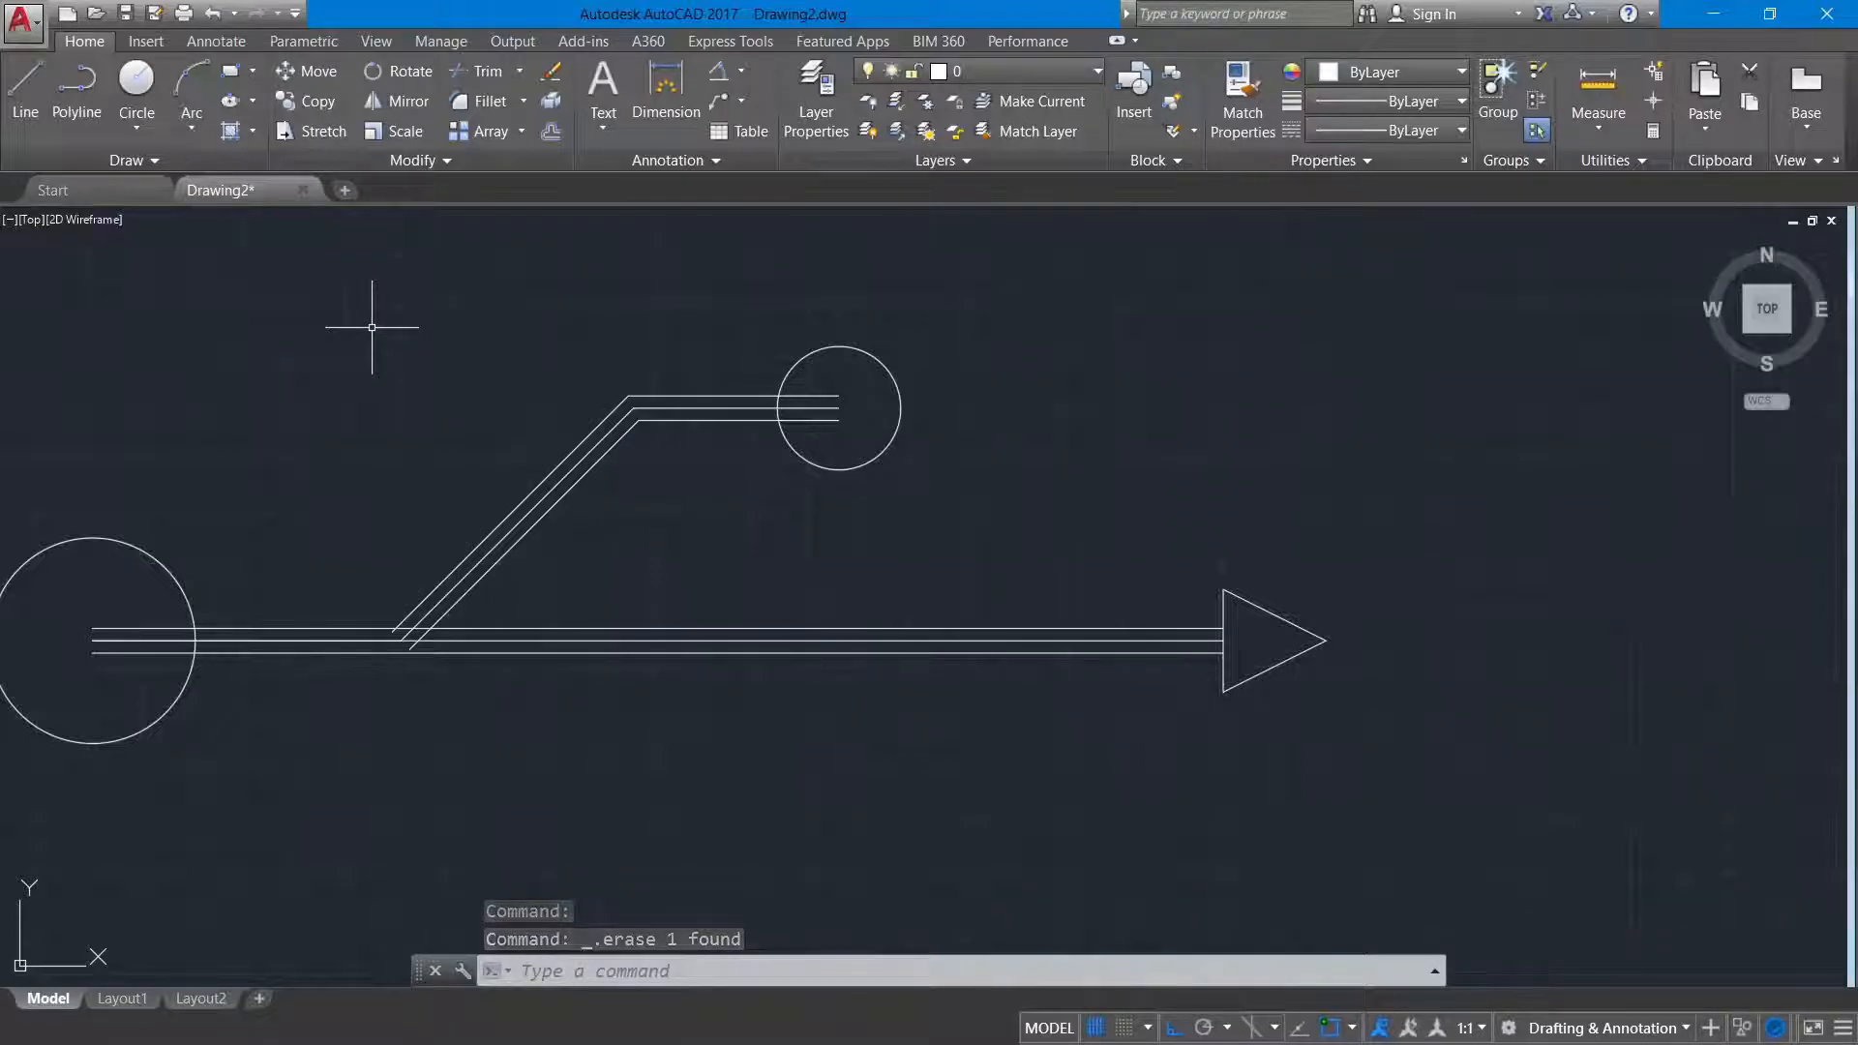
type("tr")
key("Return")
left_click(117, 679)
left_click(124, 620)
Step: Trim the branch's line ends, its sloping centre line and the shaft's upper edge where the branch meets the shaft
scroll(347, 619, "up", 2)
left_click(439, 676)
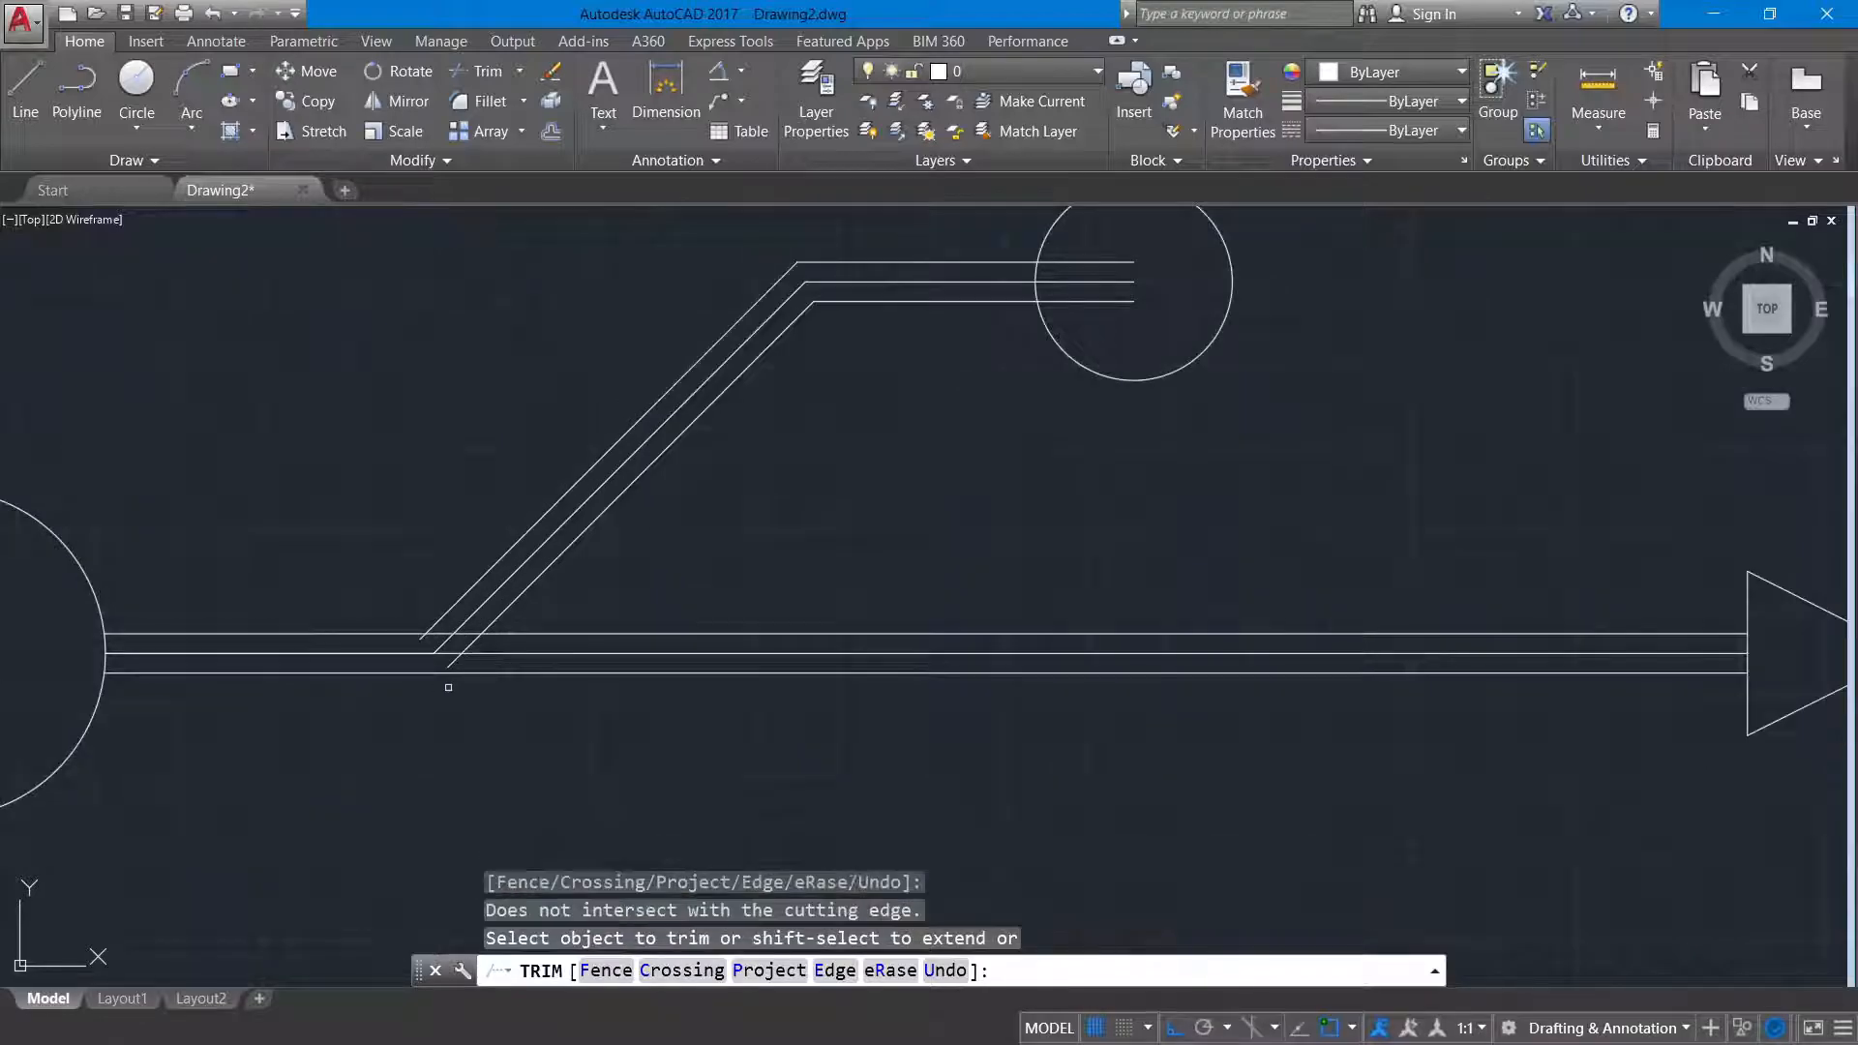
scroll(457, 665, "up", 3)
left_click(438, 618)
left_click(432, 619)
left_click(491, 586)
left_click(472, 576)
left_click(379, 596)
left_click(348, 559)
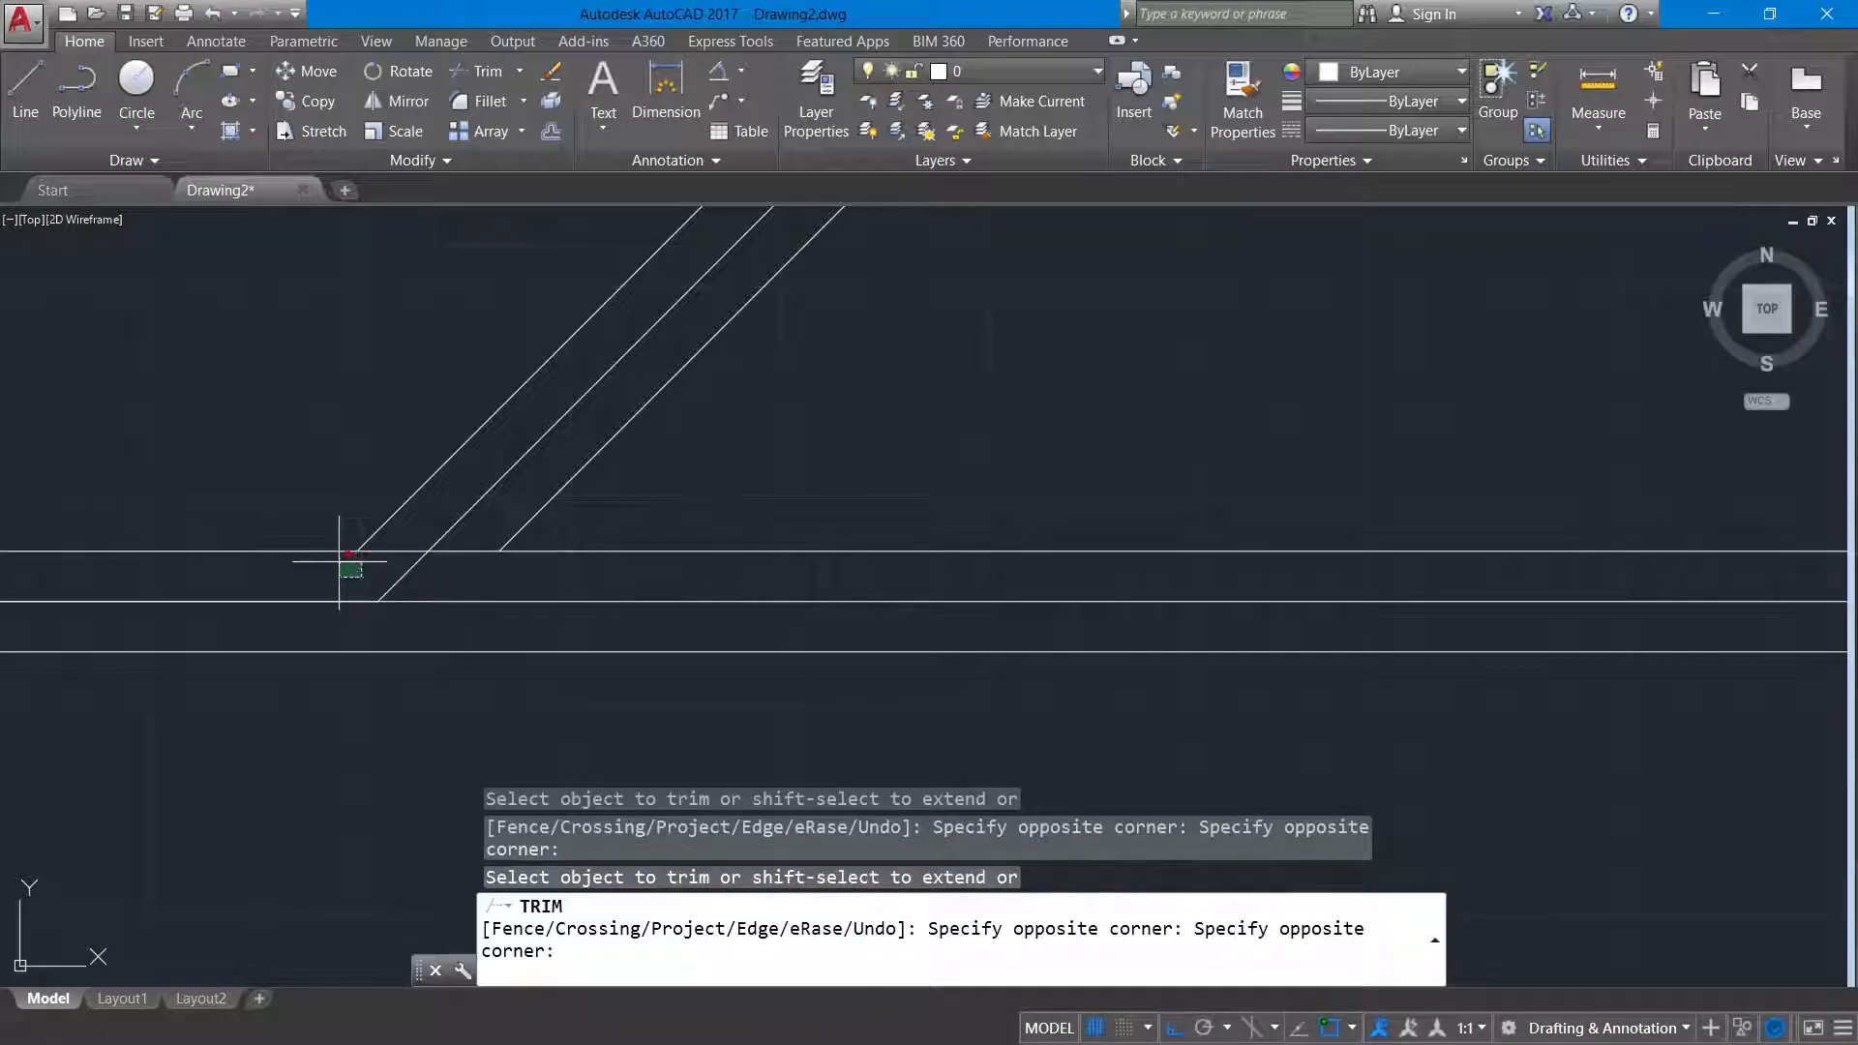
left_click(459, 569)
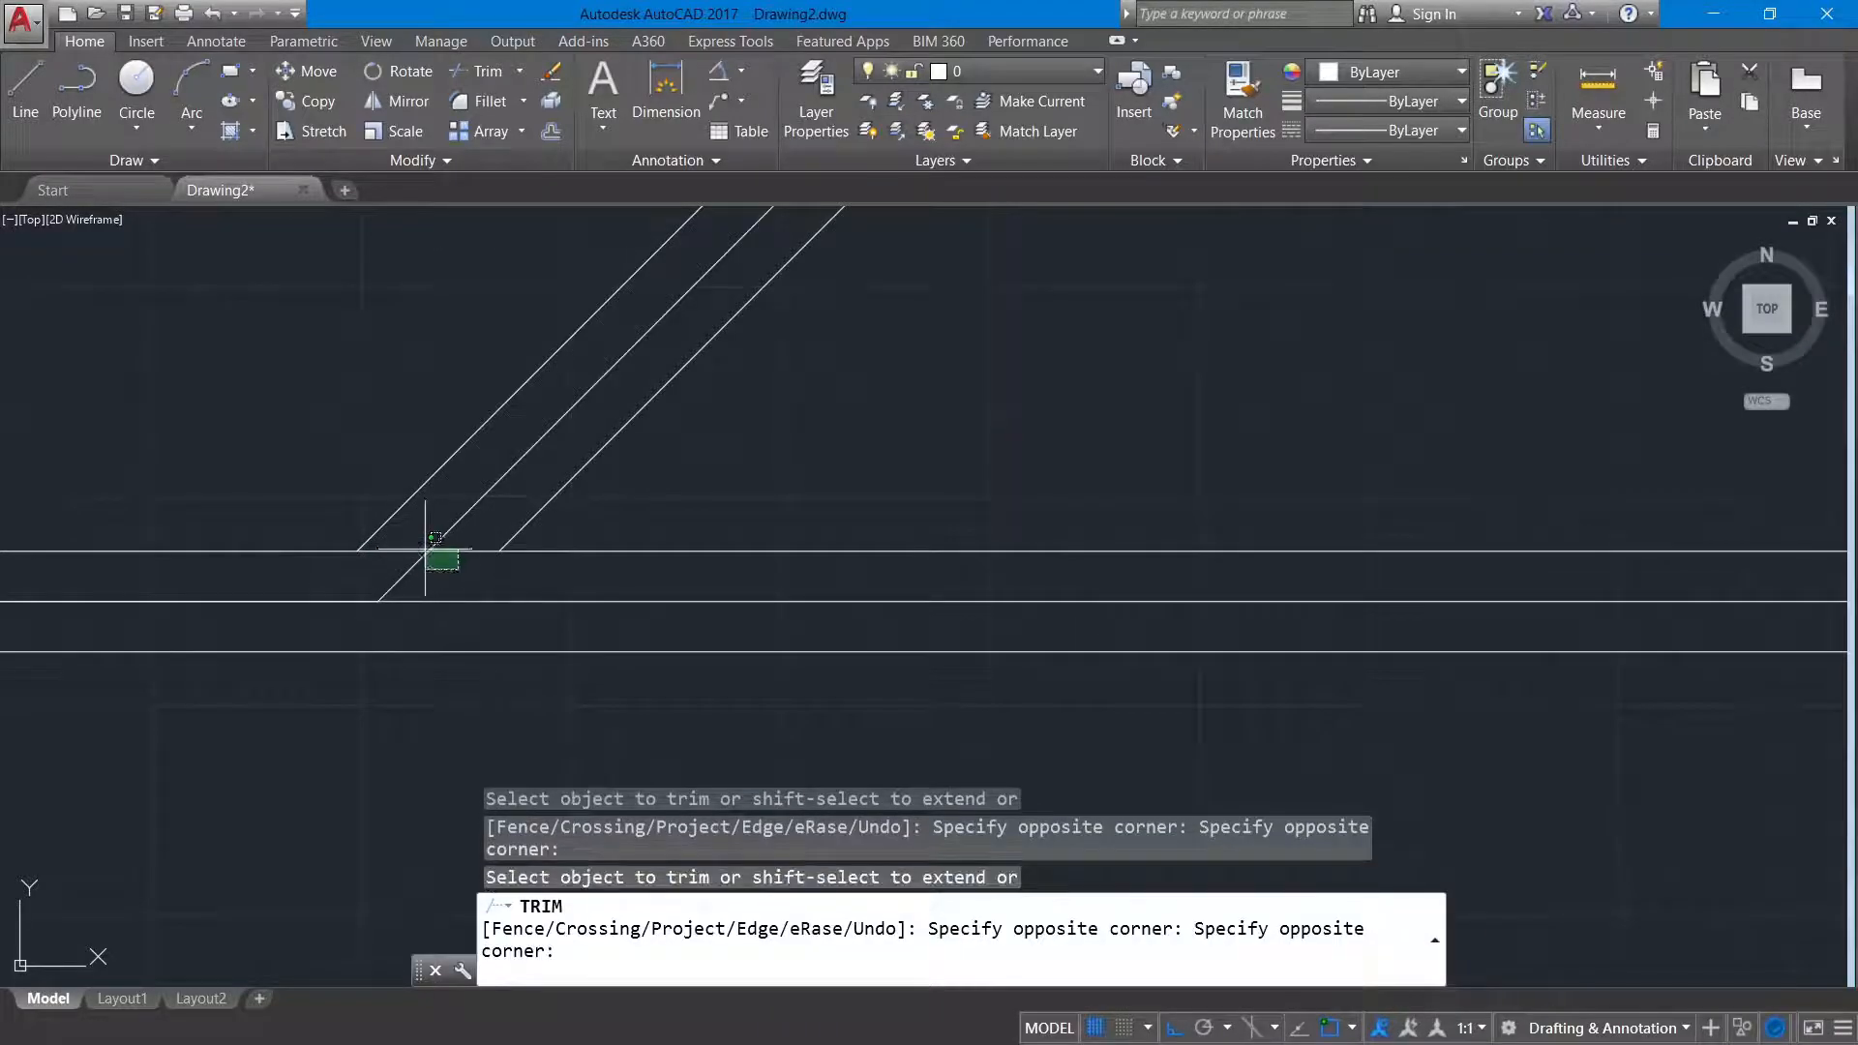
left_click(416, 537)
scroll(416, 541, "down", 5)
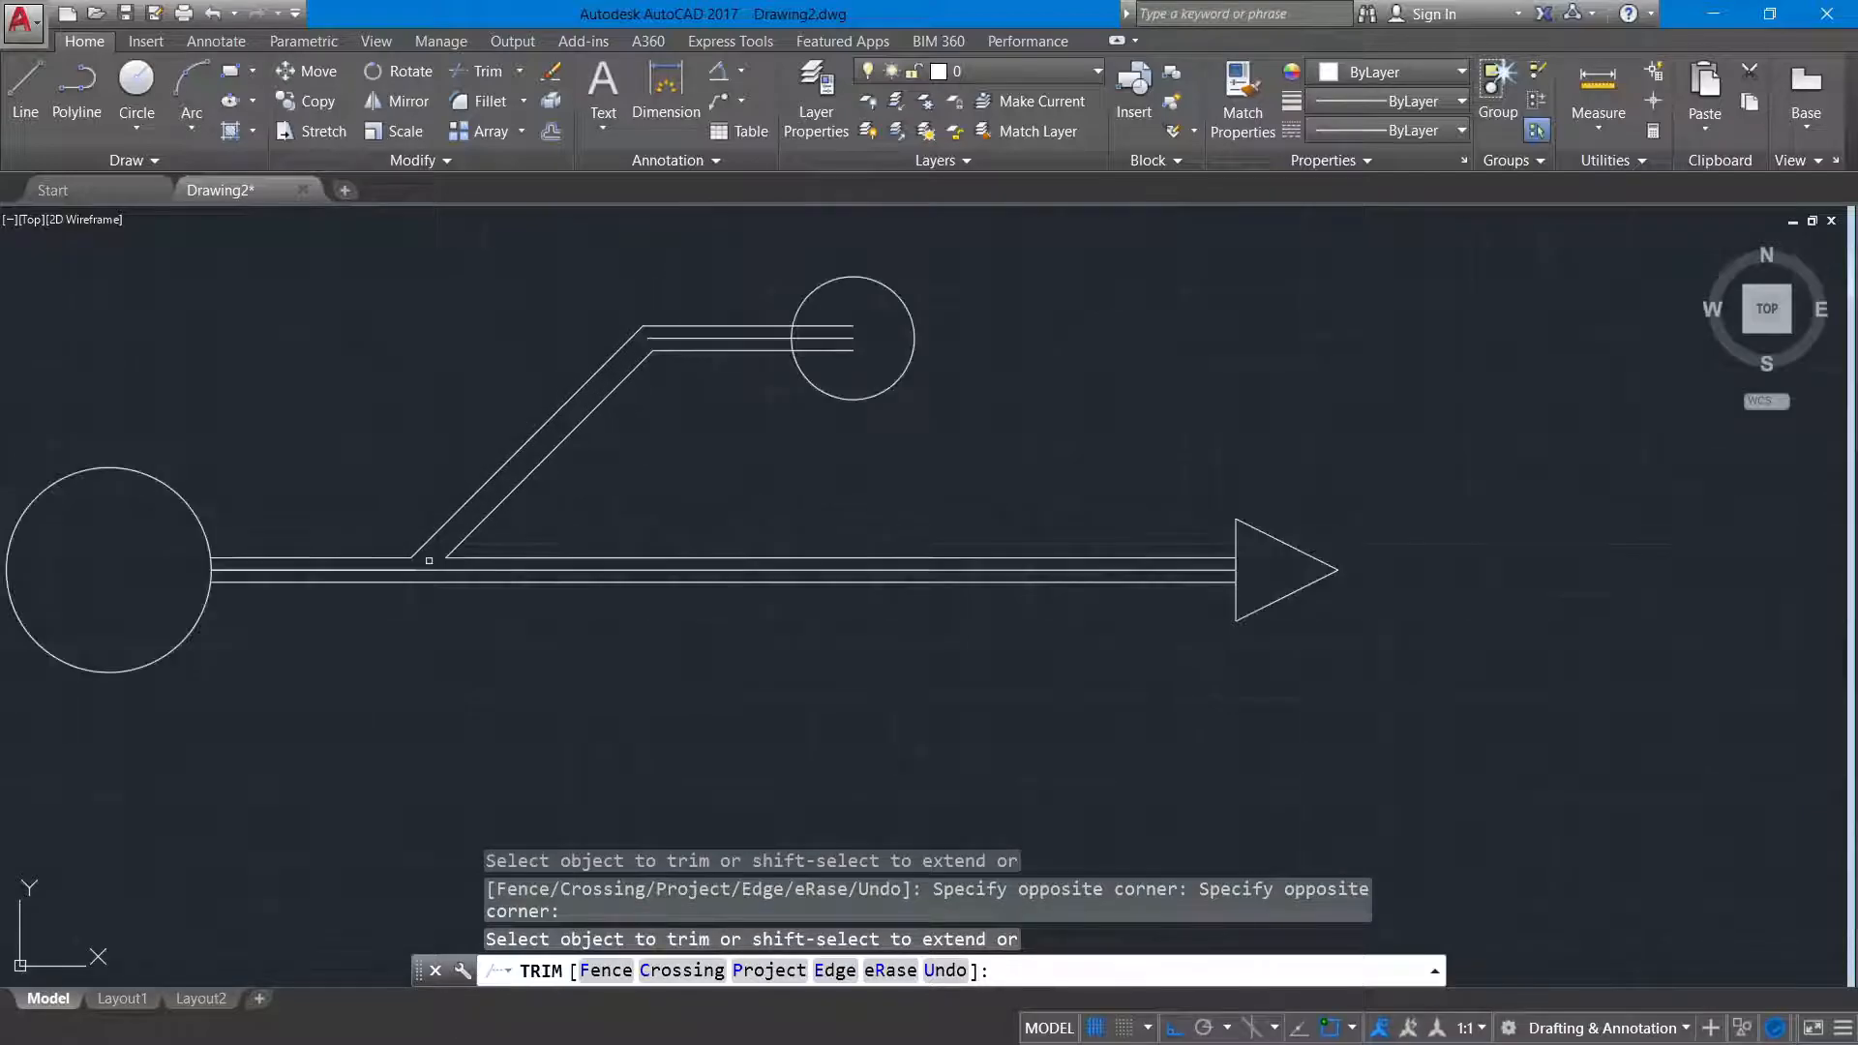
Step: Trim away the portions of the three branch lines that lie inside the small circle
middle_click_drag(782, 350, 782, 494)
scroll(832, 494, "up", 5)
left_click(836, 513)
left_click(803, 433)
scroll(675, 469, "down", 4)
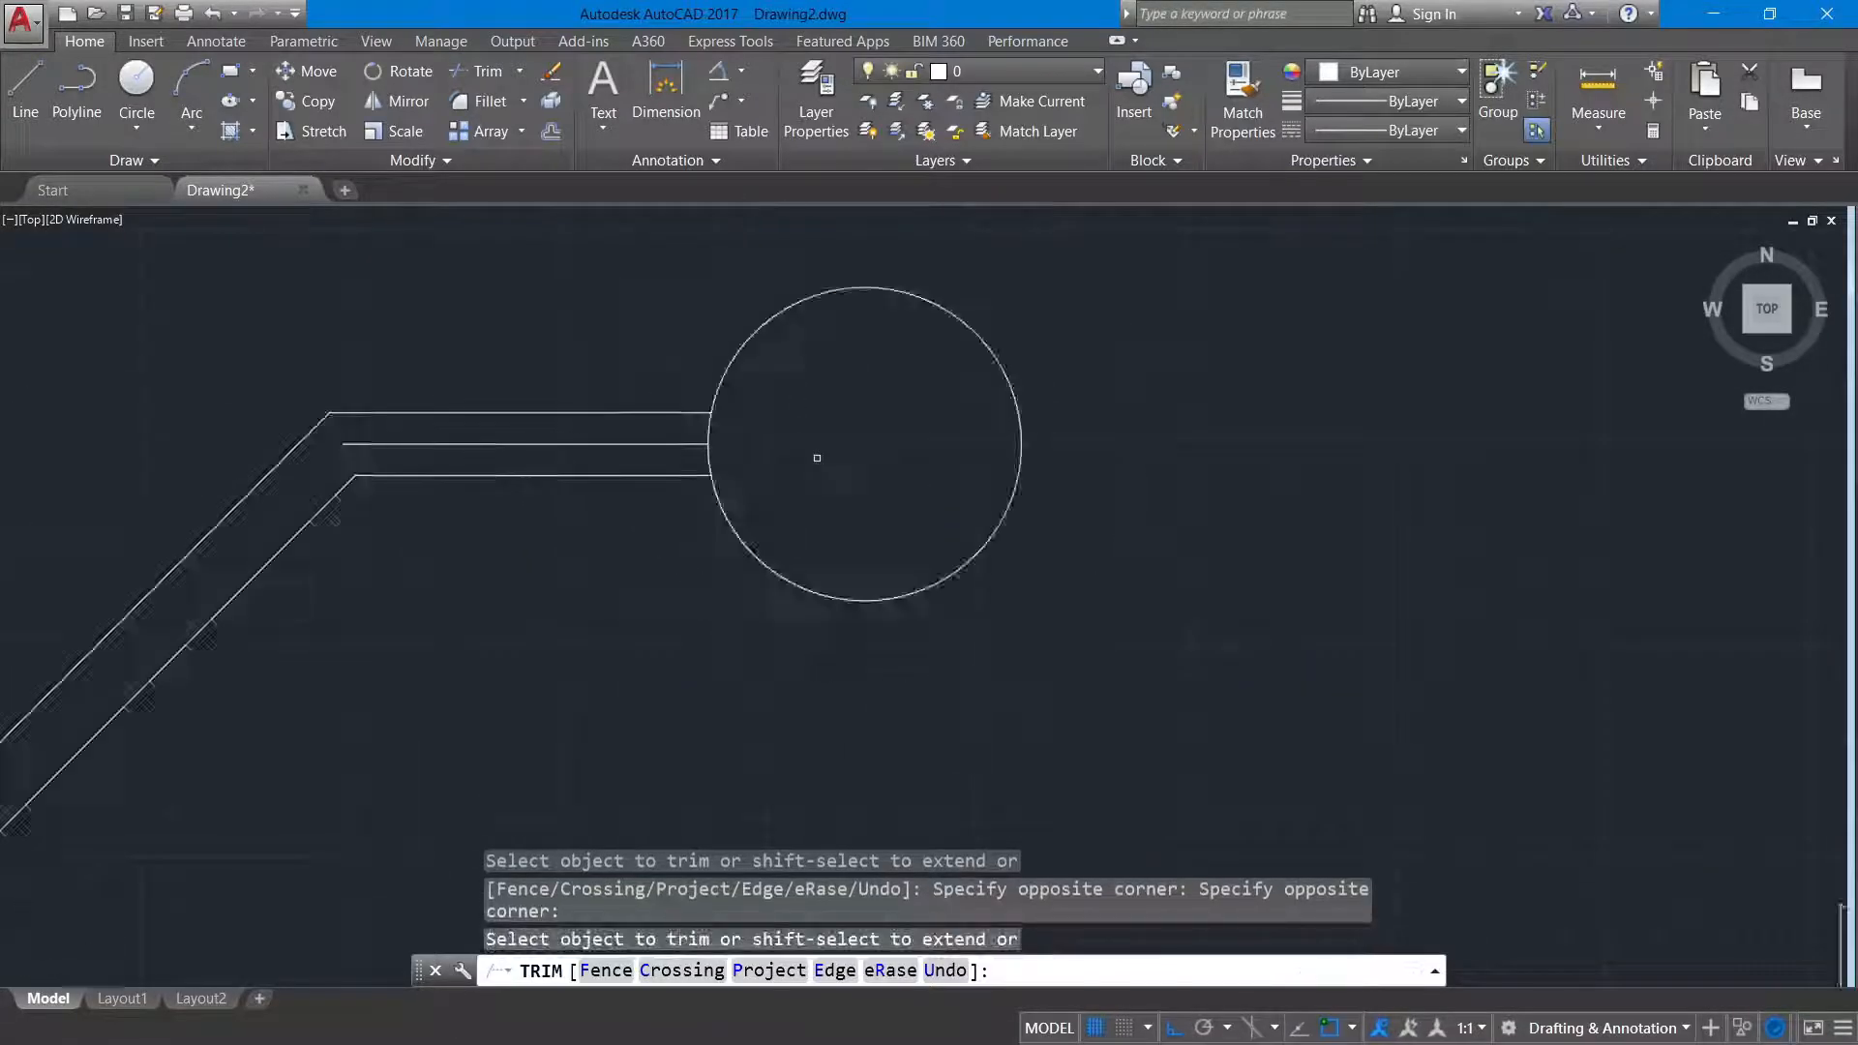
key("Escape")
key("Escape")
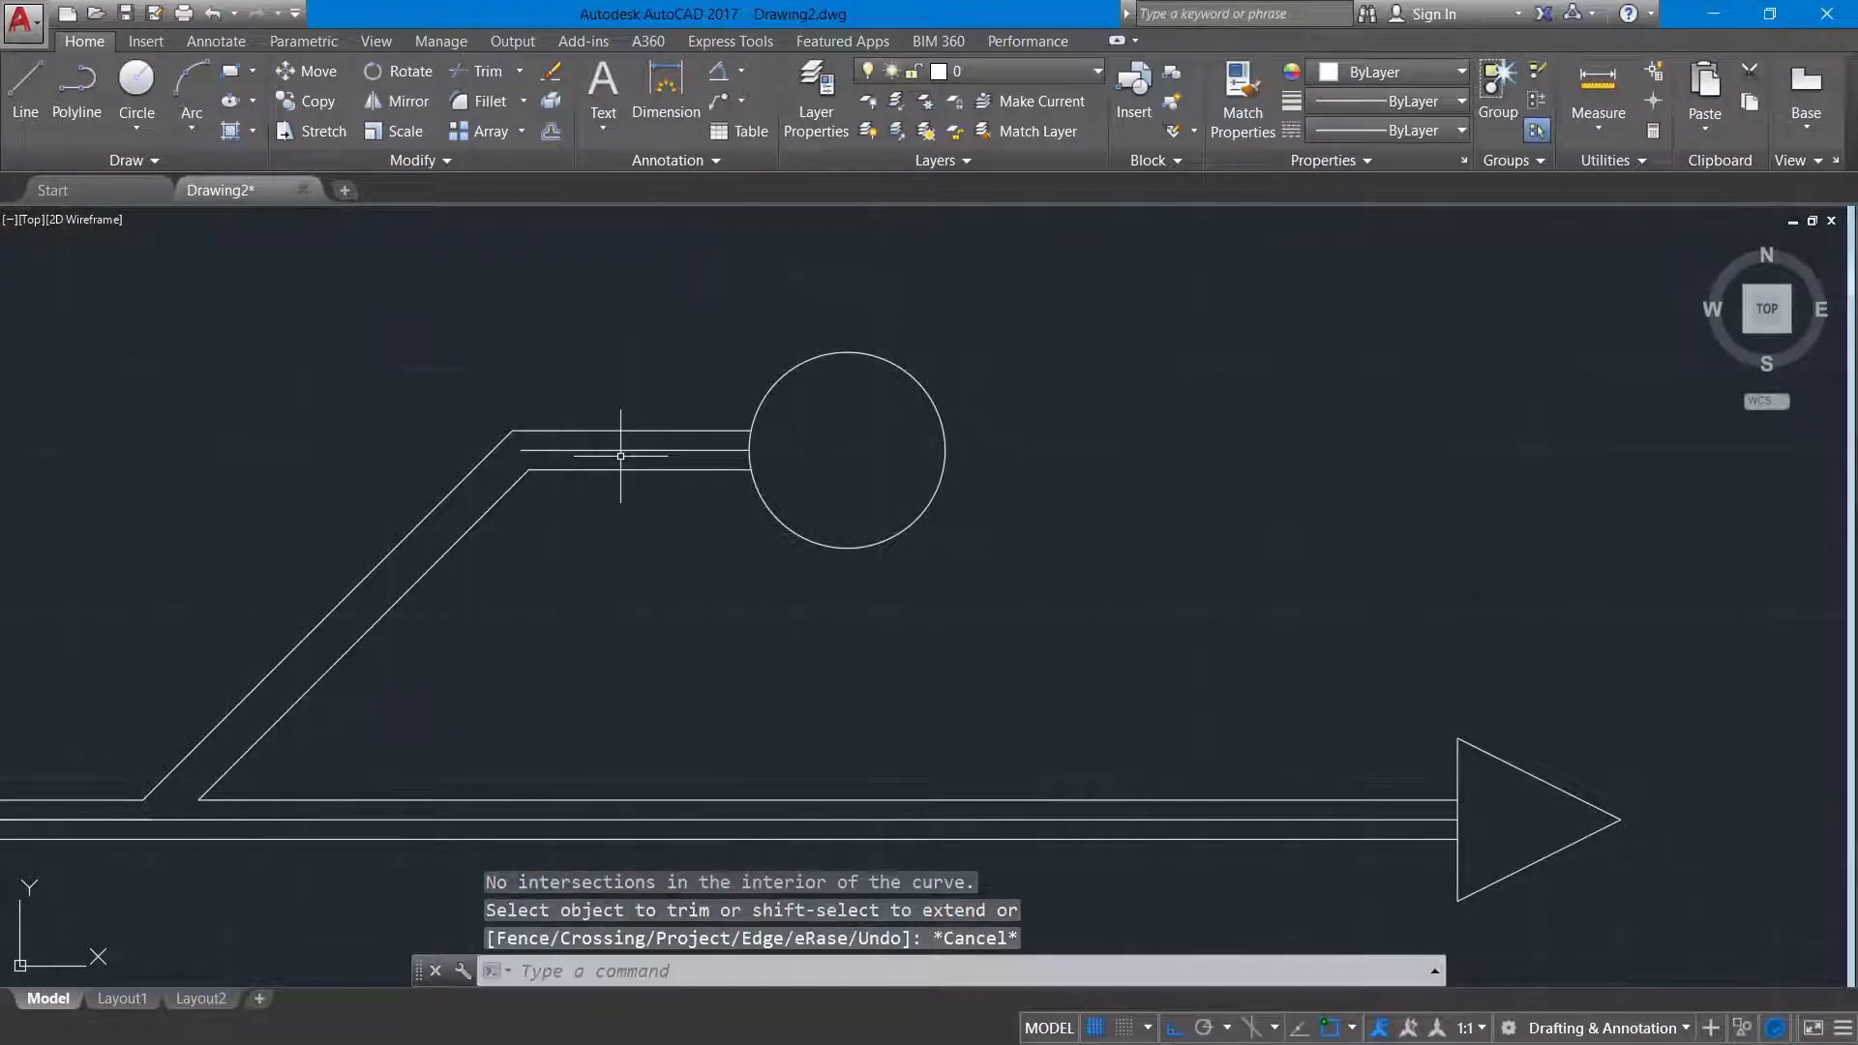
Step: Delete the branch's leftover horizontal centre line and trim the small circle's arc between the two branch edges
left_click(621, 449)
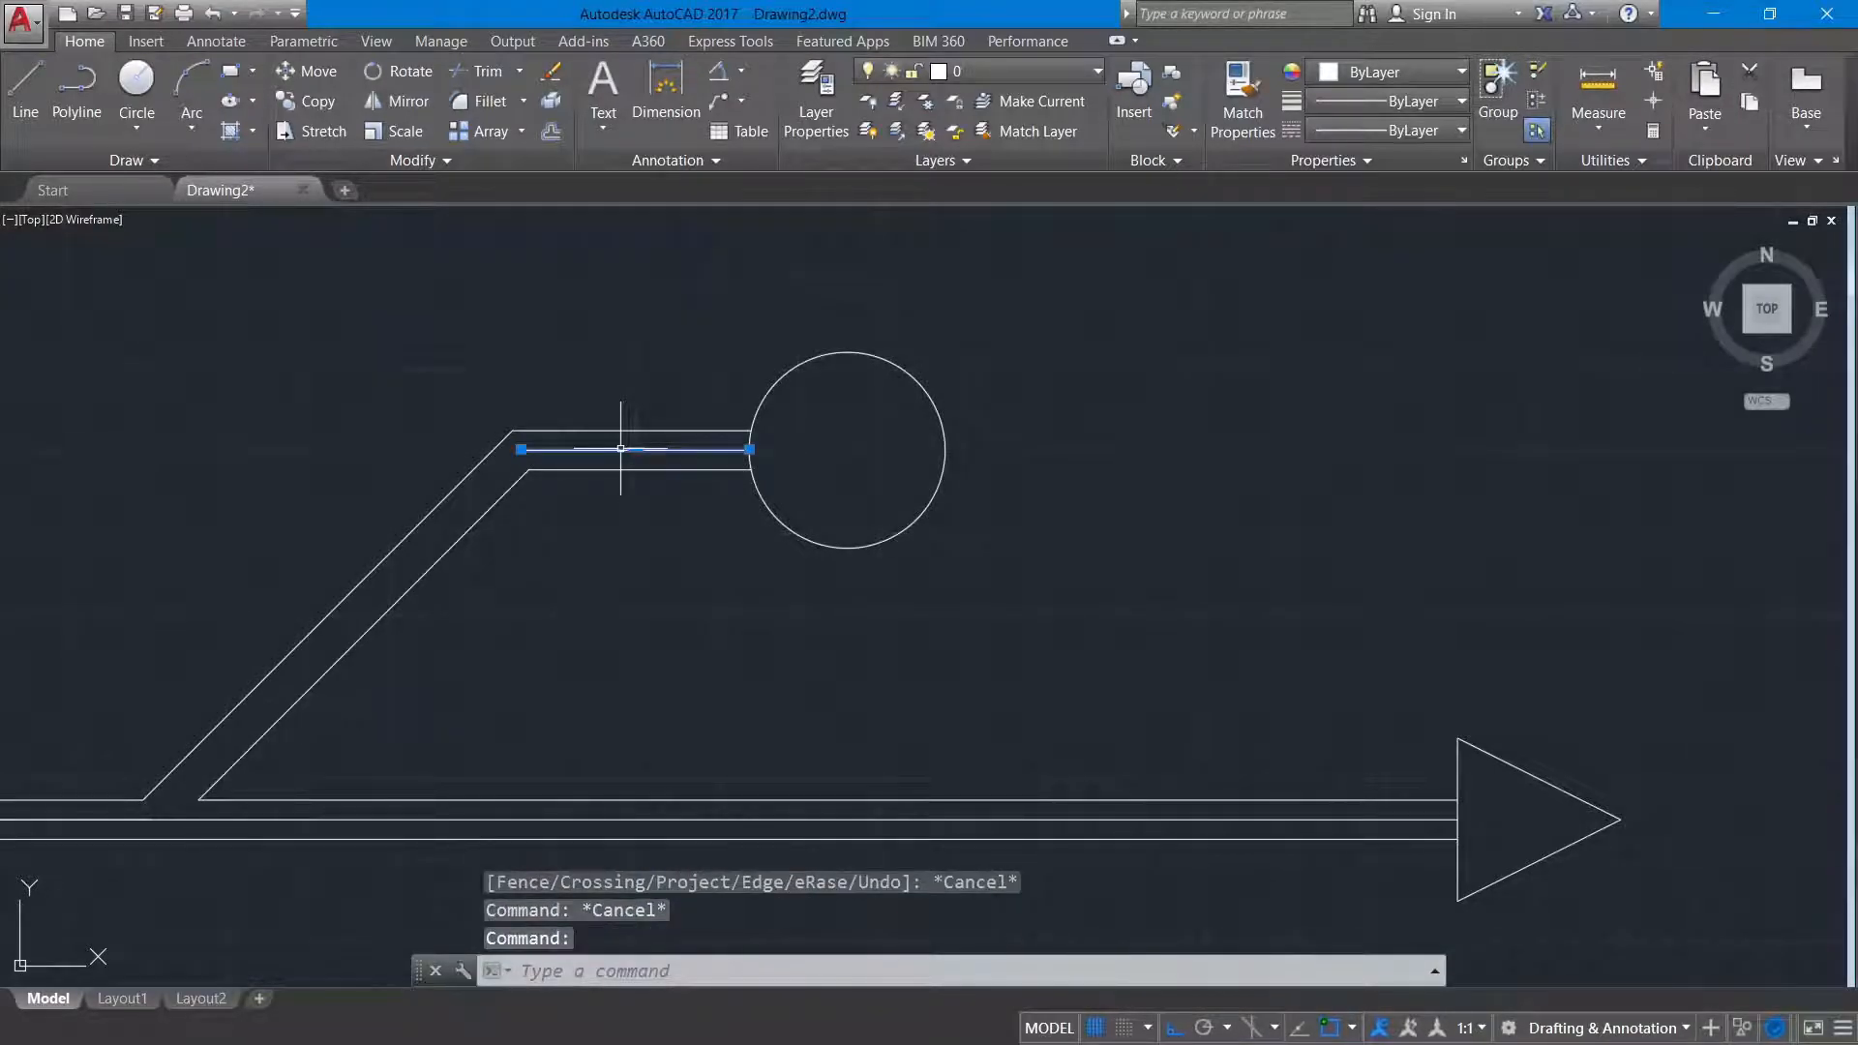
key("Delete")
type("tr")
key("Return")
key("Return")
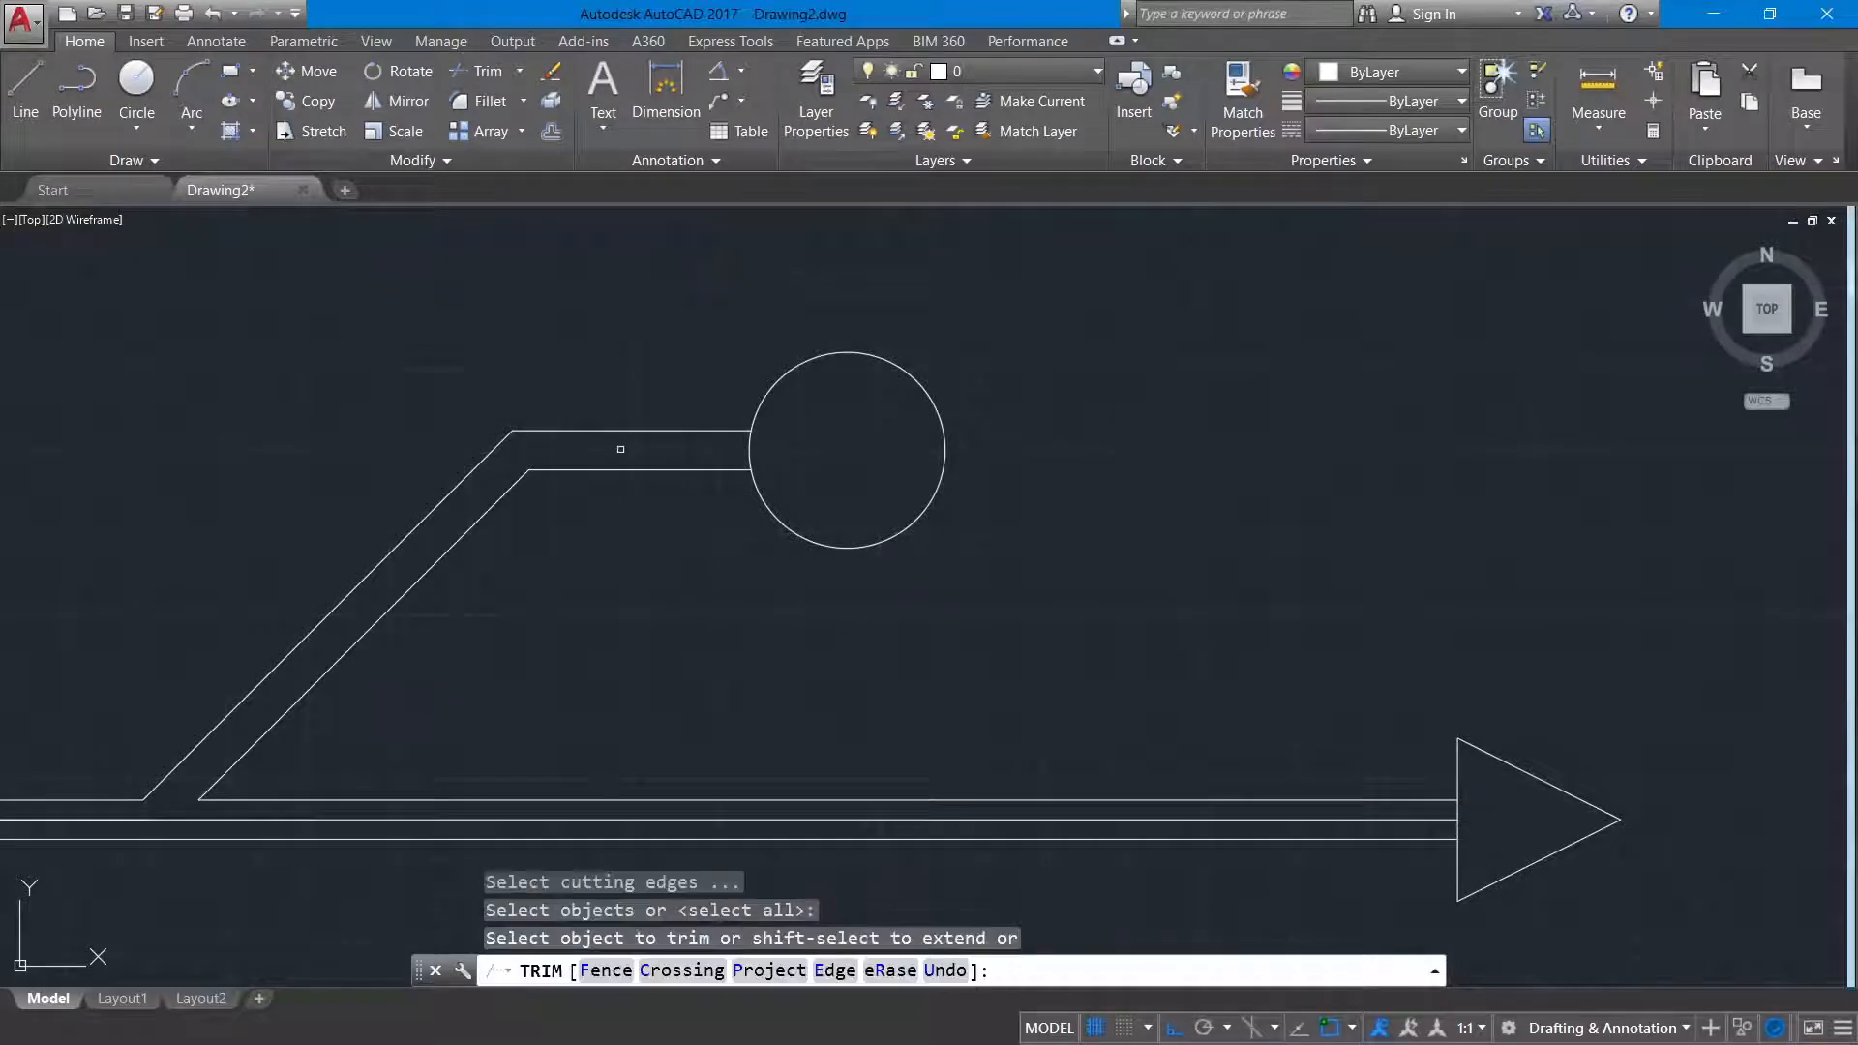
left_click(779, 459)
left_click(735, 441)
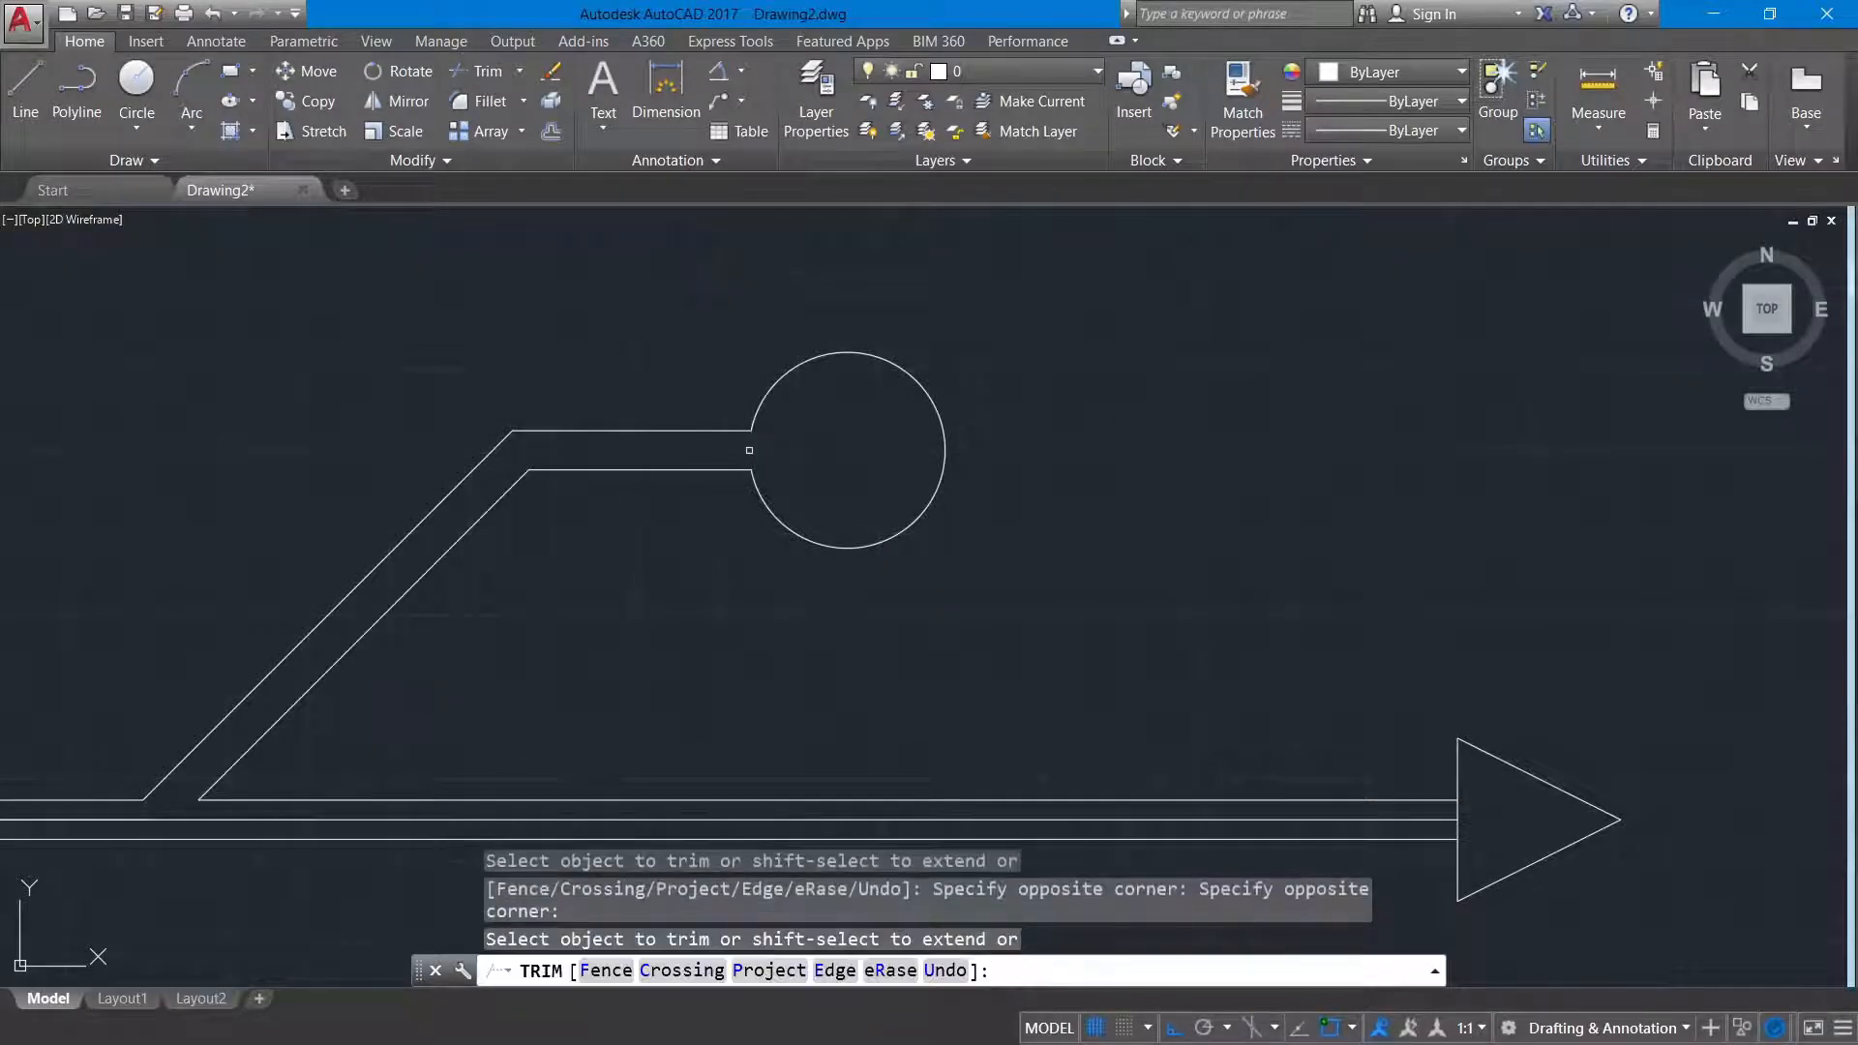
right_click(764, 467)
left_click(774, 476)
Step: Delete the centre lines running between the shaft's upper and lower edges
scroll(780, 581, "down", 2)
middle_click_drag(581, 768, 502, 758)
key("Escape")
left_click(285, 670)
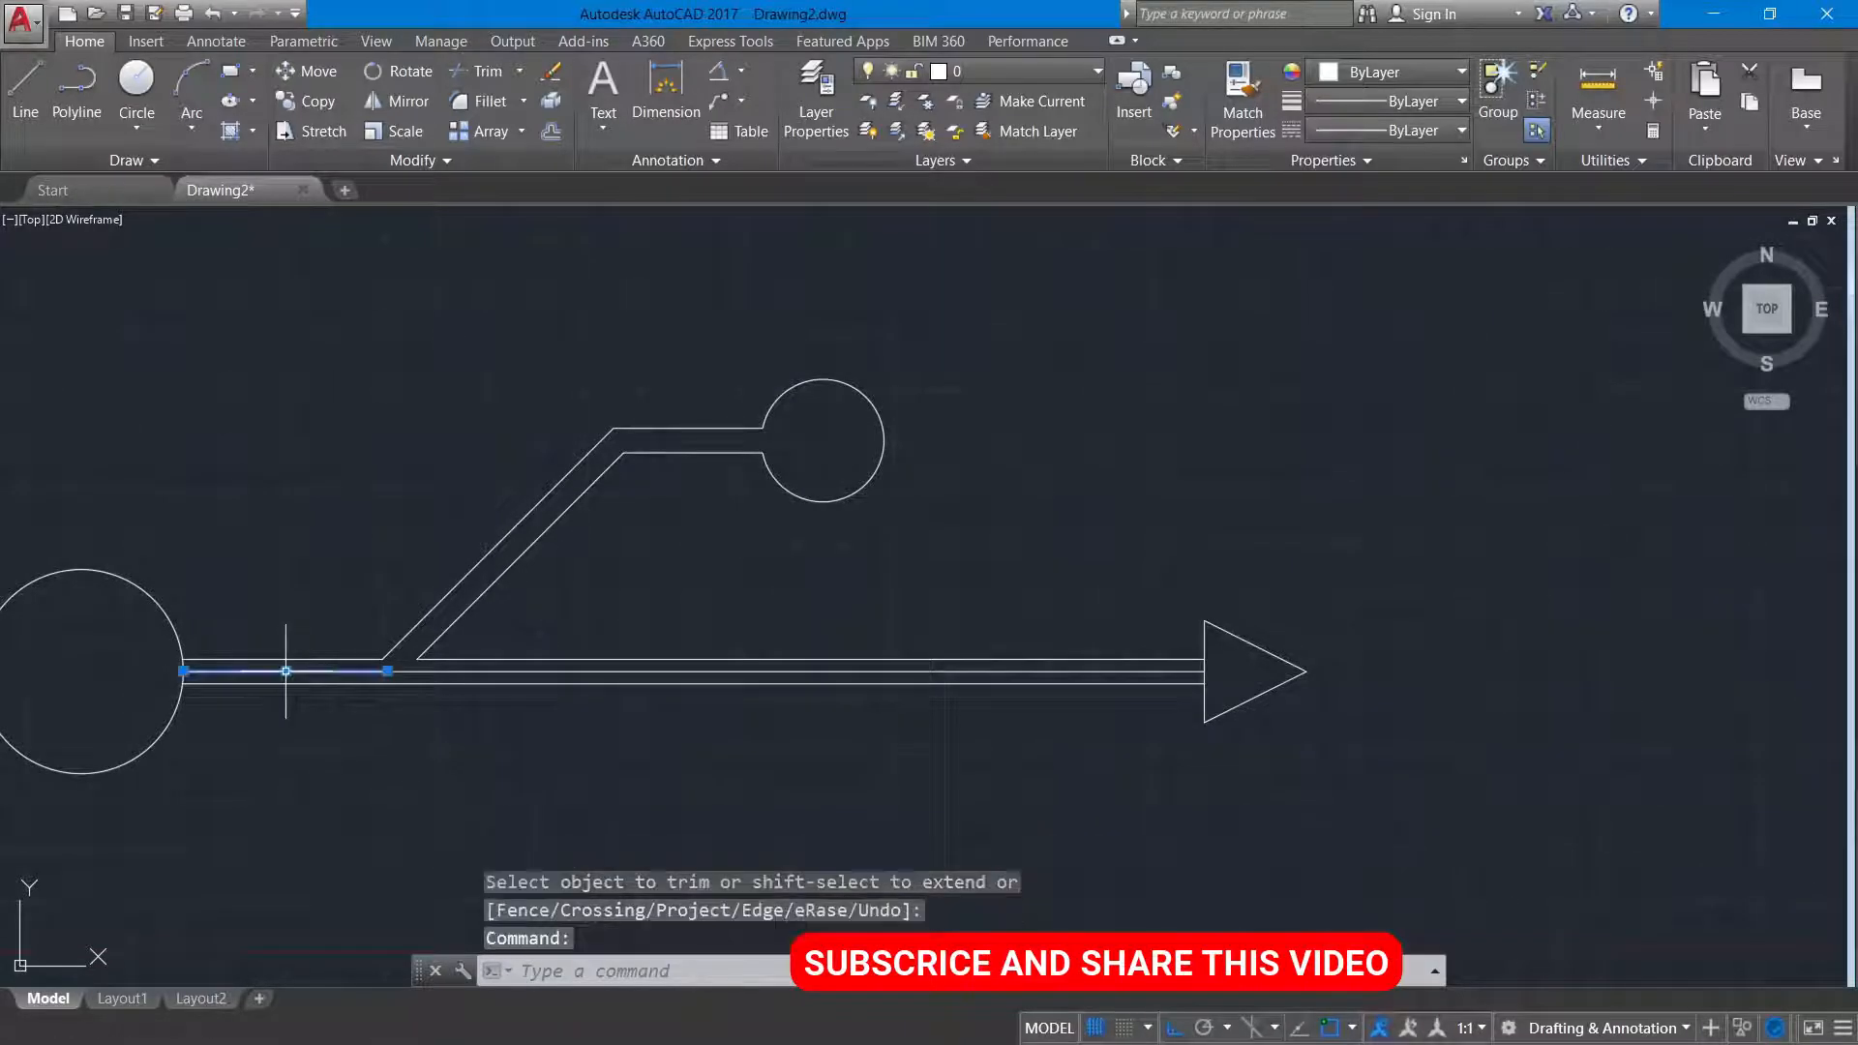
key("Delete")
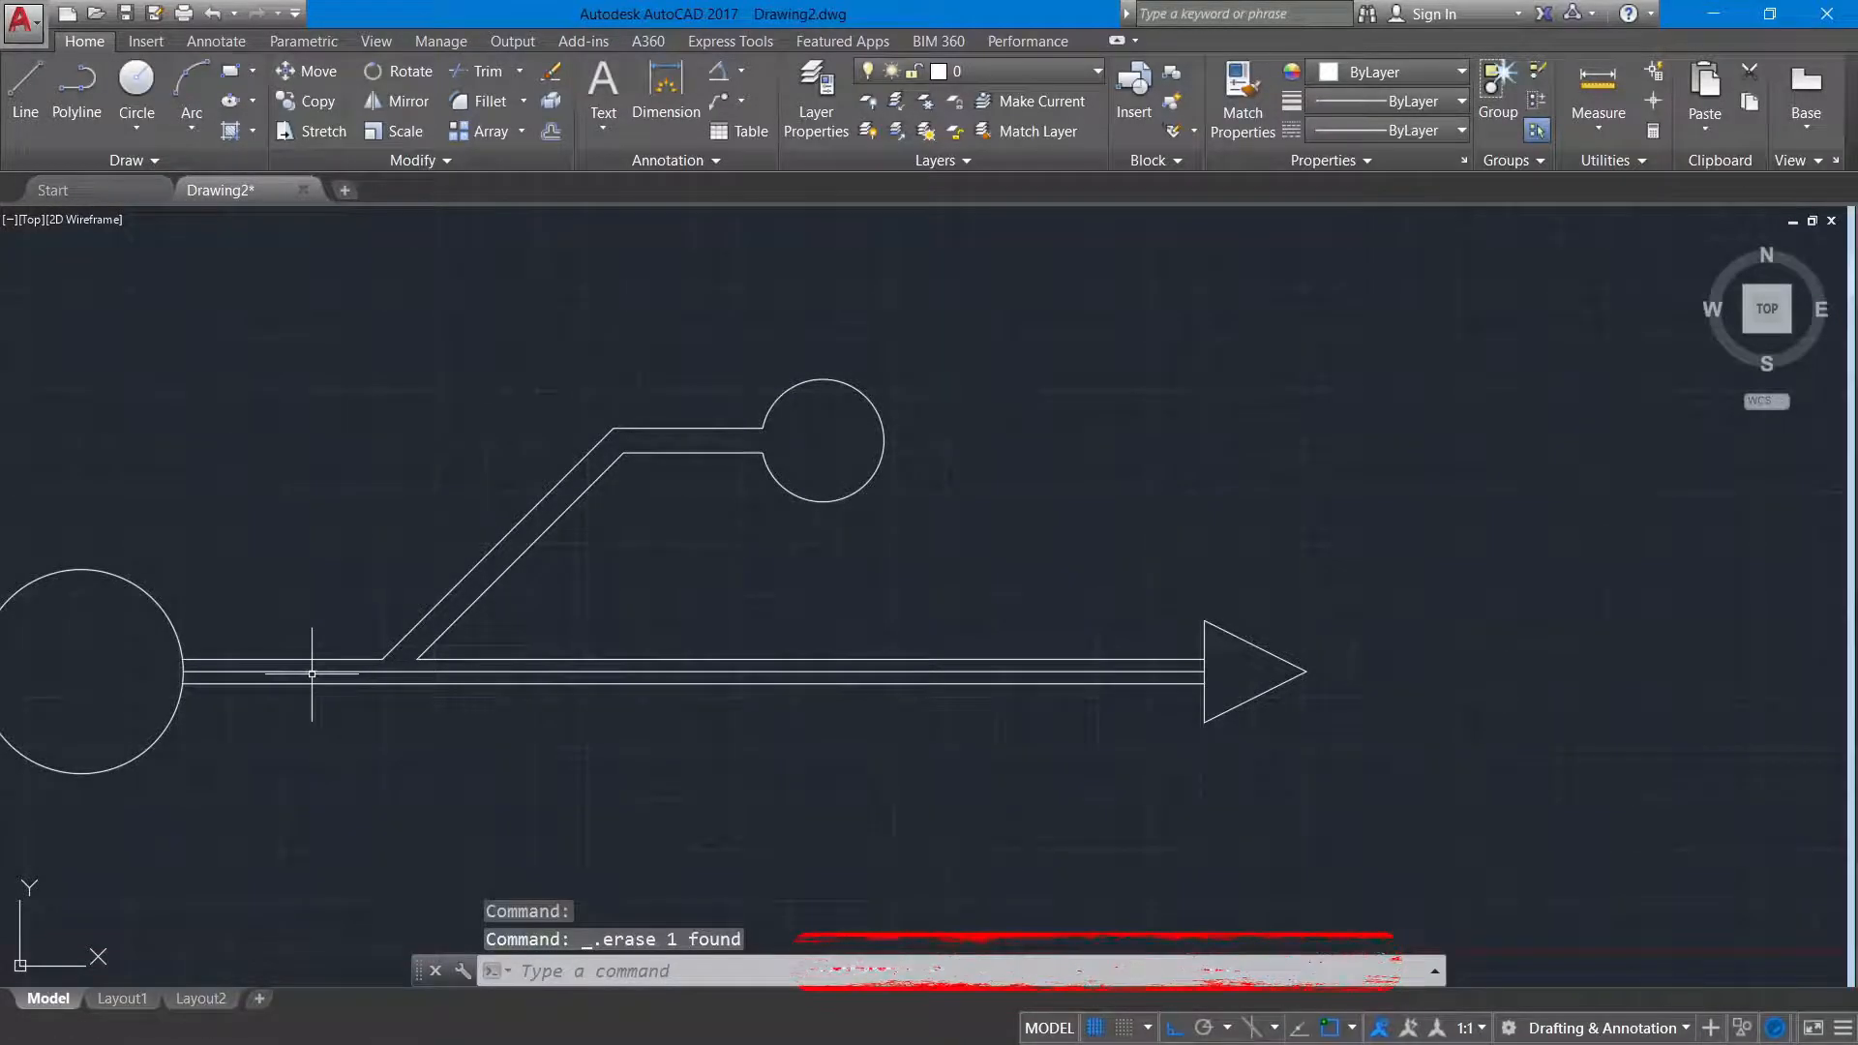
Step: Draw a 25-unit horizontal line from the large circle's centre along the shaft, followed by a vertical line straight down
type("l")
key("Return")
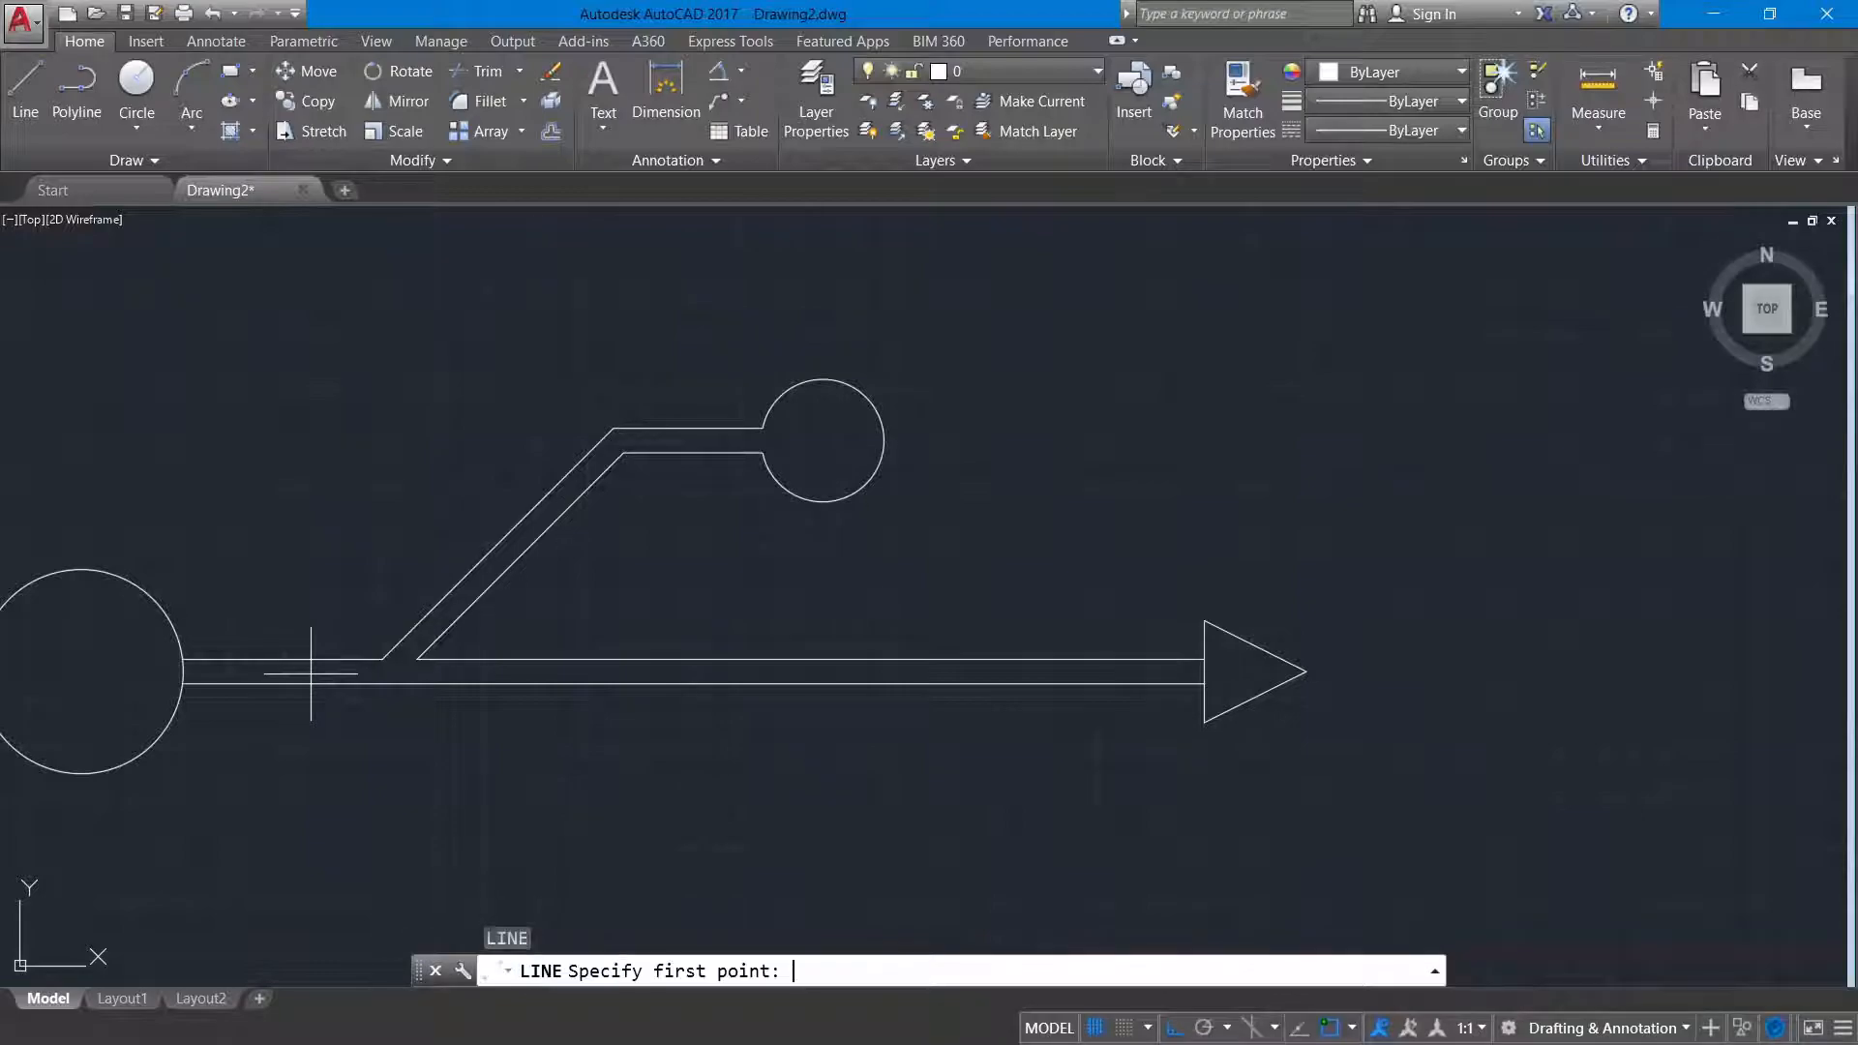
left_click(94, 668)
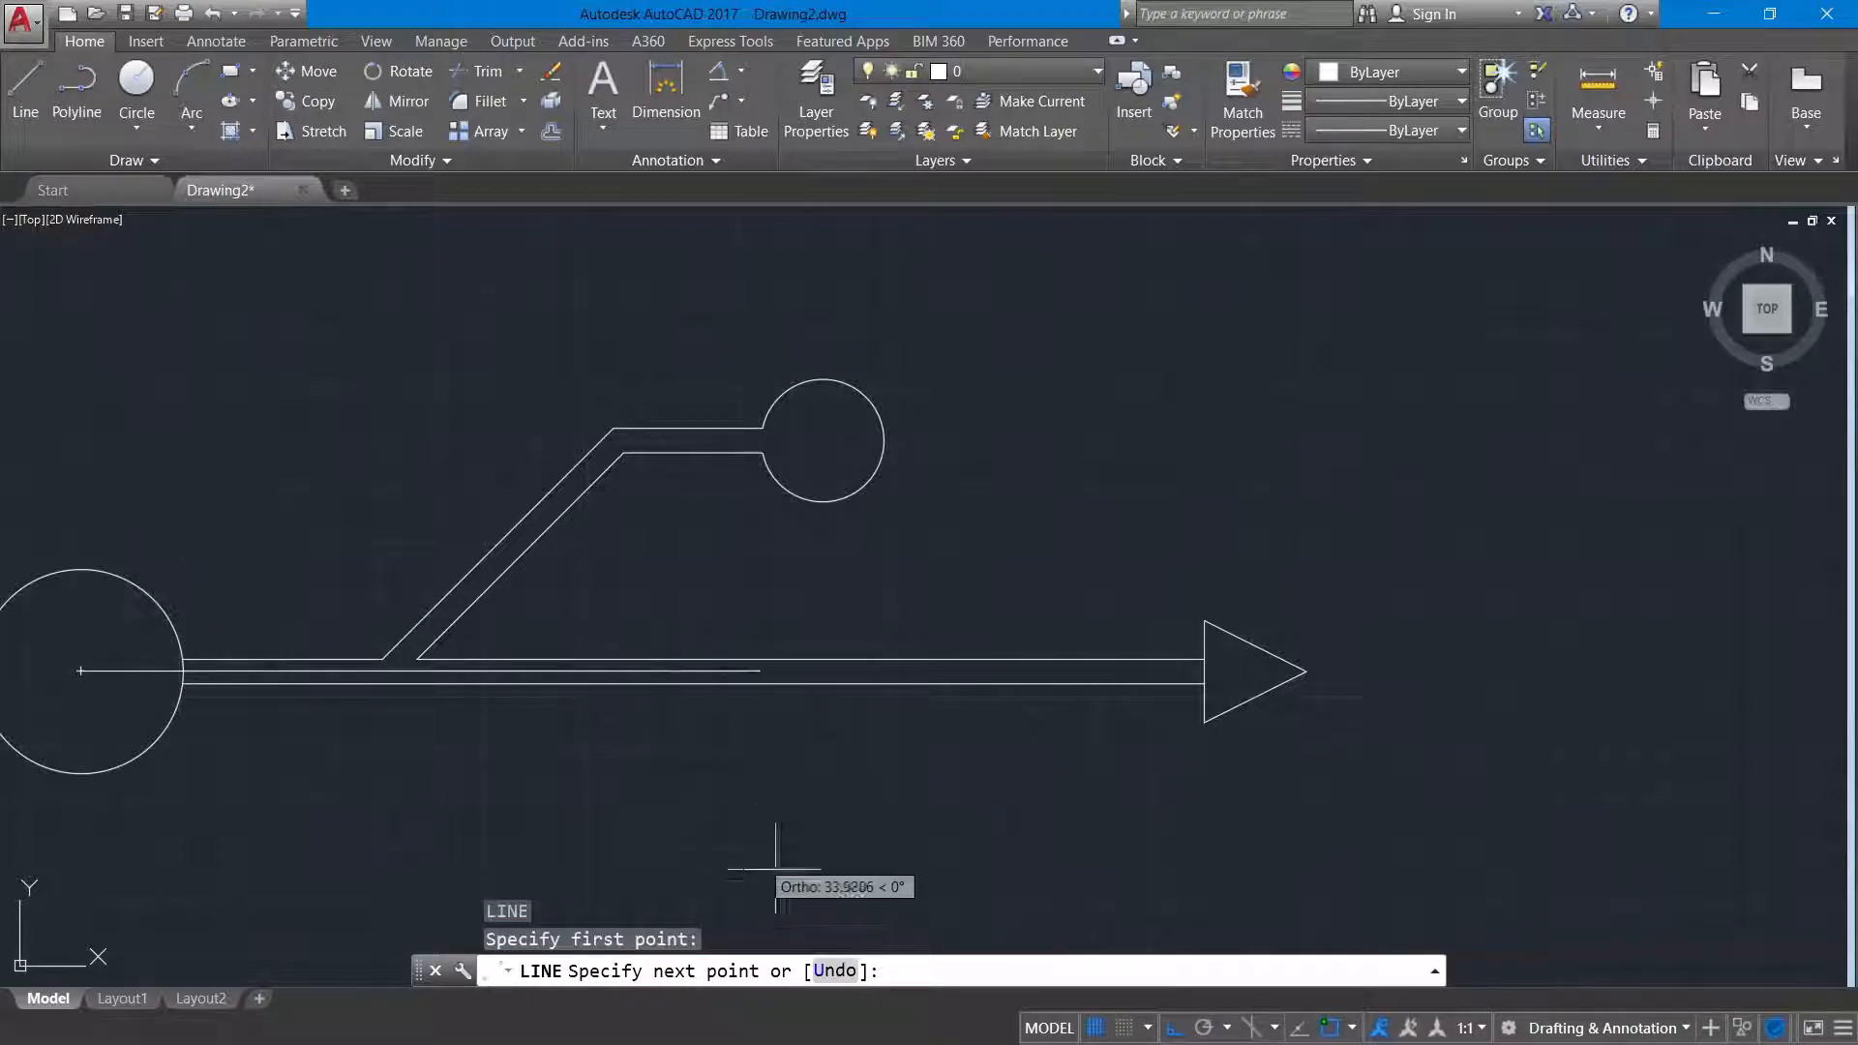
type("25")
key("Return")
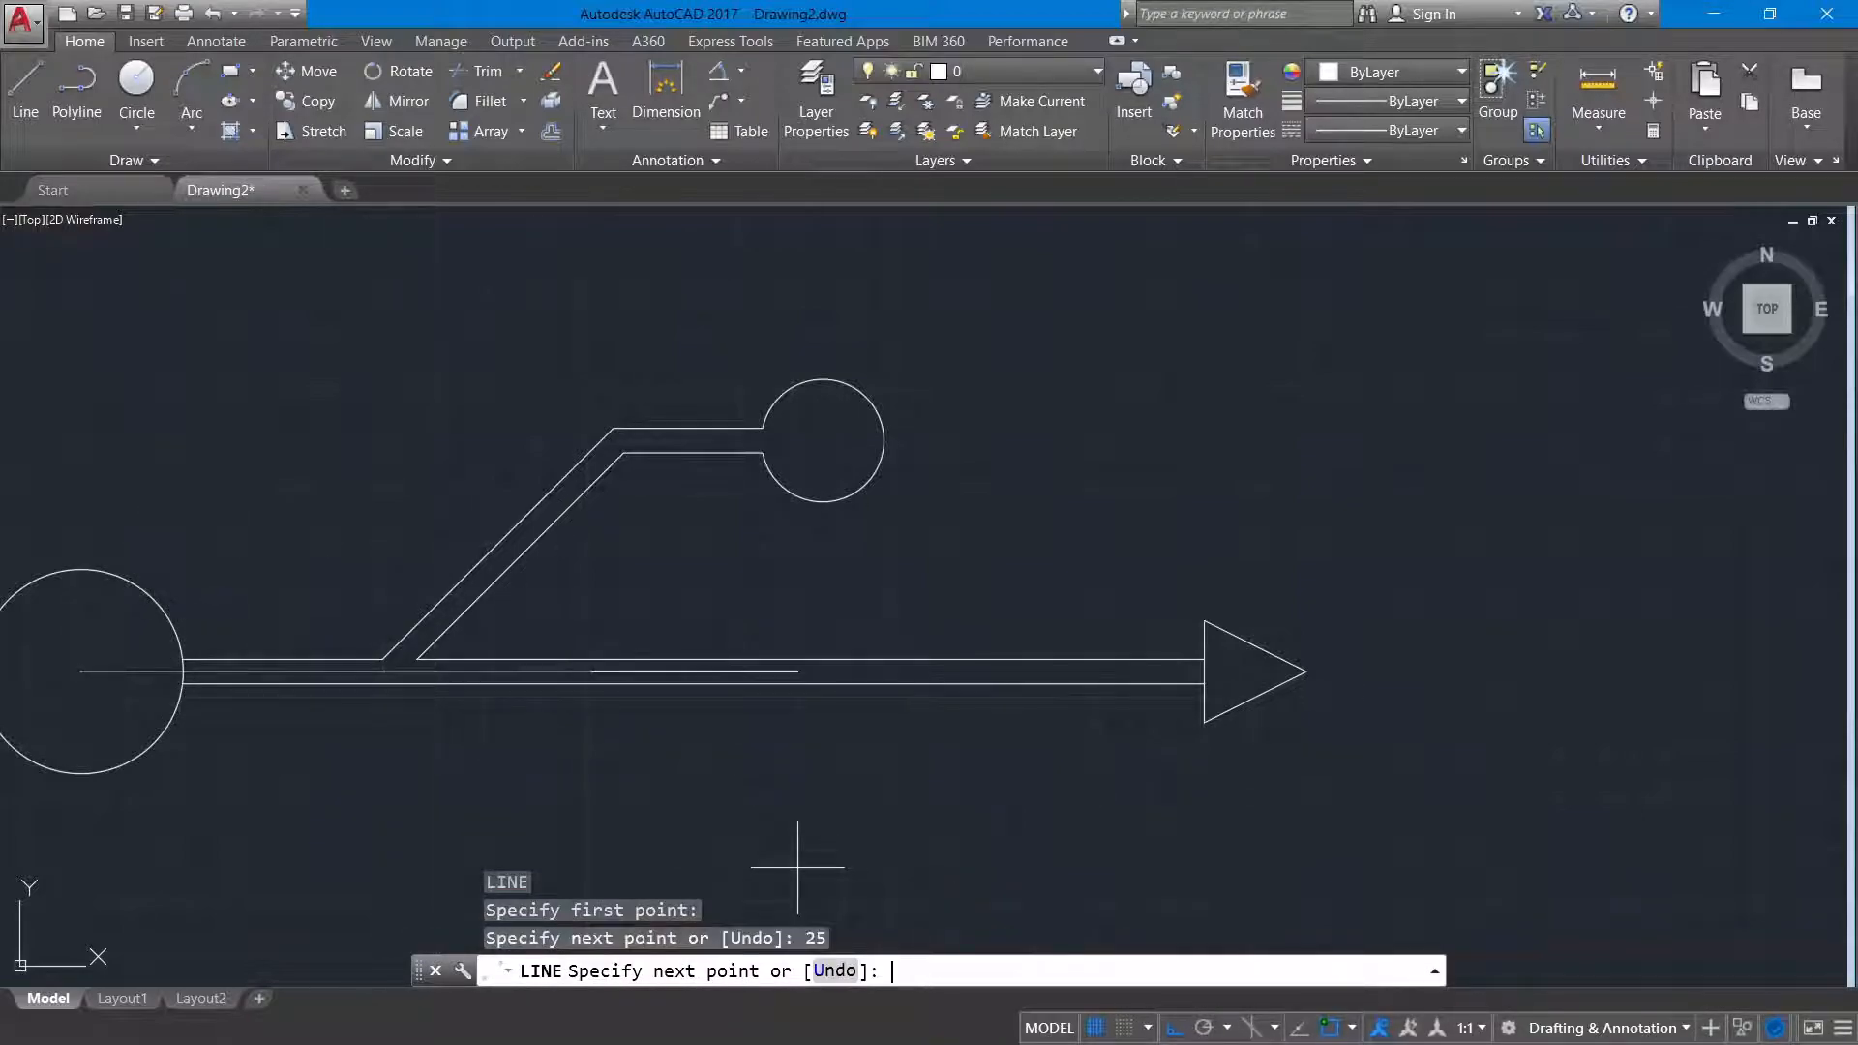
middle_click_drag(692, 837, 714, 613)
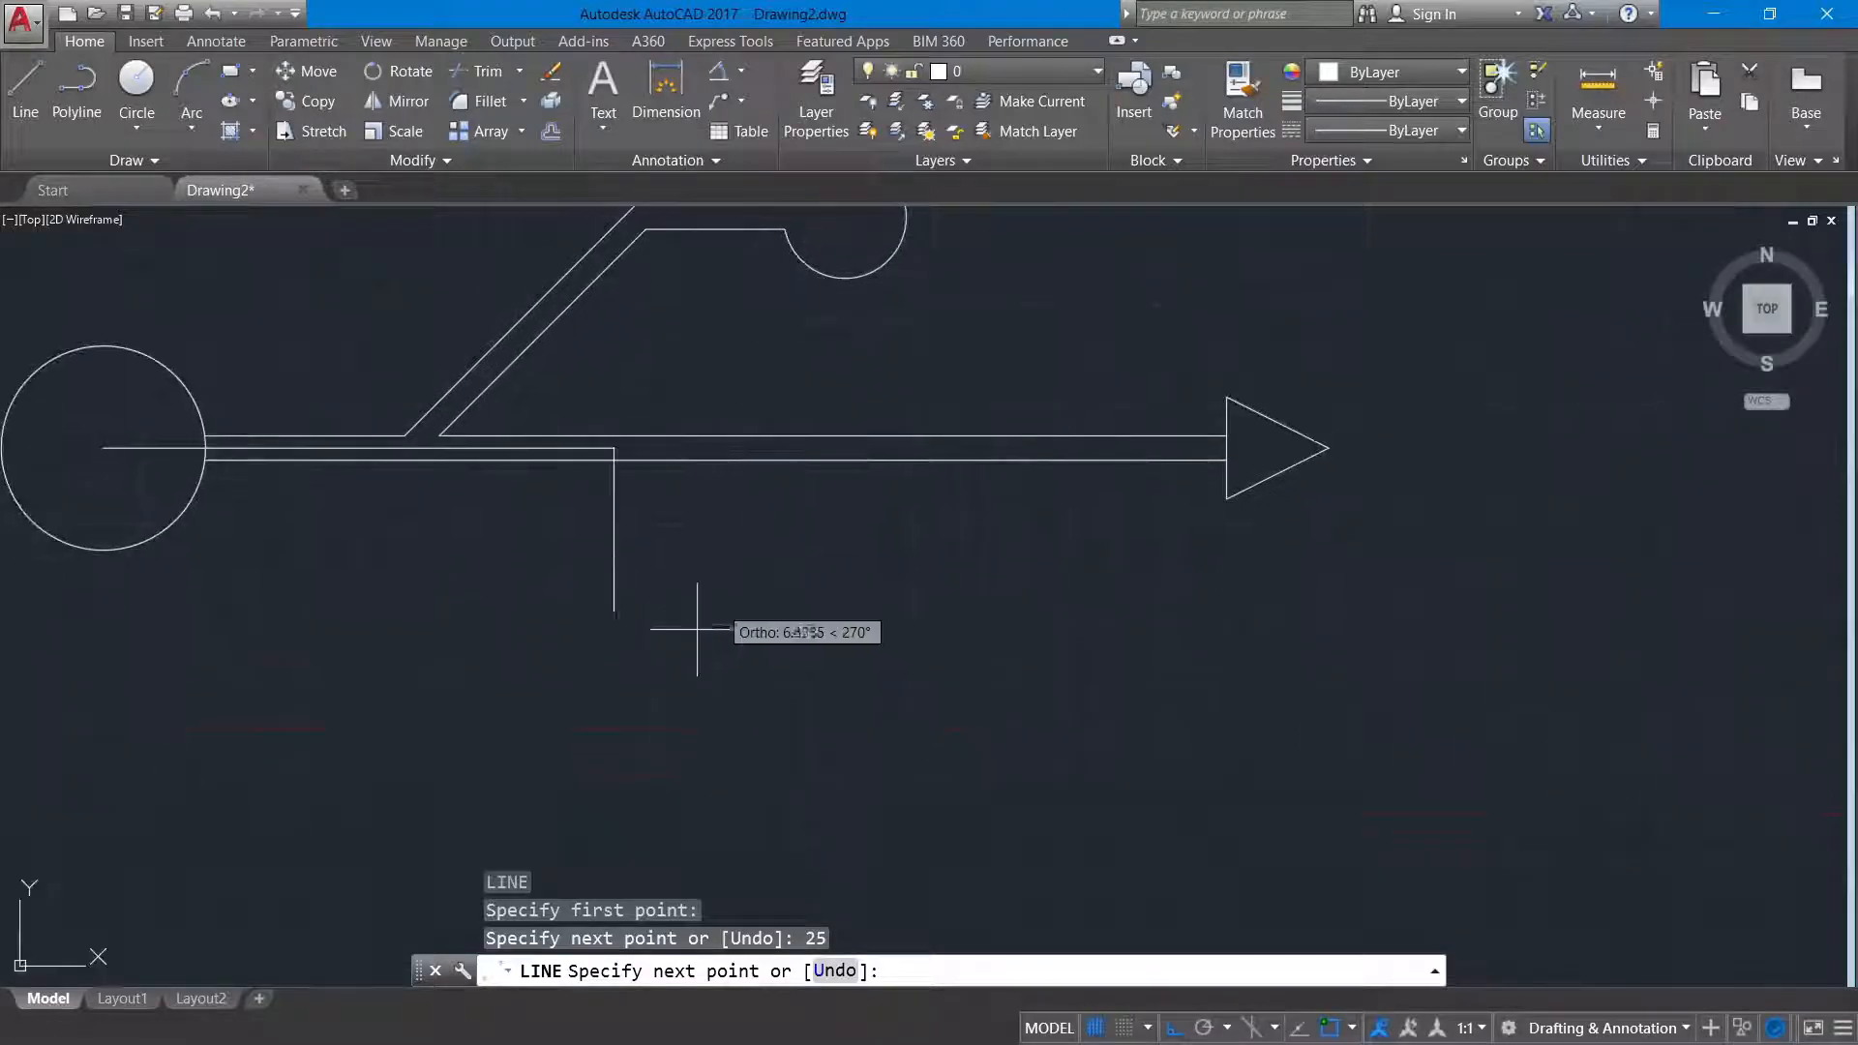
left_click(658, 682)
right_click(660, 684)
left_click(692, 698)
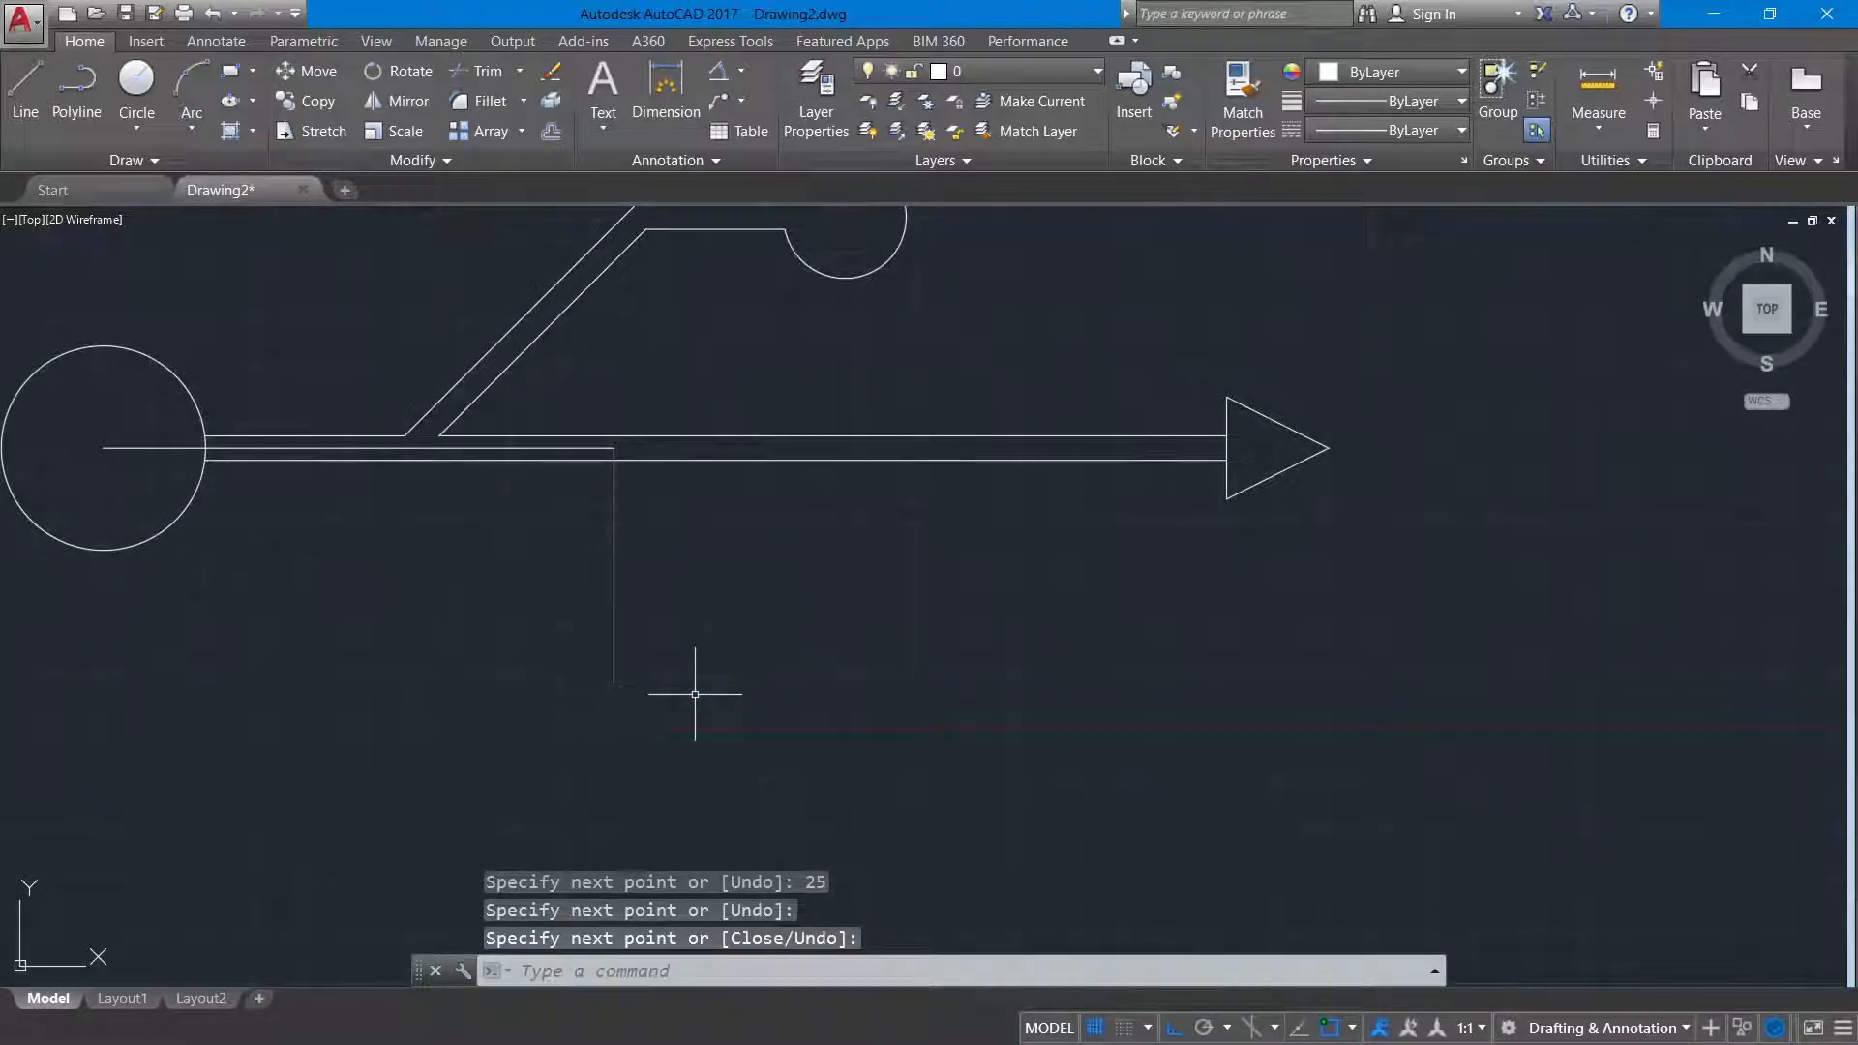
Step: Draw the lower branch's centre line from the 25-unit line's end: 16 units at -45°, continued 15 units horizontally away from the large circle
key("Return")
key("F8")
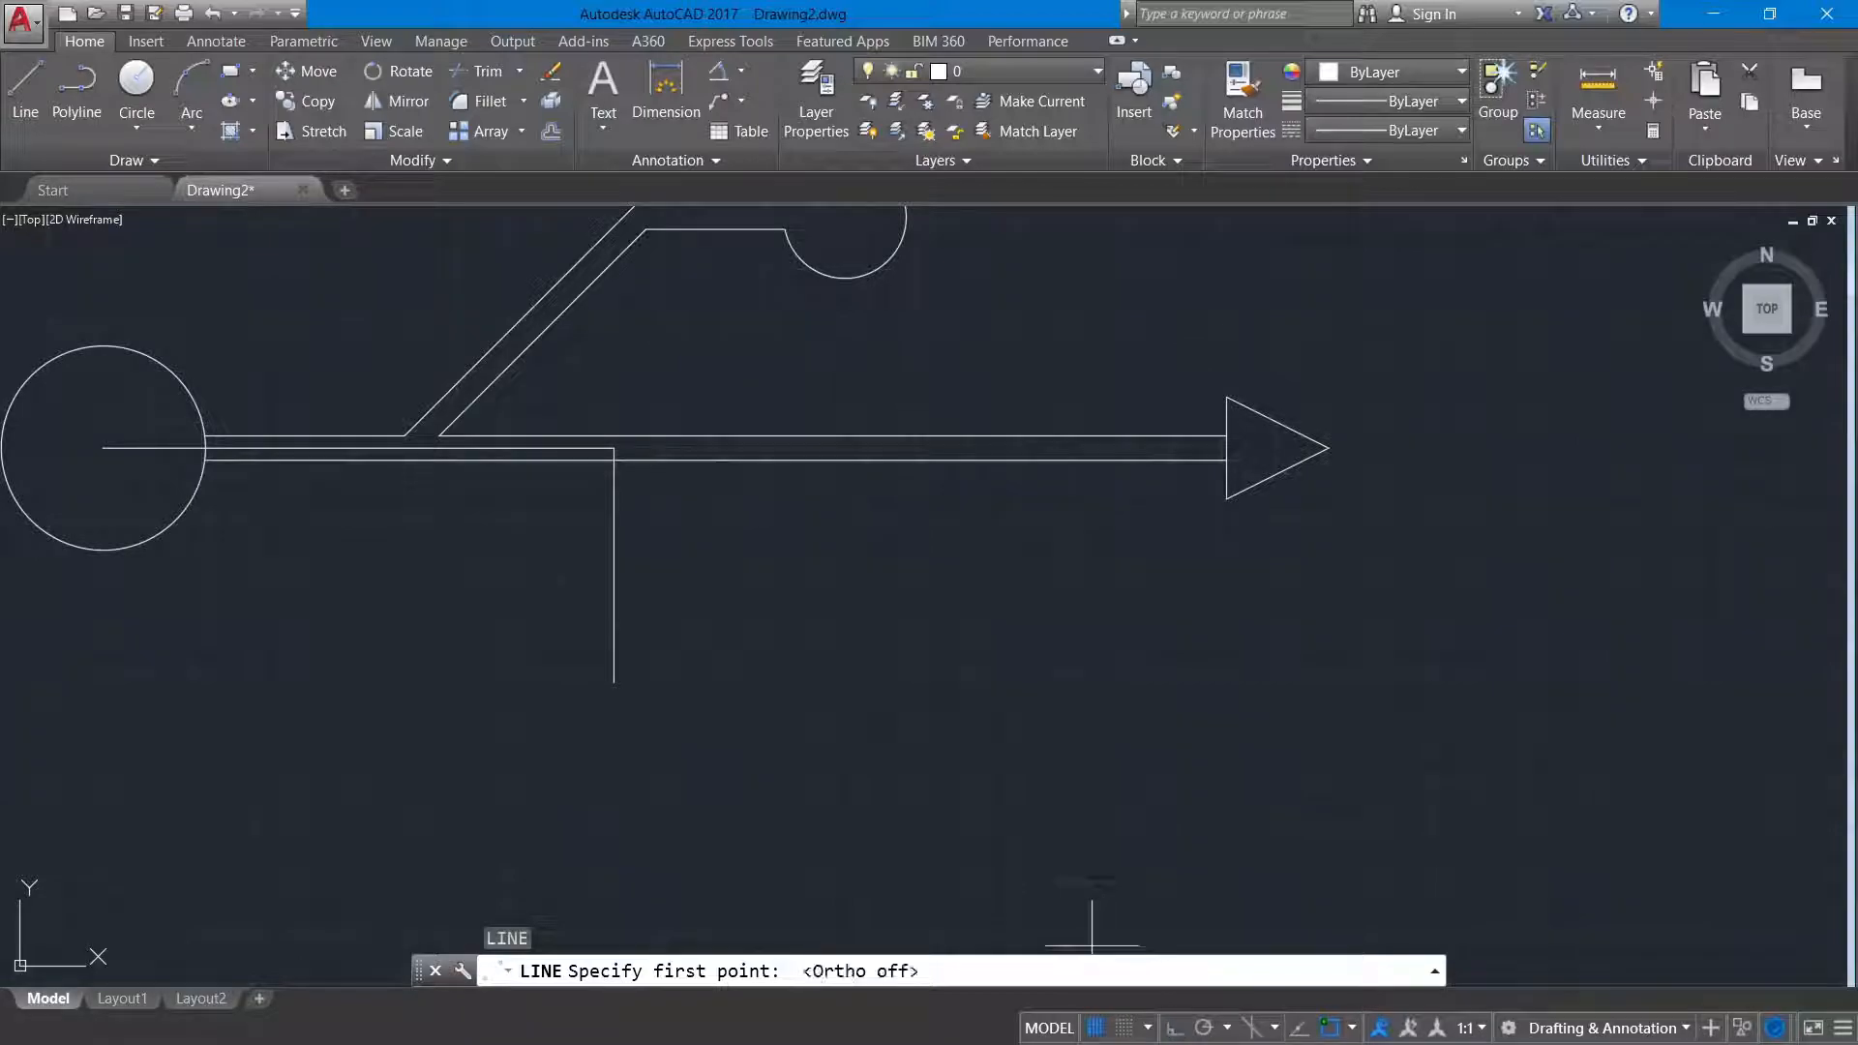
left_click(615, 448)
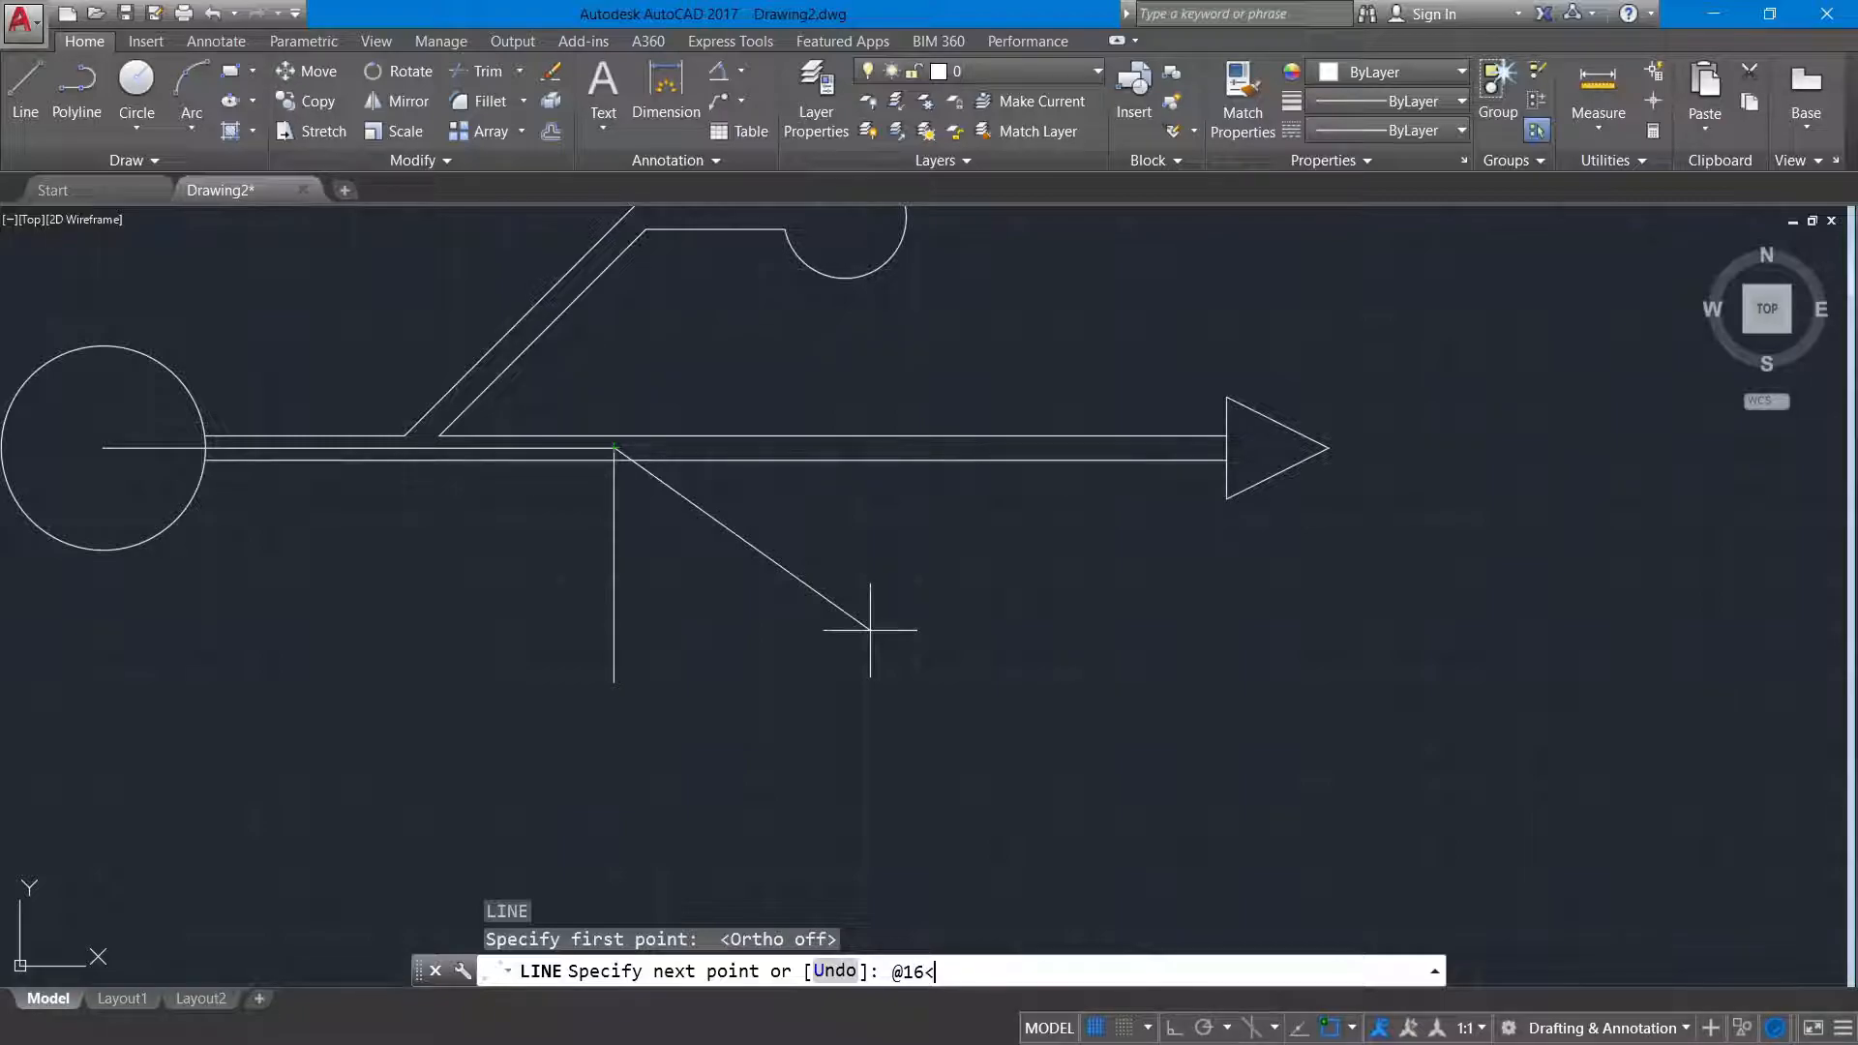
type("@16<-45")
key("Return")
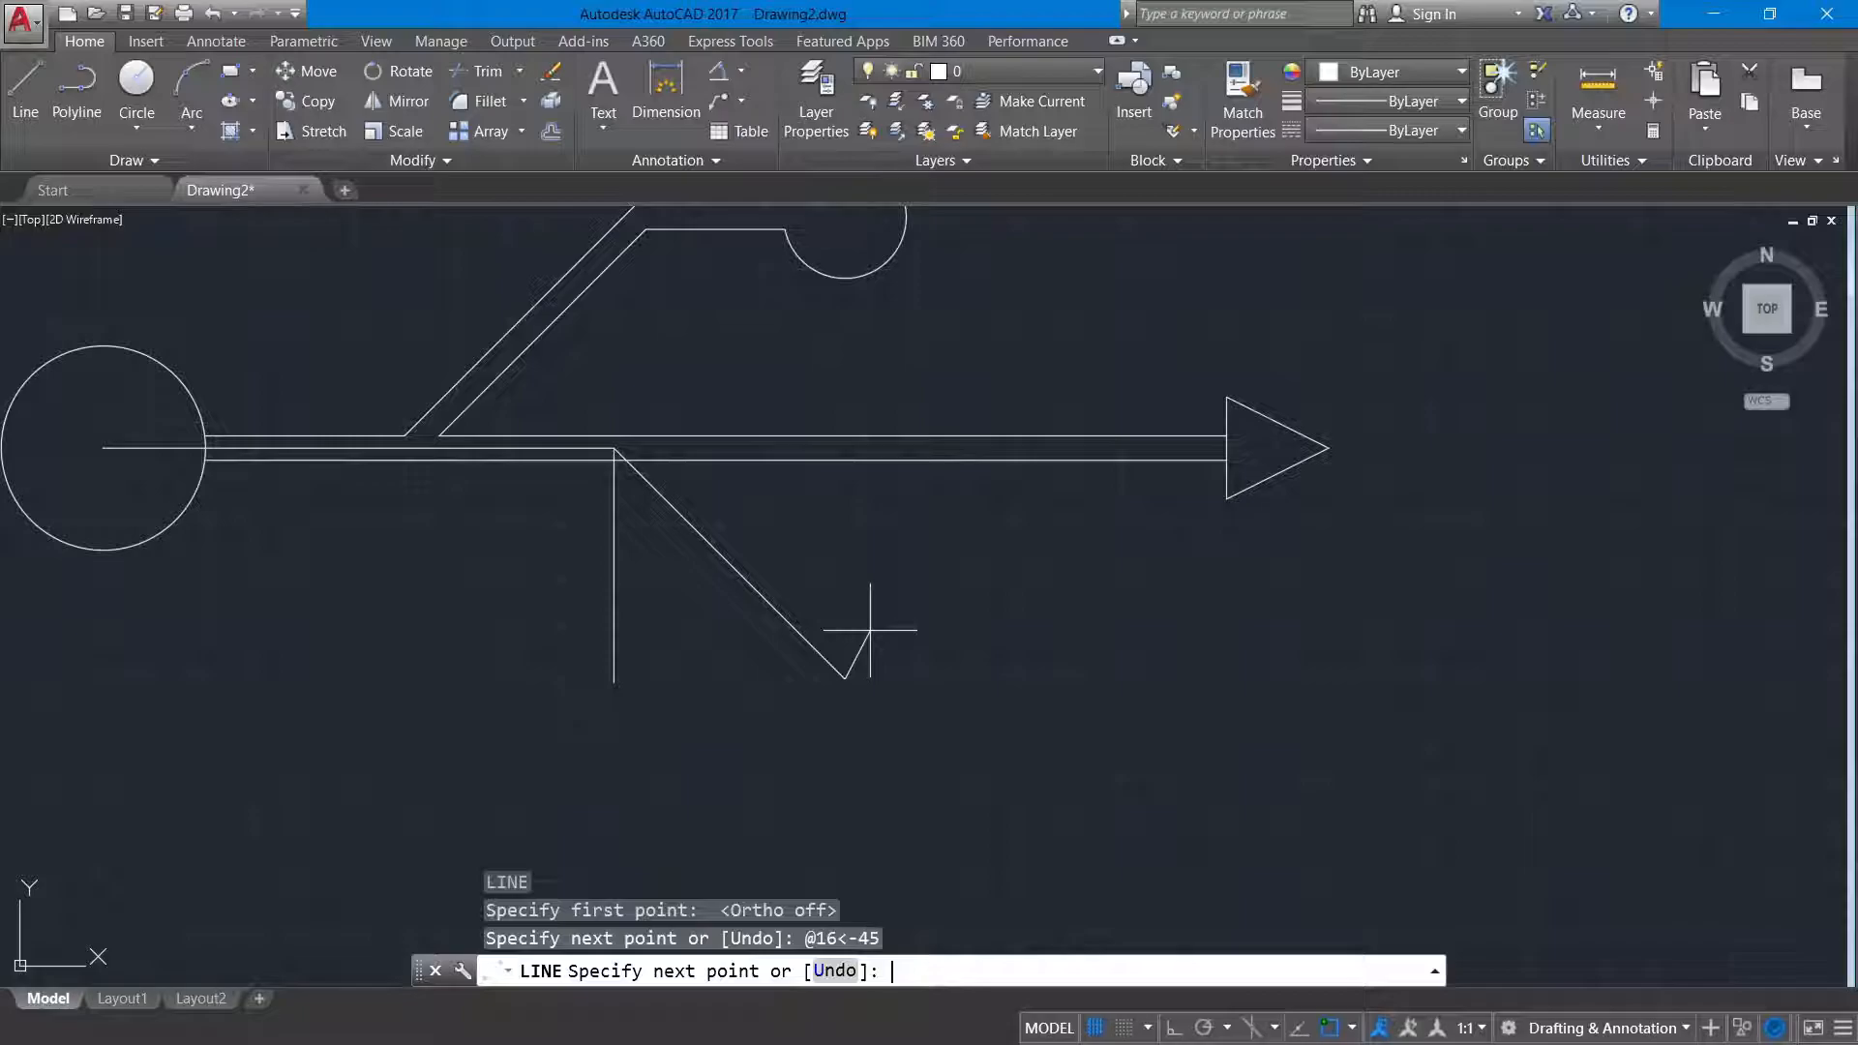
left_click(1173, 1030)
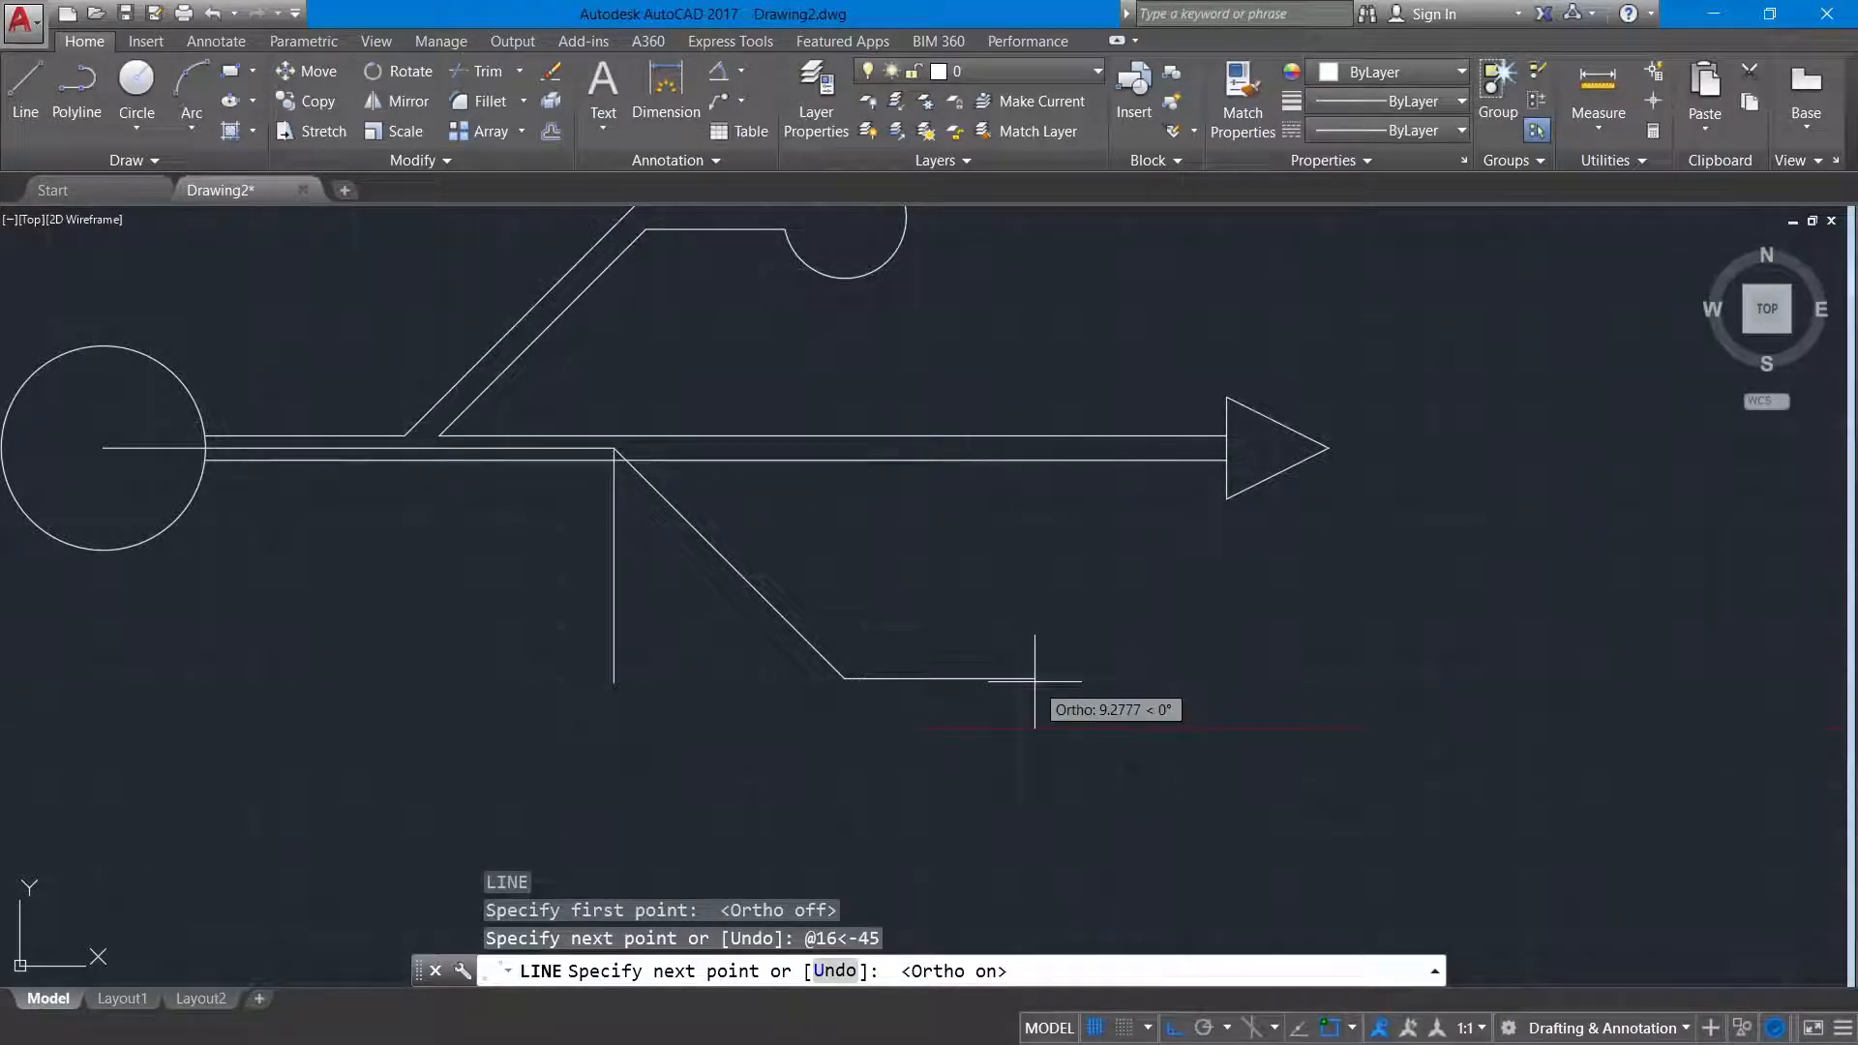
type("15")
key("Return")
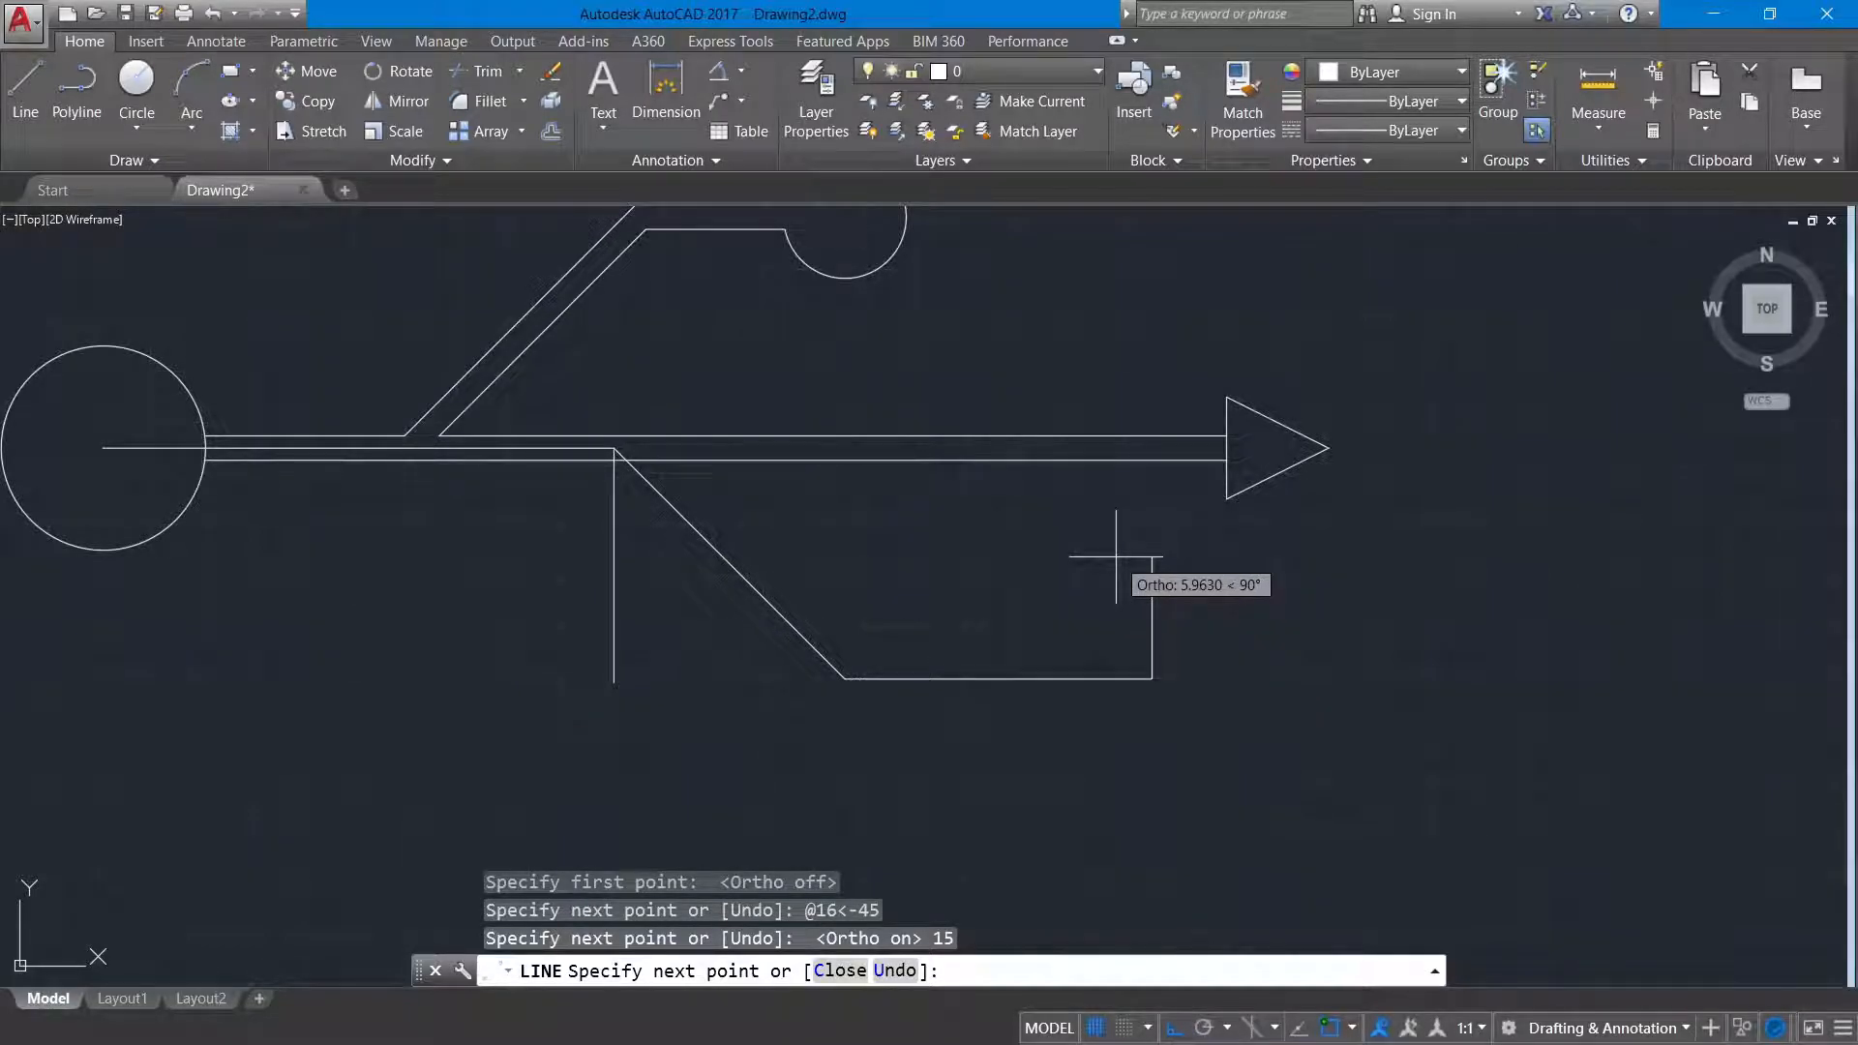
Step: Continue the line 2.5 units up and 5 units back, closing down onto the horizontal centre line to form half a square
type("2.5")
key("Return")
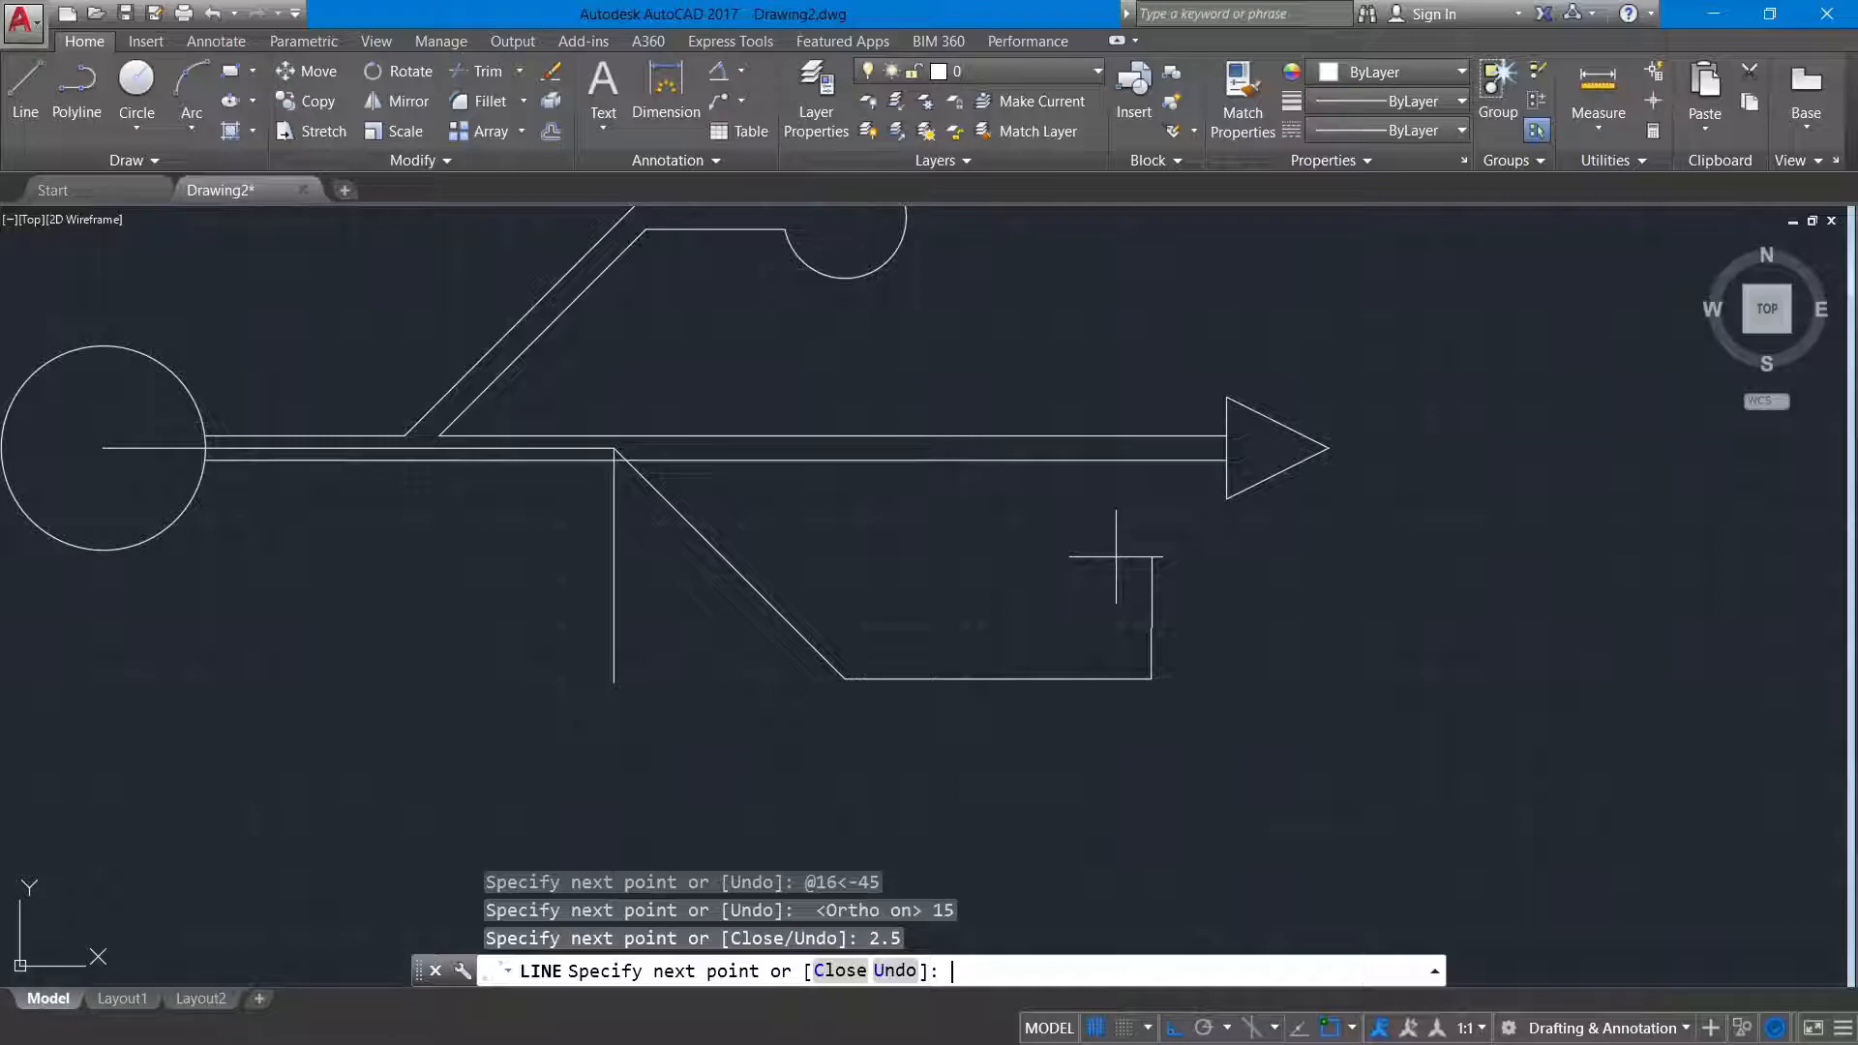
type("5")
key("Return")
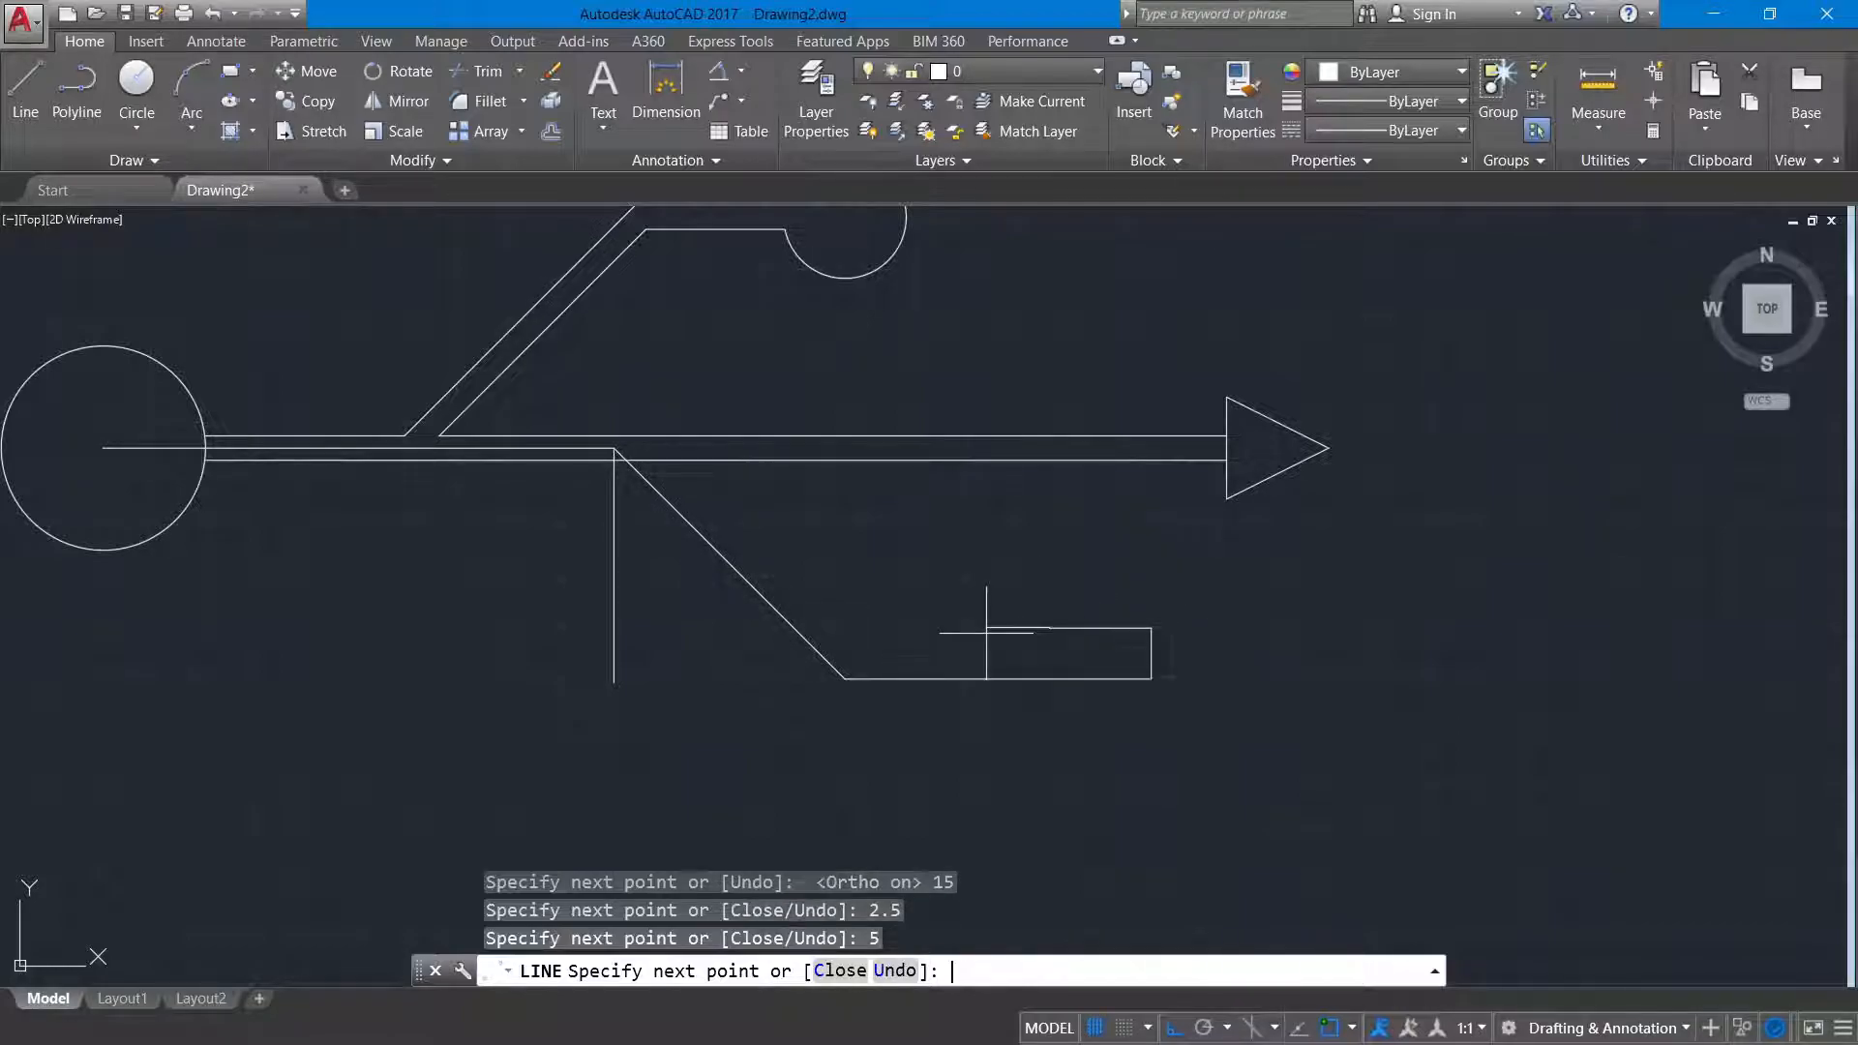
right_click(1047, 680)
left_click(1076, 692)
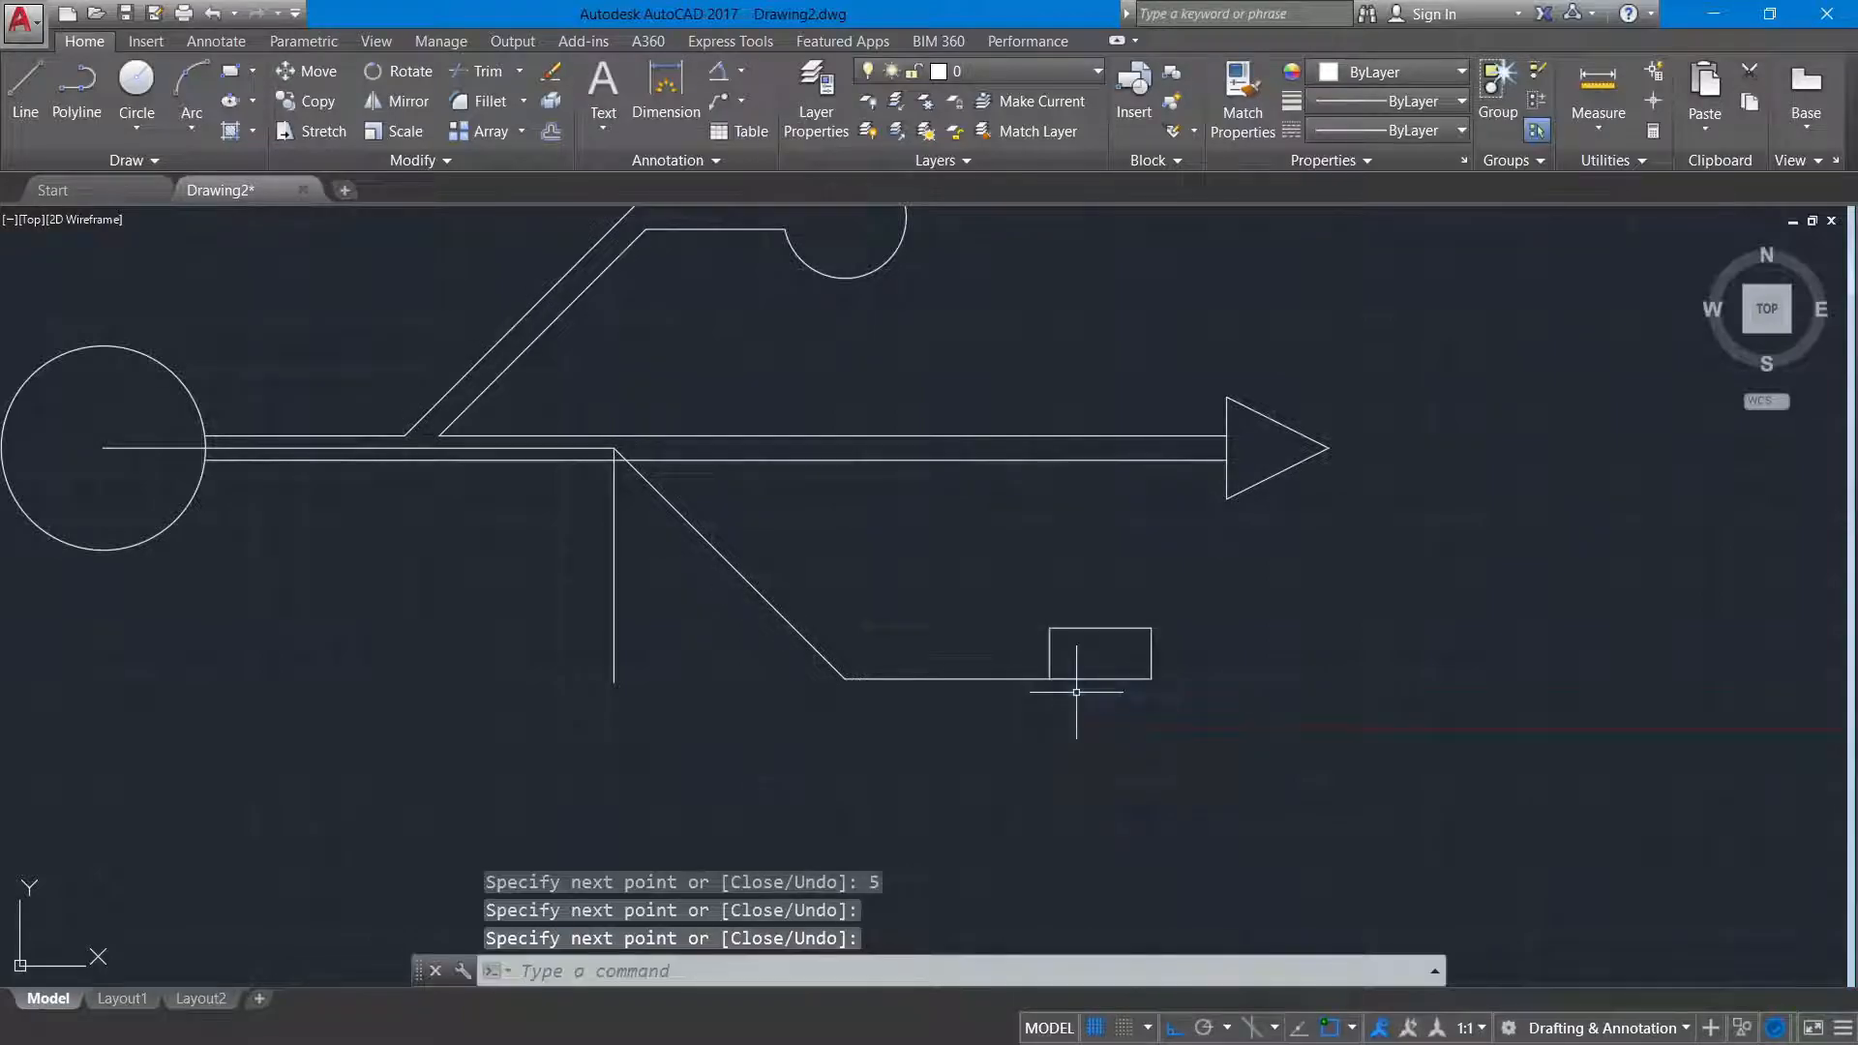
Step: Mirror the half square's three lines about the branch's horizontal centre line, keeping the source objects
type("mi")
key("Return")
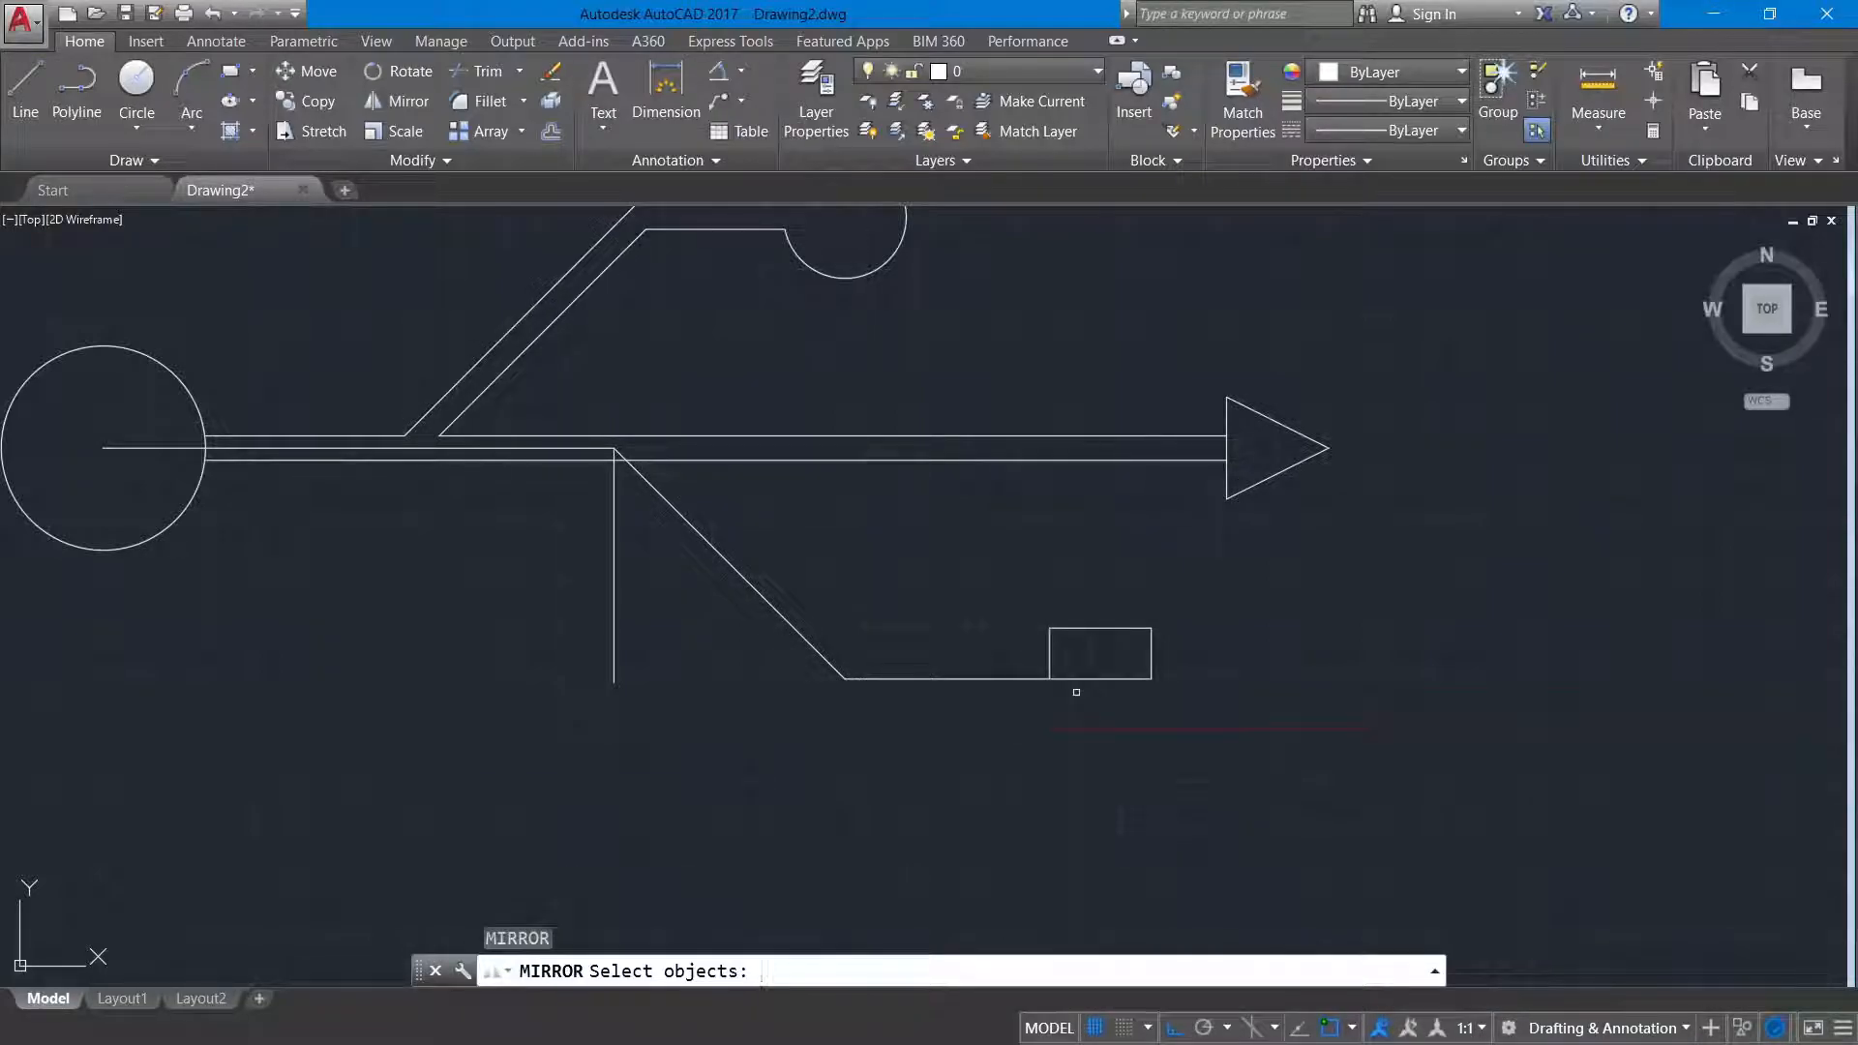
scroll(1081, 691, "up", 4)
left_click(947, 488)
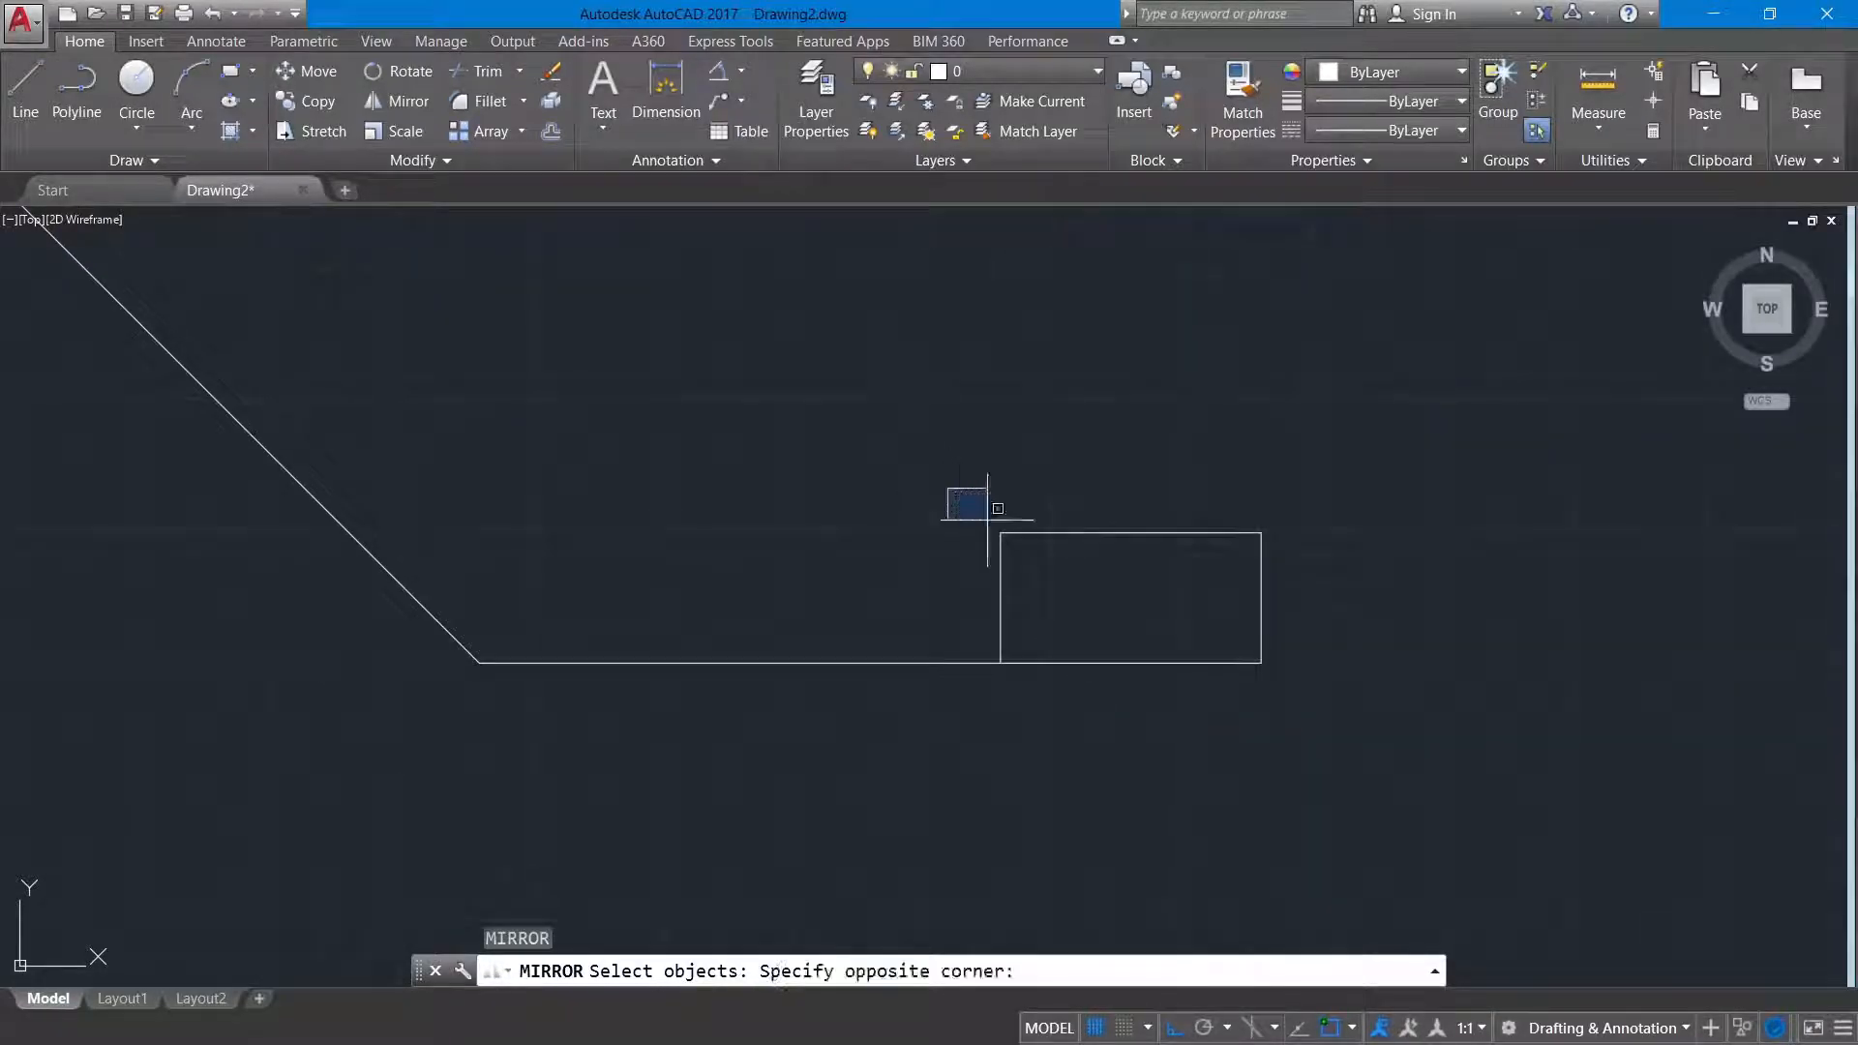
left_click(1324, 618)
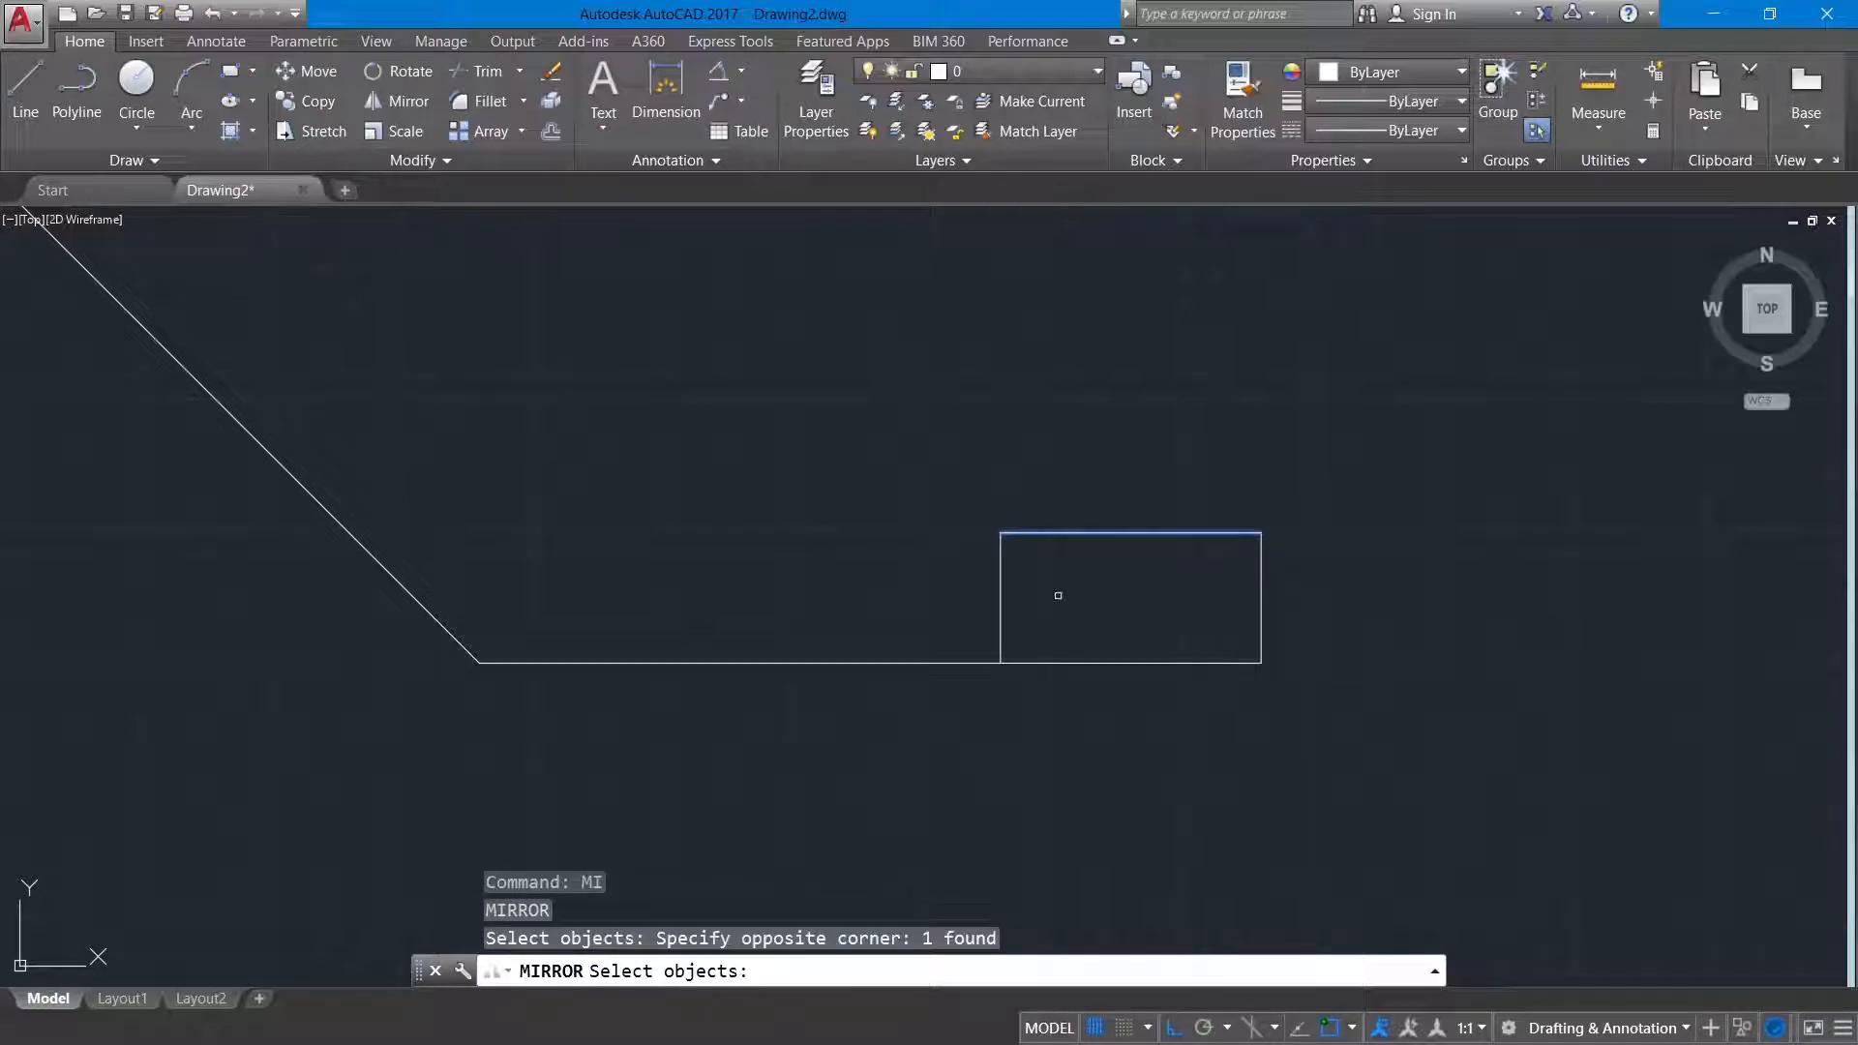
left_click(1001, 579)
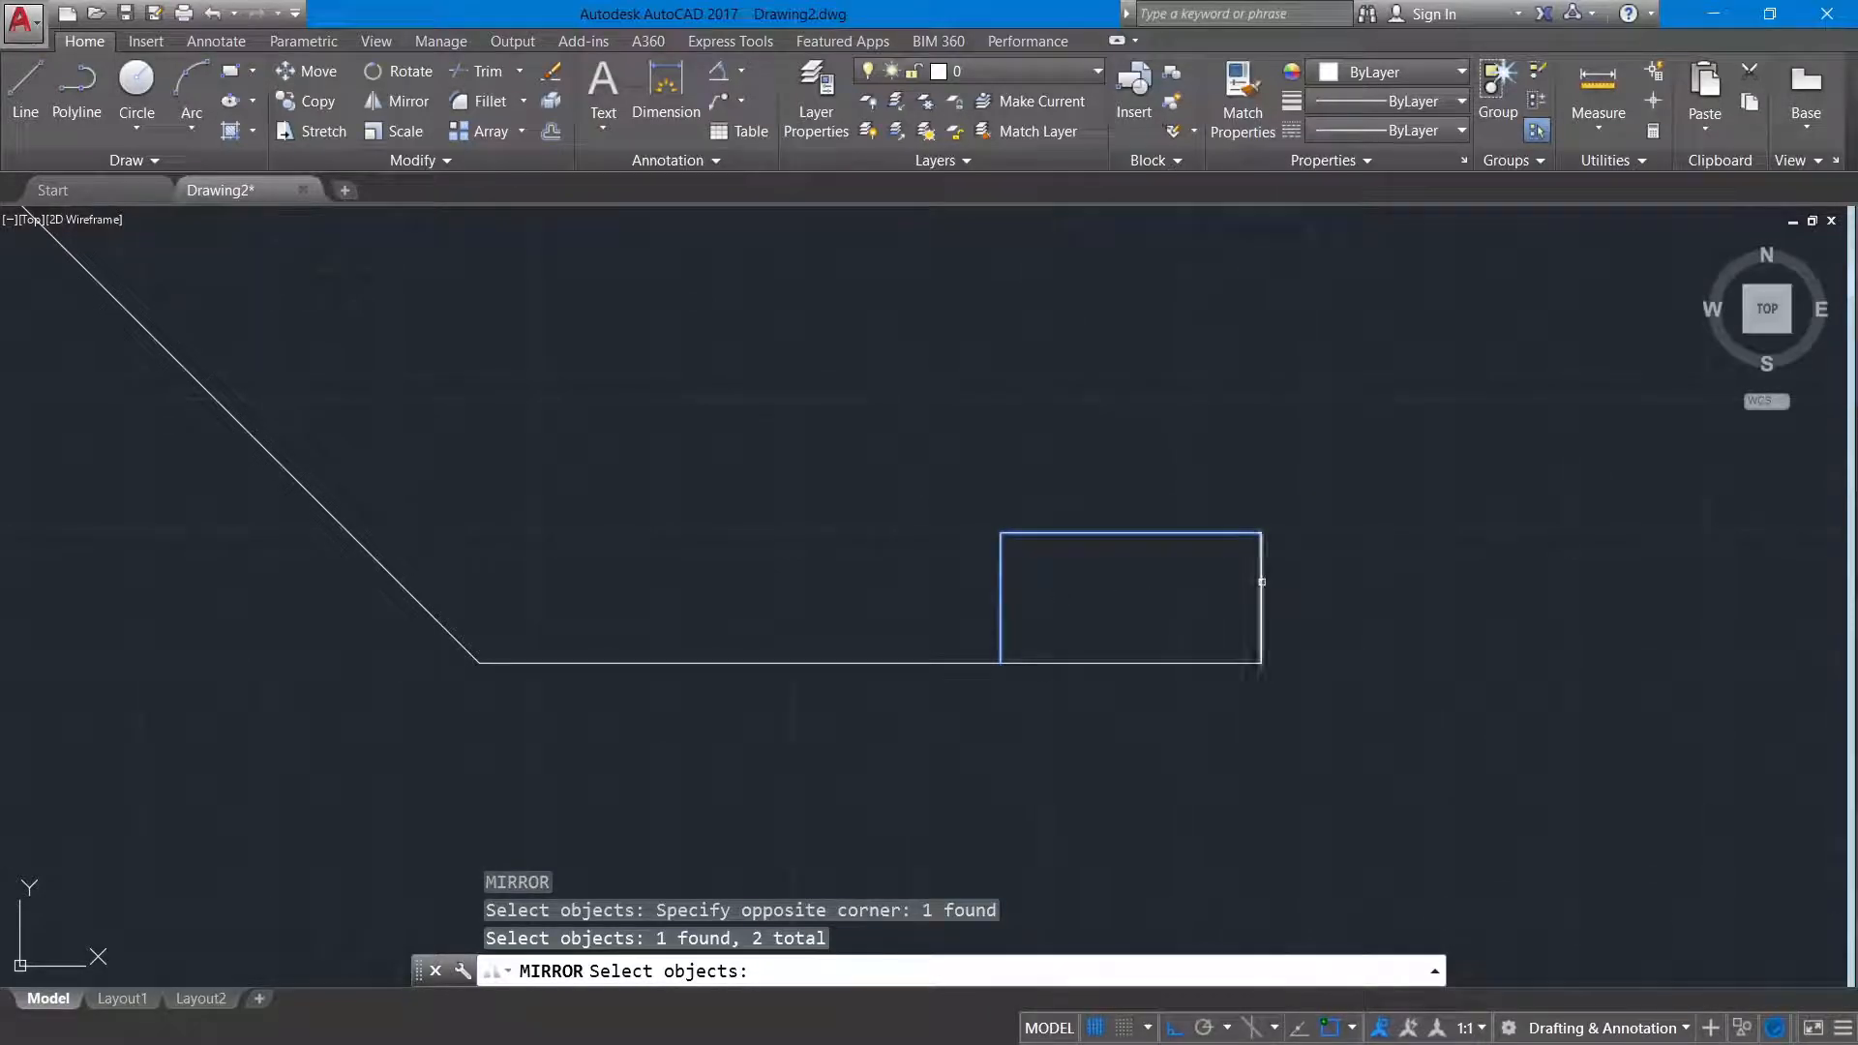
left_click(1259, 578)
key("Return")
left_click(1260, 662)
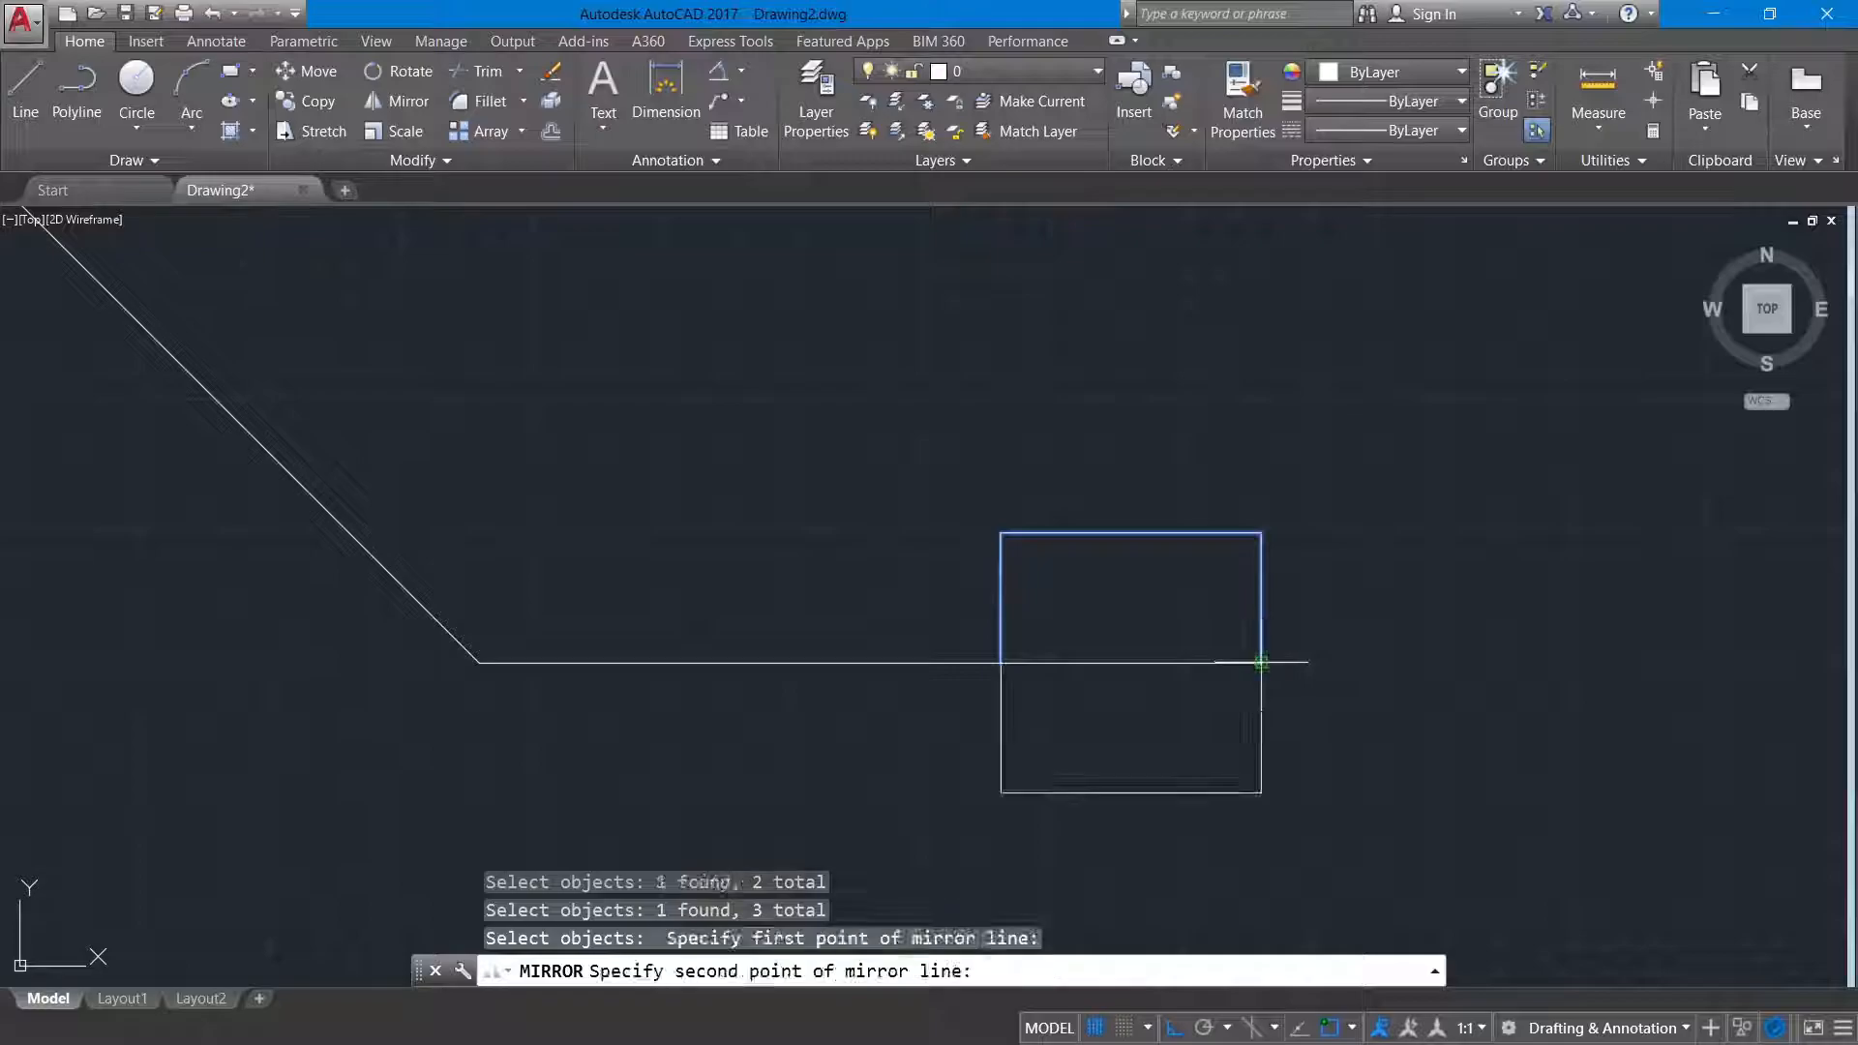
left_click(1002, 663)
right_click(1009, 674)
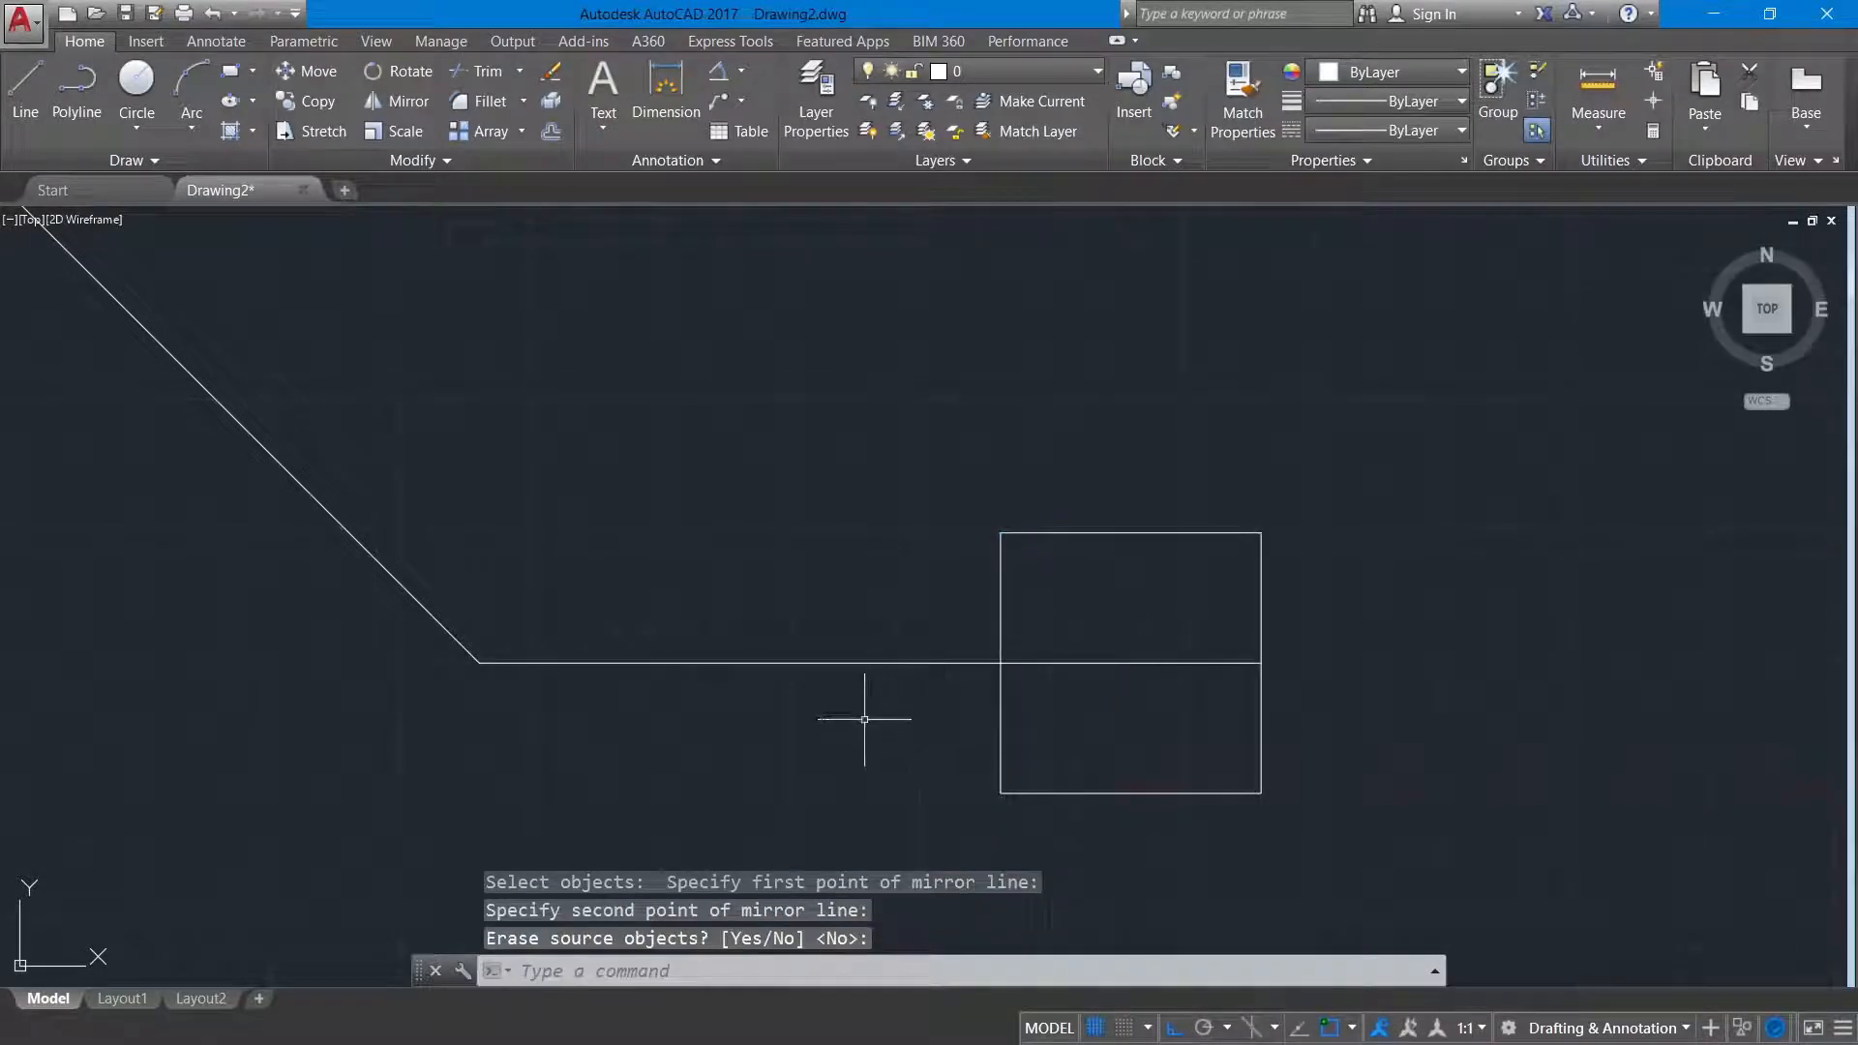
Step: Join the lower branch's sloping and horizontal centre lines into one polyline
type("j")
key("Return")
left_click(639, 722)
left_click(398, 593)
key("Return")
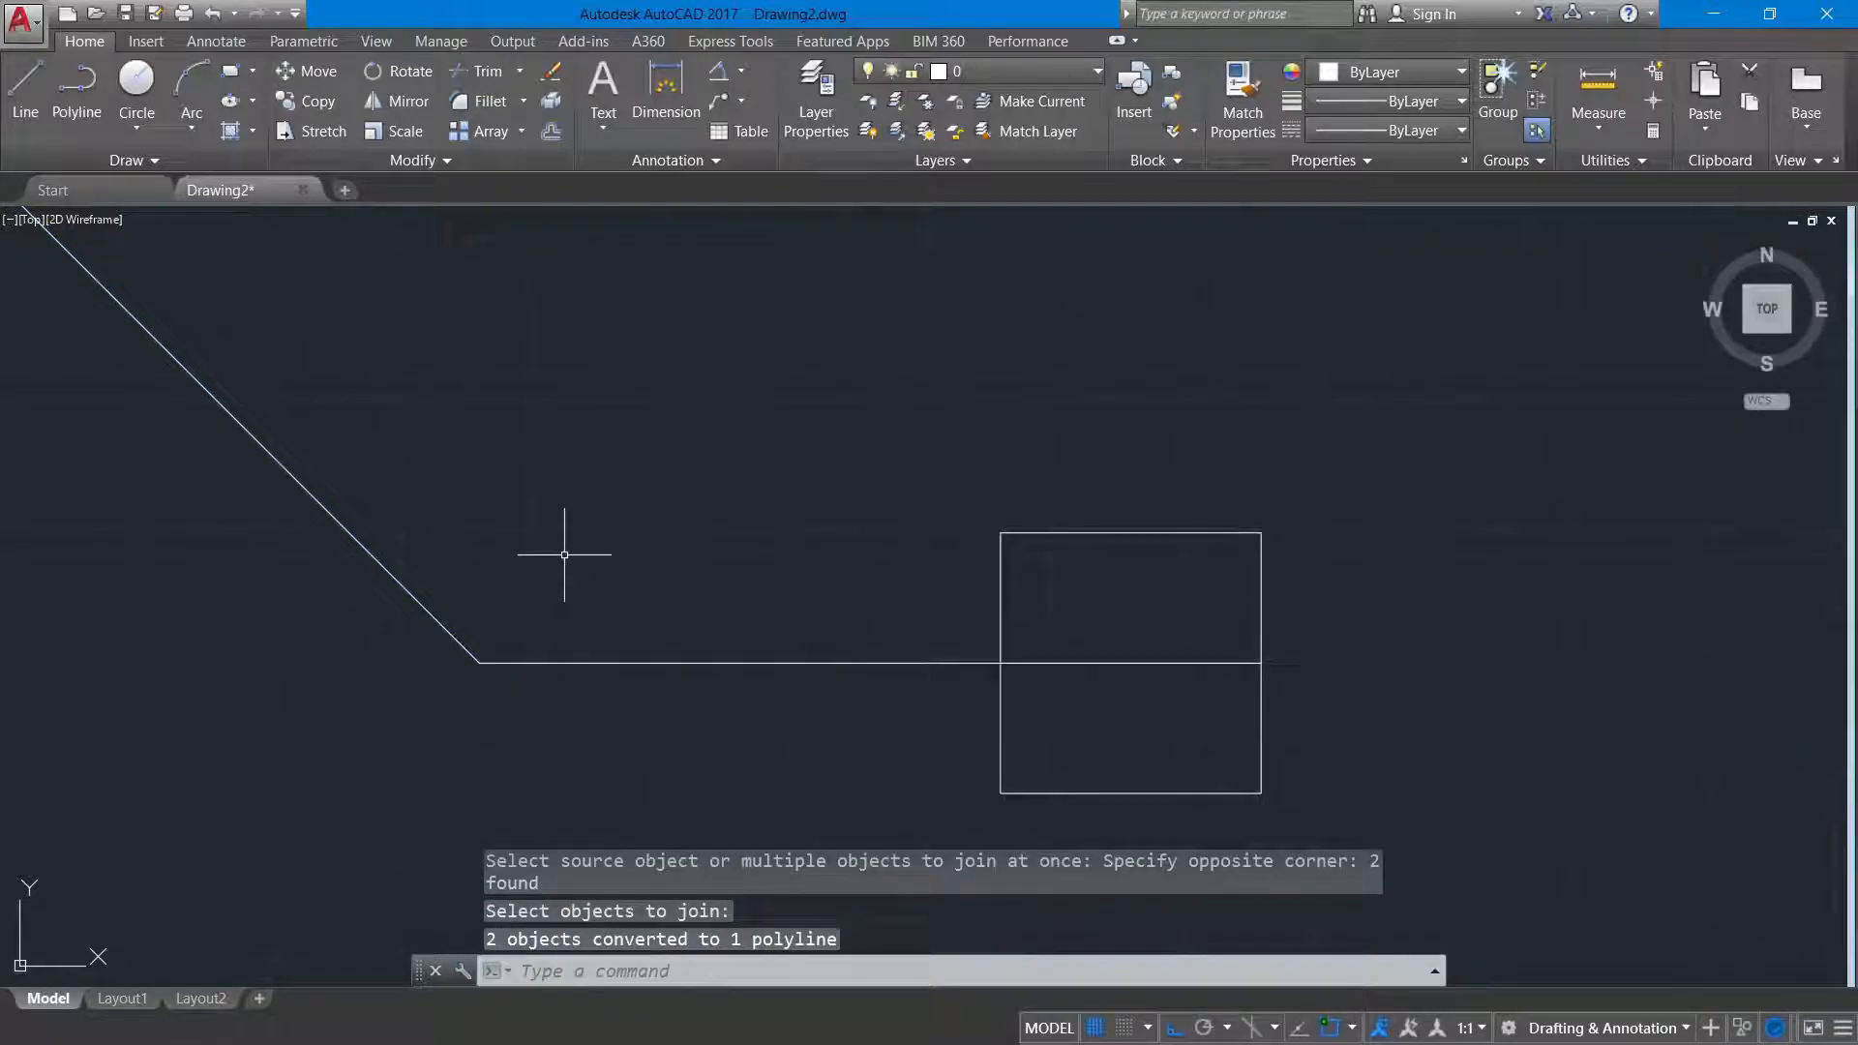
Step: Offset the lower branch's joined centre line 0.6 to both sides and delete the original polyline
type("off")
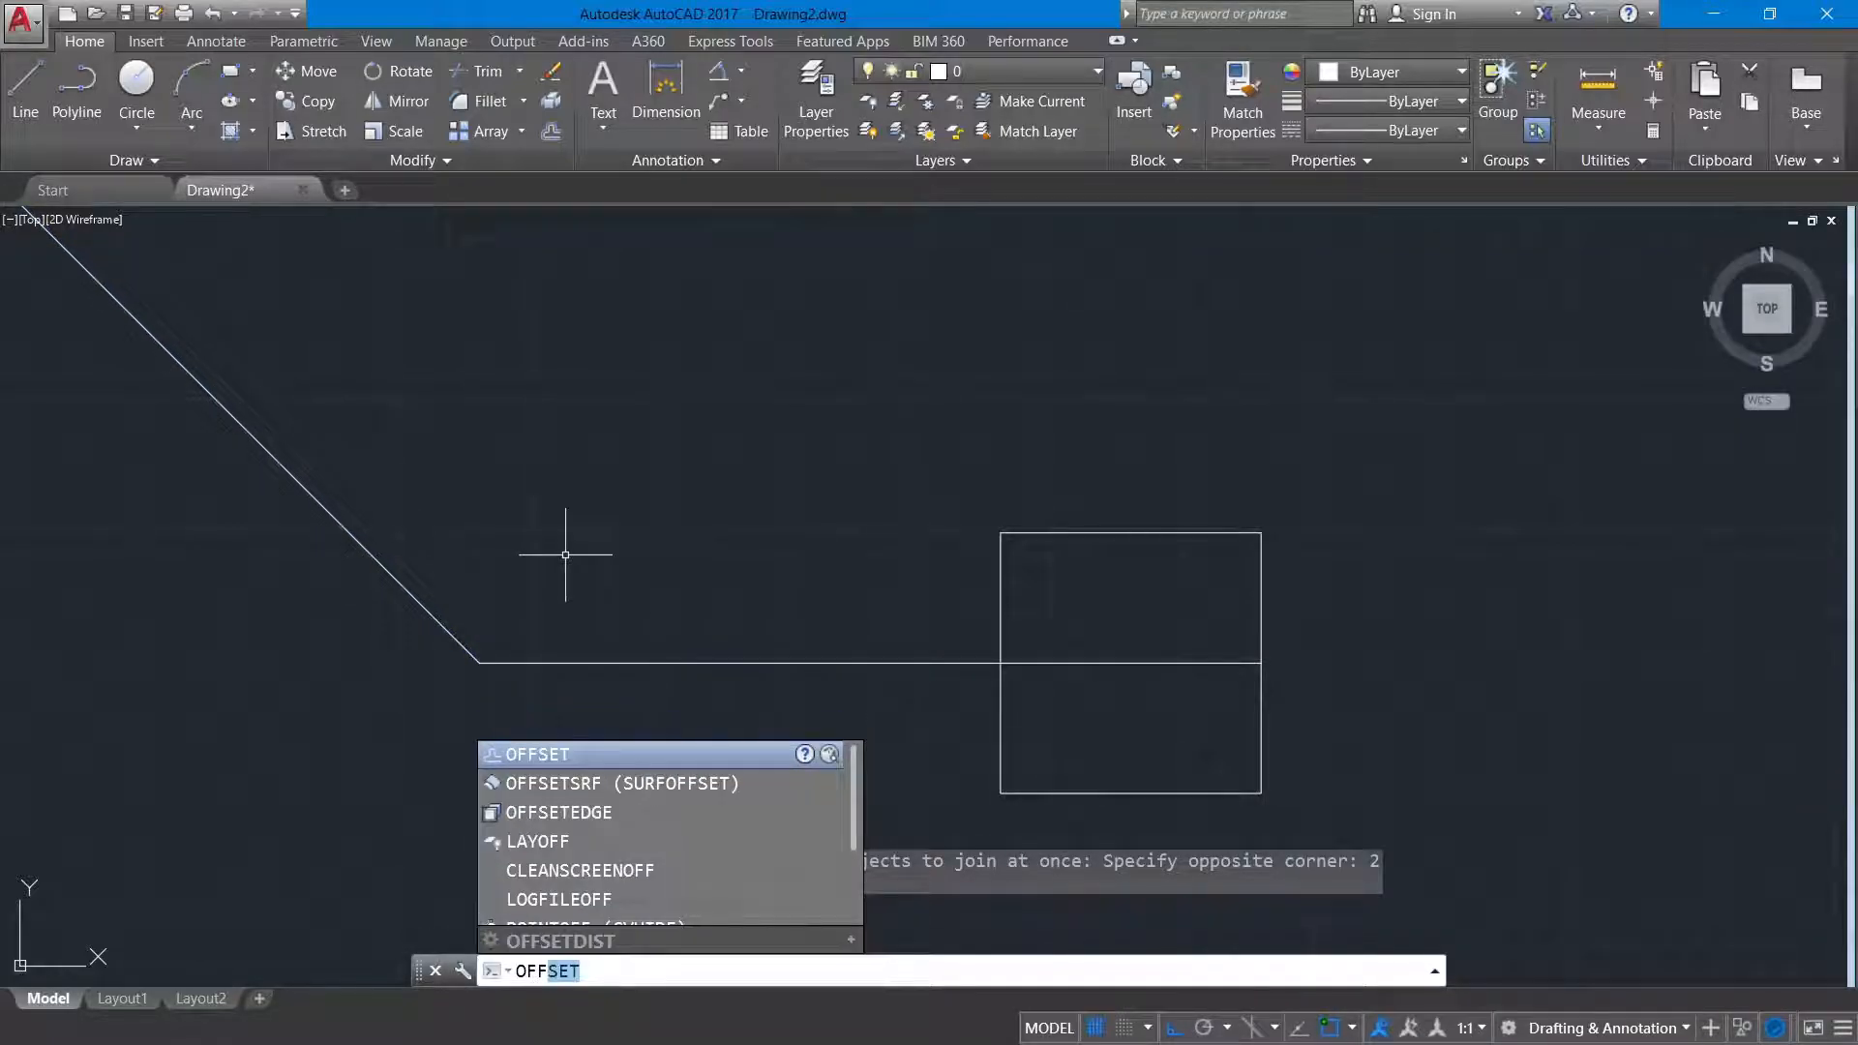
key("Return")
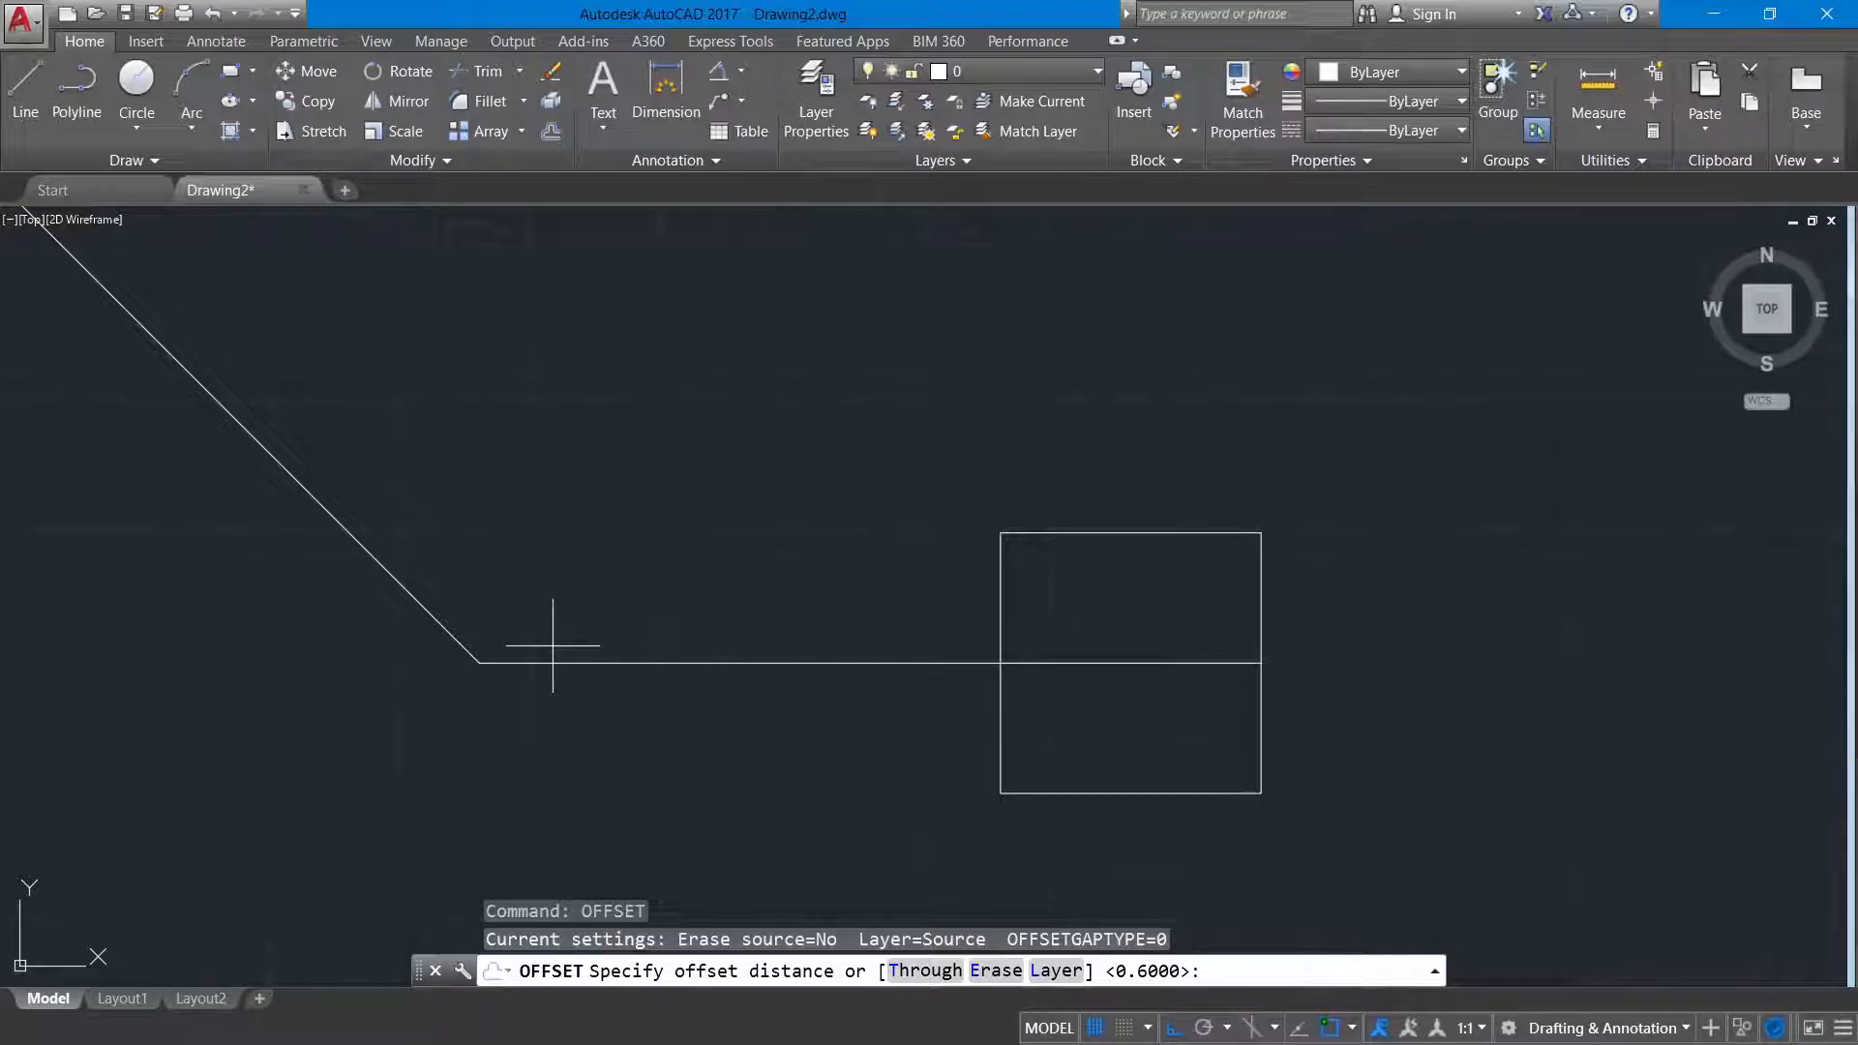
key("Return")
left_click(556, 662)
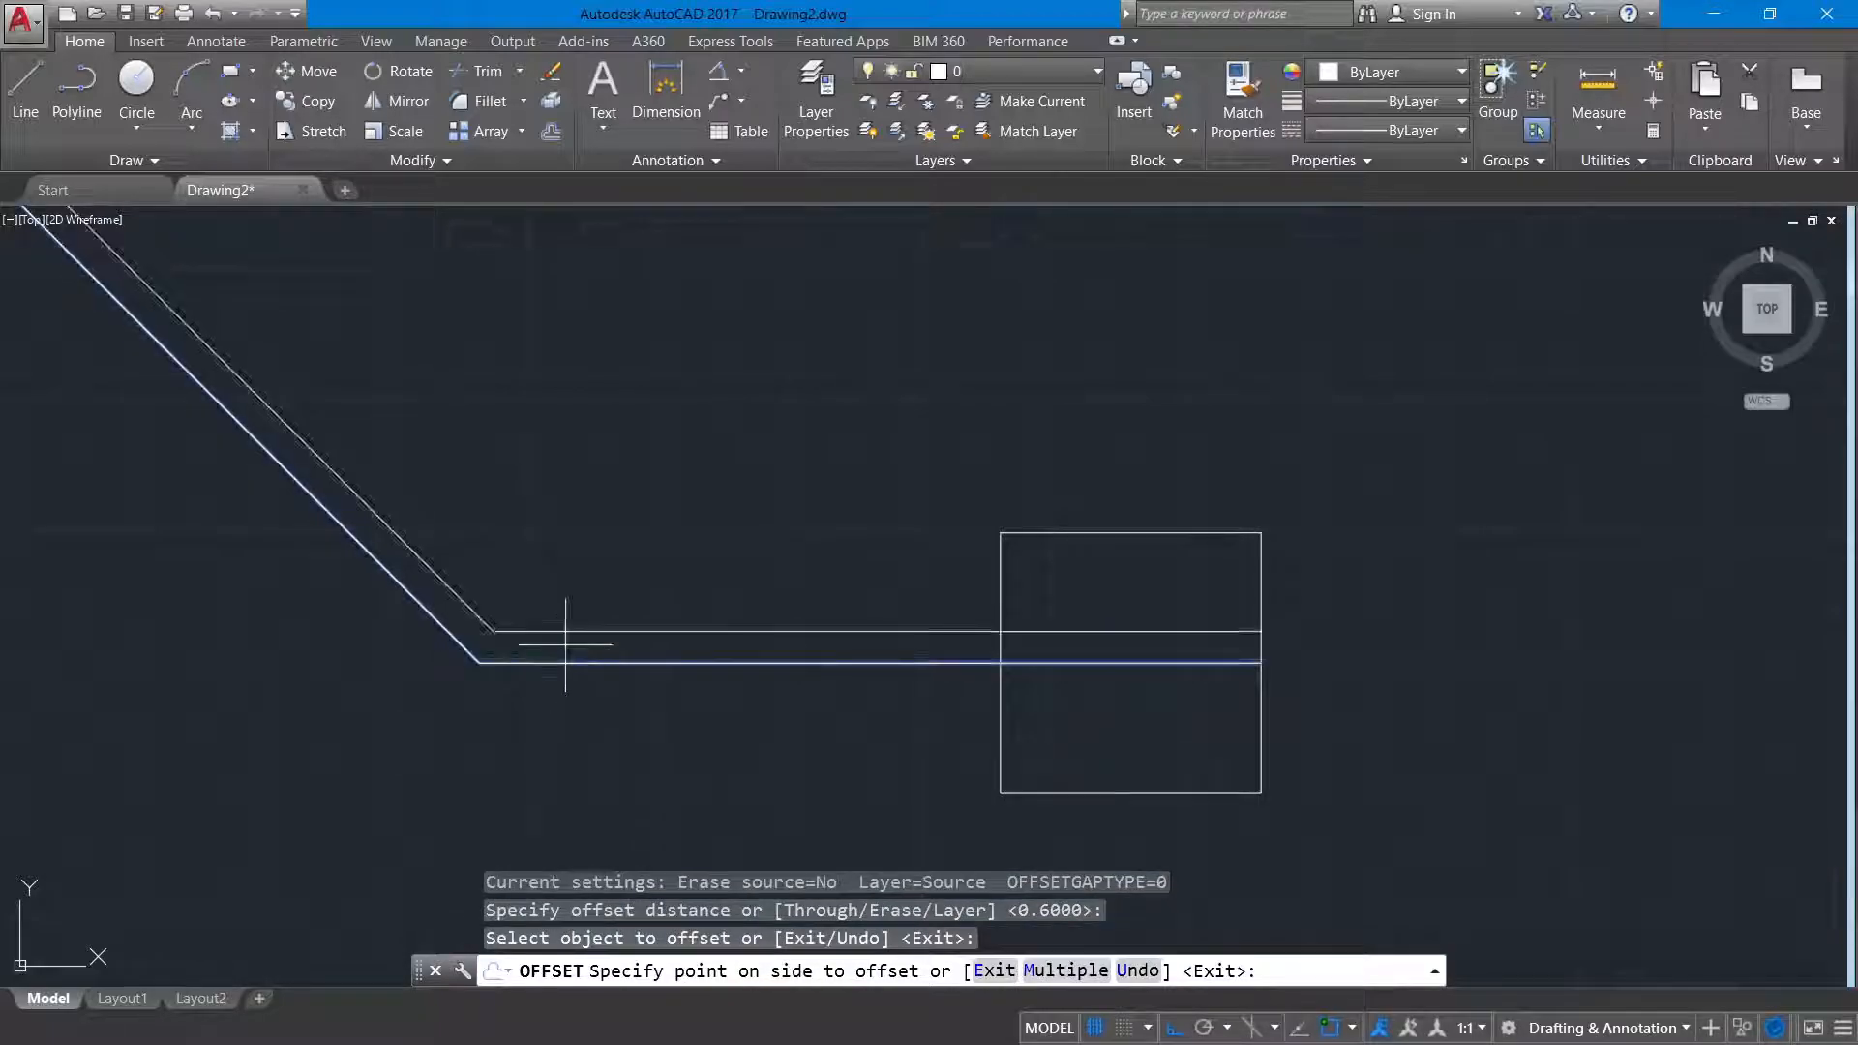
left_click(565, 644)
left_click(556, 663)
left_click(556, 696)
right_click(581, 602)
left_click(606, 610)
left_click(598, 661)
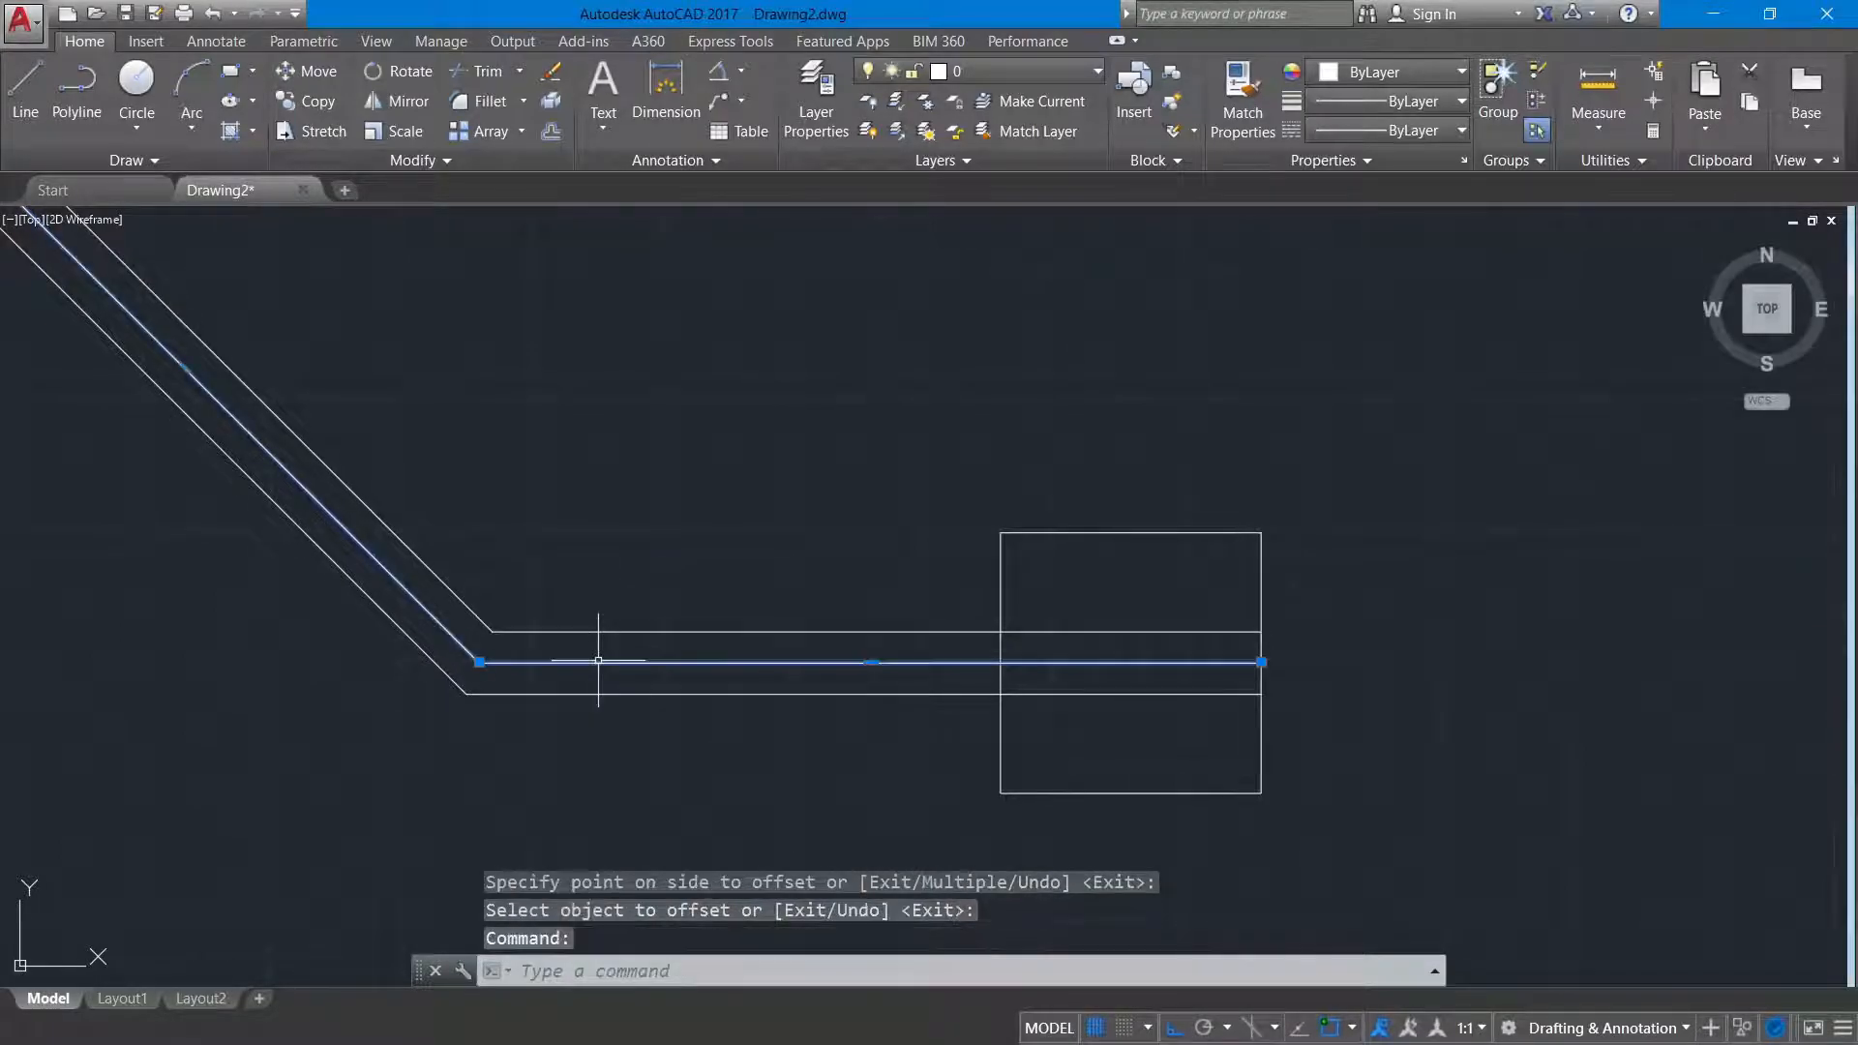
key("Delete")
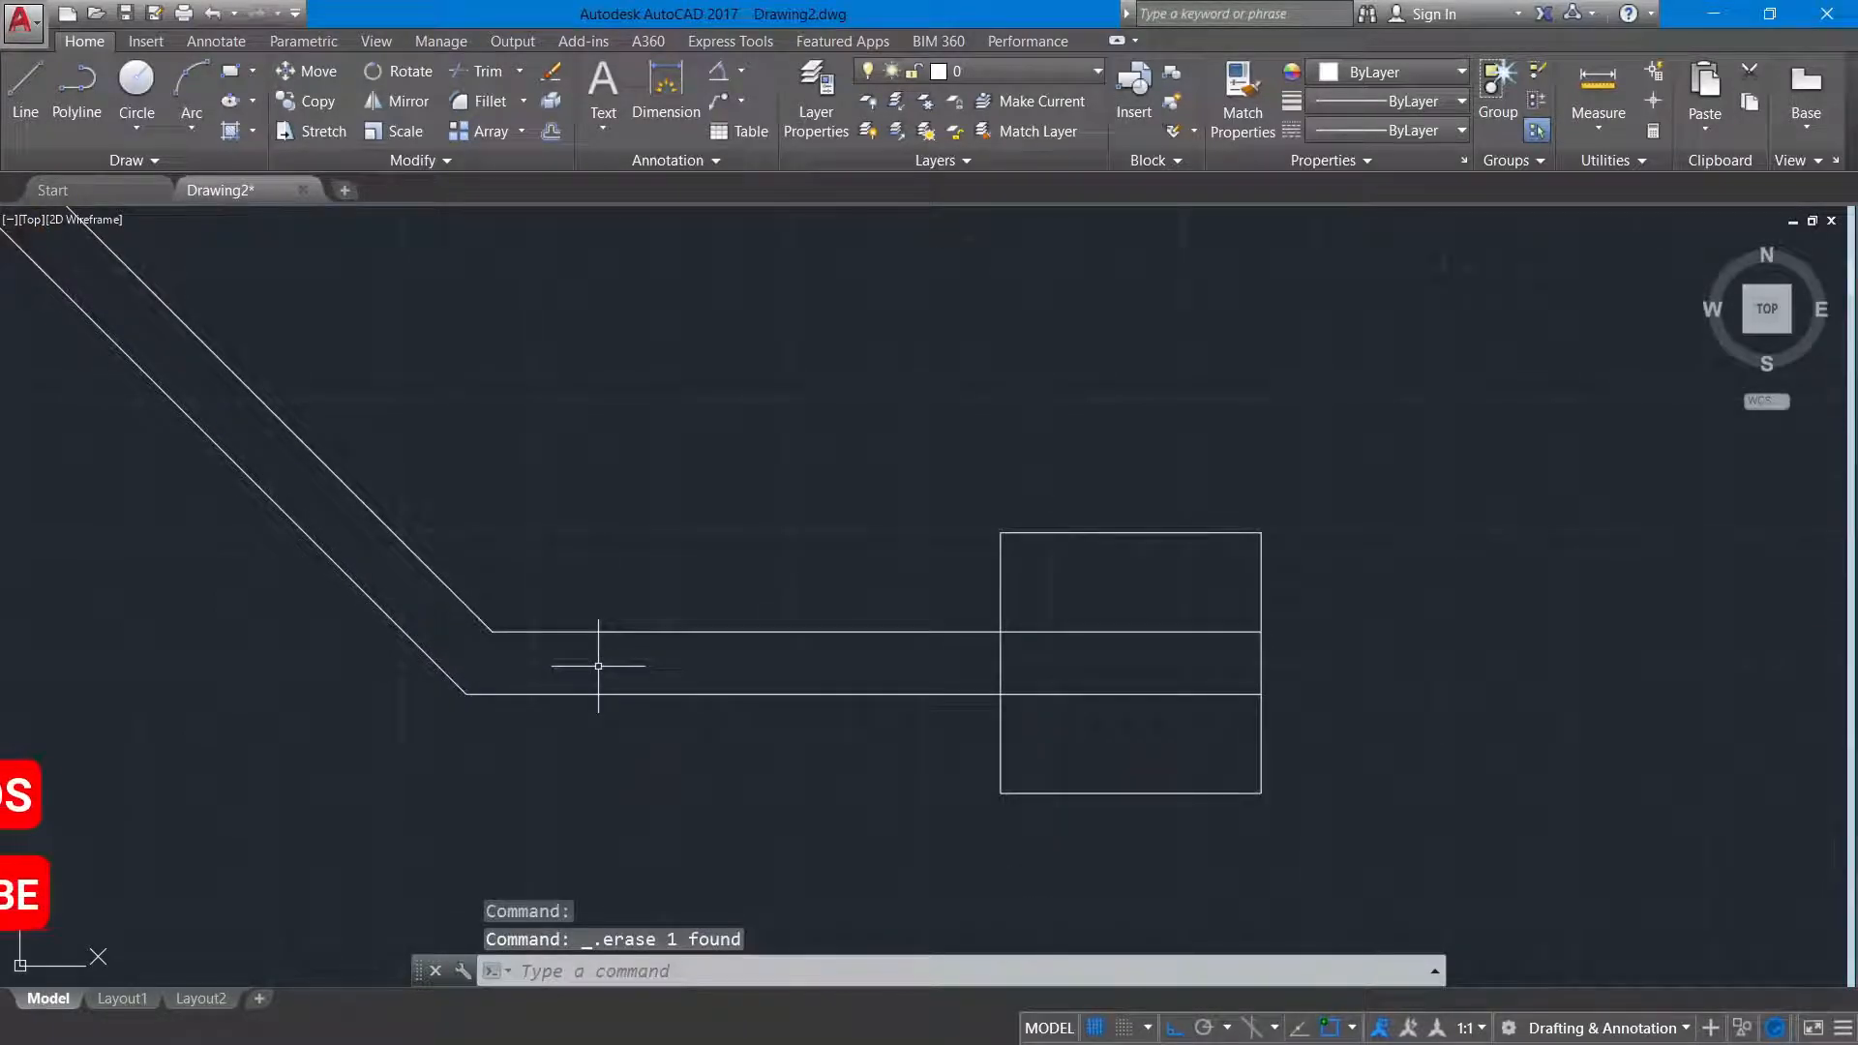
Step: Trim the branch edges inside the square and the square's side between the two branch edges
type("tr")
key("Return")
key("Return")
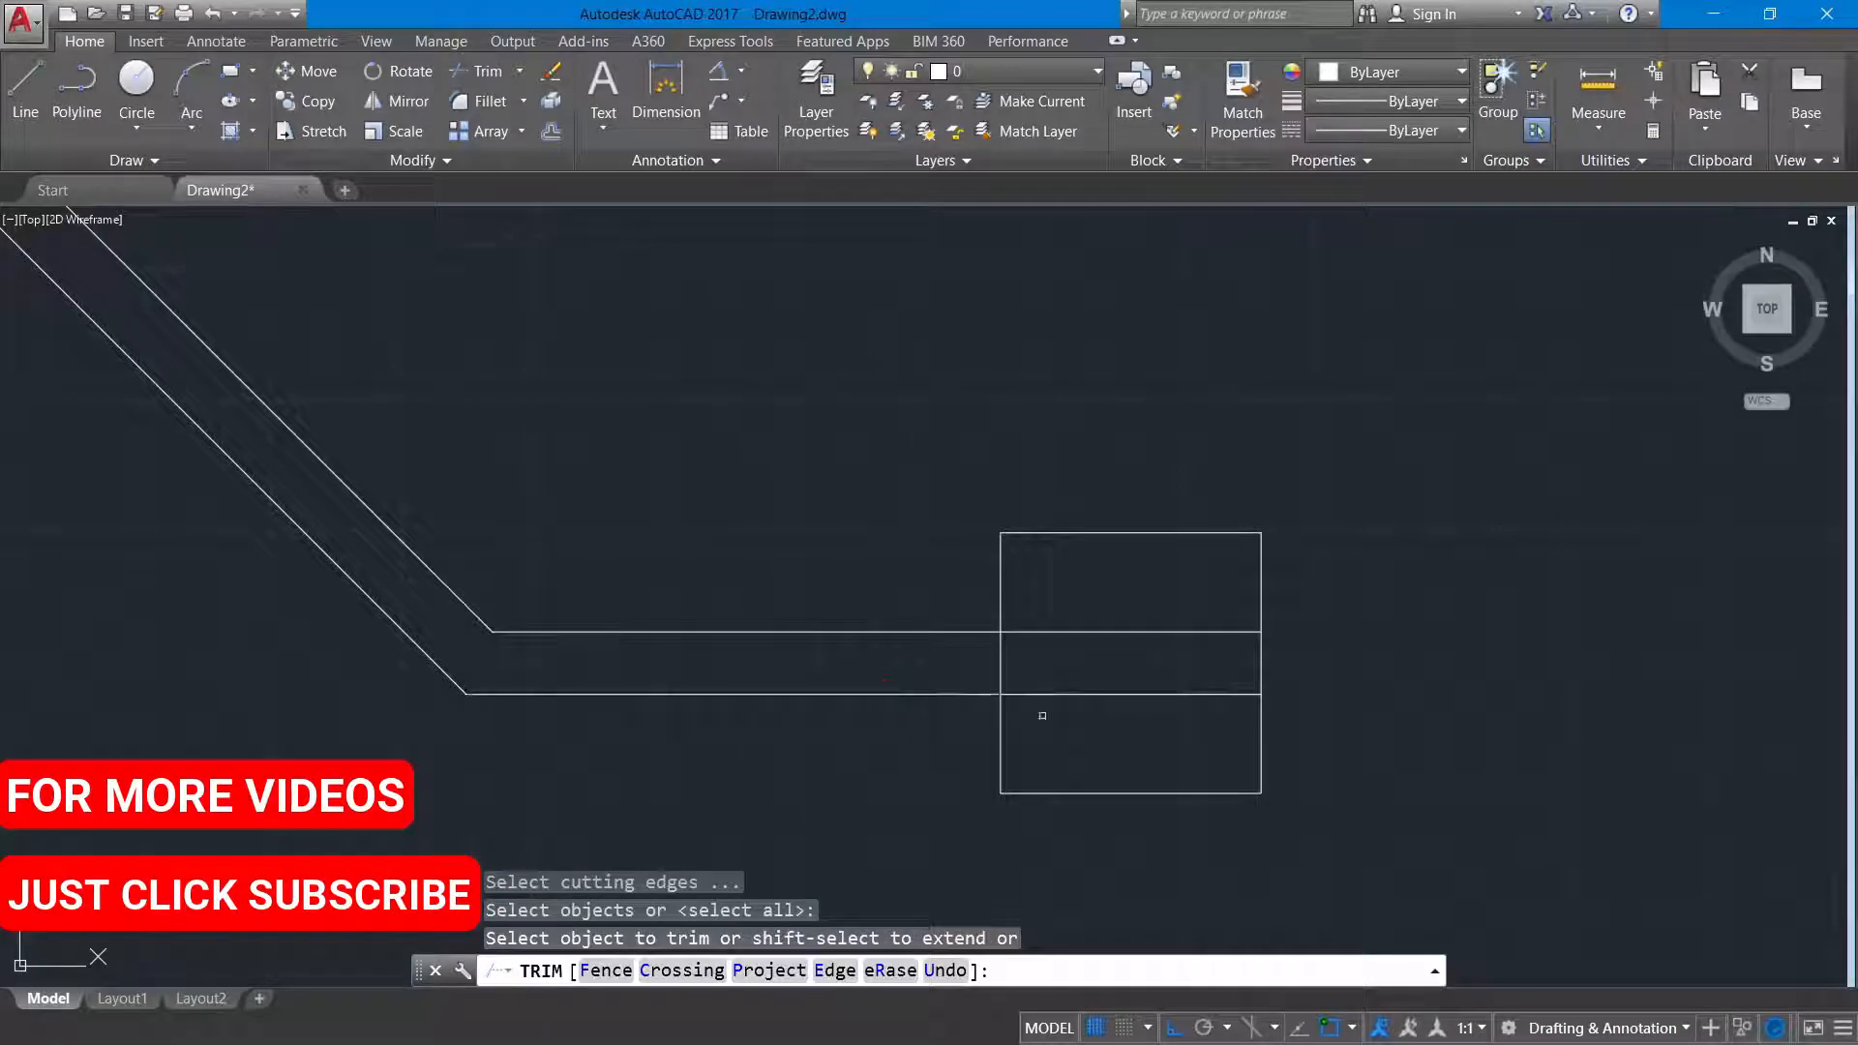
left_click(1101, 712)
left_click(1076, 624)
left_click(1029, 667)
left_click(995, 654)
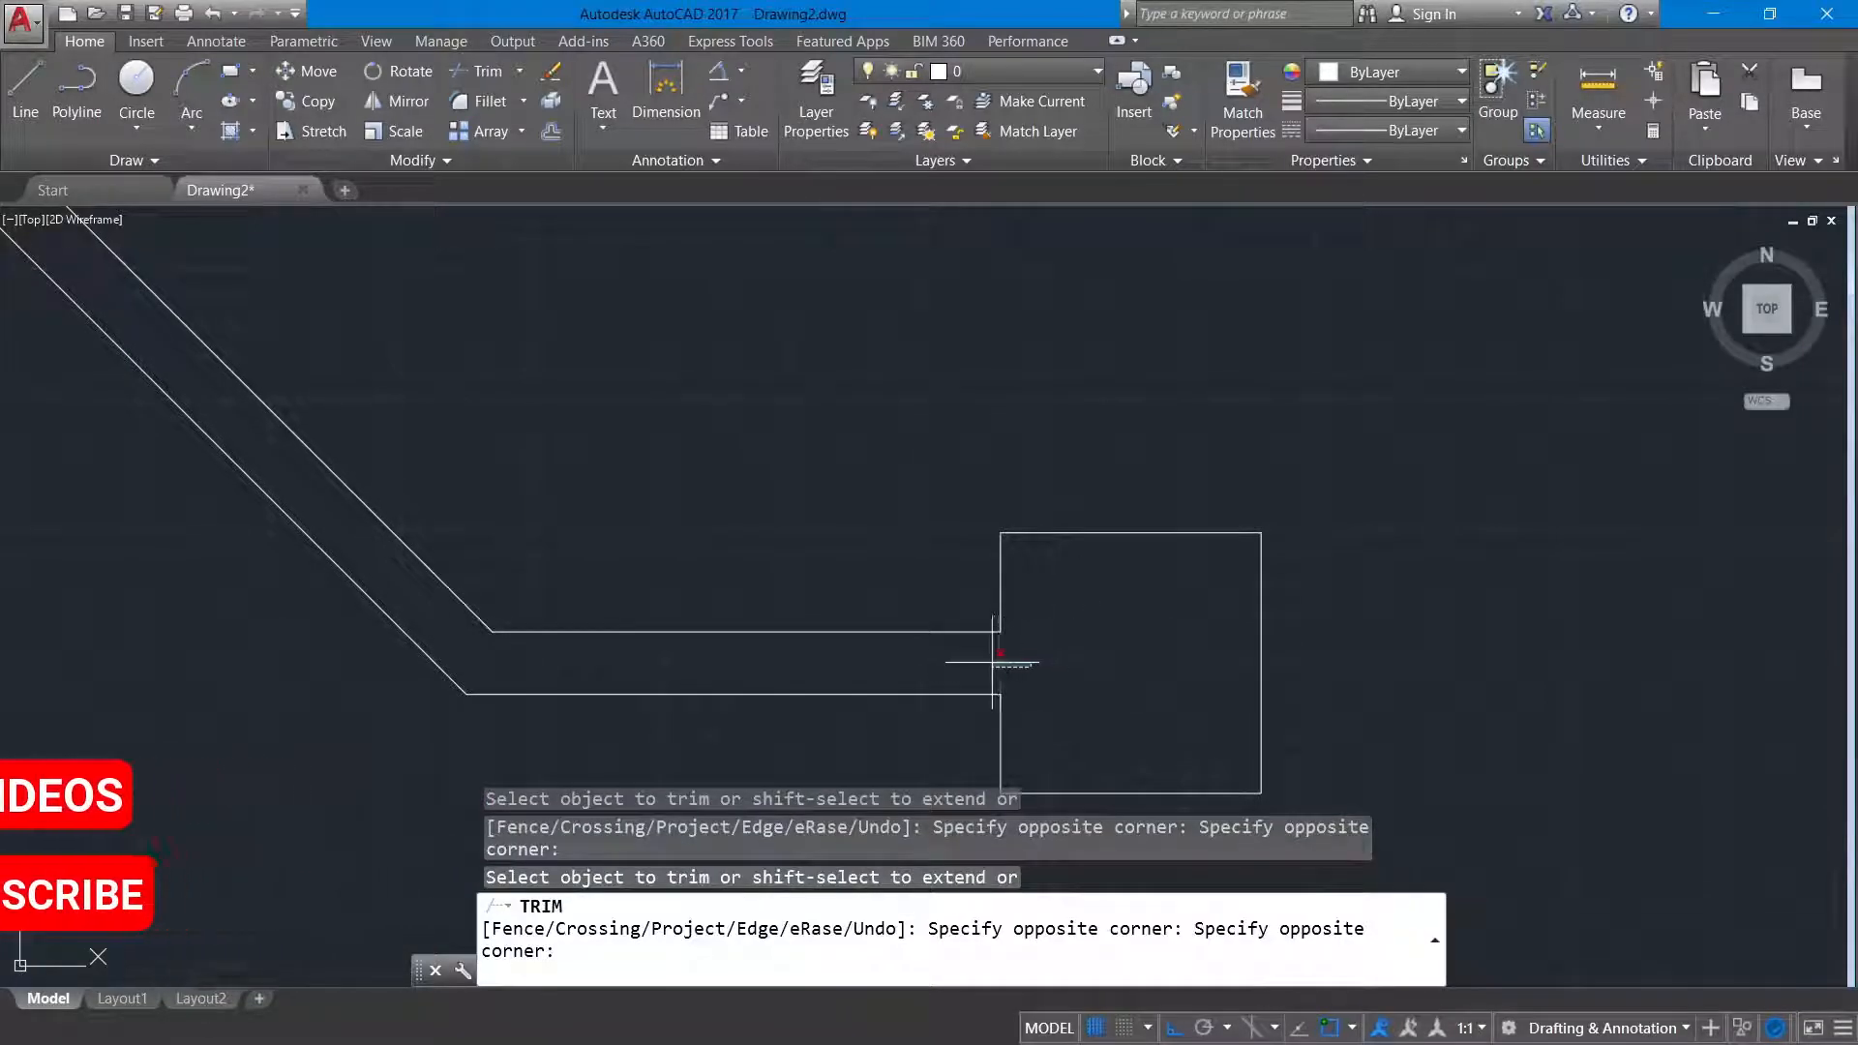
Step: Trim the lower branch's edge ends, the vertical line's upper end and the shaft's lower edge where the branch meets the shaft
scroll(1019, 658, "down", 4)
middle_click_drag(748, 567, 860, 703)
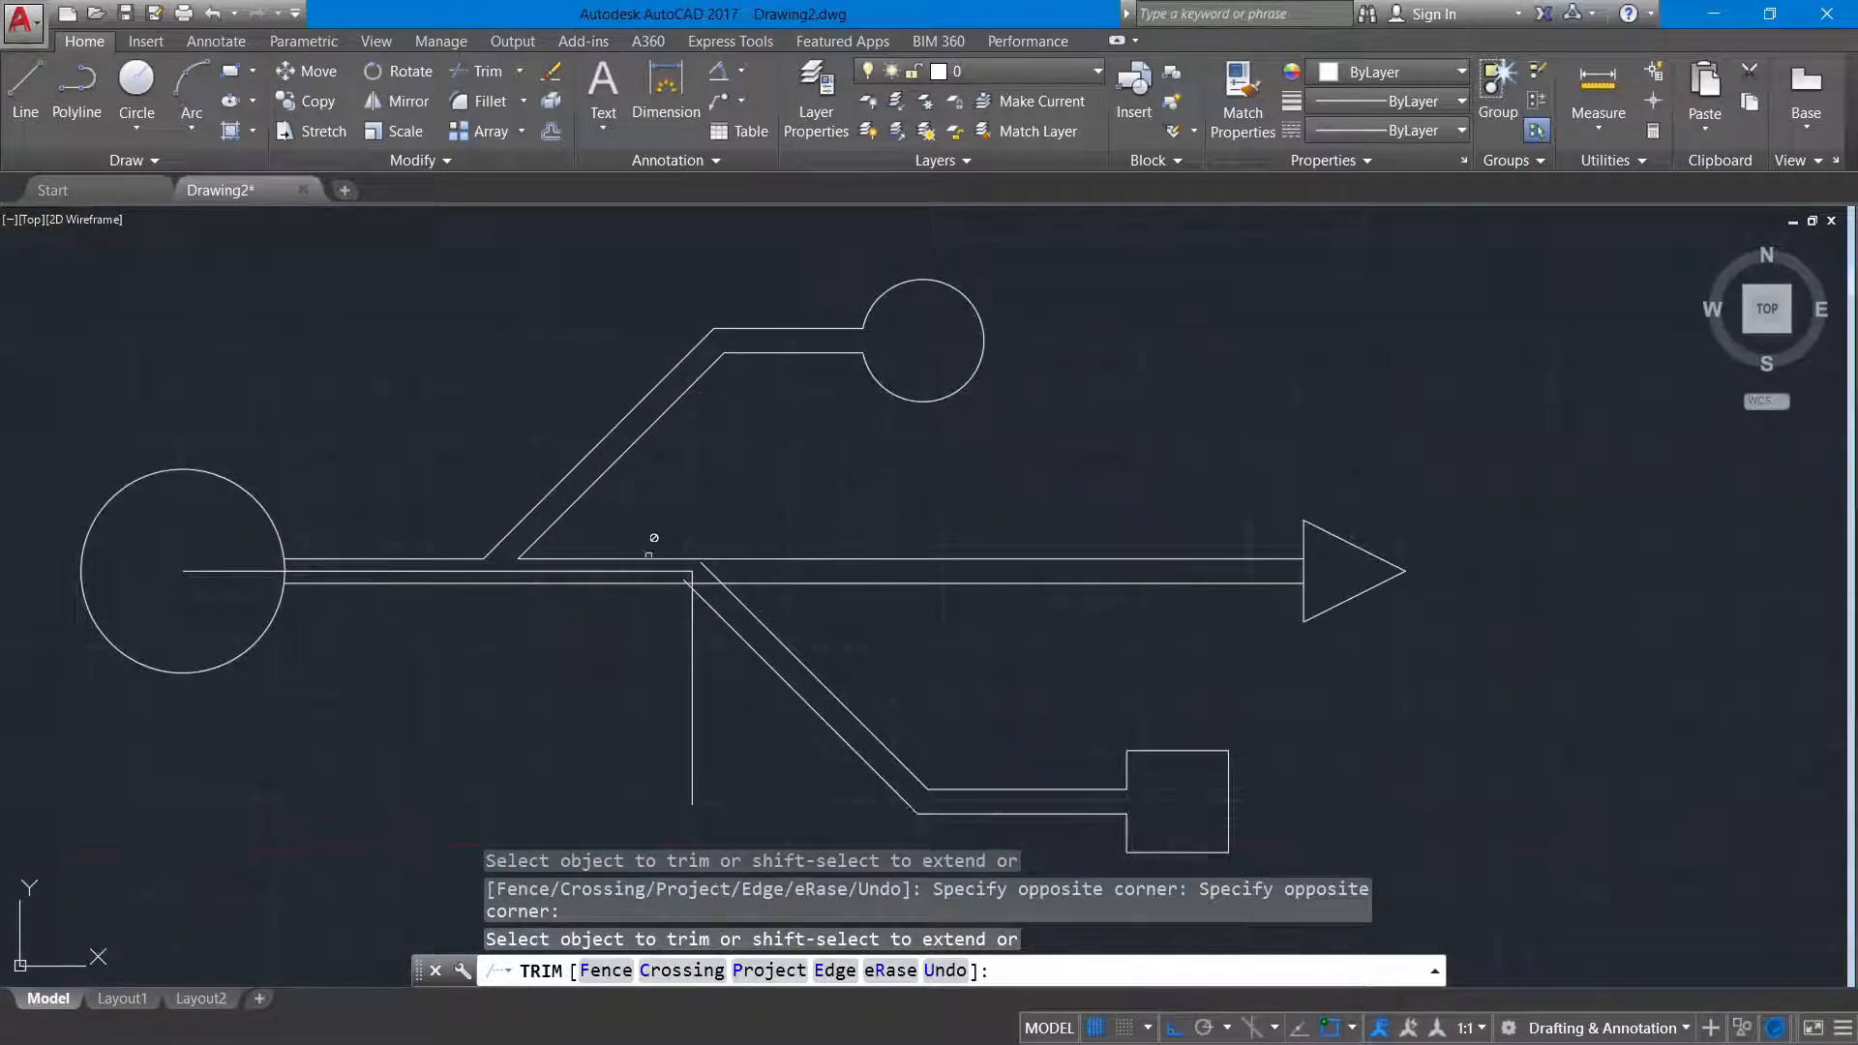
left_click(650, 556)
scroll(680, 579, "up", 8)
scroll(675, 548, "up", 8)
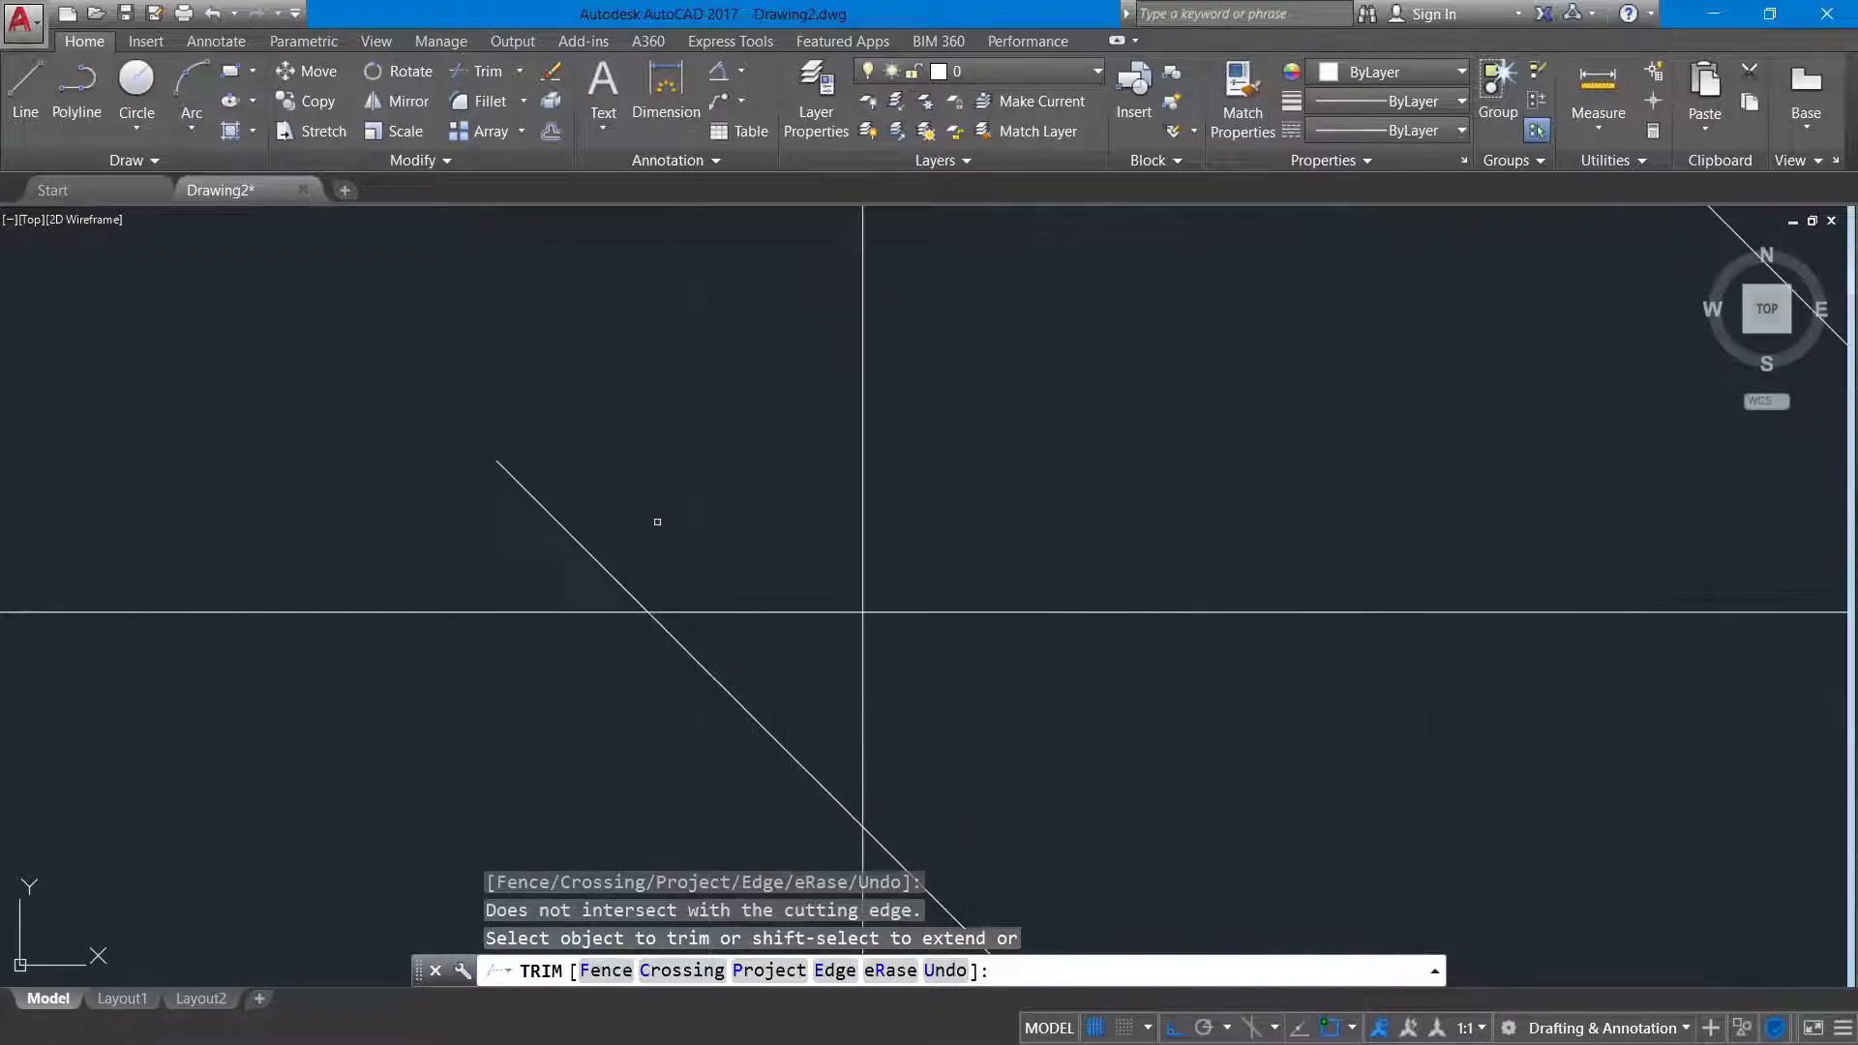
left_click(654, 518)
left_click(499, 518)
left_click(695, 552)
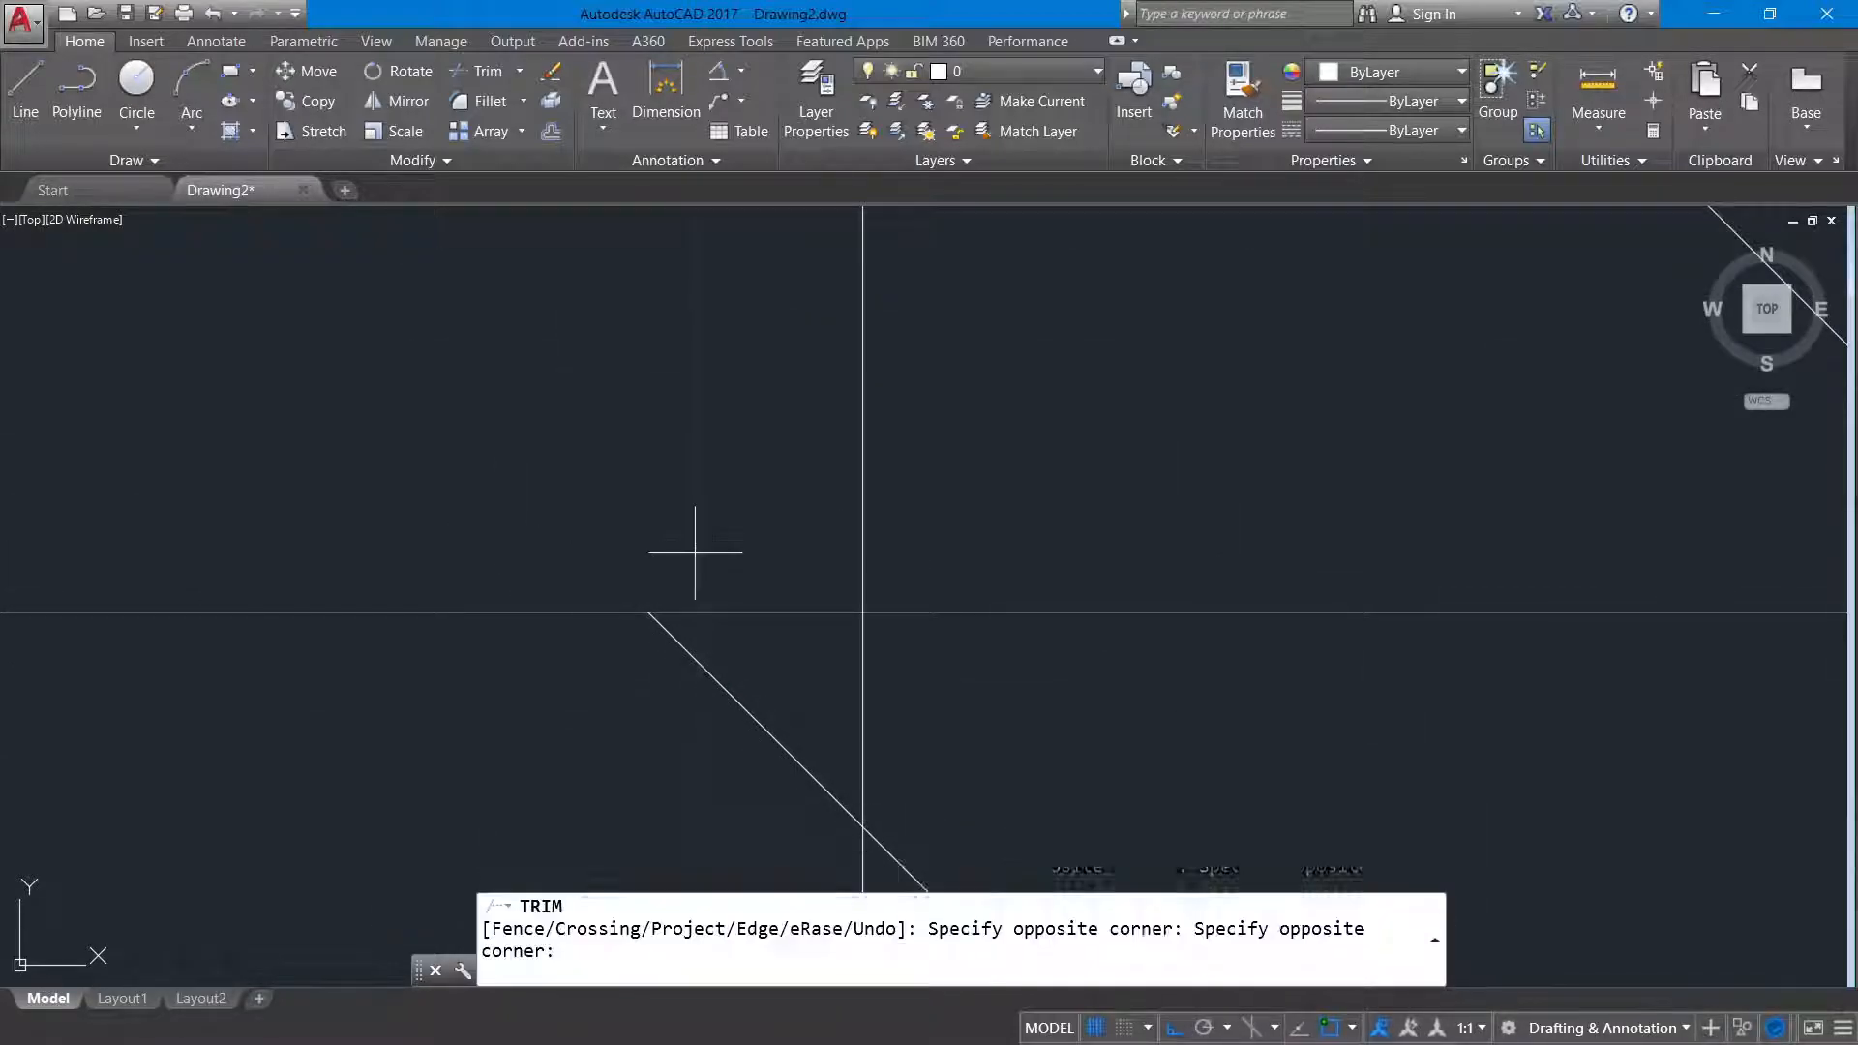
left_click(851, 635)
scroll(917, 613, "down", 6)
scroll(966, 603, "down", 6)
left_click(1004, 587)
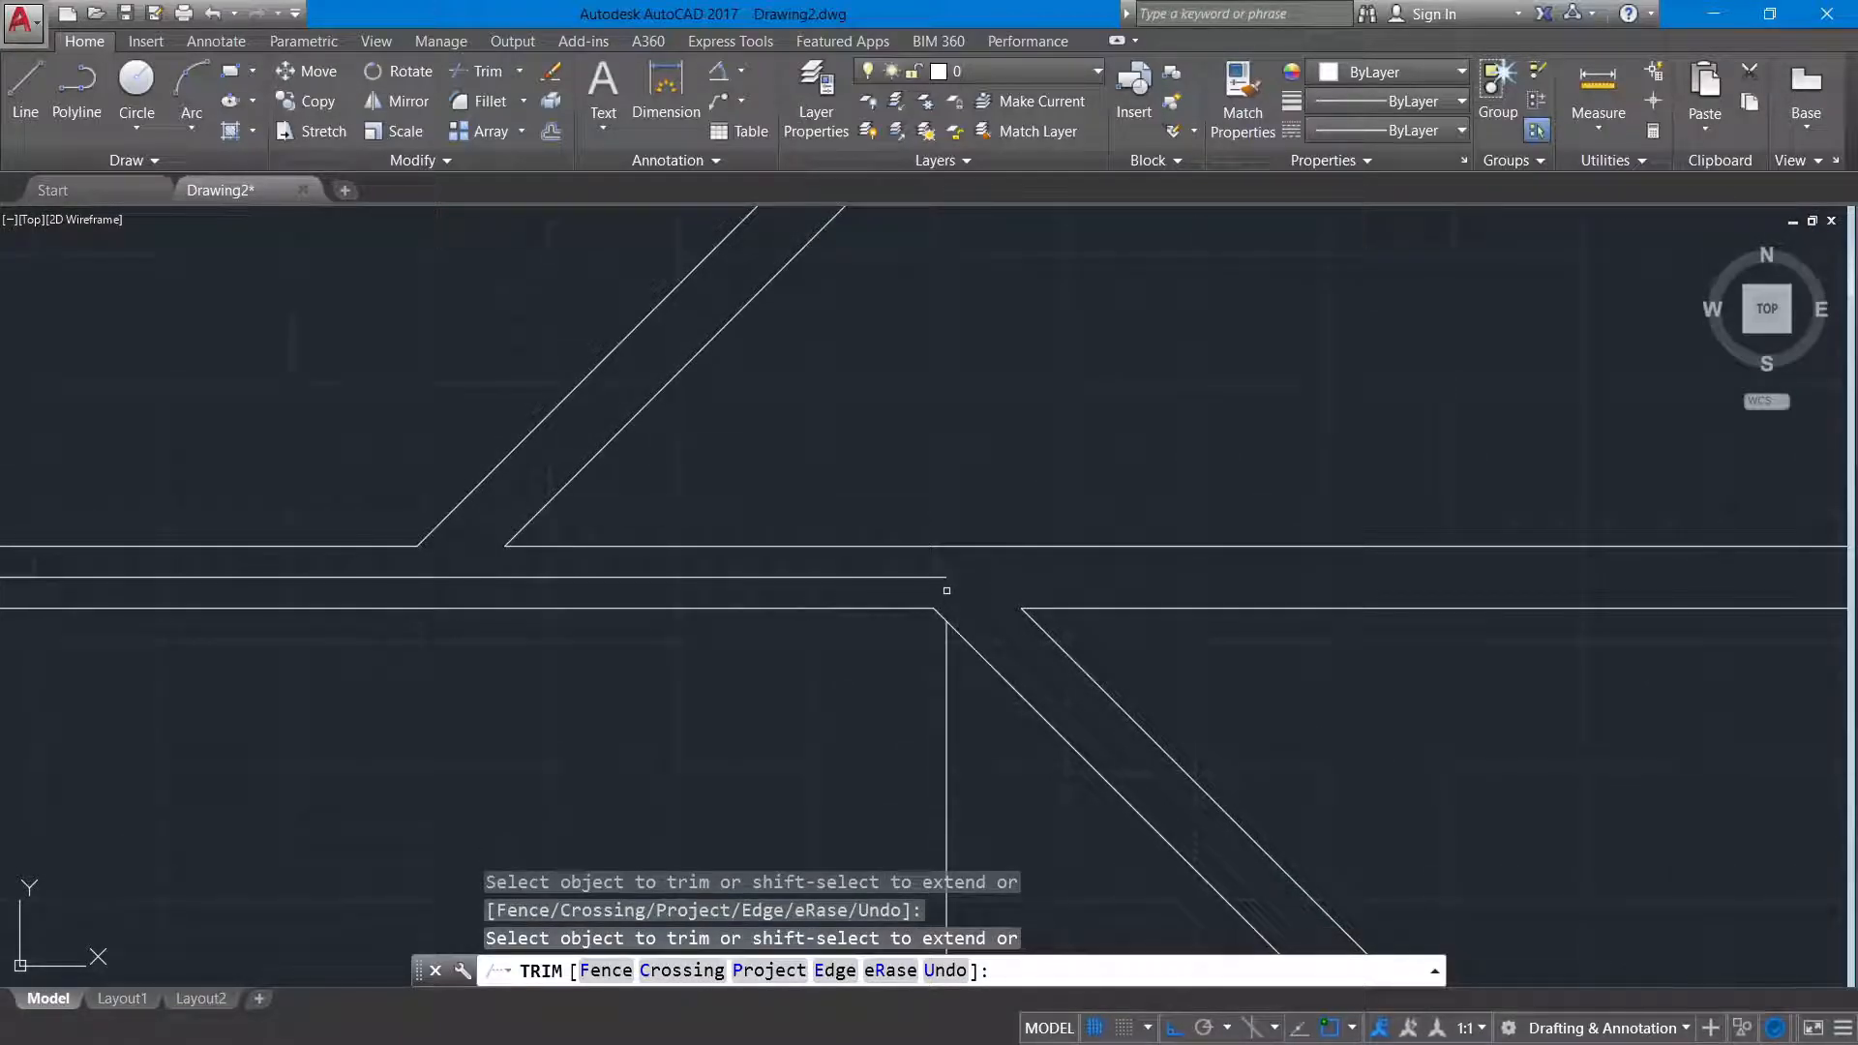
Step: Delete the vertical construction line and the leftover horizontal centre line inside the shaft
key("Escape")
key("Escape")
left_click(945, 746)
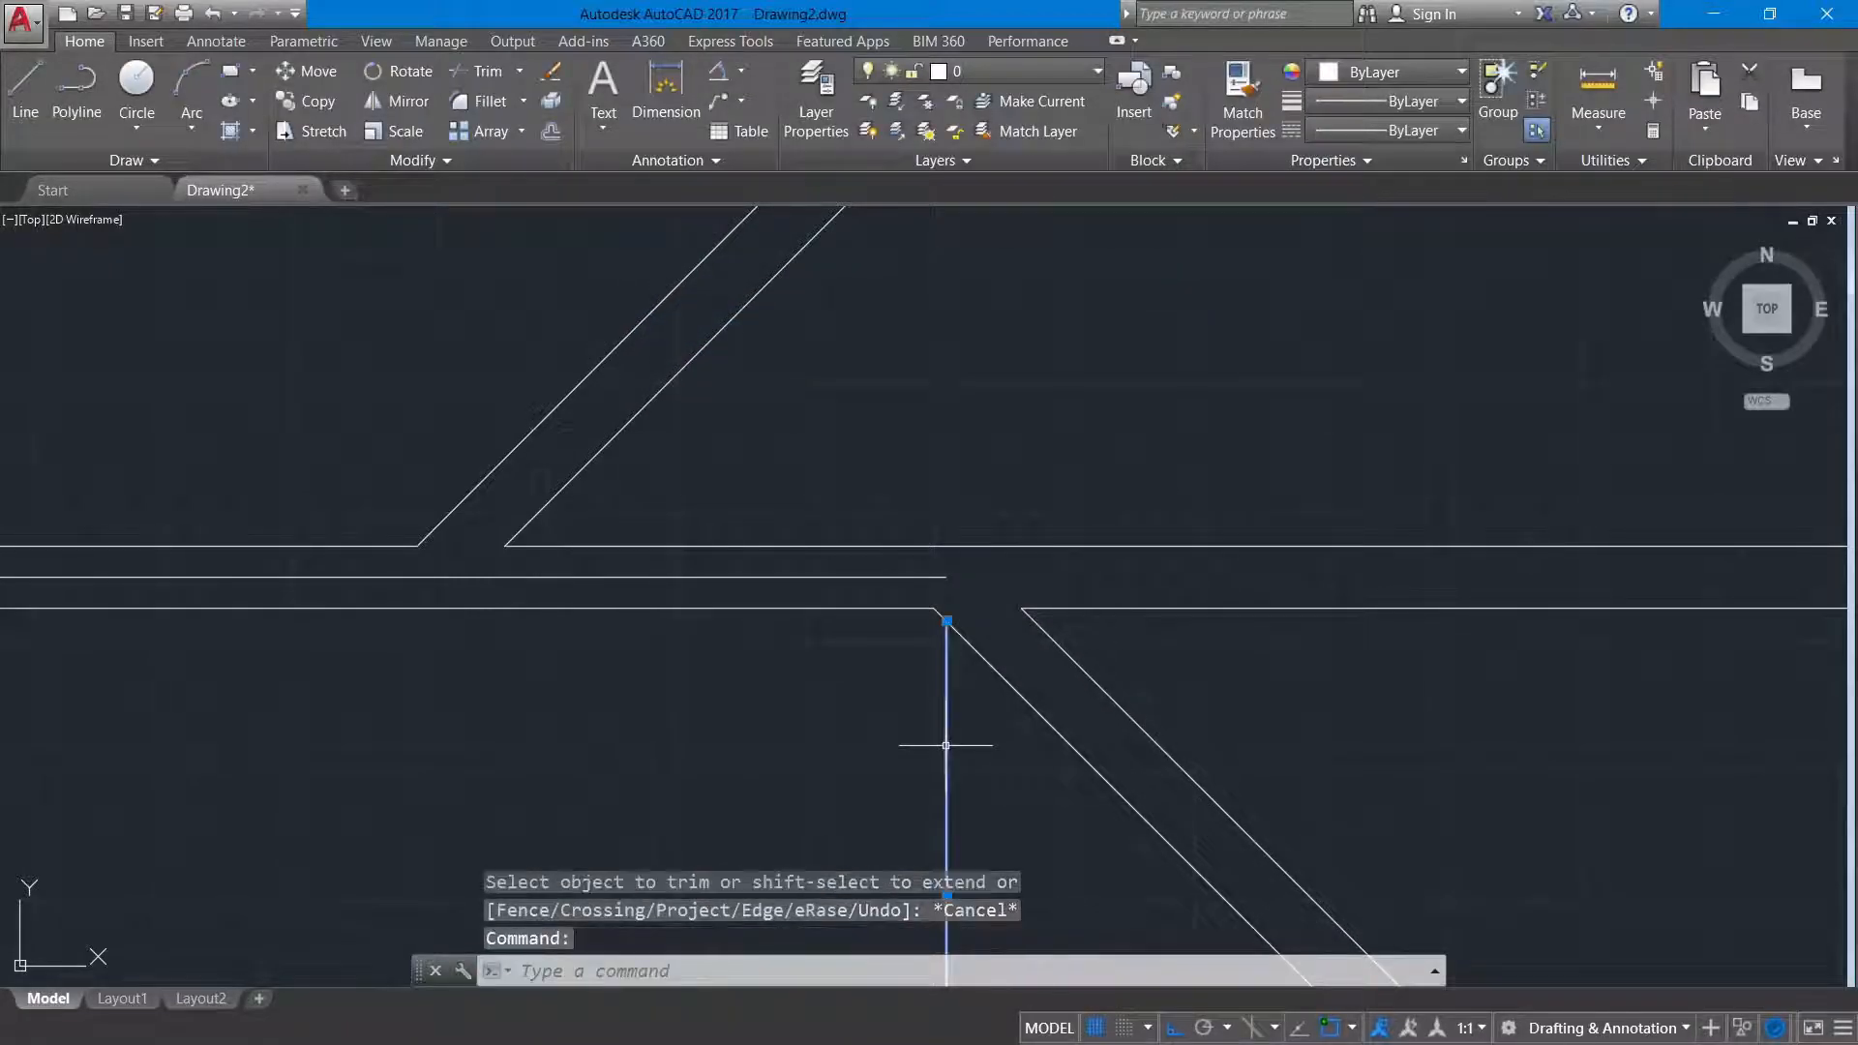
key("Delete")
left_click(945, 578)
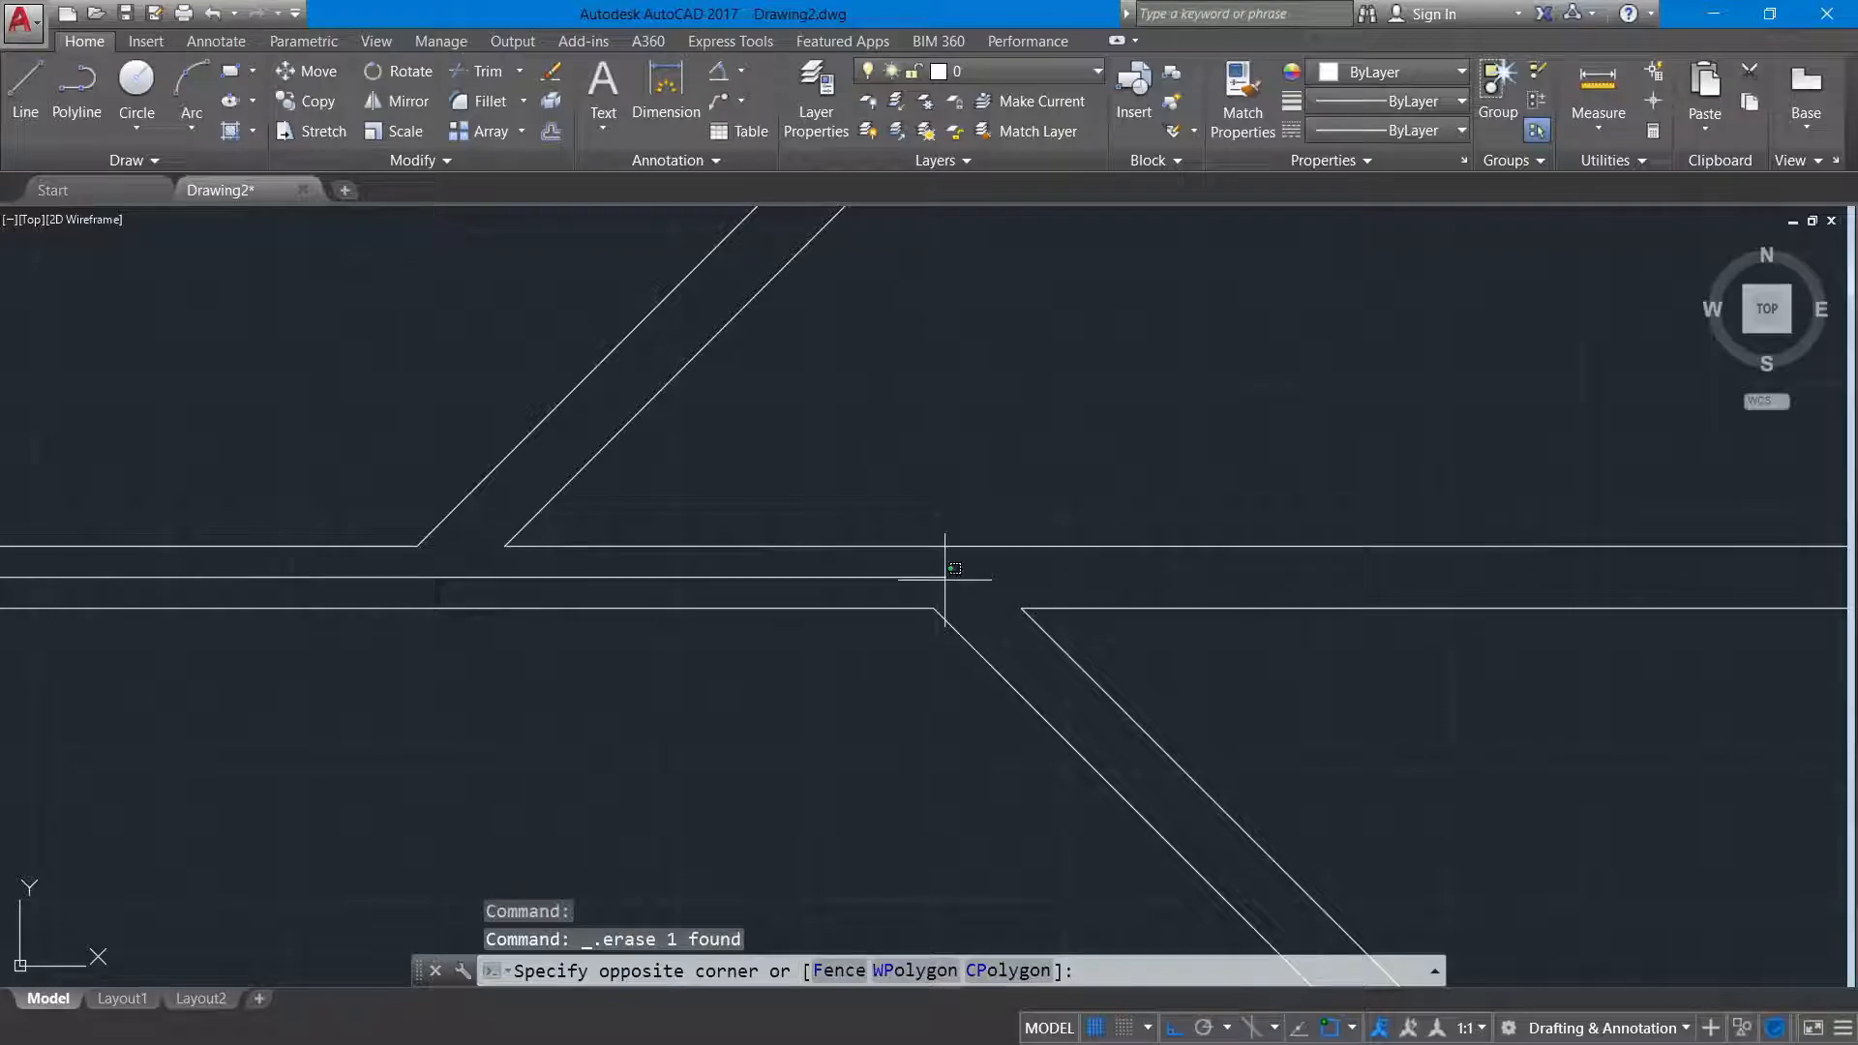
key("Escape")
Step: Trim the large circle's arc and the triangle's base side between the two shaft edges
scroll(942, 577, "down", 6)
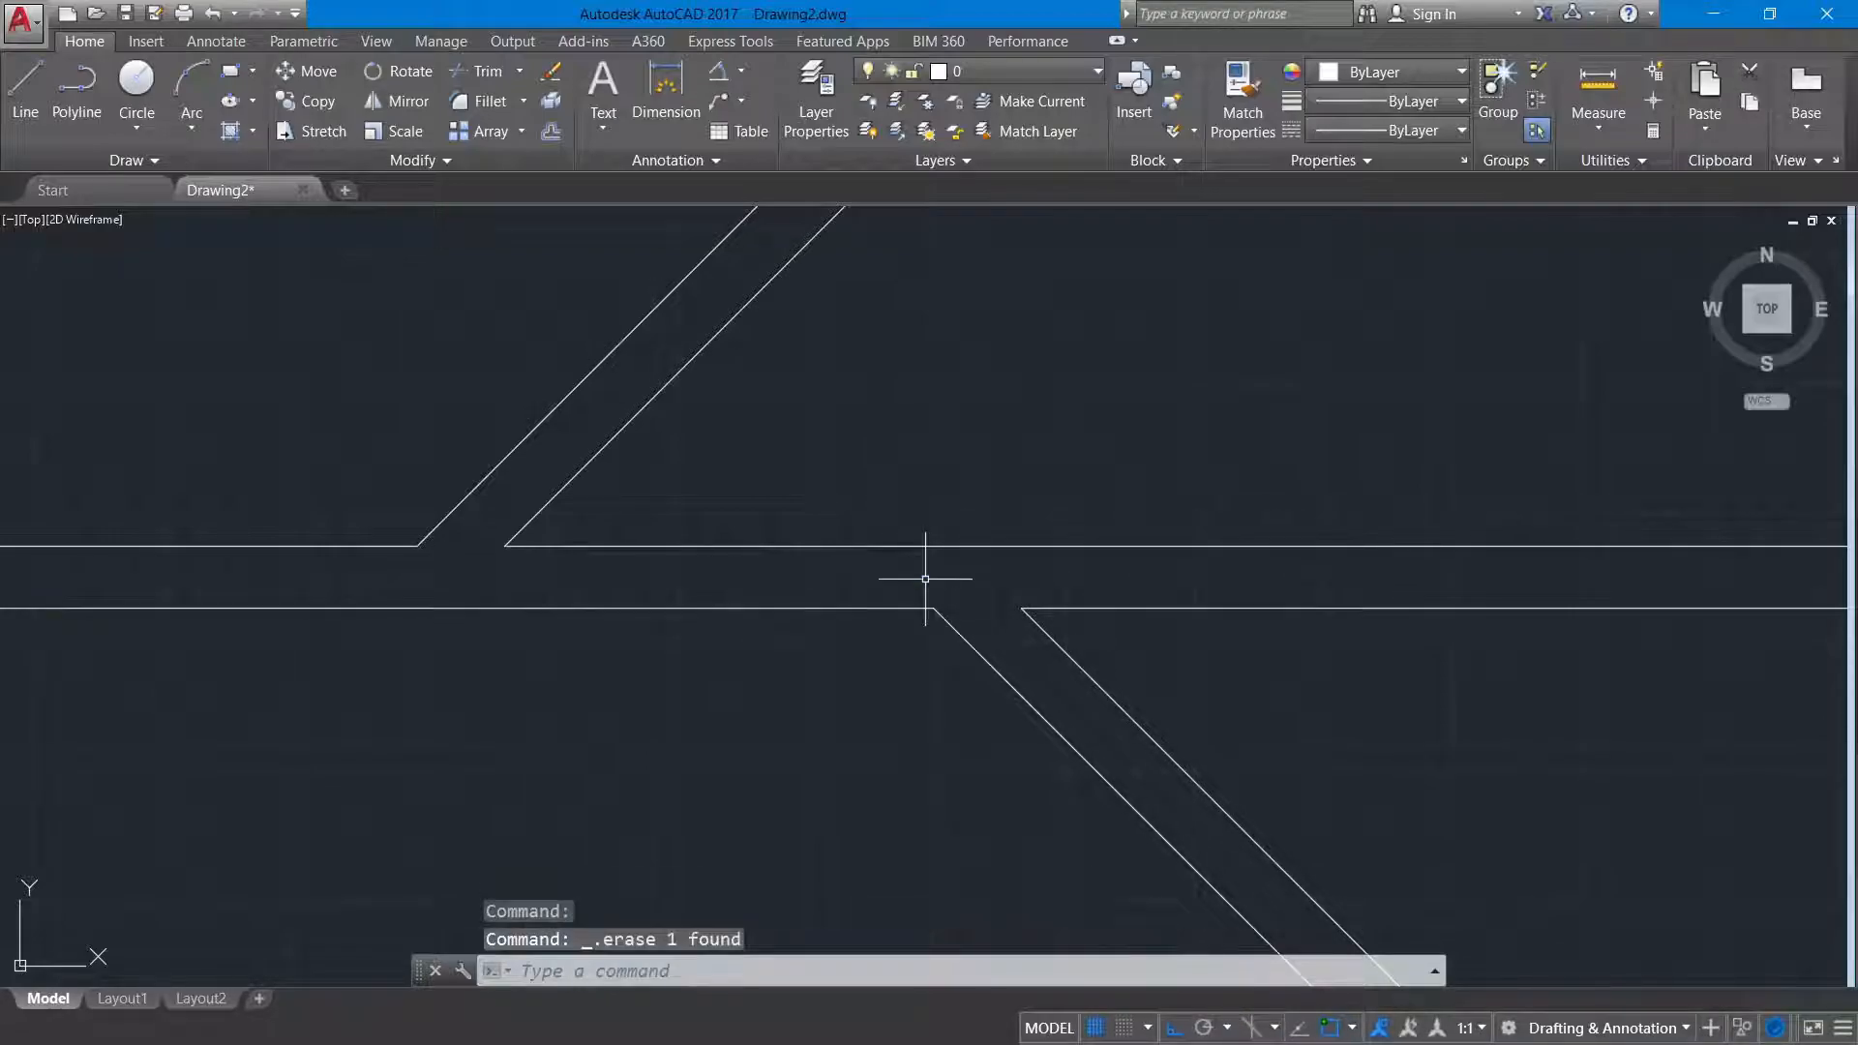
scroll(938, 600, "down", 3)
middle_click_drag(902, 699, 766, 728)
scroll(697, 664, "up", 3)
scroll(697, 664, "up", 2)
type("tr")
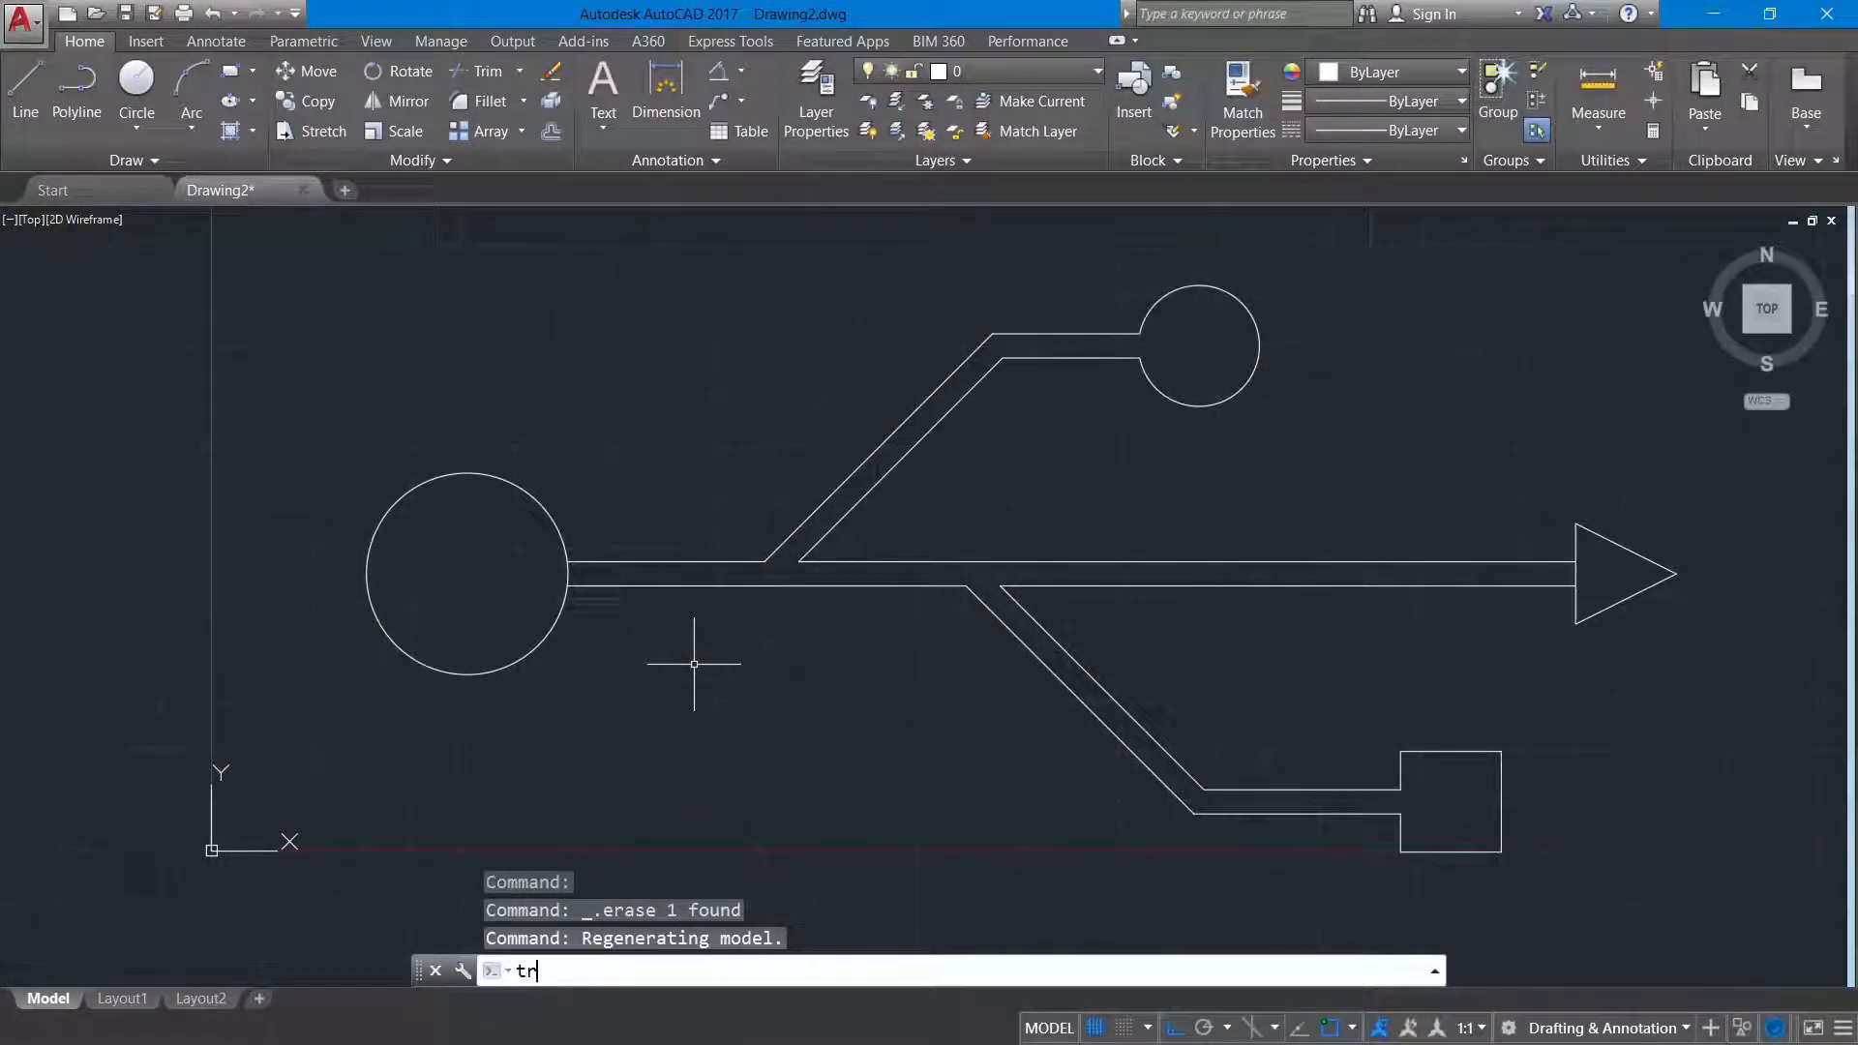
key("Return")
left_click(573, 576)
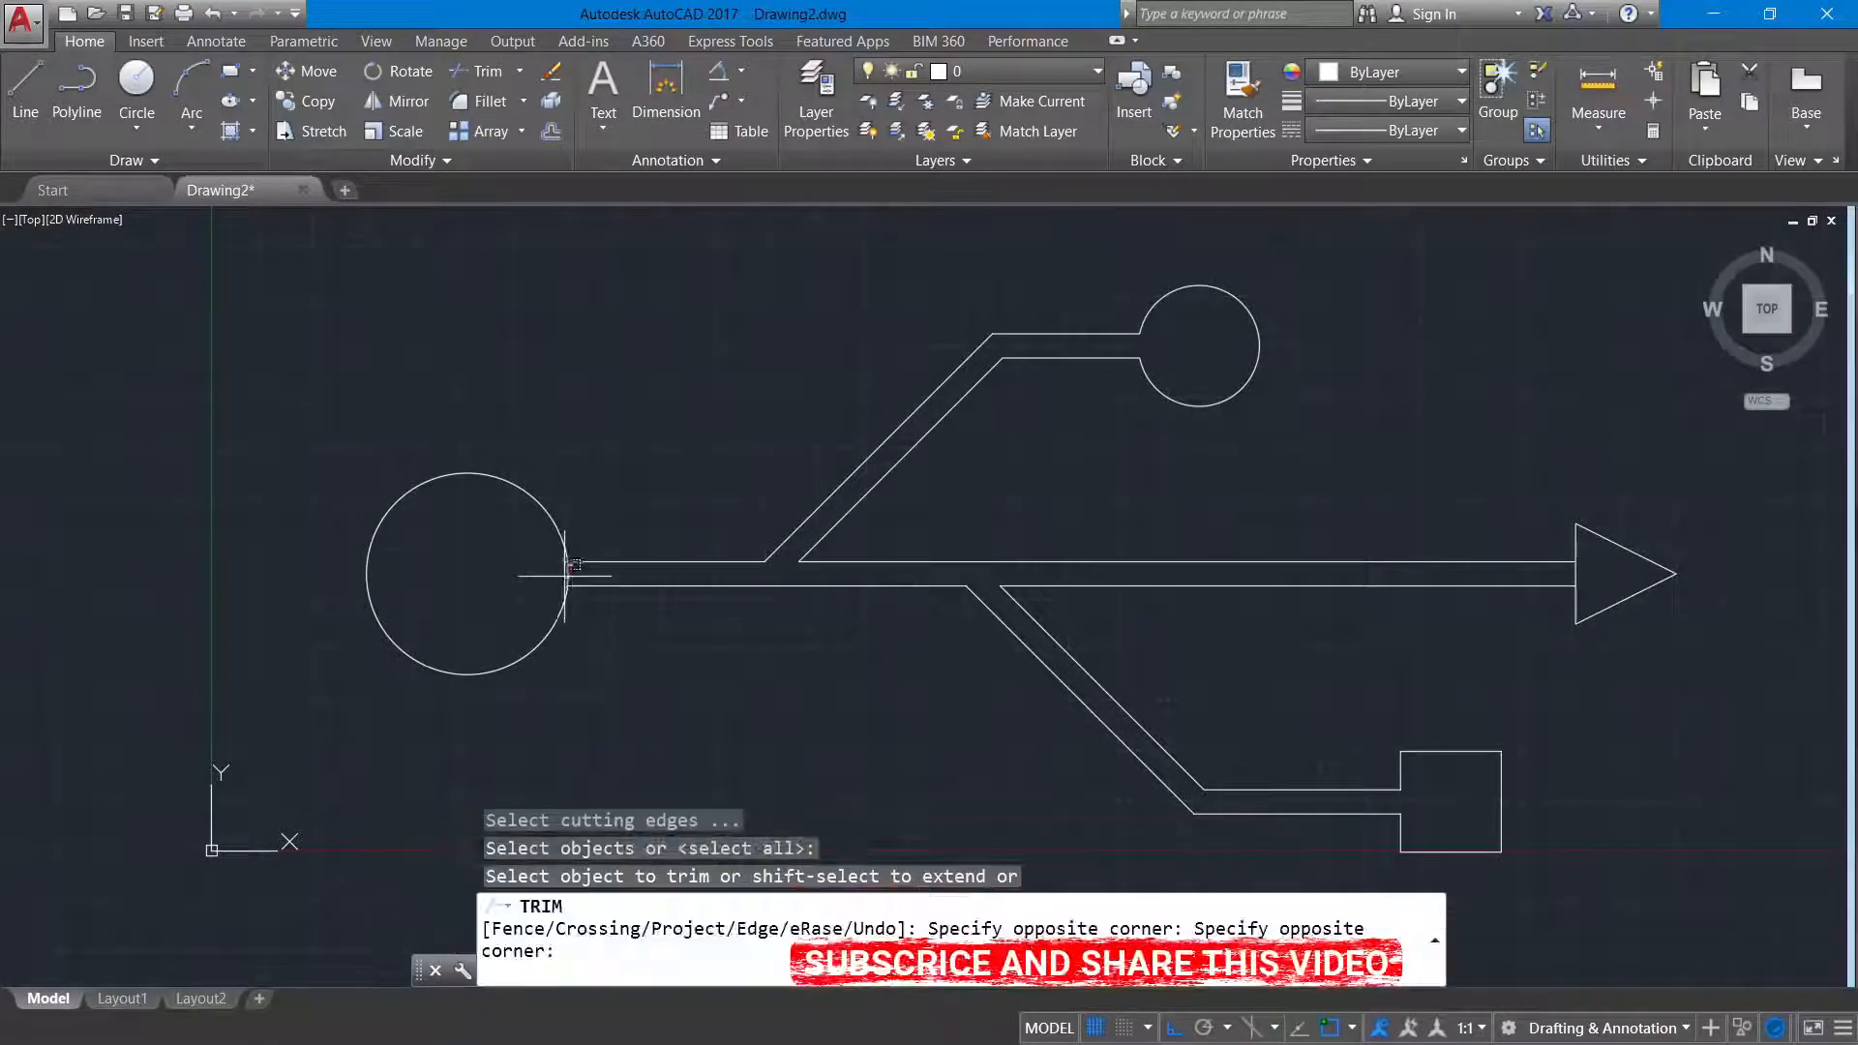
left_click(567, 574)
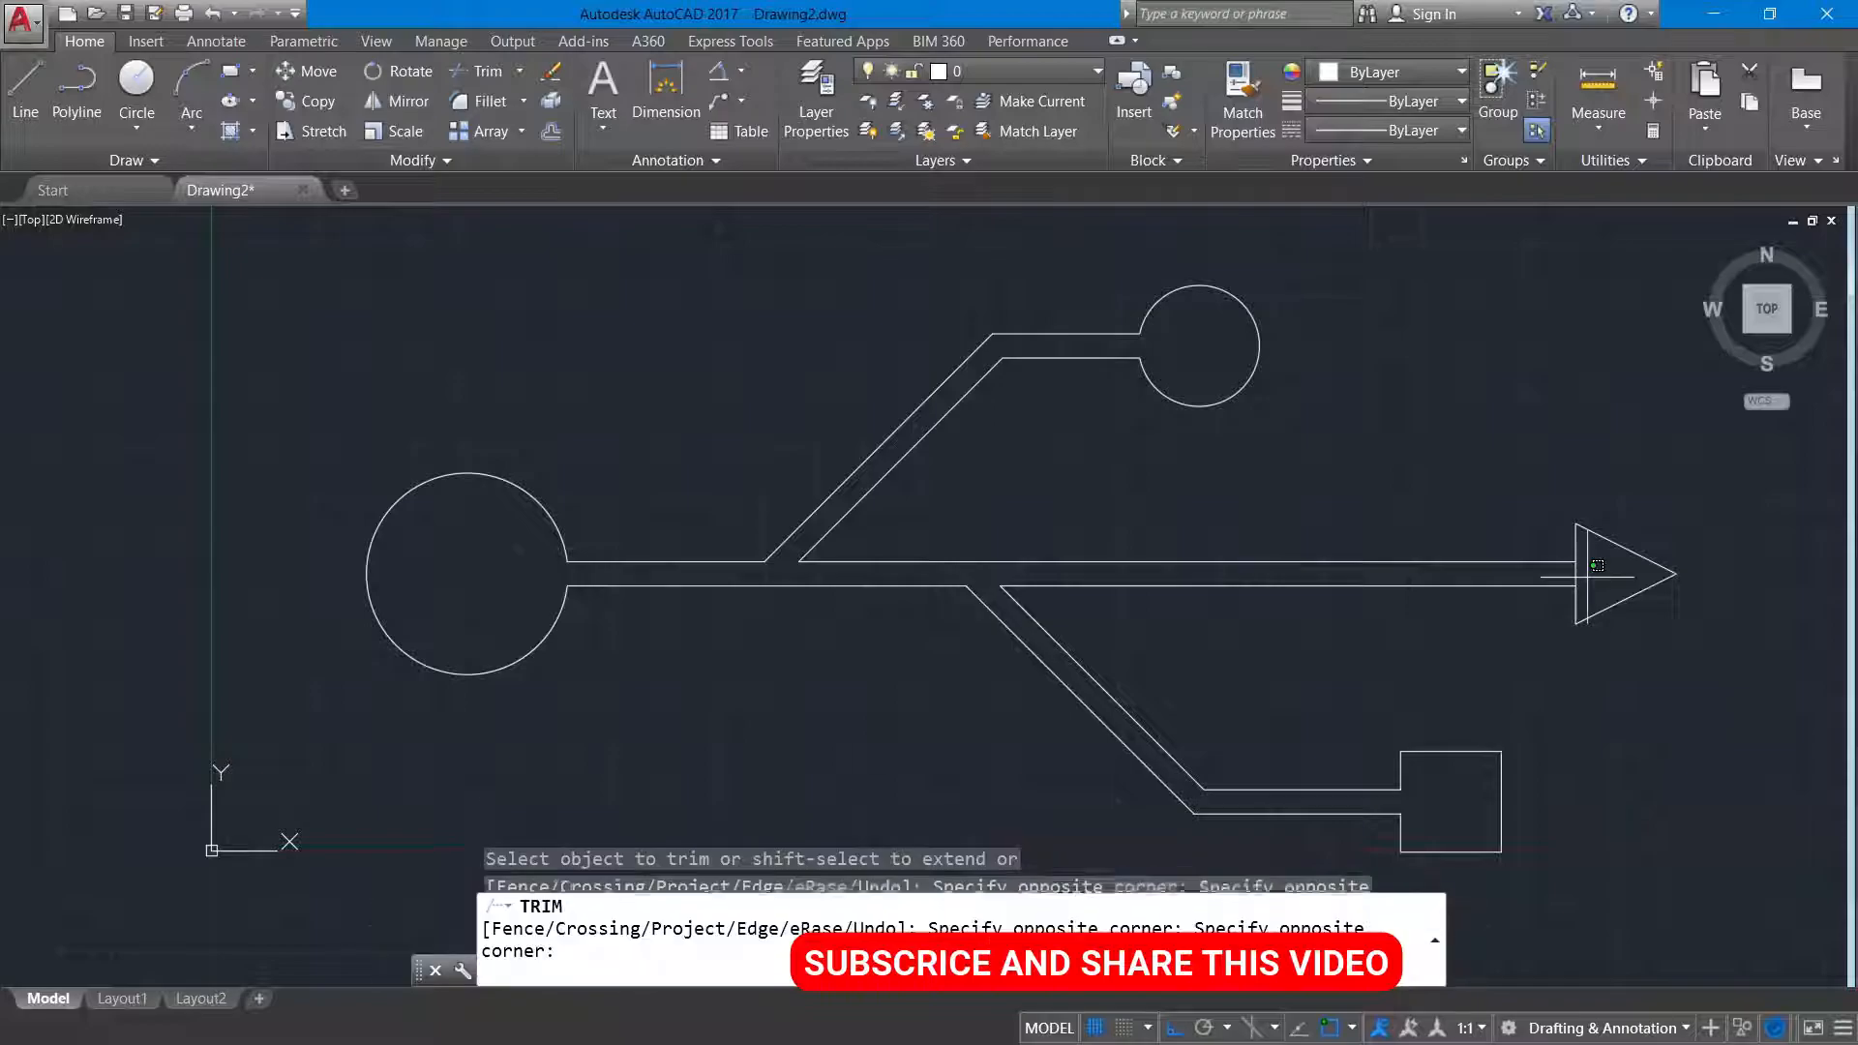
right_click(1470, 452)
left_click(1495, 473)
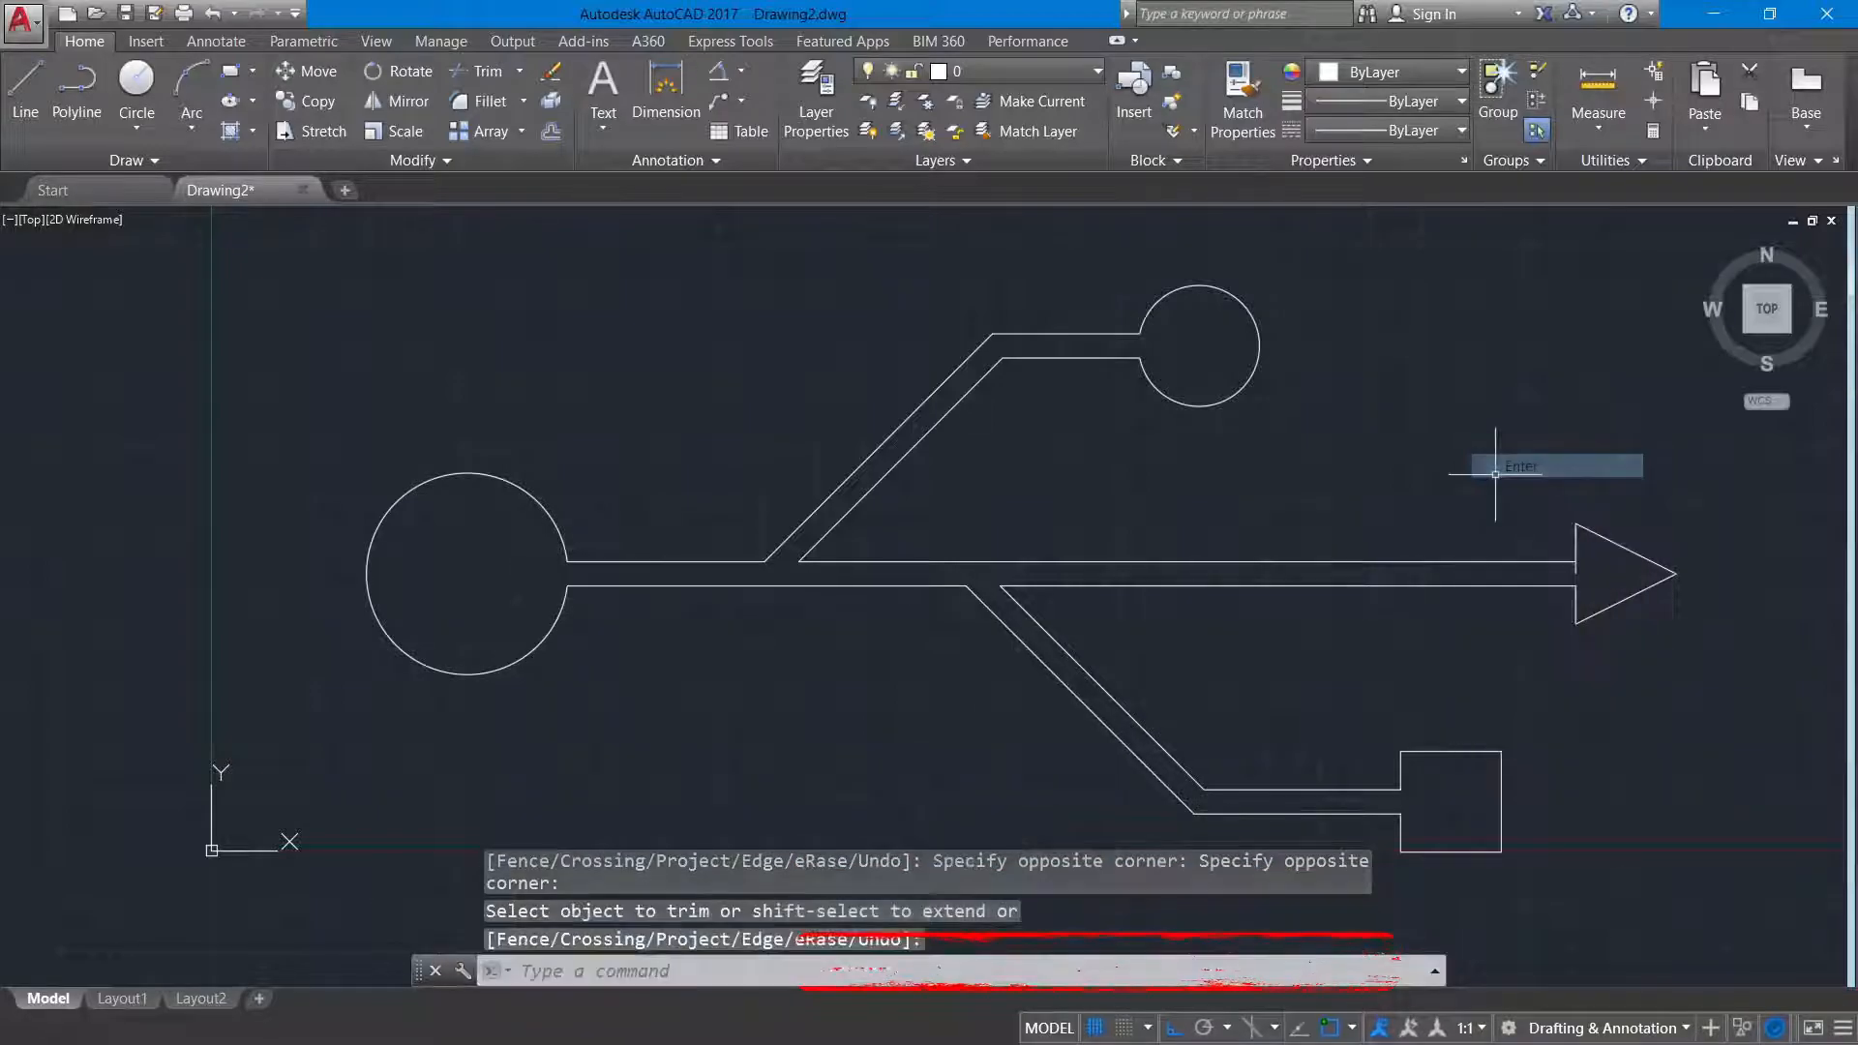
Step: Trim the leftover stub of the triangle's base that hangs below the shaft's upper edge
key("Return")
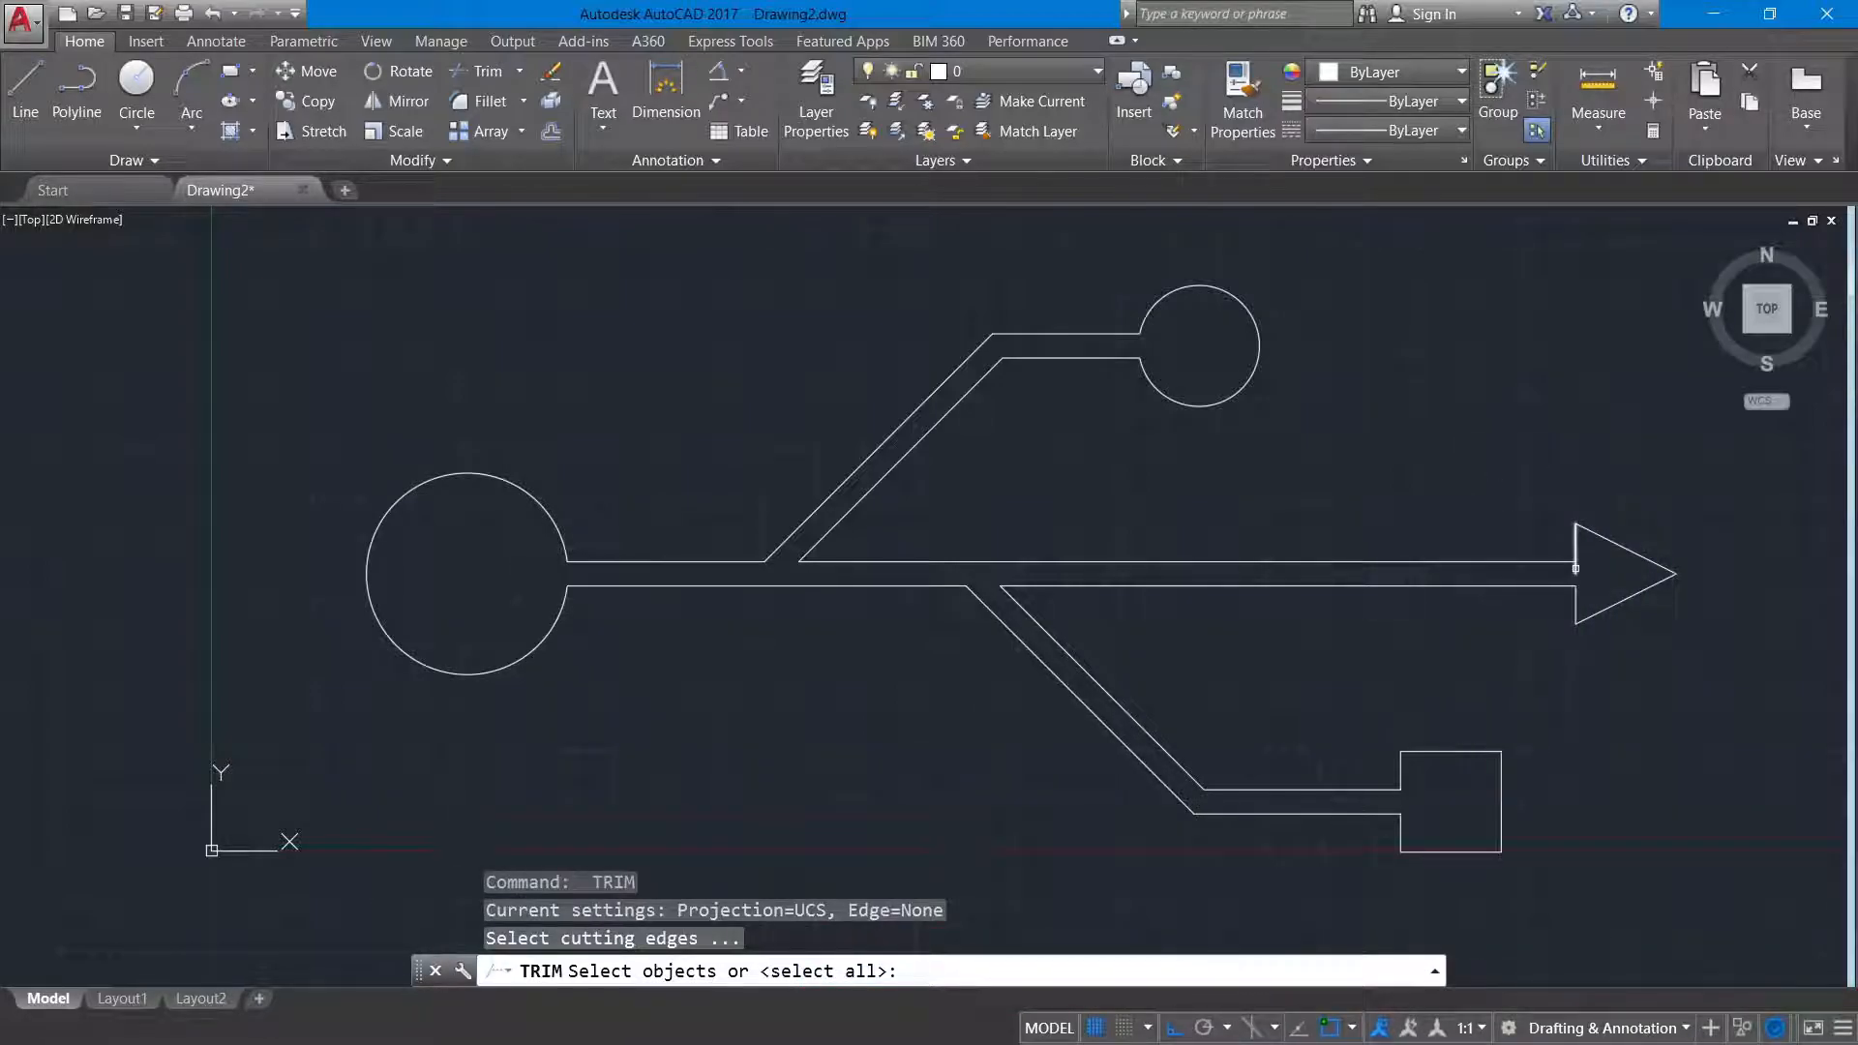
key("Return")
left_click(1575, 569)
right_click(1511, 477)
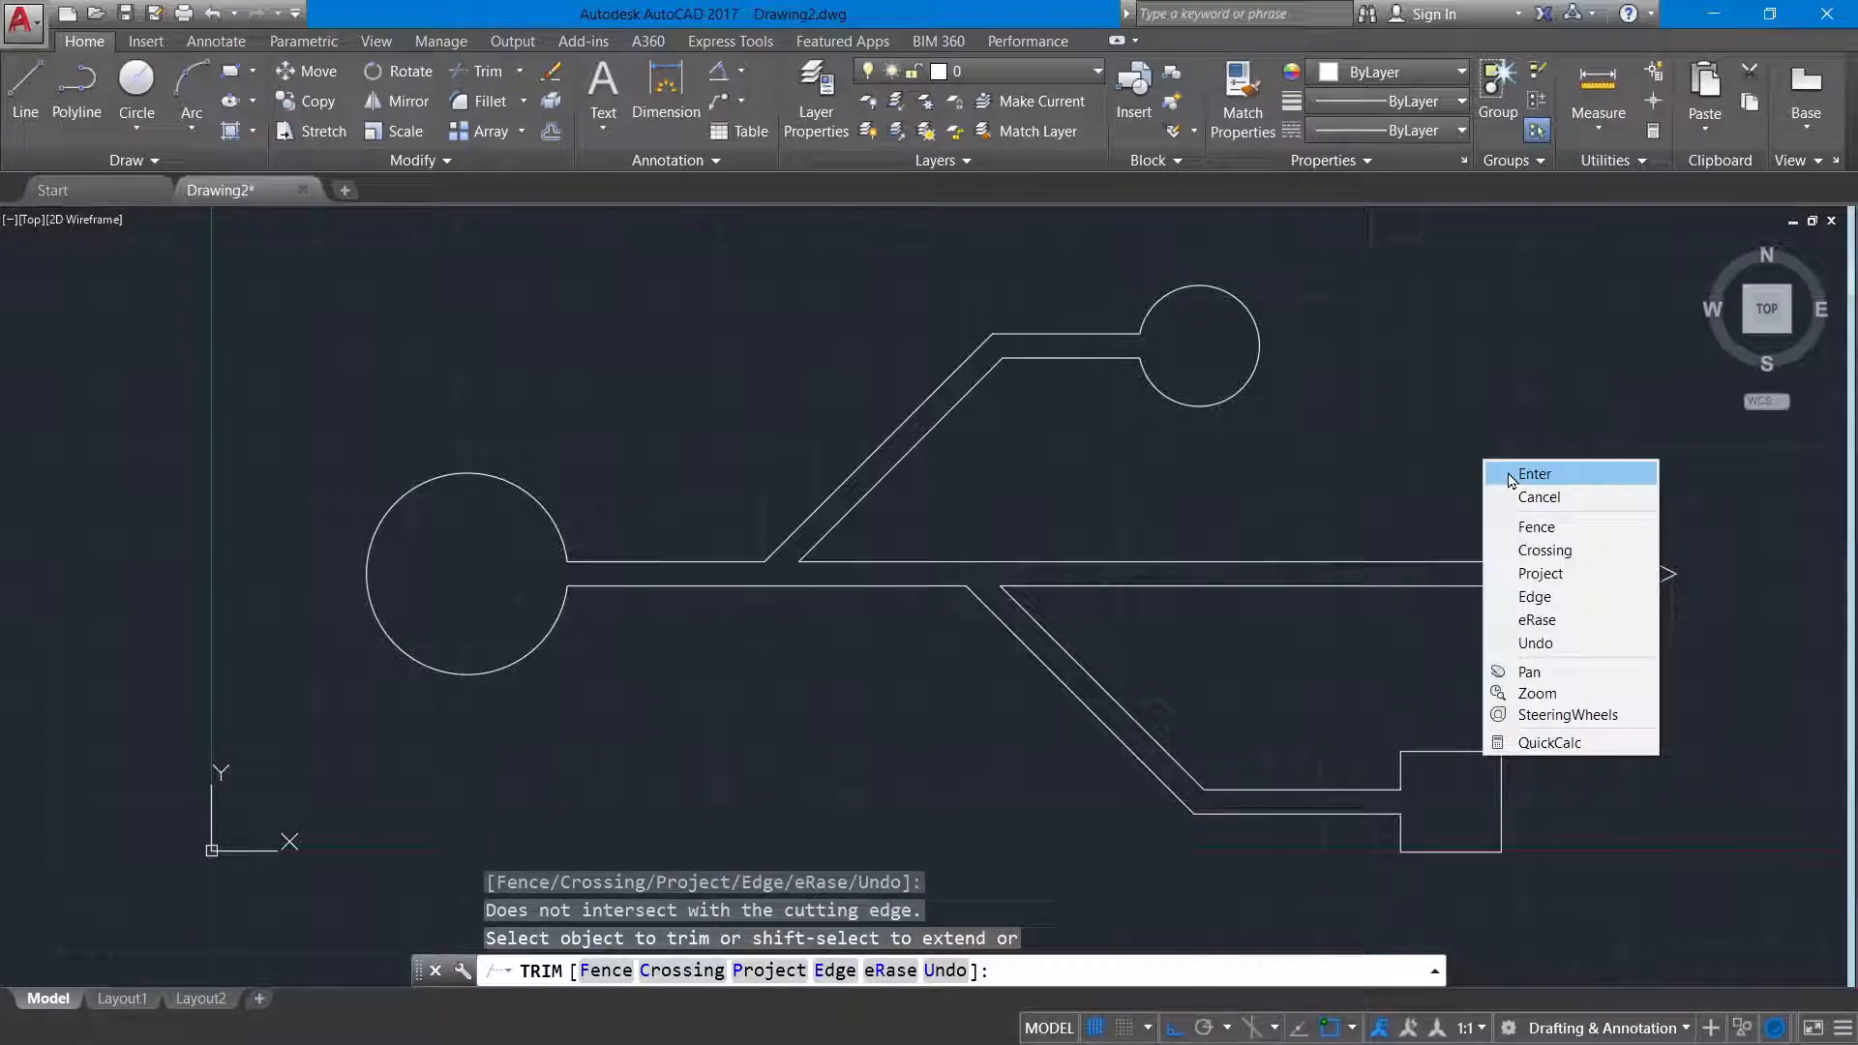
left_click(1510, 474)
scroll(1583, 566, "up", 10)
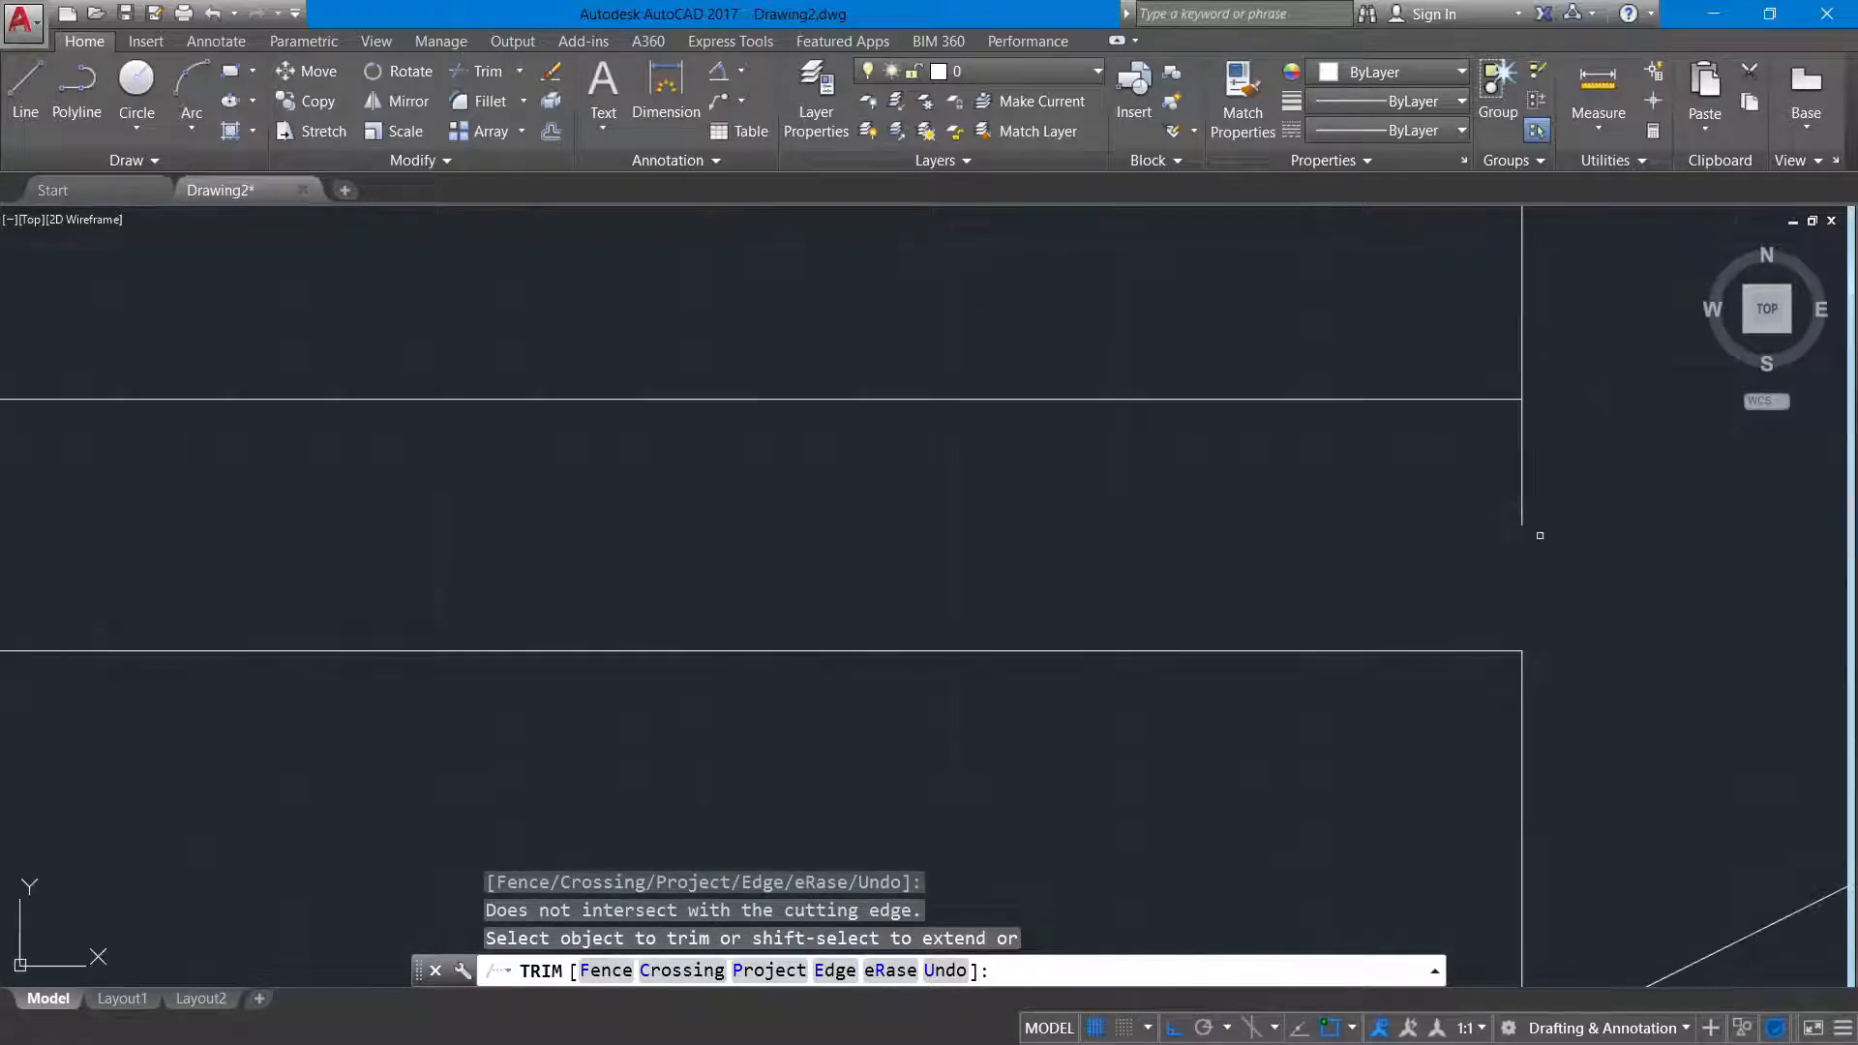
left_click(1524, 501)
right_click(1524, 501)
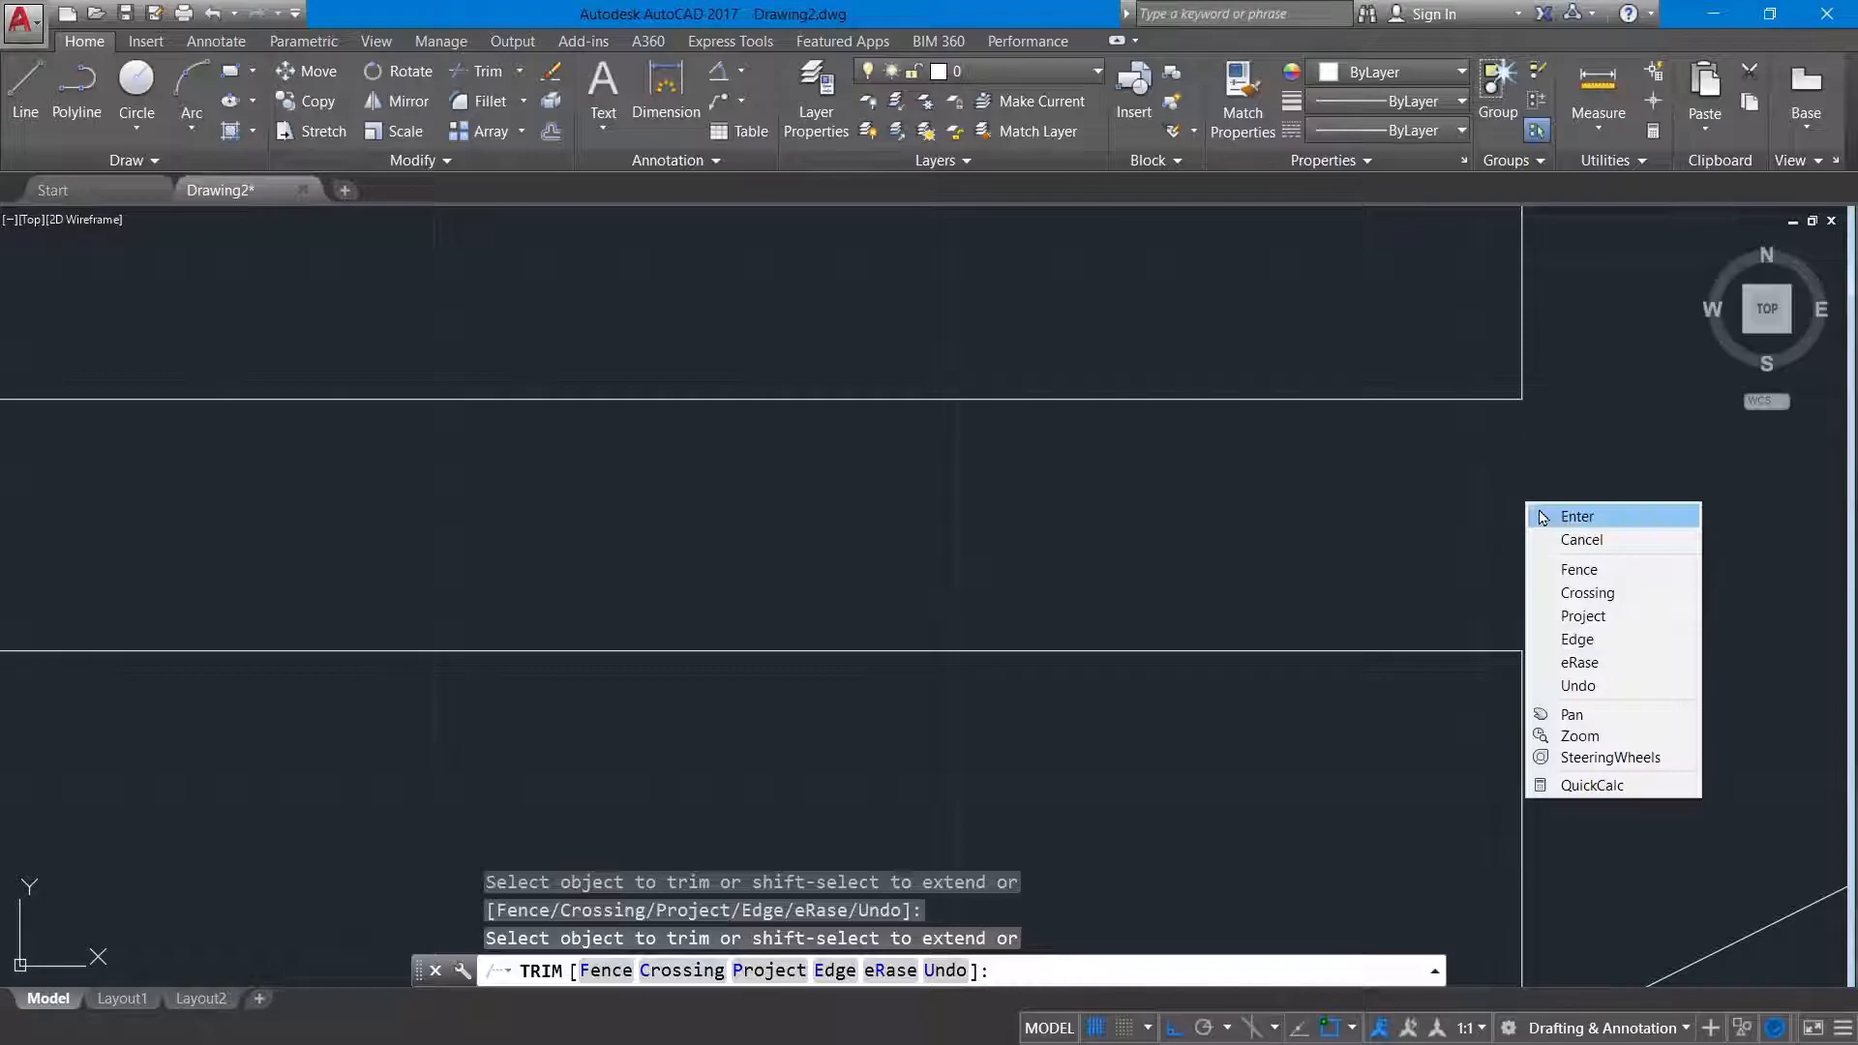
left_click(1546, 512)
Step: Fillet the corner between the shaft's upper edge and the upper branch's left edge with radius 5
scroll(1536, 511, "down", 8)
scroll(1535, 512, "down", 2)
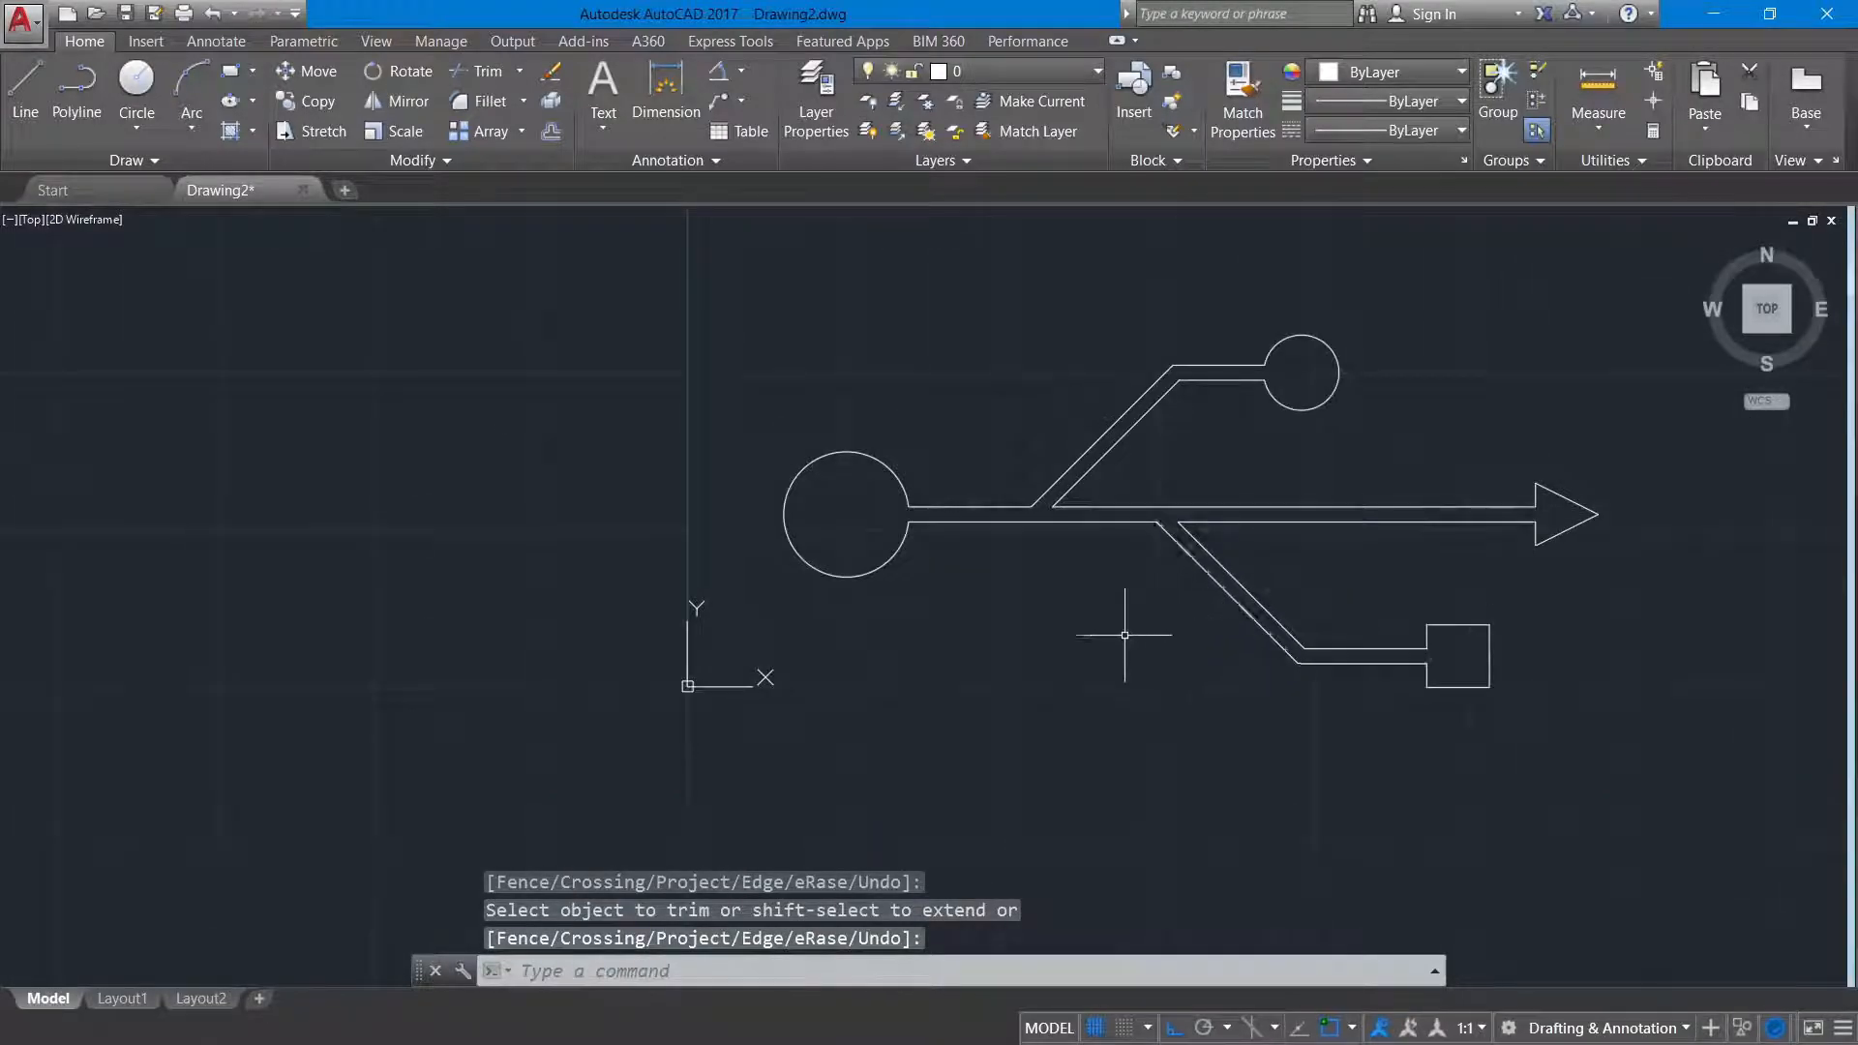
type("fill")
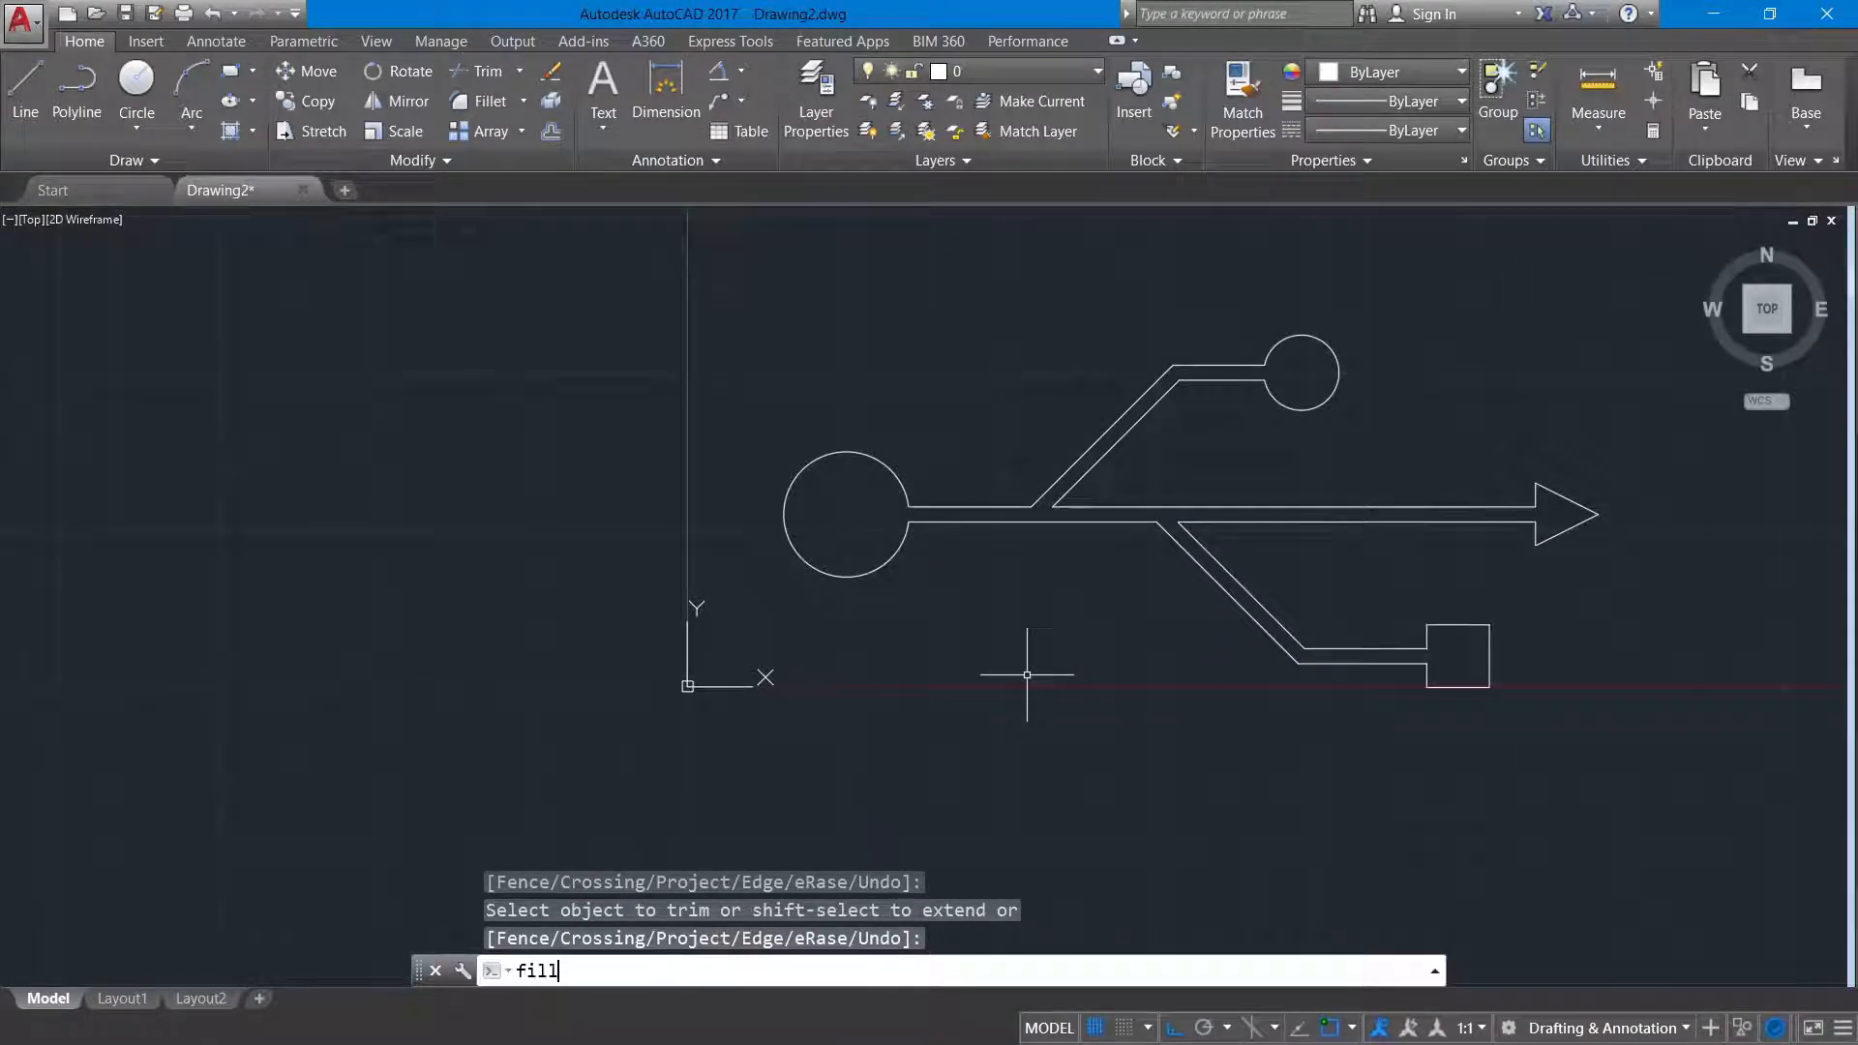
key("Return")
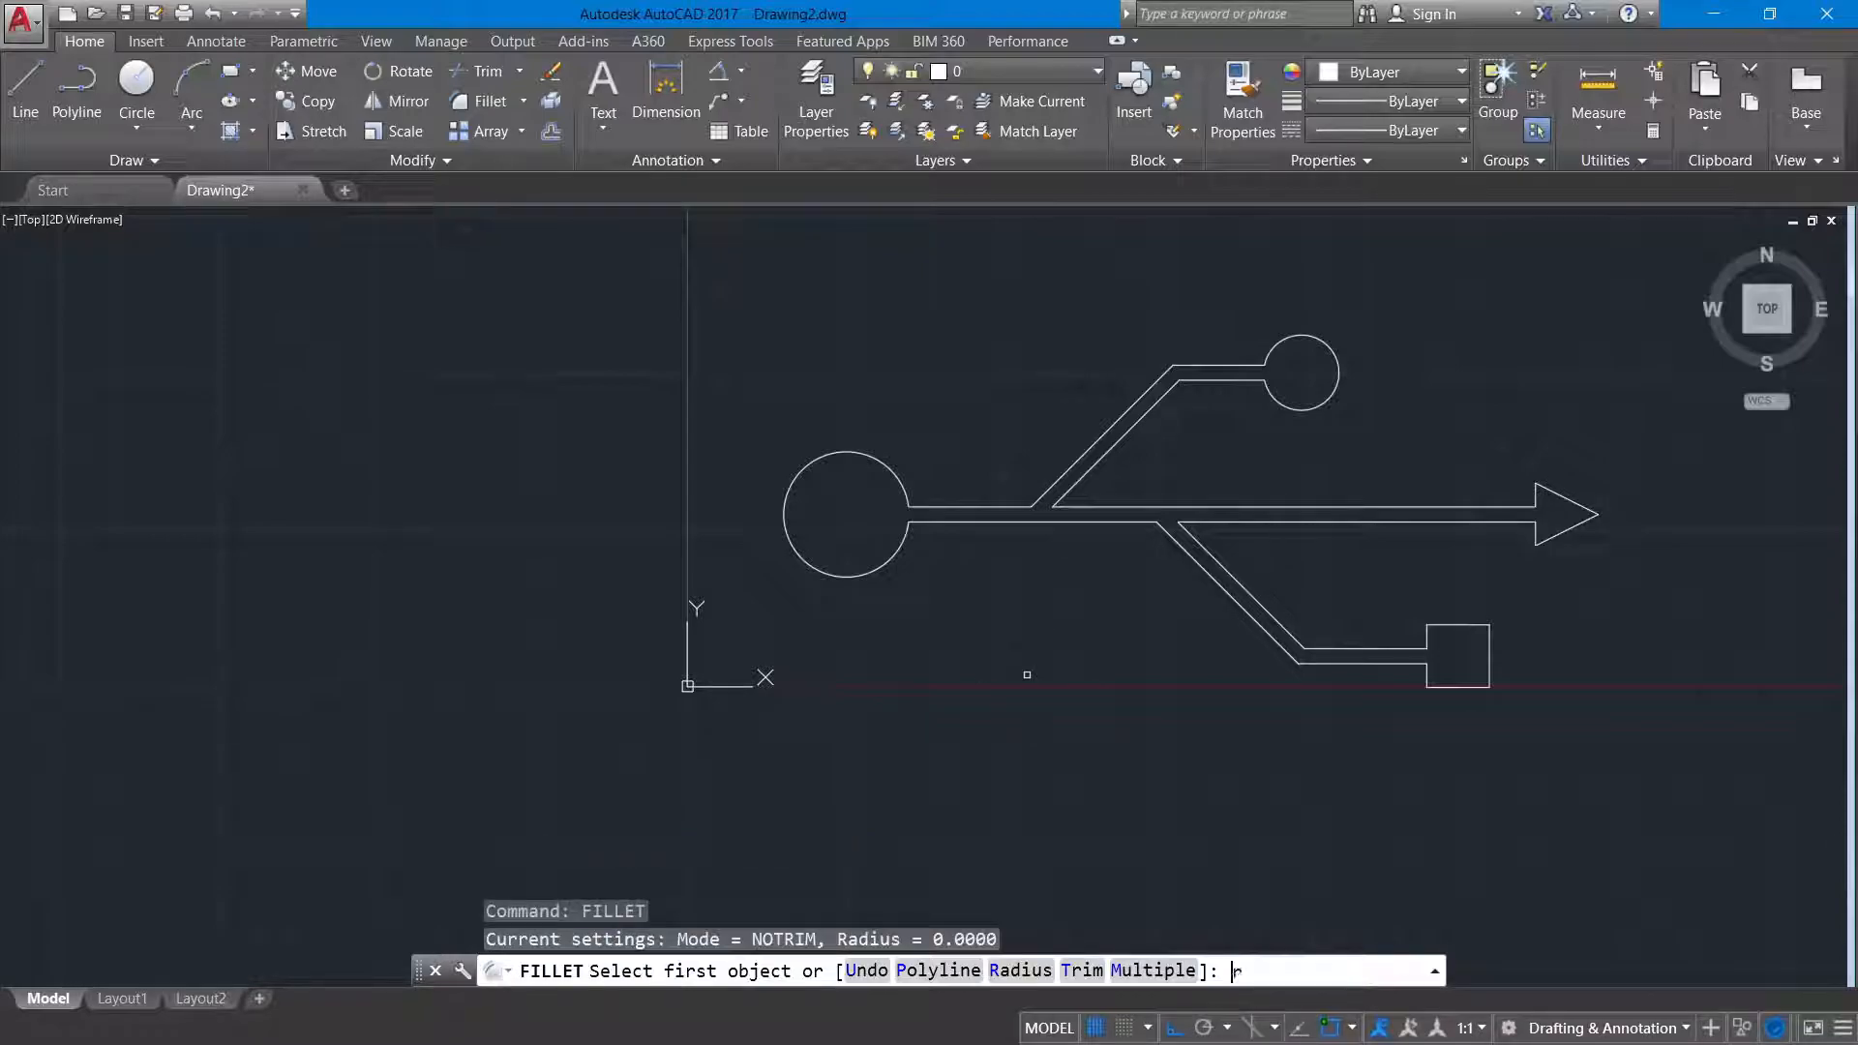
type("r")
key("Return")
type("5")
key("Return")
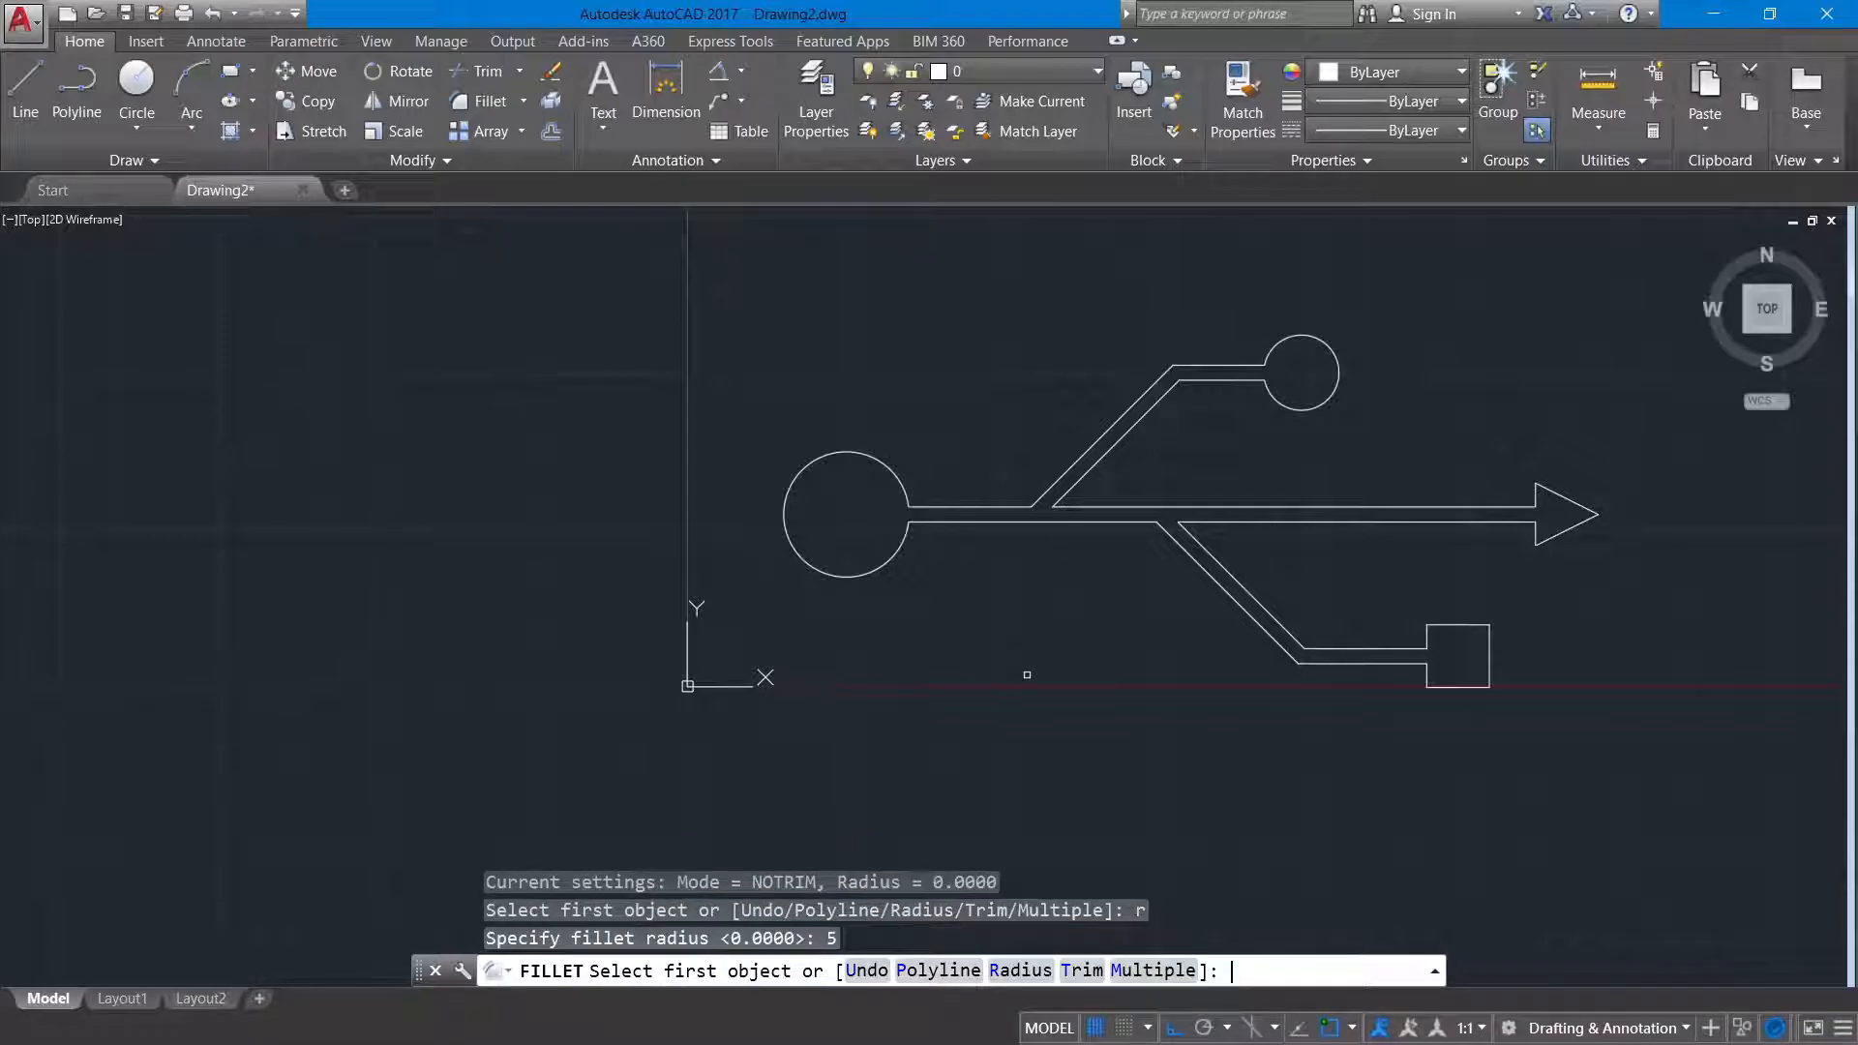
scroll(1044, 485, "up", 5)
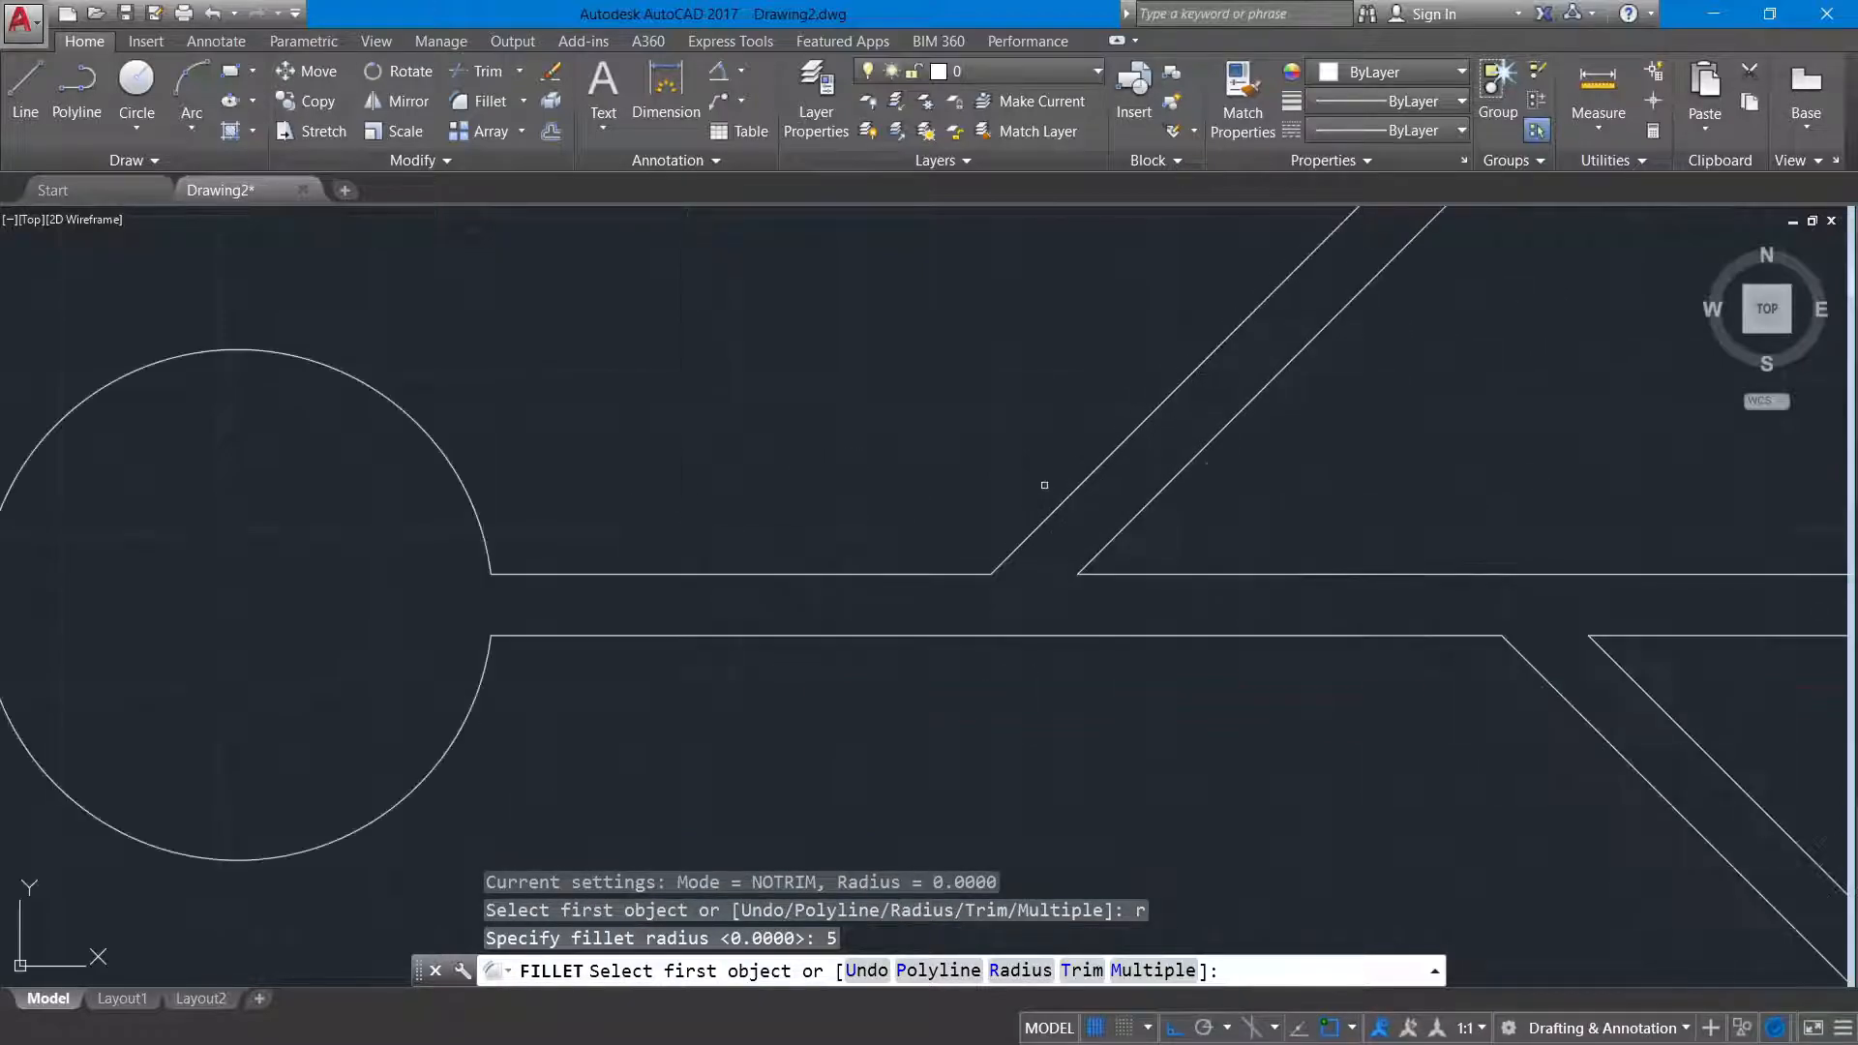
left_click(979, 574)
left_click(1005, 559)
Step: Fillet the corner between the shaft's lower edge and the lower branch's left edge with the same radius
right_click(1046, 583)
left_click(1083, 606)
scroll(1221, 601, "down", 4)
middle_click_drag(1274, 591, 985, 672)
middle_click_drag(1255, 886, 1214, 733)
scroll(996, 606, "up", 4)
left_click(1035, 594)
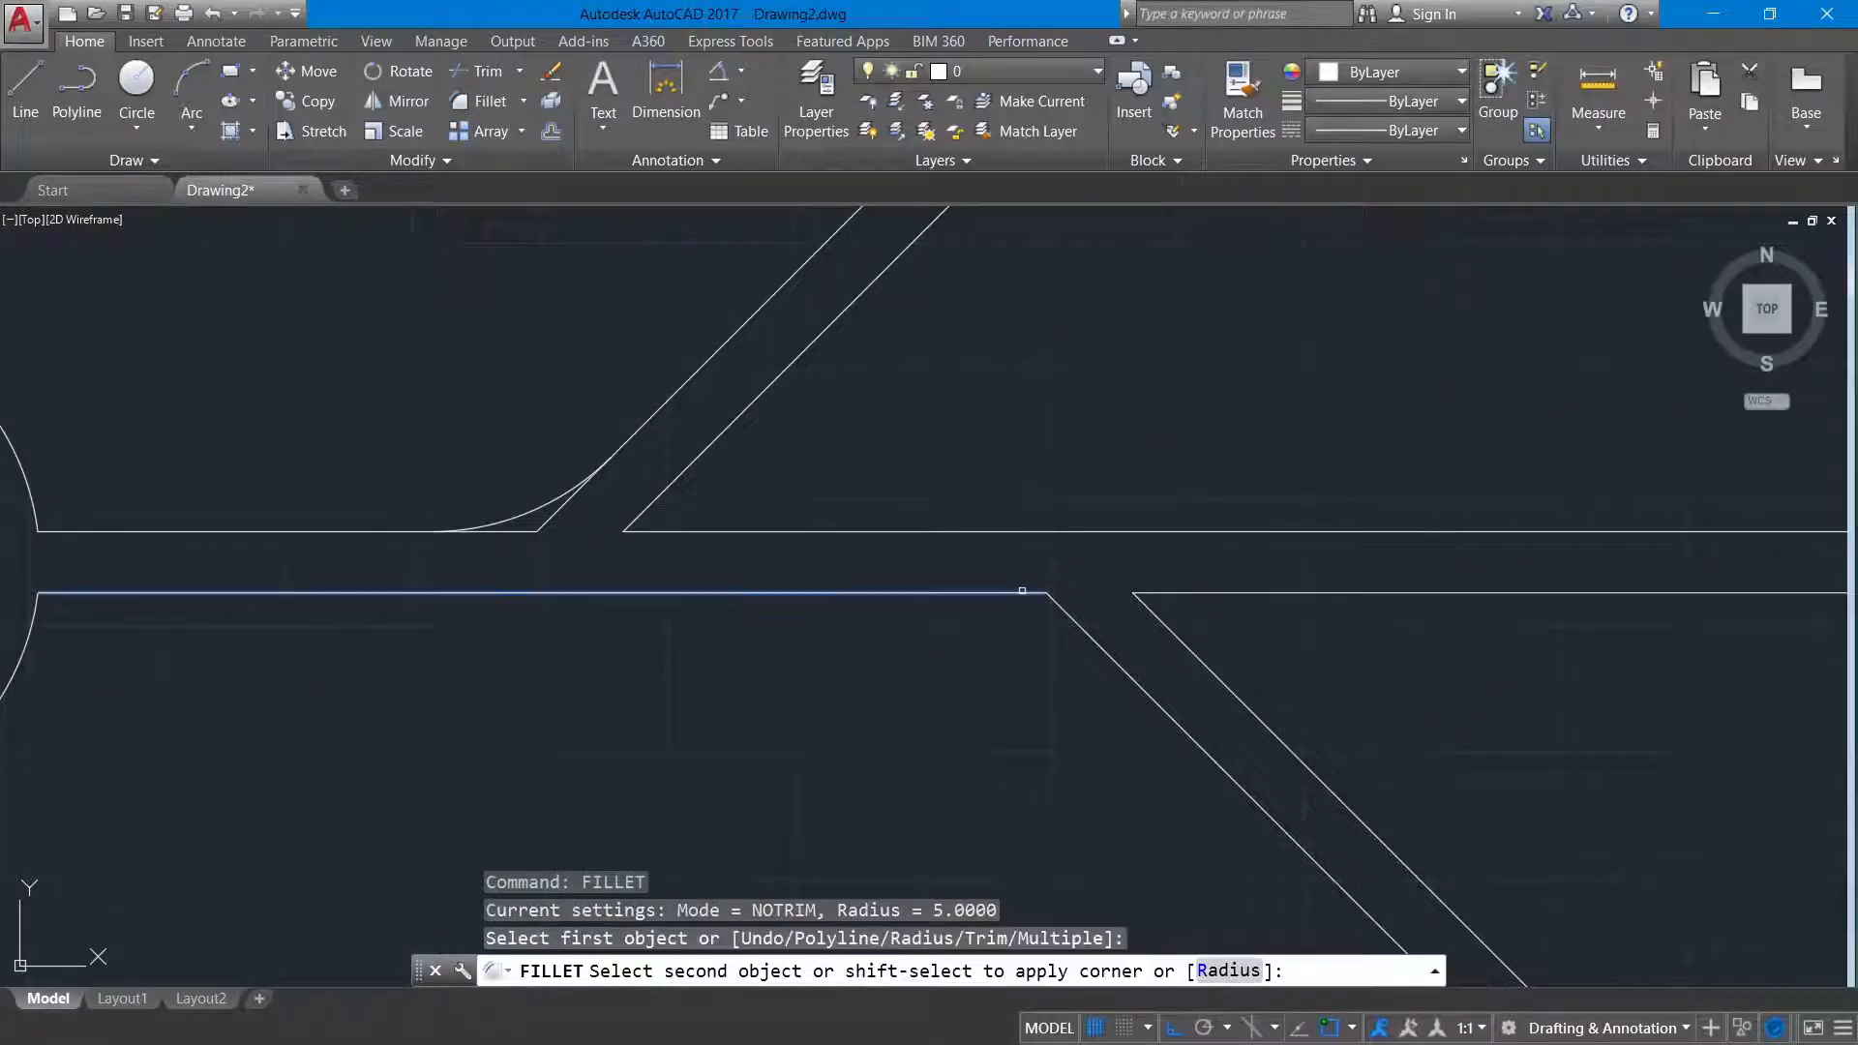
left_click(1059, 607)
right_click(1100, 586)
key("Escape")
Step: Trim the leftover sharp corner segments behind the fillet arcs of the lower and upper branches
type("tr")
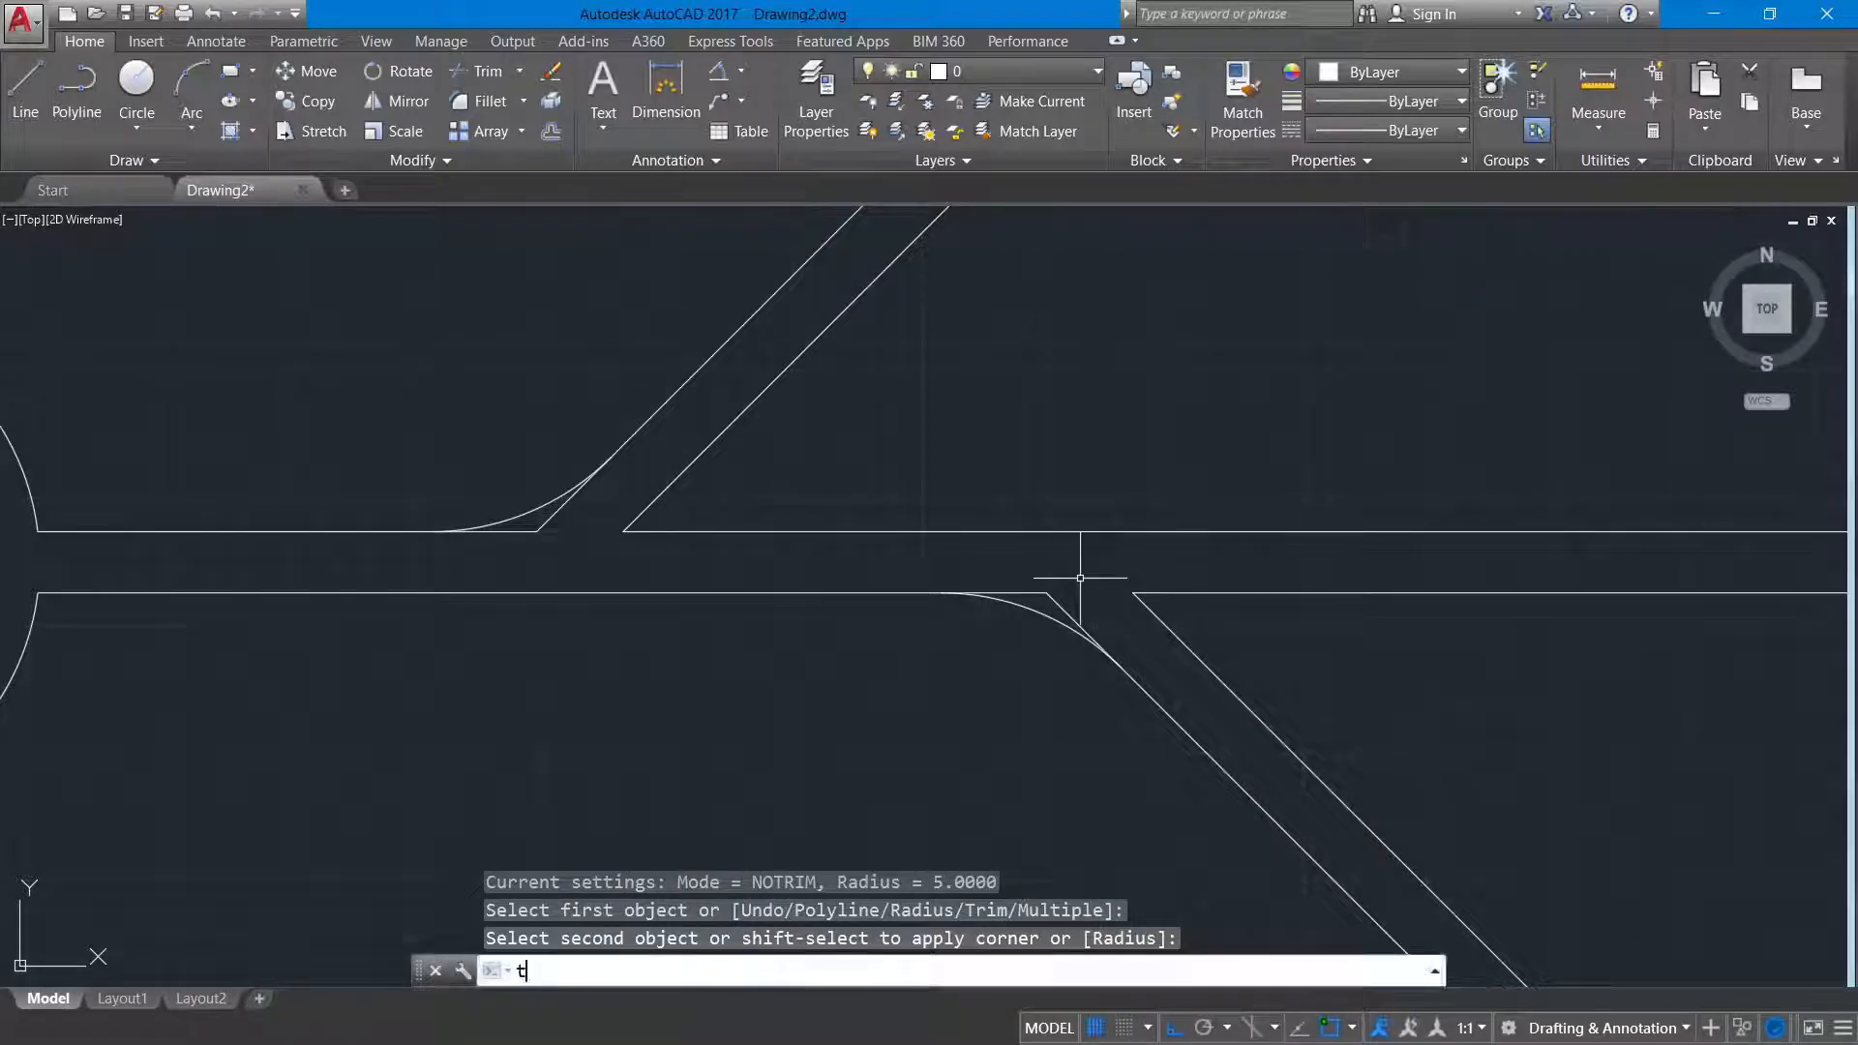
key("Return")
key("Return")
left_click(1055, 602)
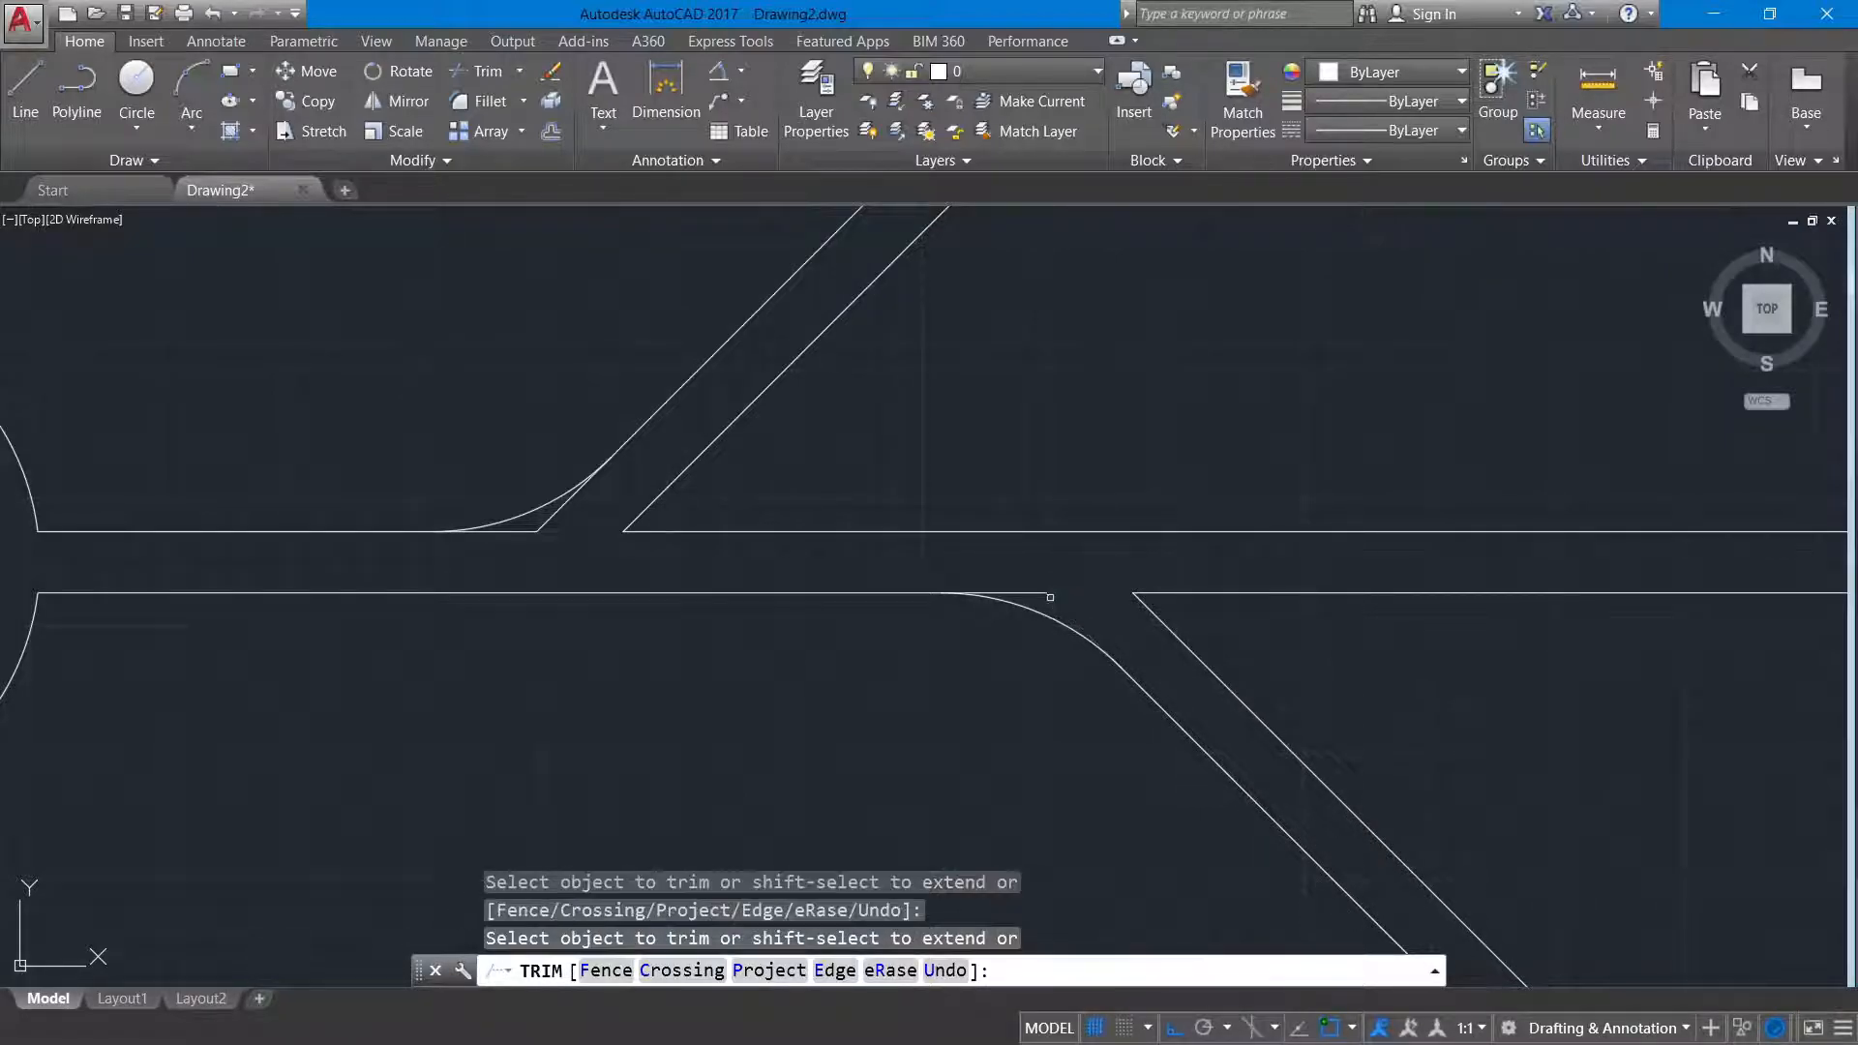
left_click(569, 540)
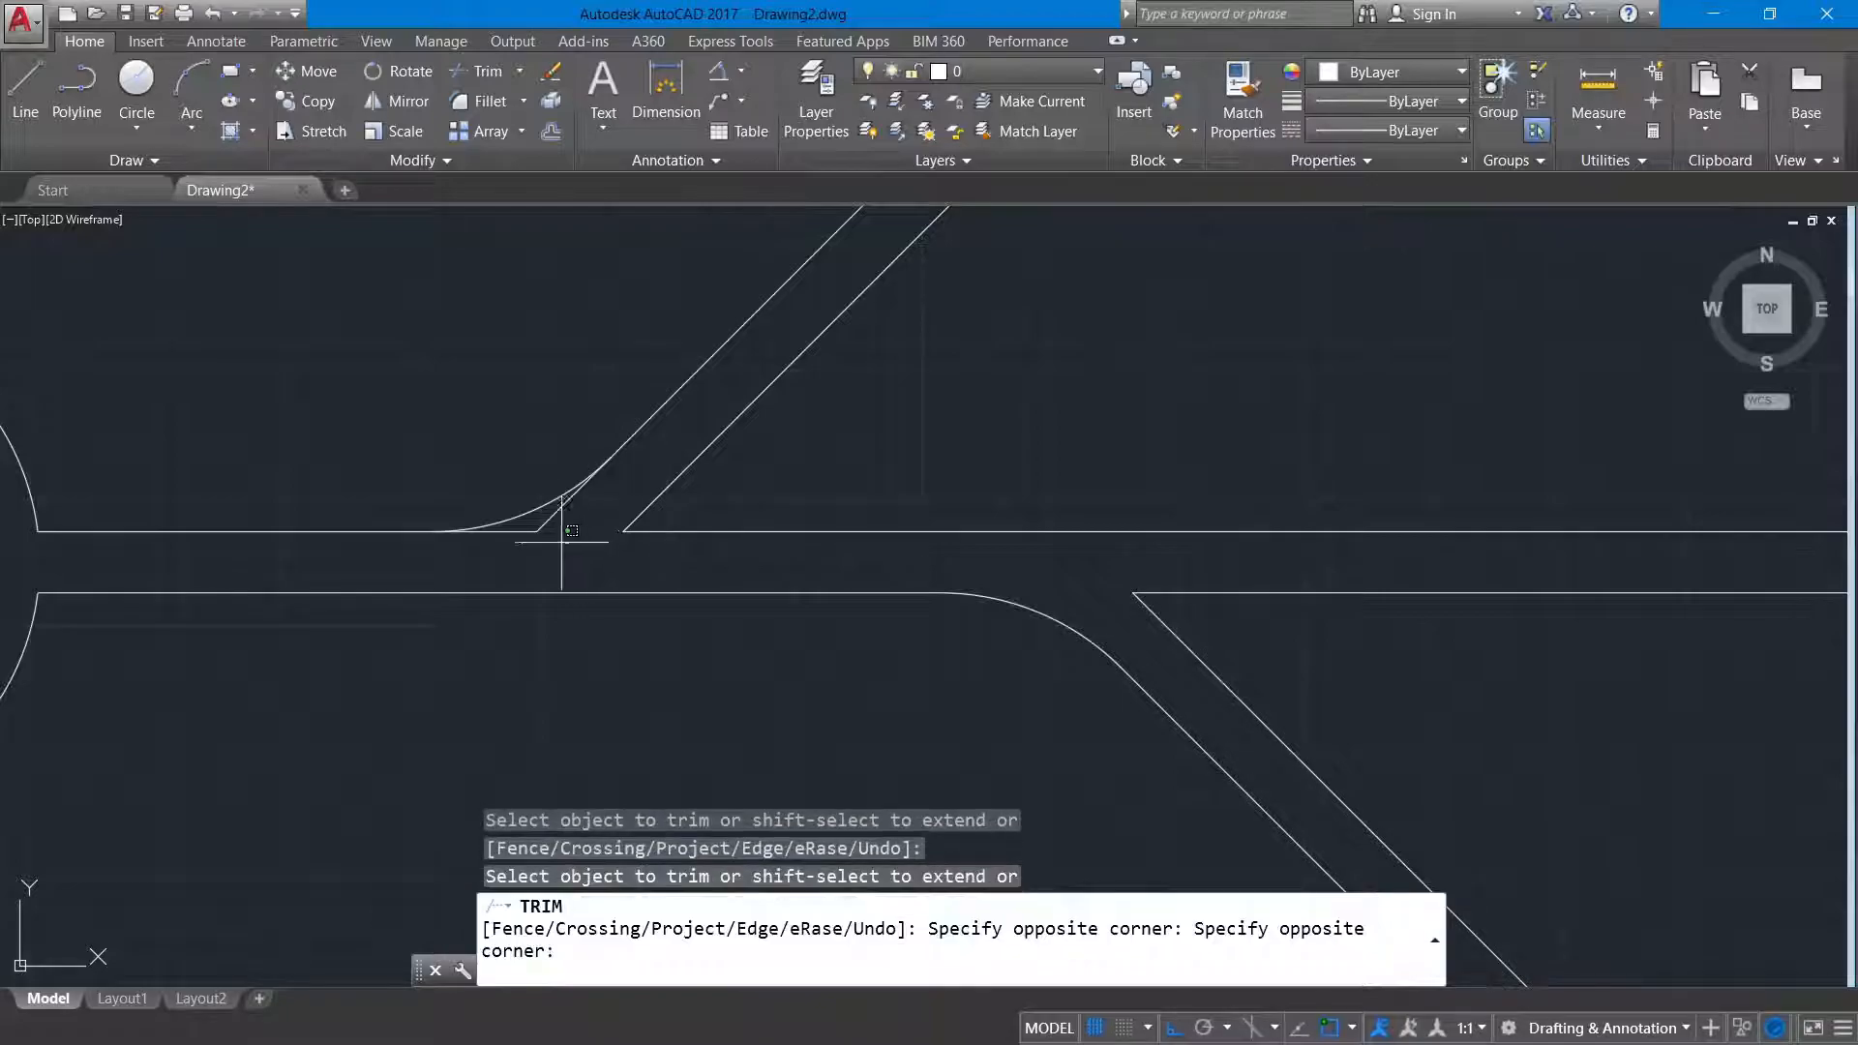
left_click(527, 529)
right_click(540, 532)
left_click(590, 549)
Step: Join all segments of the USB symbol outline into one polyline
scroll(663, 622, "down", 5)
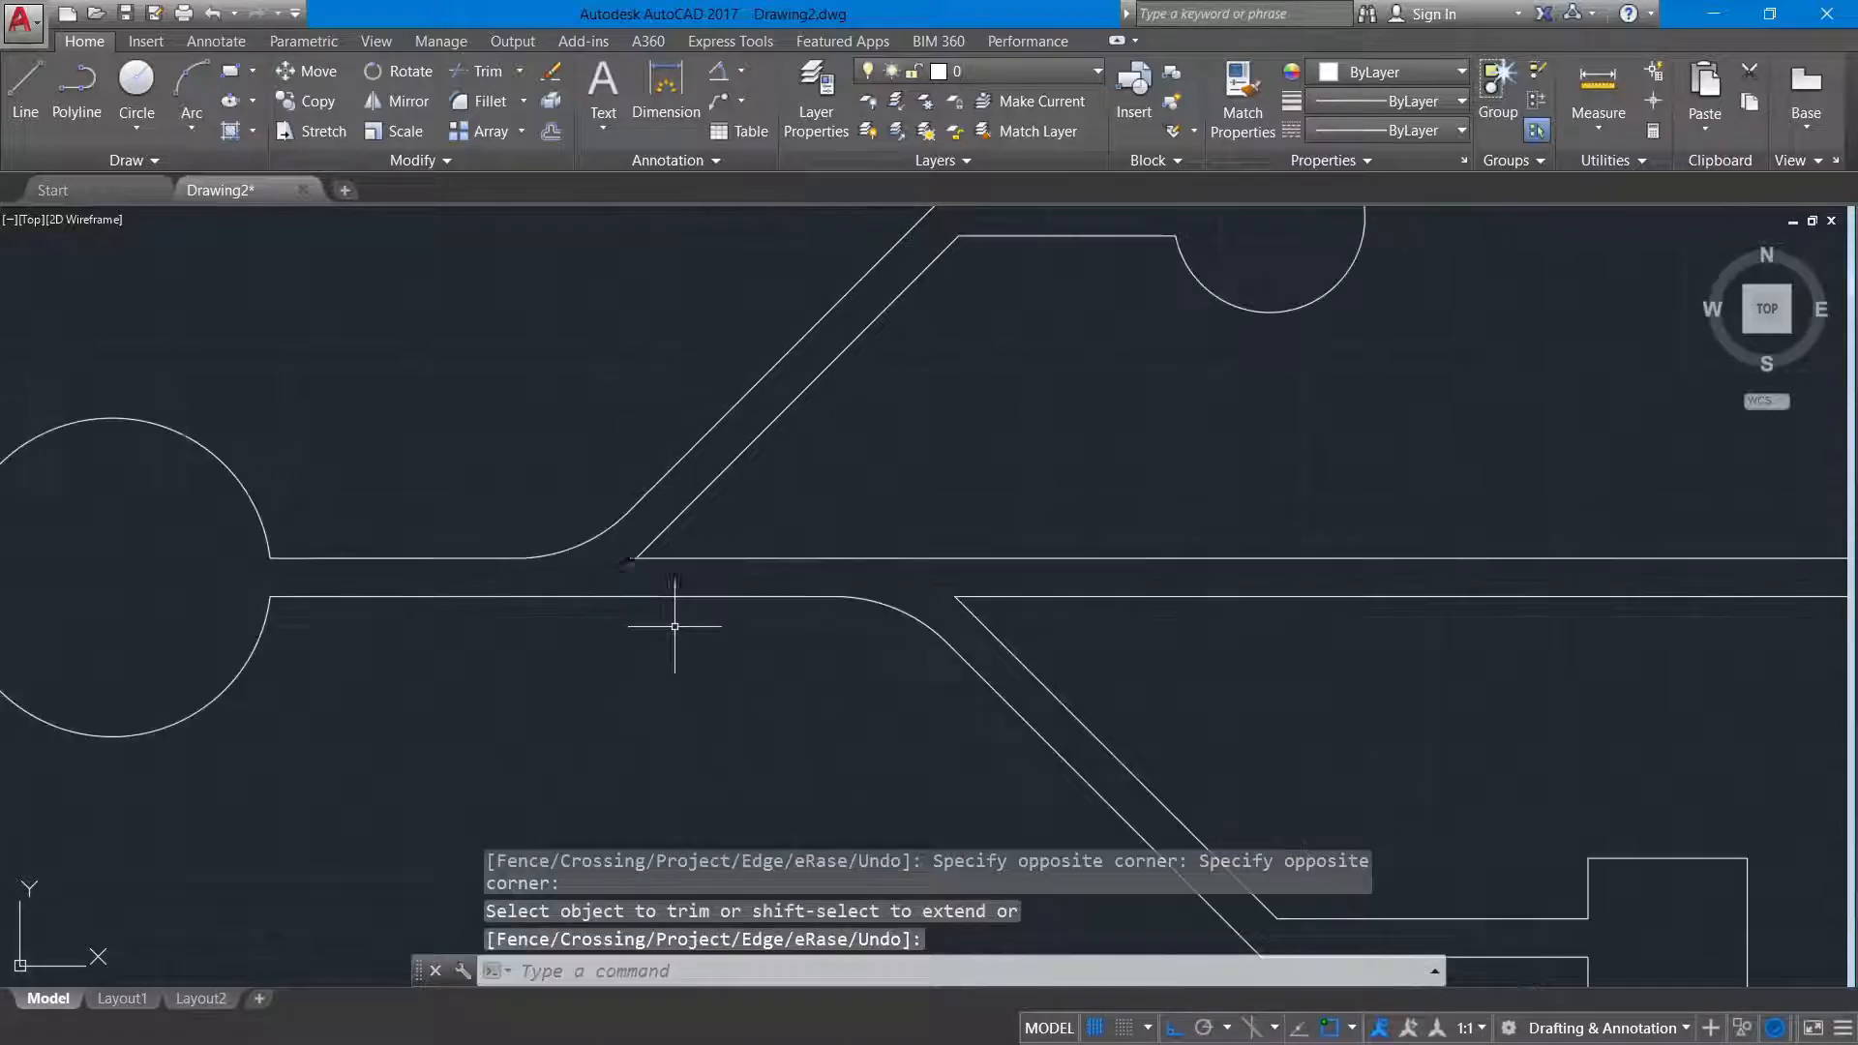
middle_click_drag(693, 684, 611, 563)
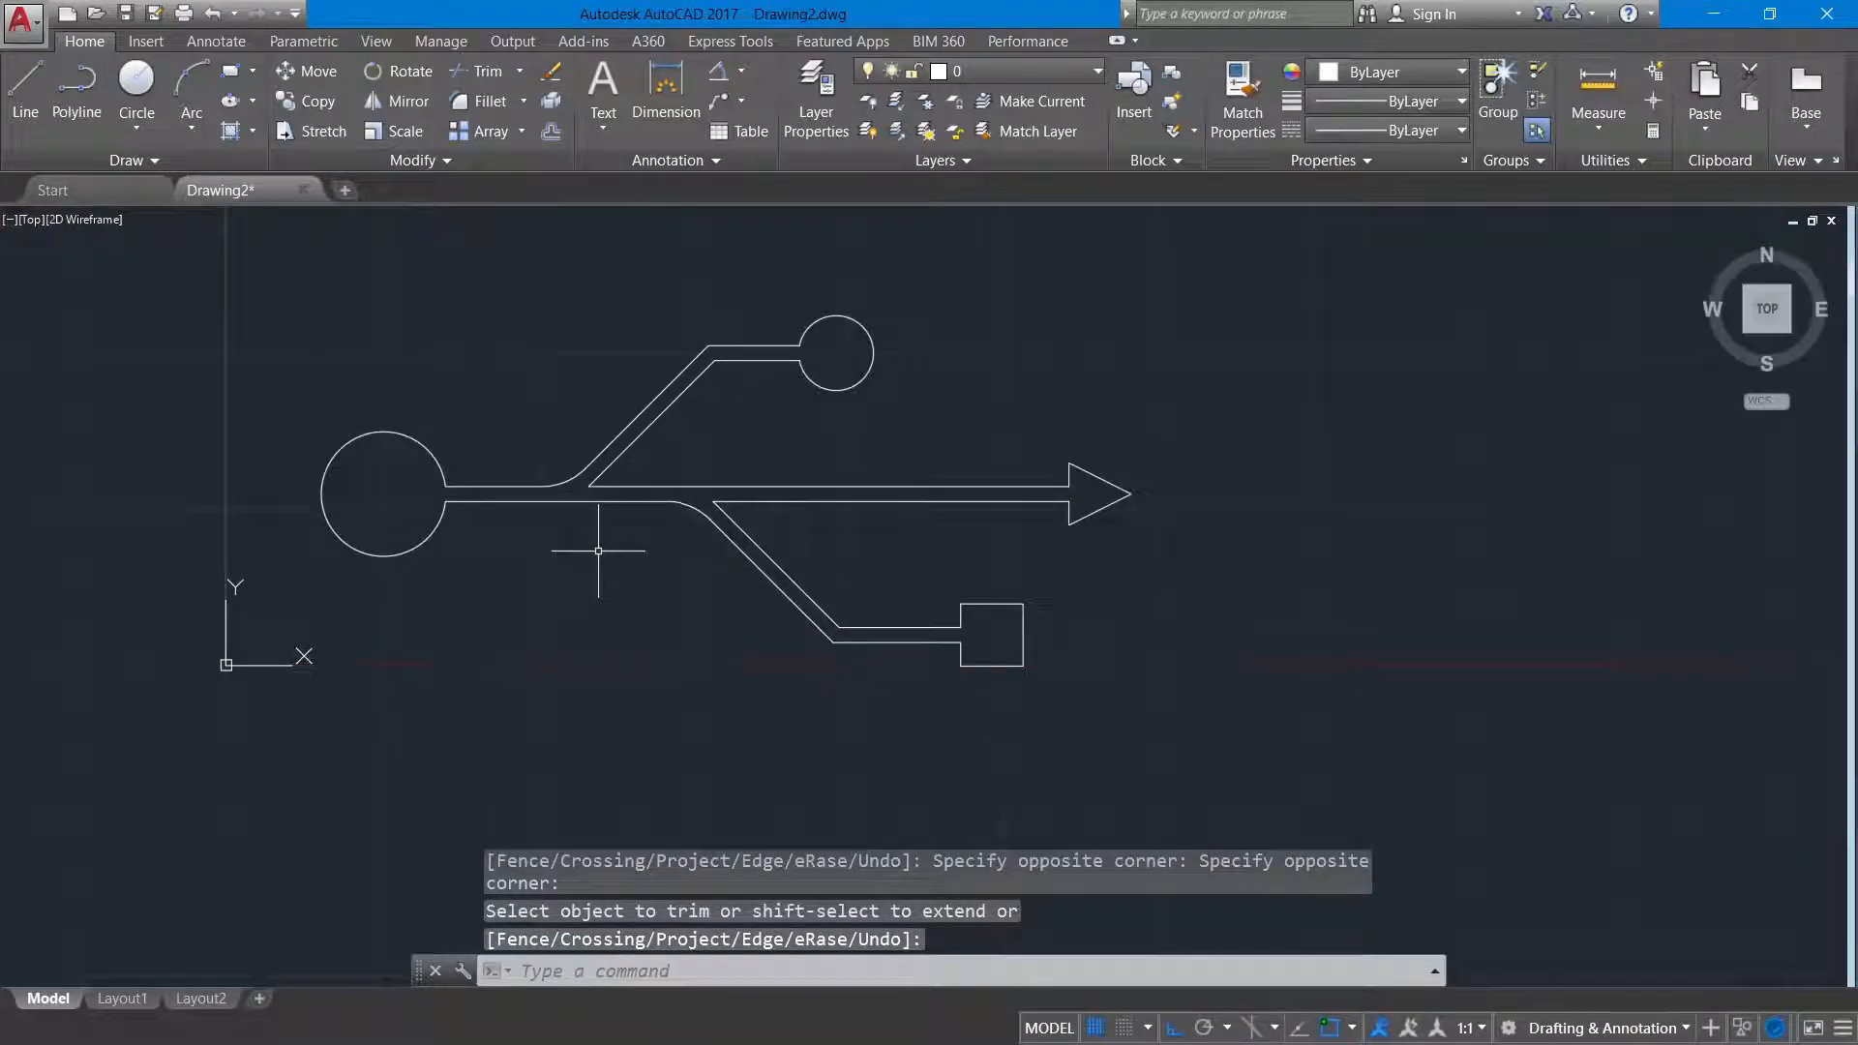
scroll(706, 613, "down", 2)
middle_click_drag(706, 613, 766, 656)
scroll(765, 656, "up", 2)
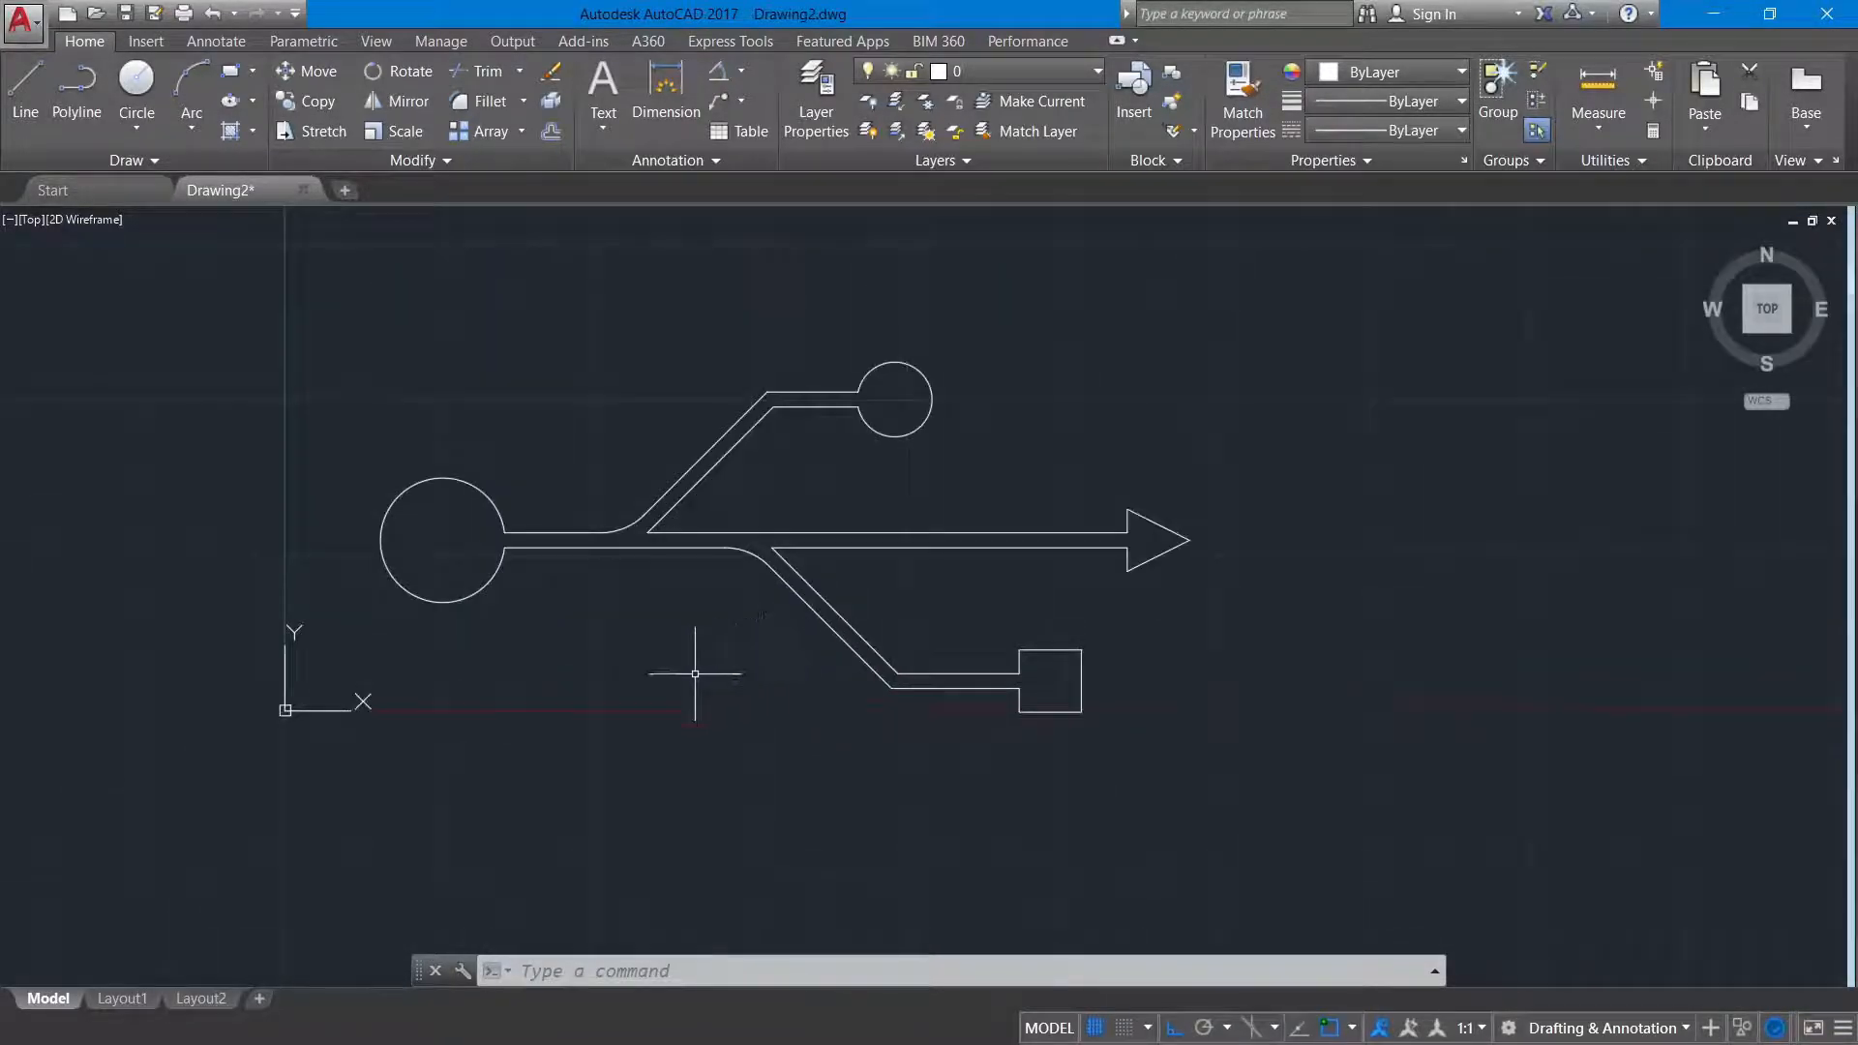
type("j")
key("Return")
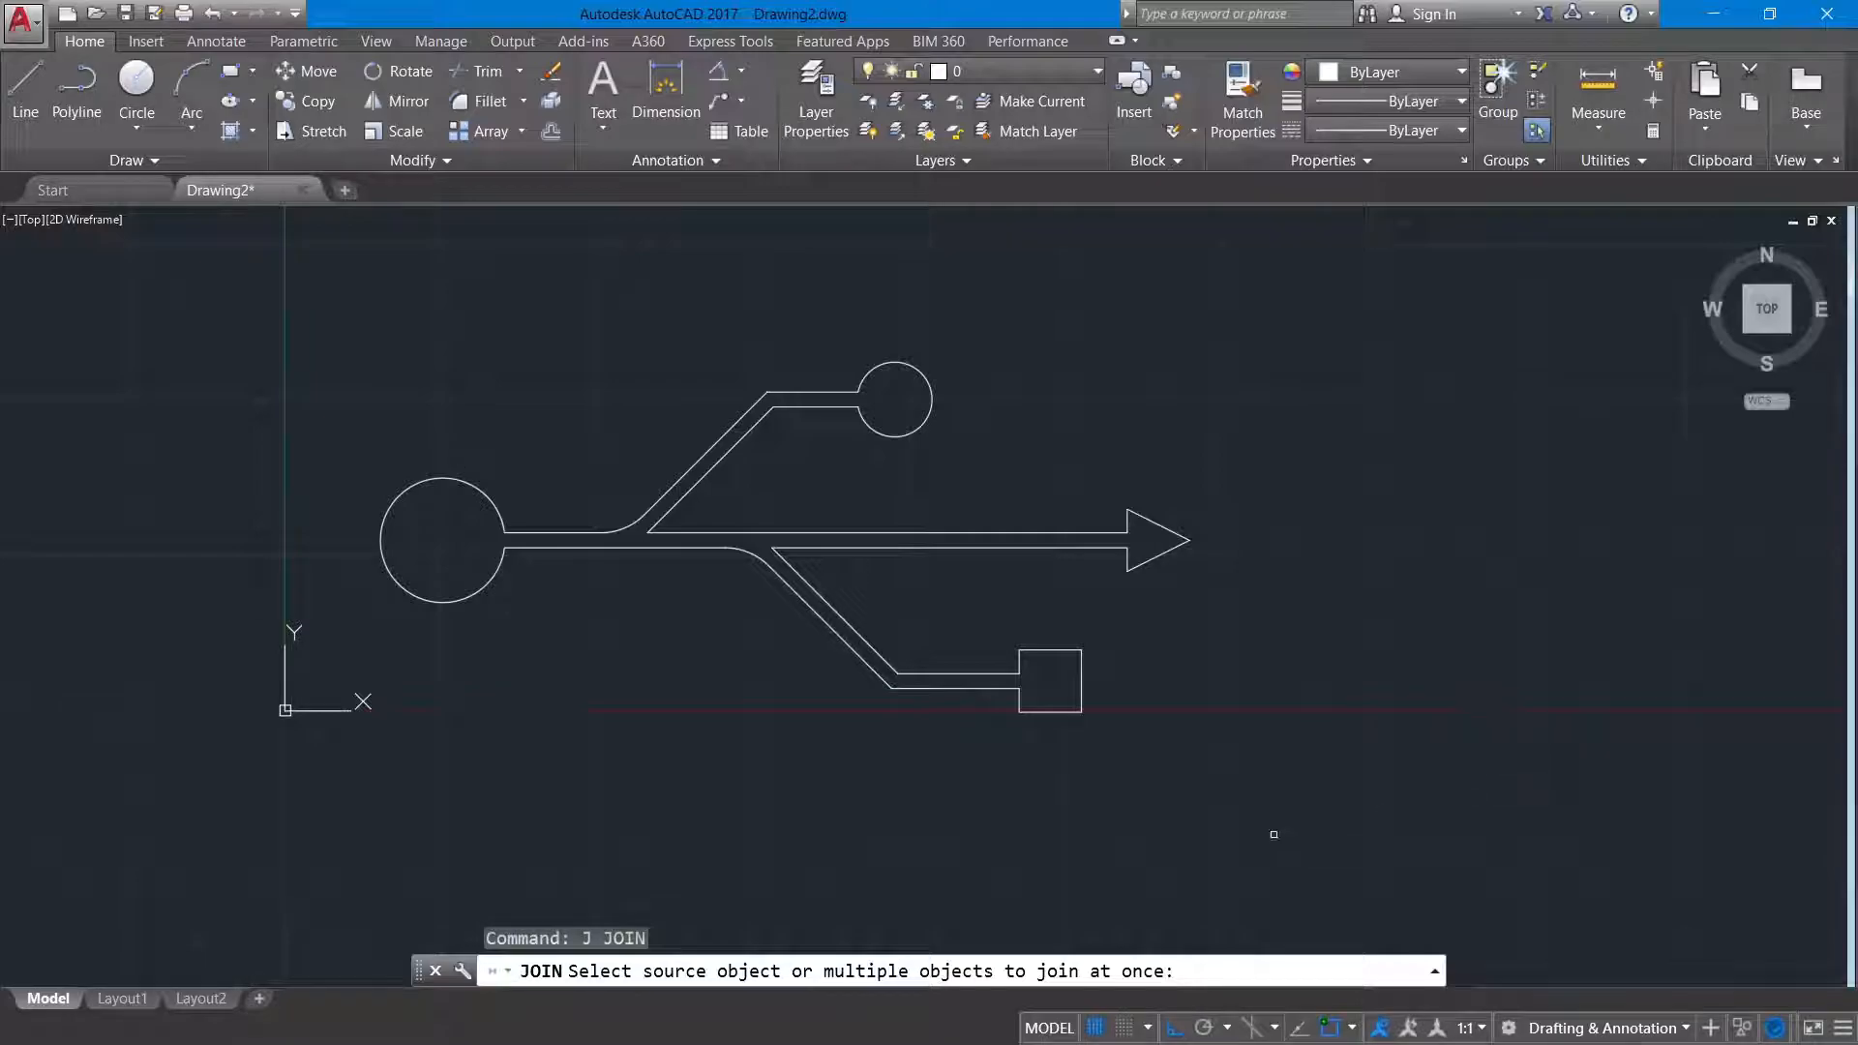
left_click(1170, 838)
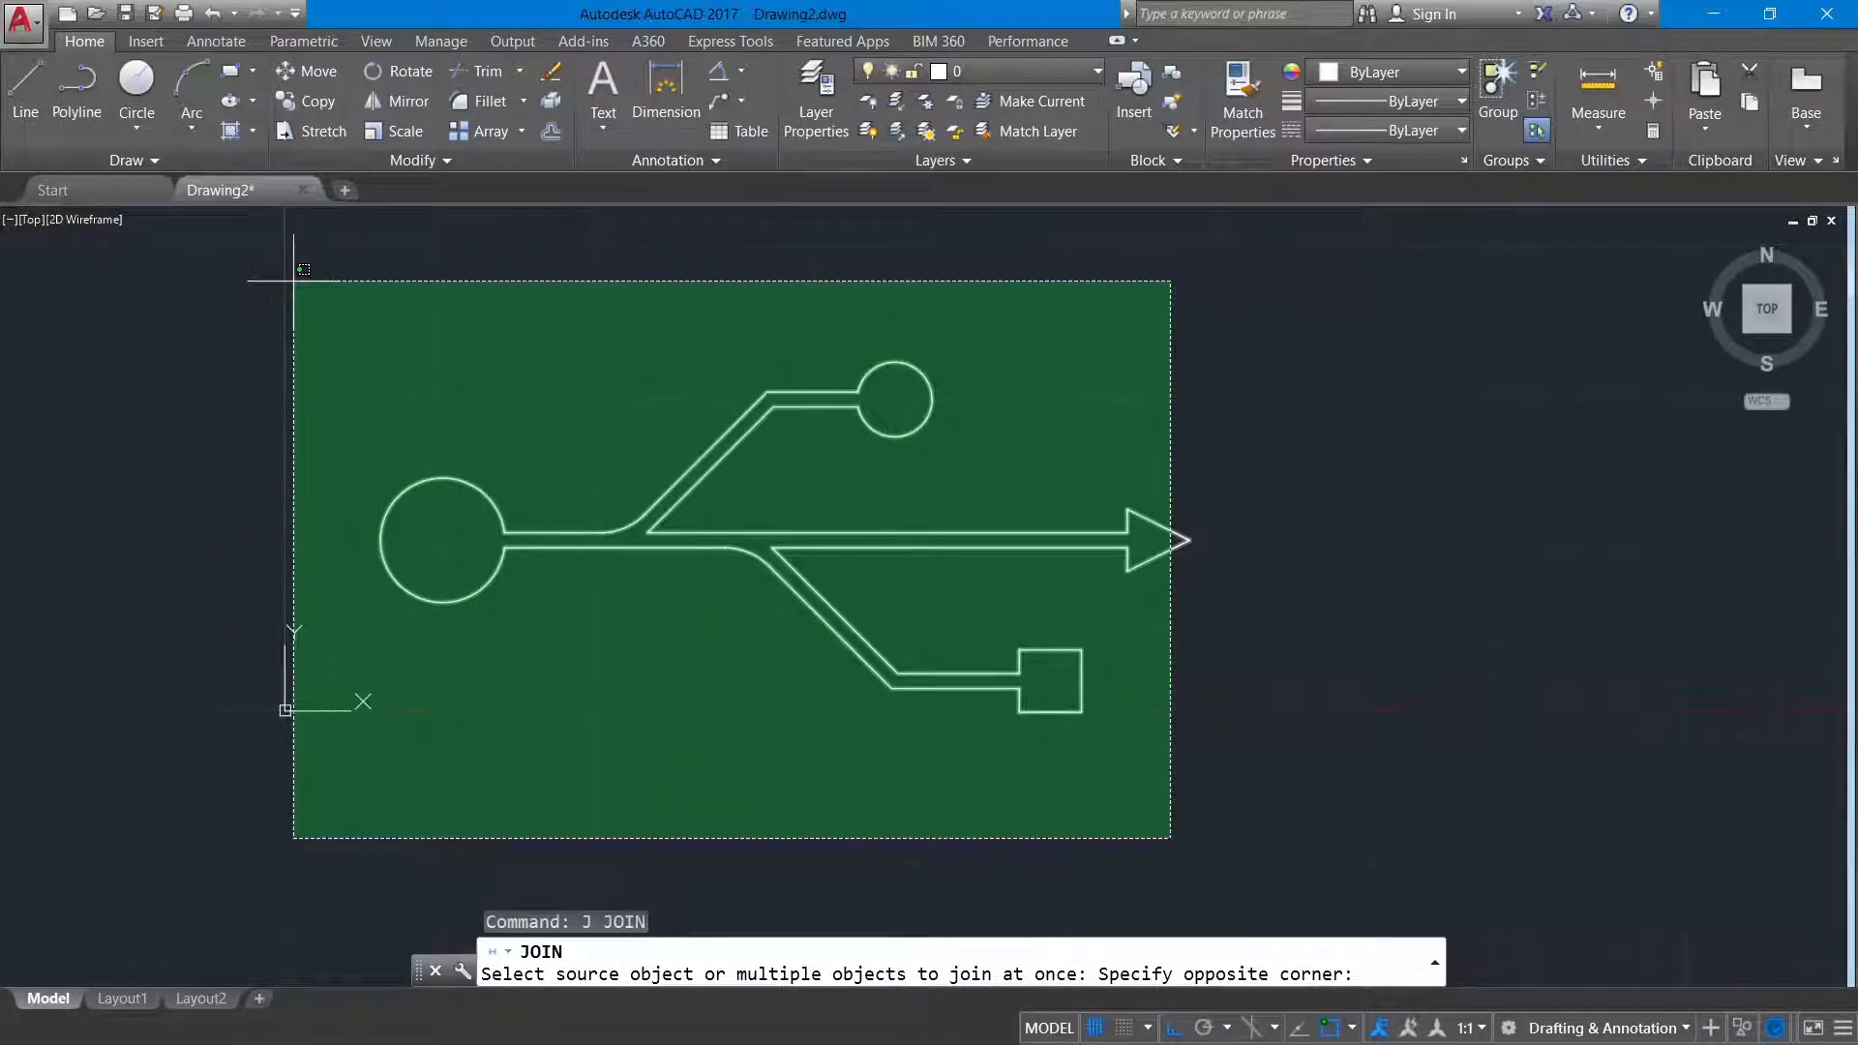
left_click(432, 288)
key("Return")
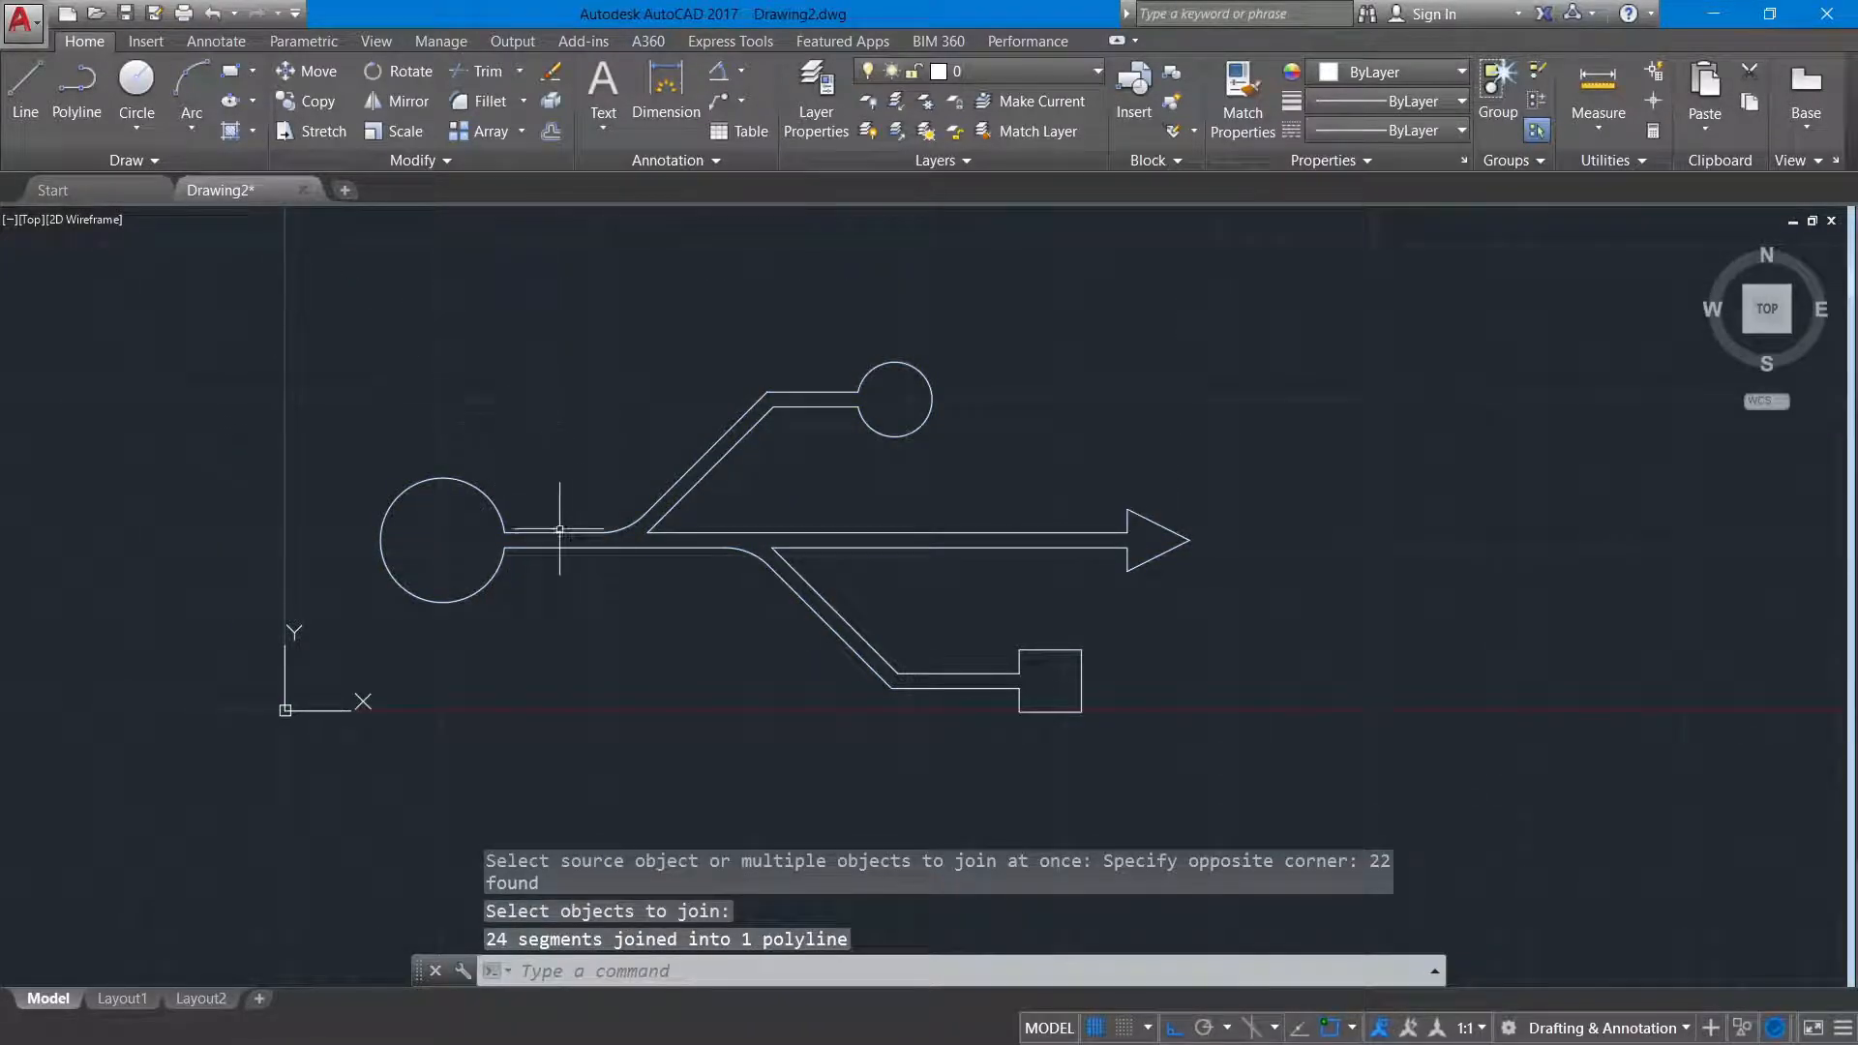
Step: Copy the joined symbol from the large circle's centre, placing one copy horizontally to the right and one vertically above the original
scroll(551, 381, "down", 2)
middle_click_drag(552, 382, 378, 603)
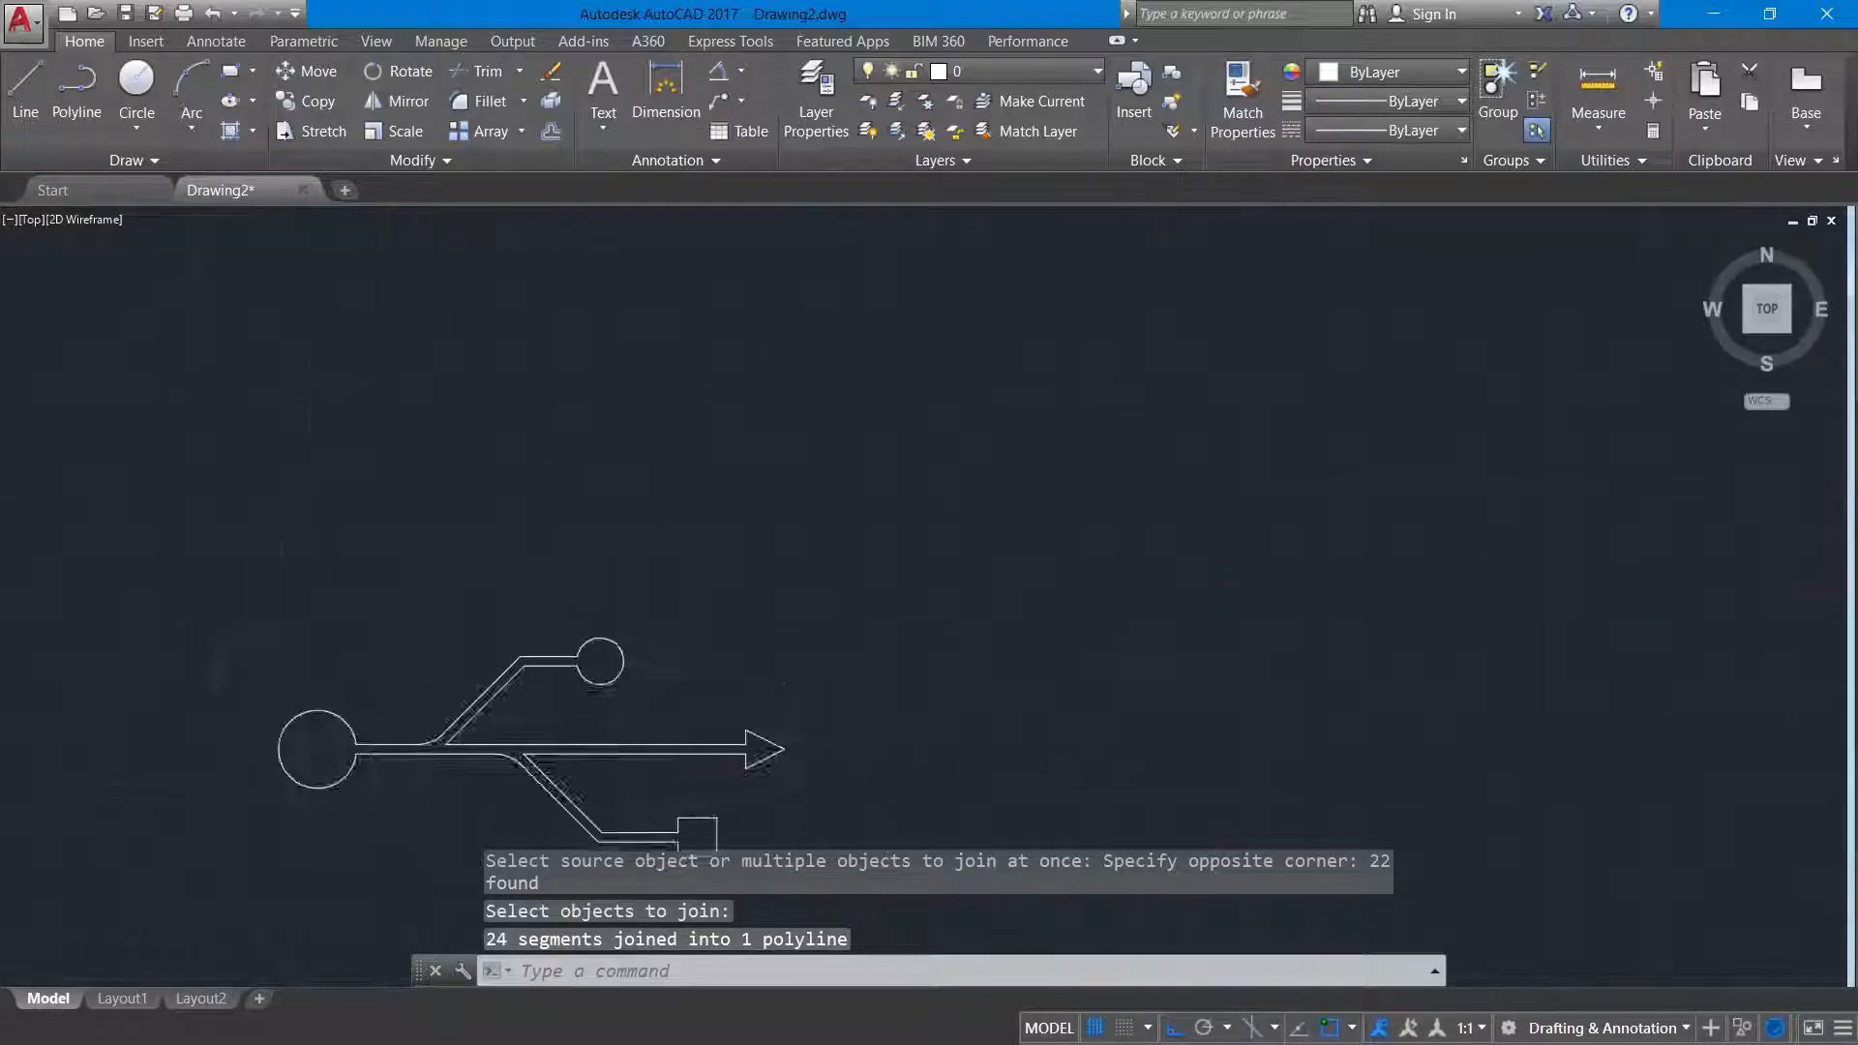
scroll(408, 600, "down", 2)
type("ct ")
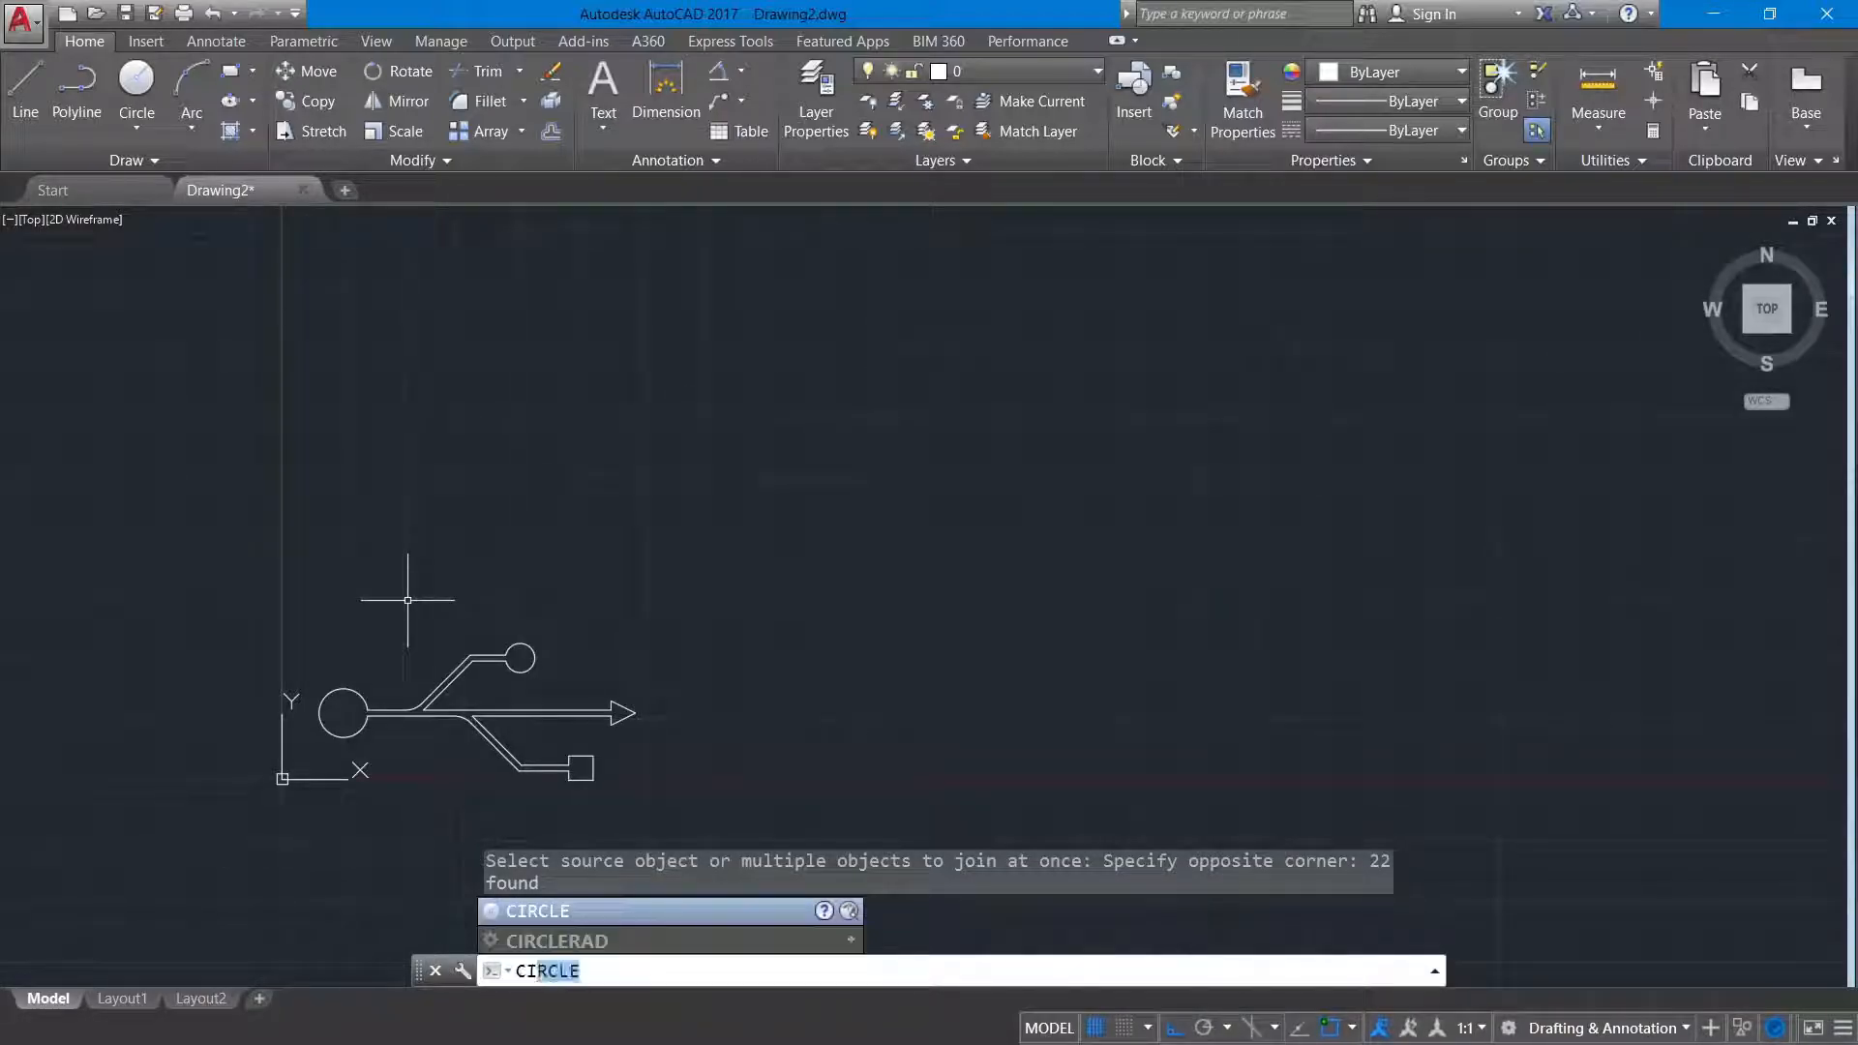
type("o")
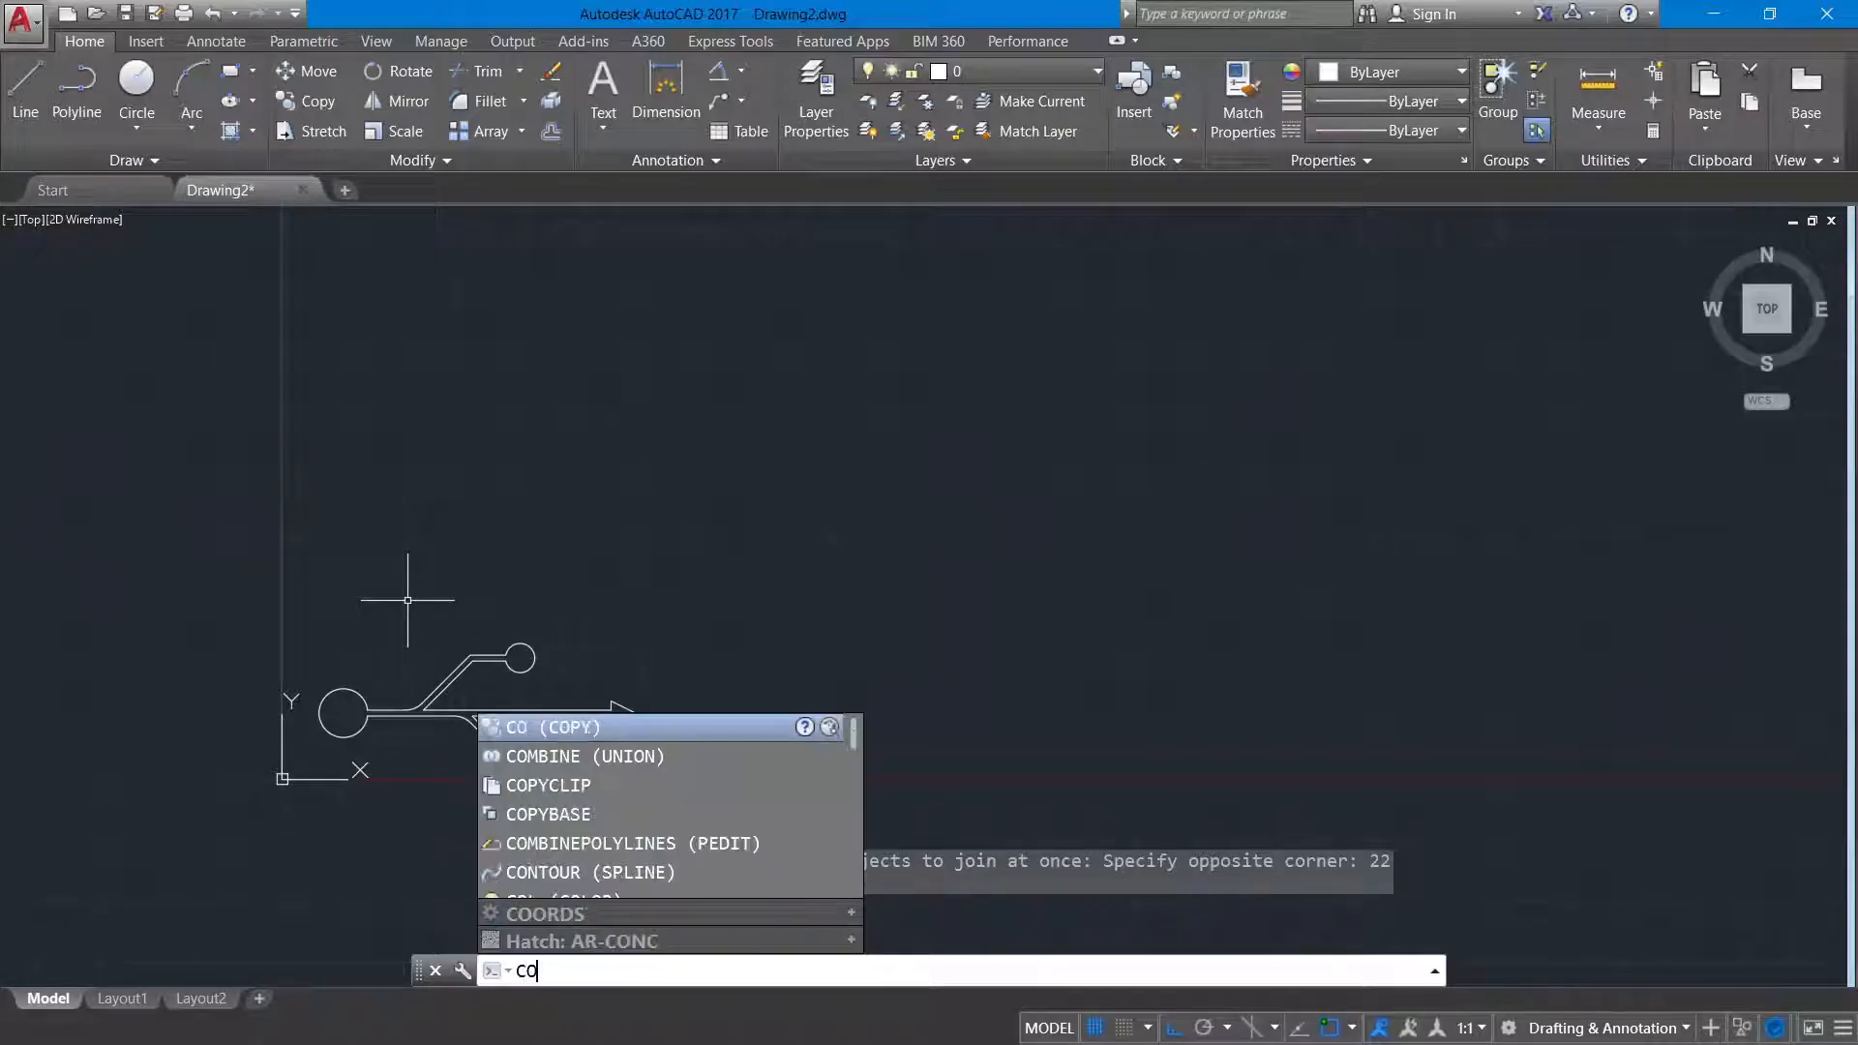
key("Return")
left_click(307, 592)
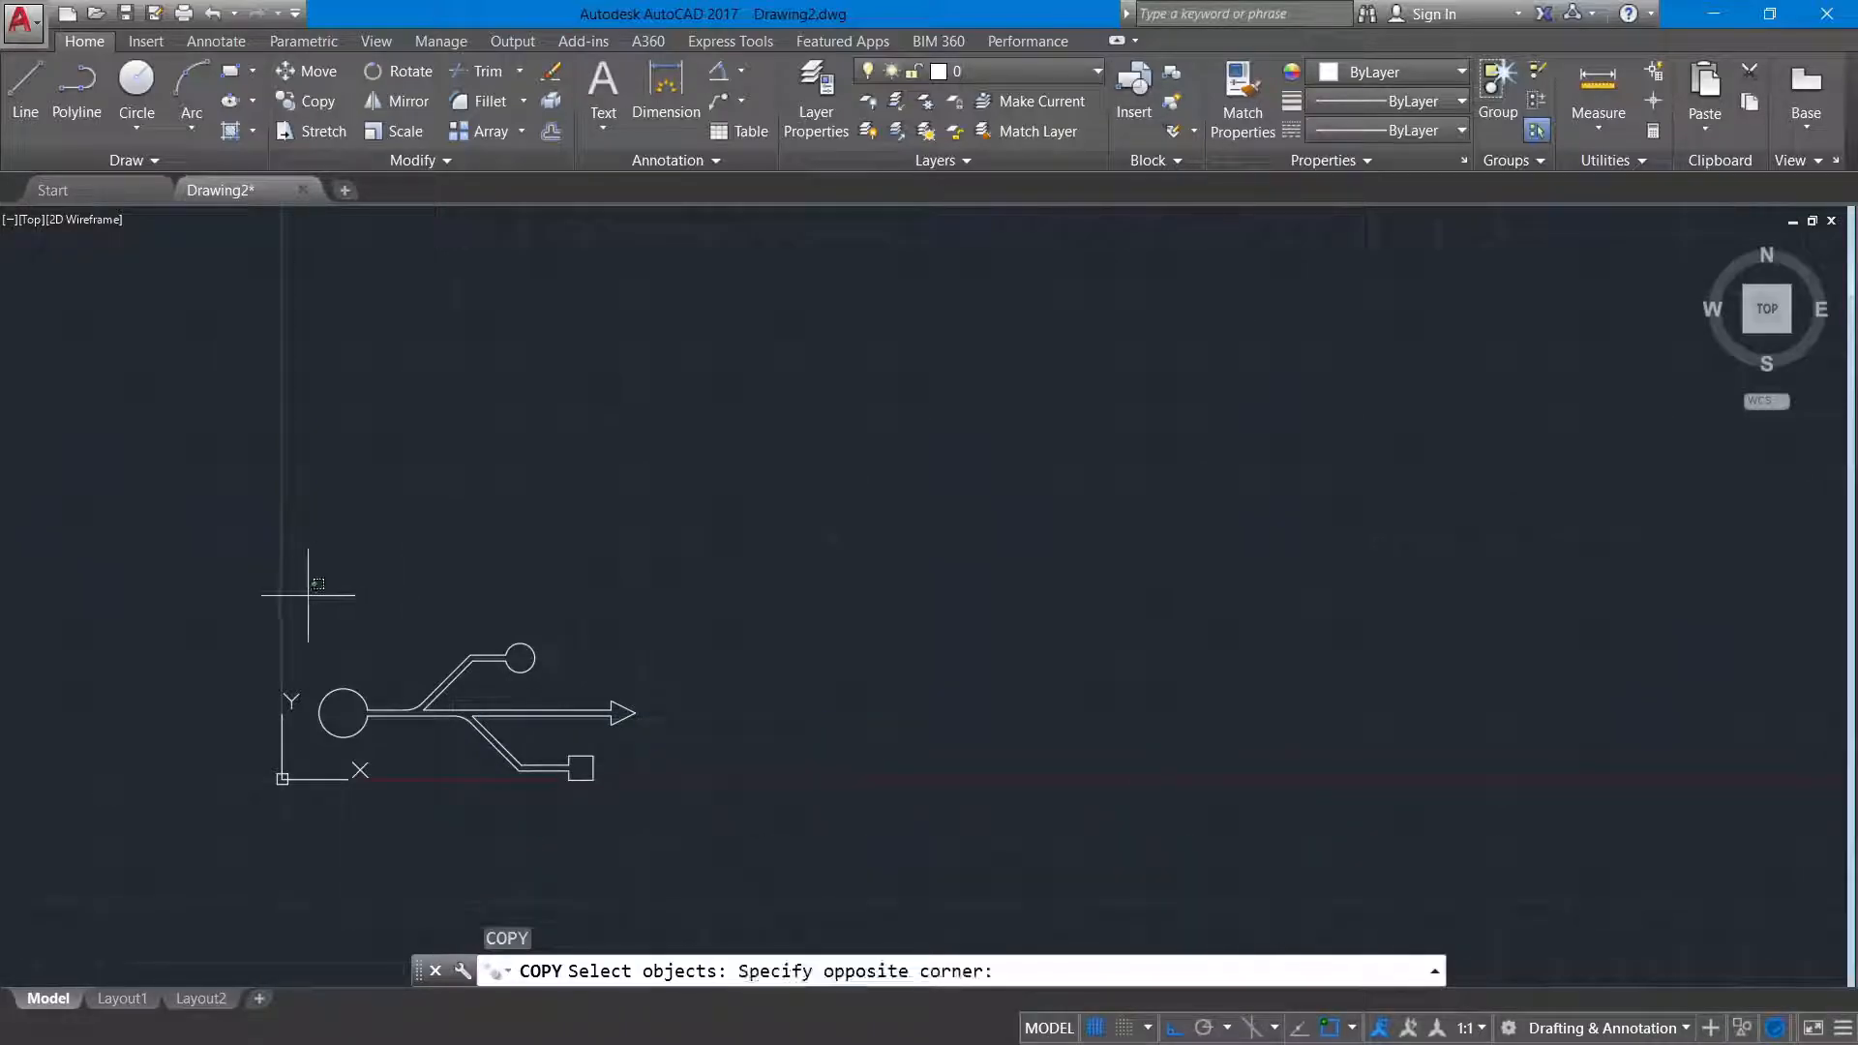
left_click(746, 888)
key("Return")
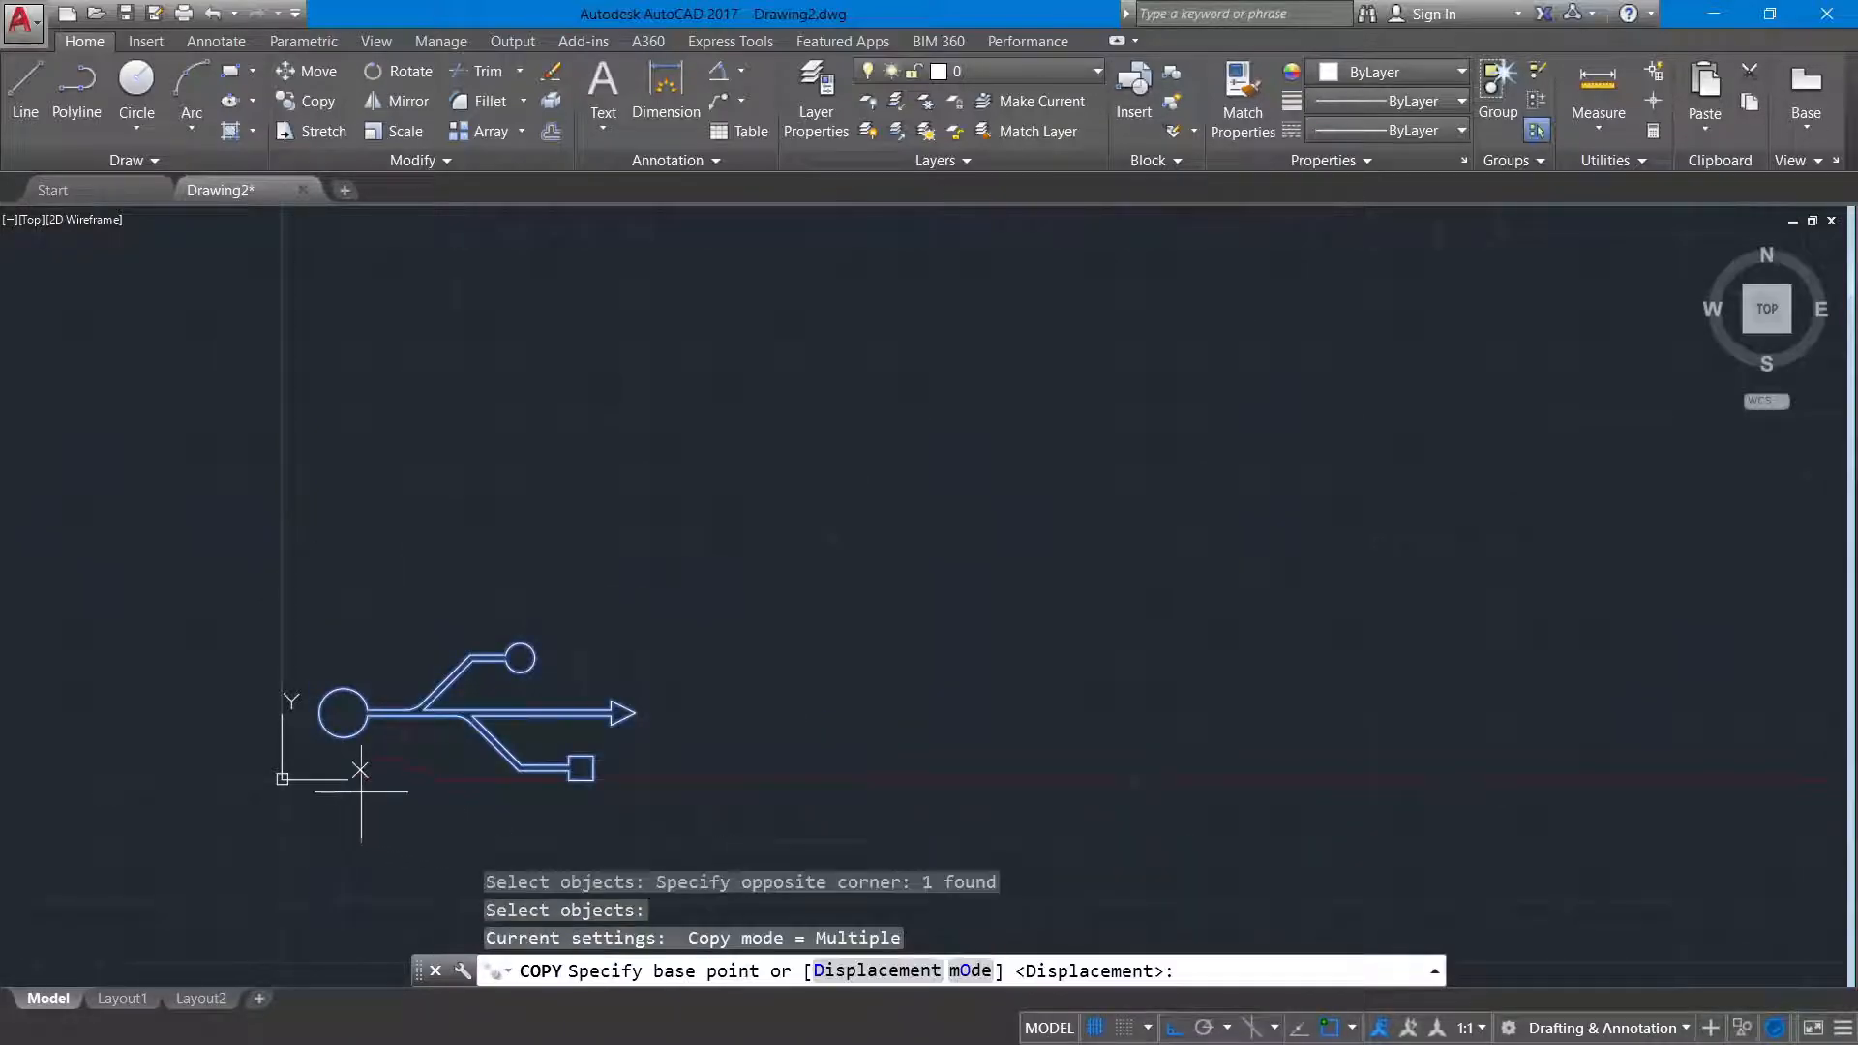
left_click(344, 713)
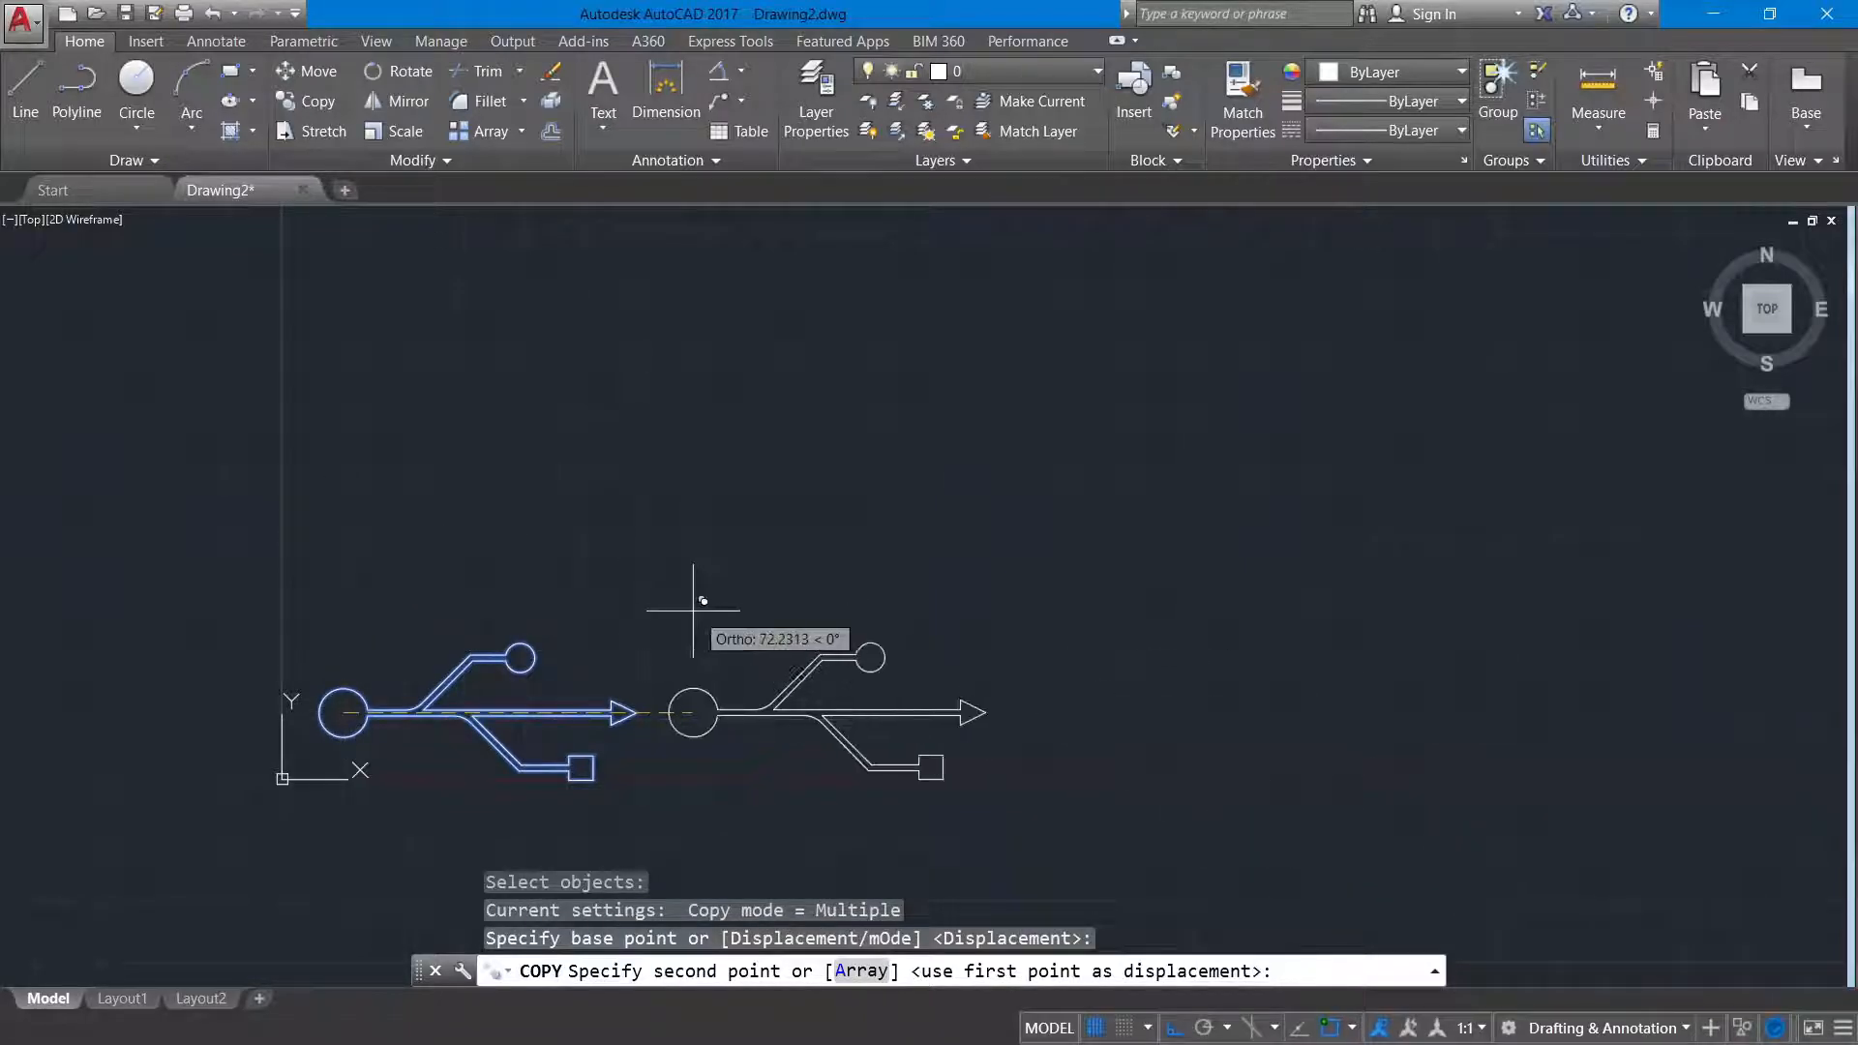
left_click(786, 661)
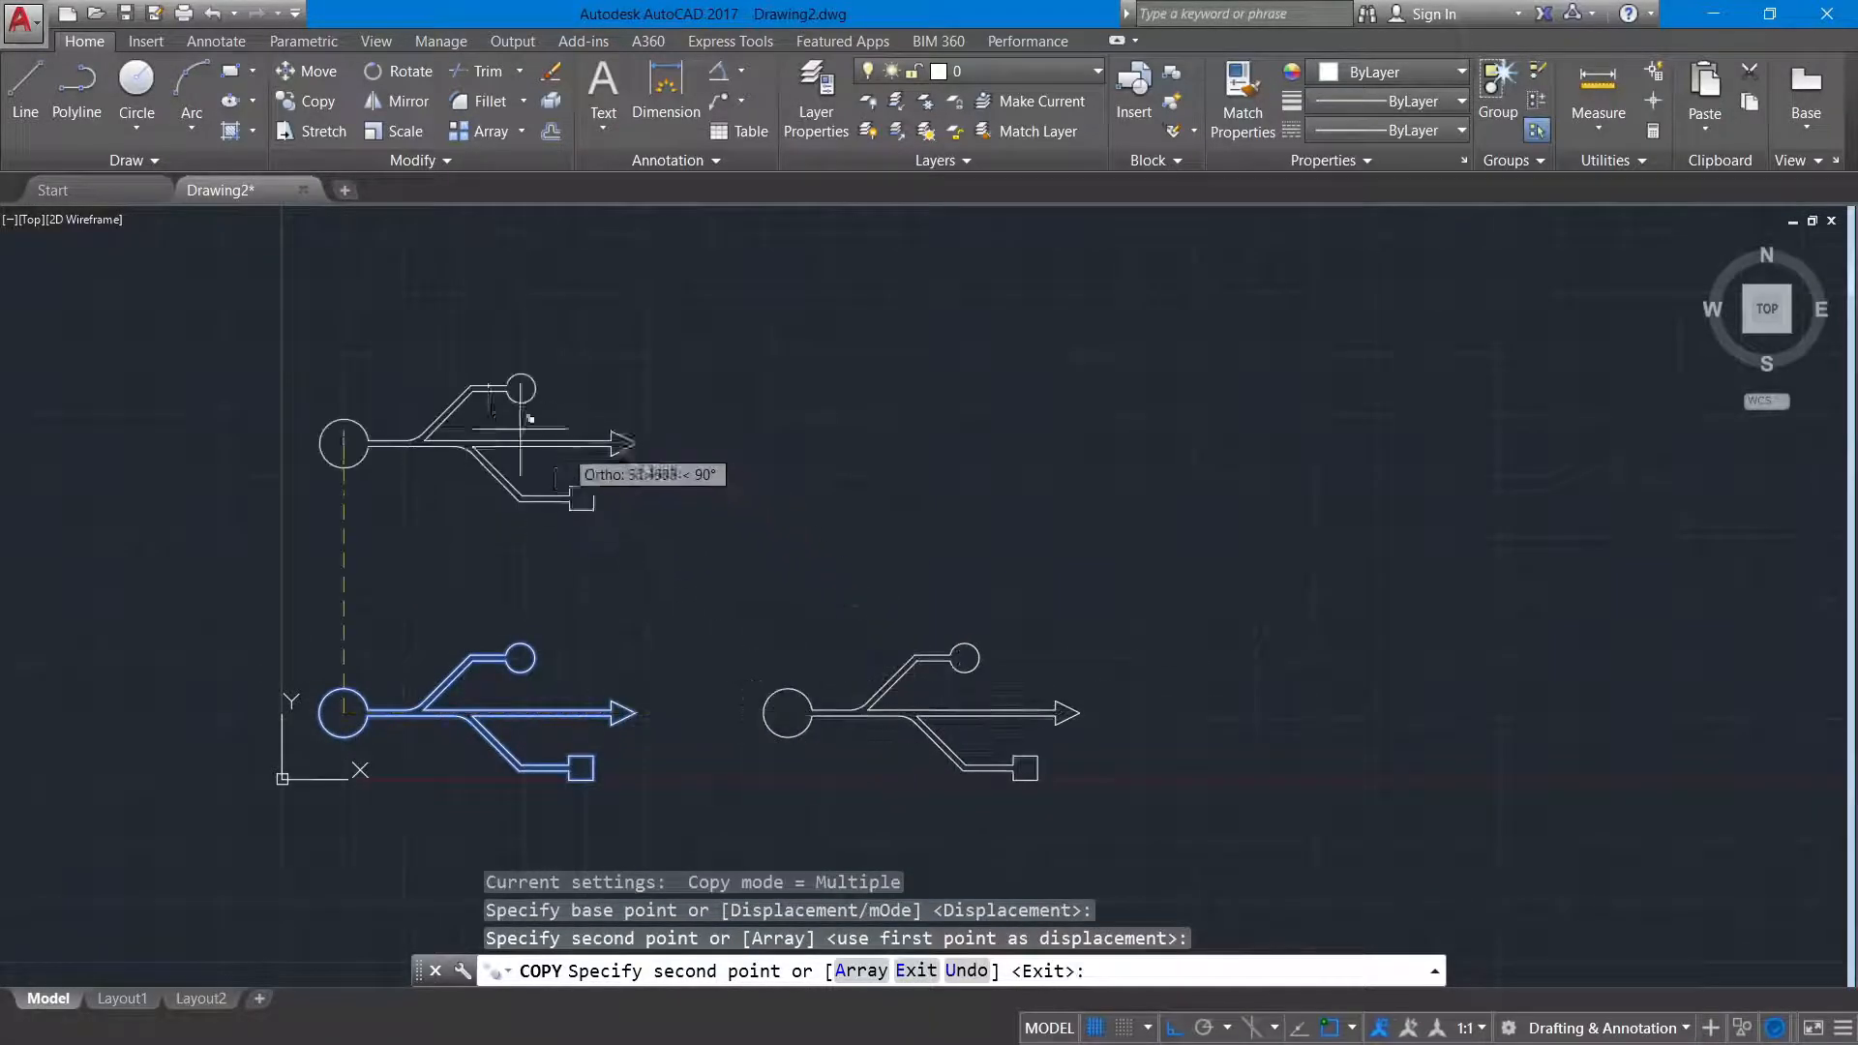
left_click(420, 487)
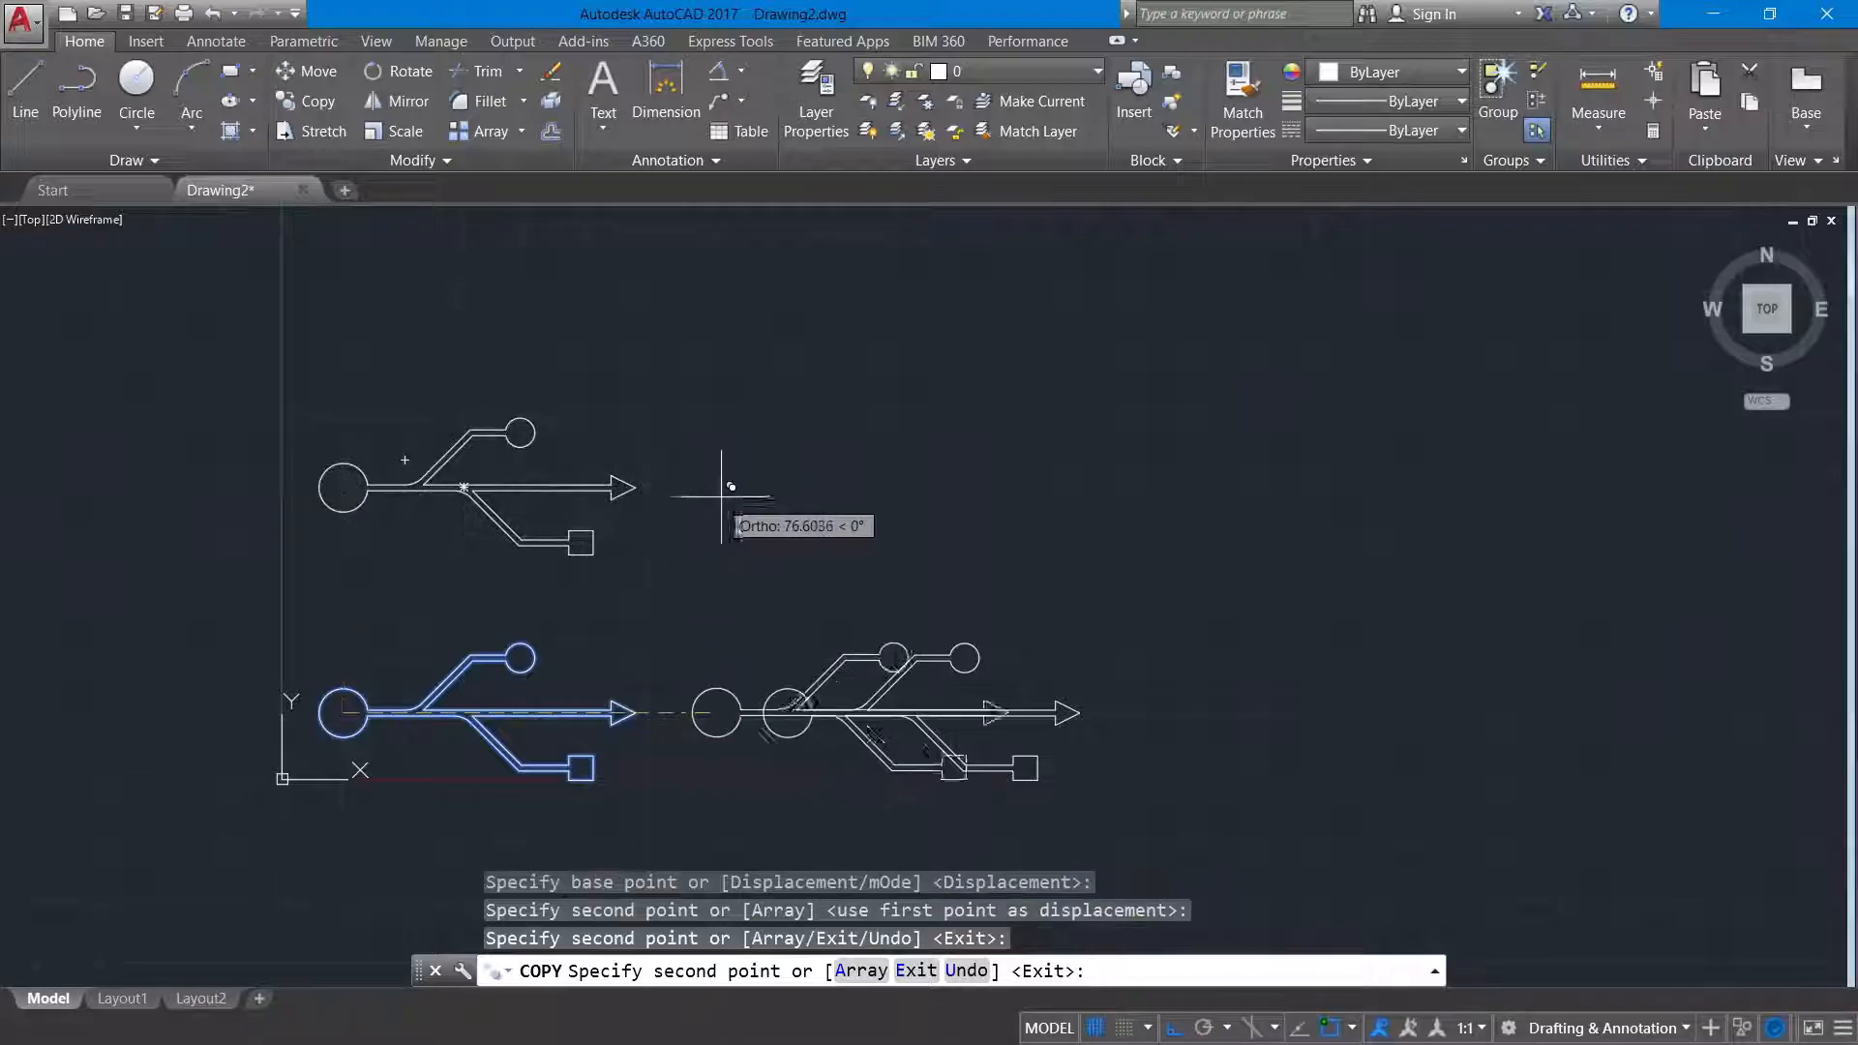
key("Escape")
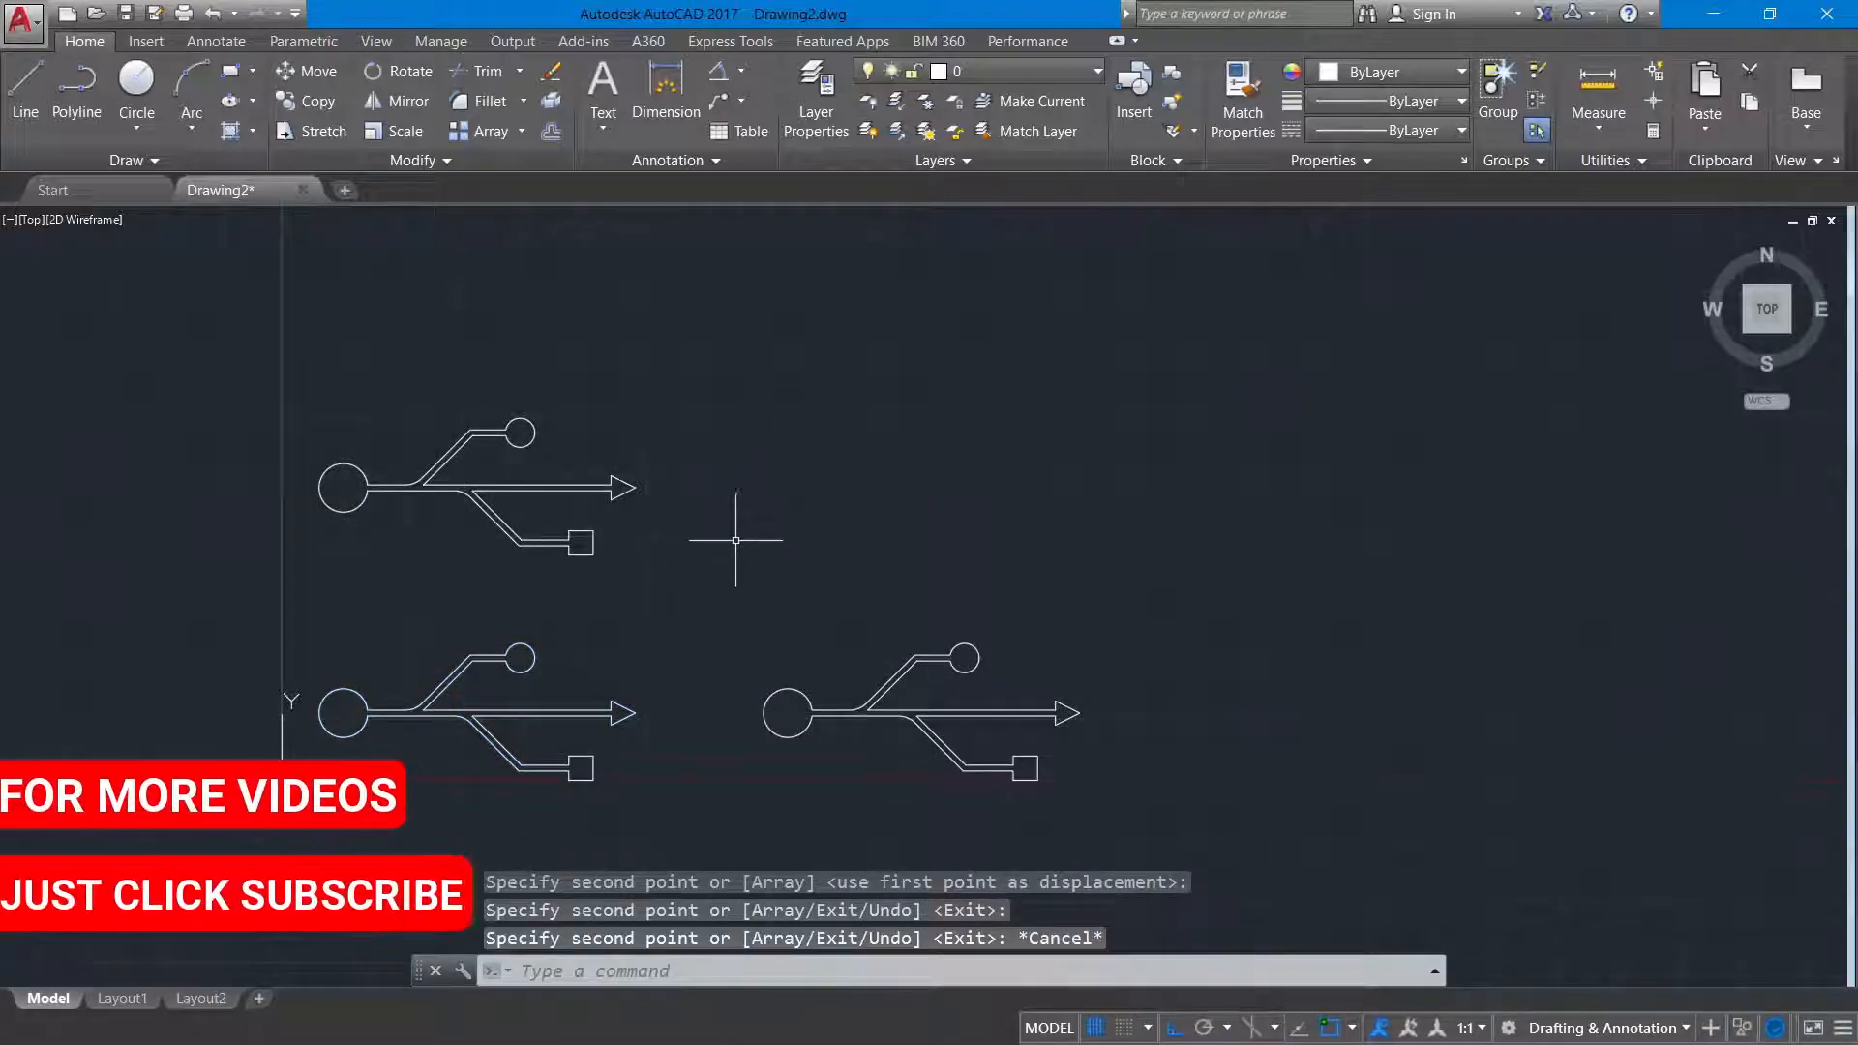
Step: Move the upper USB symbol horizontally to the right so it sits roughly centred above the two lower symbols
type("m")
key("Return")
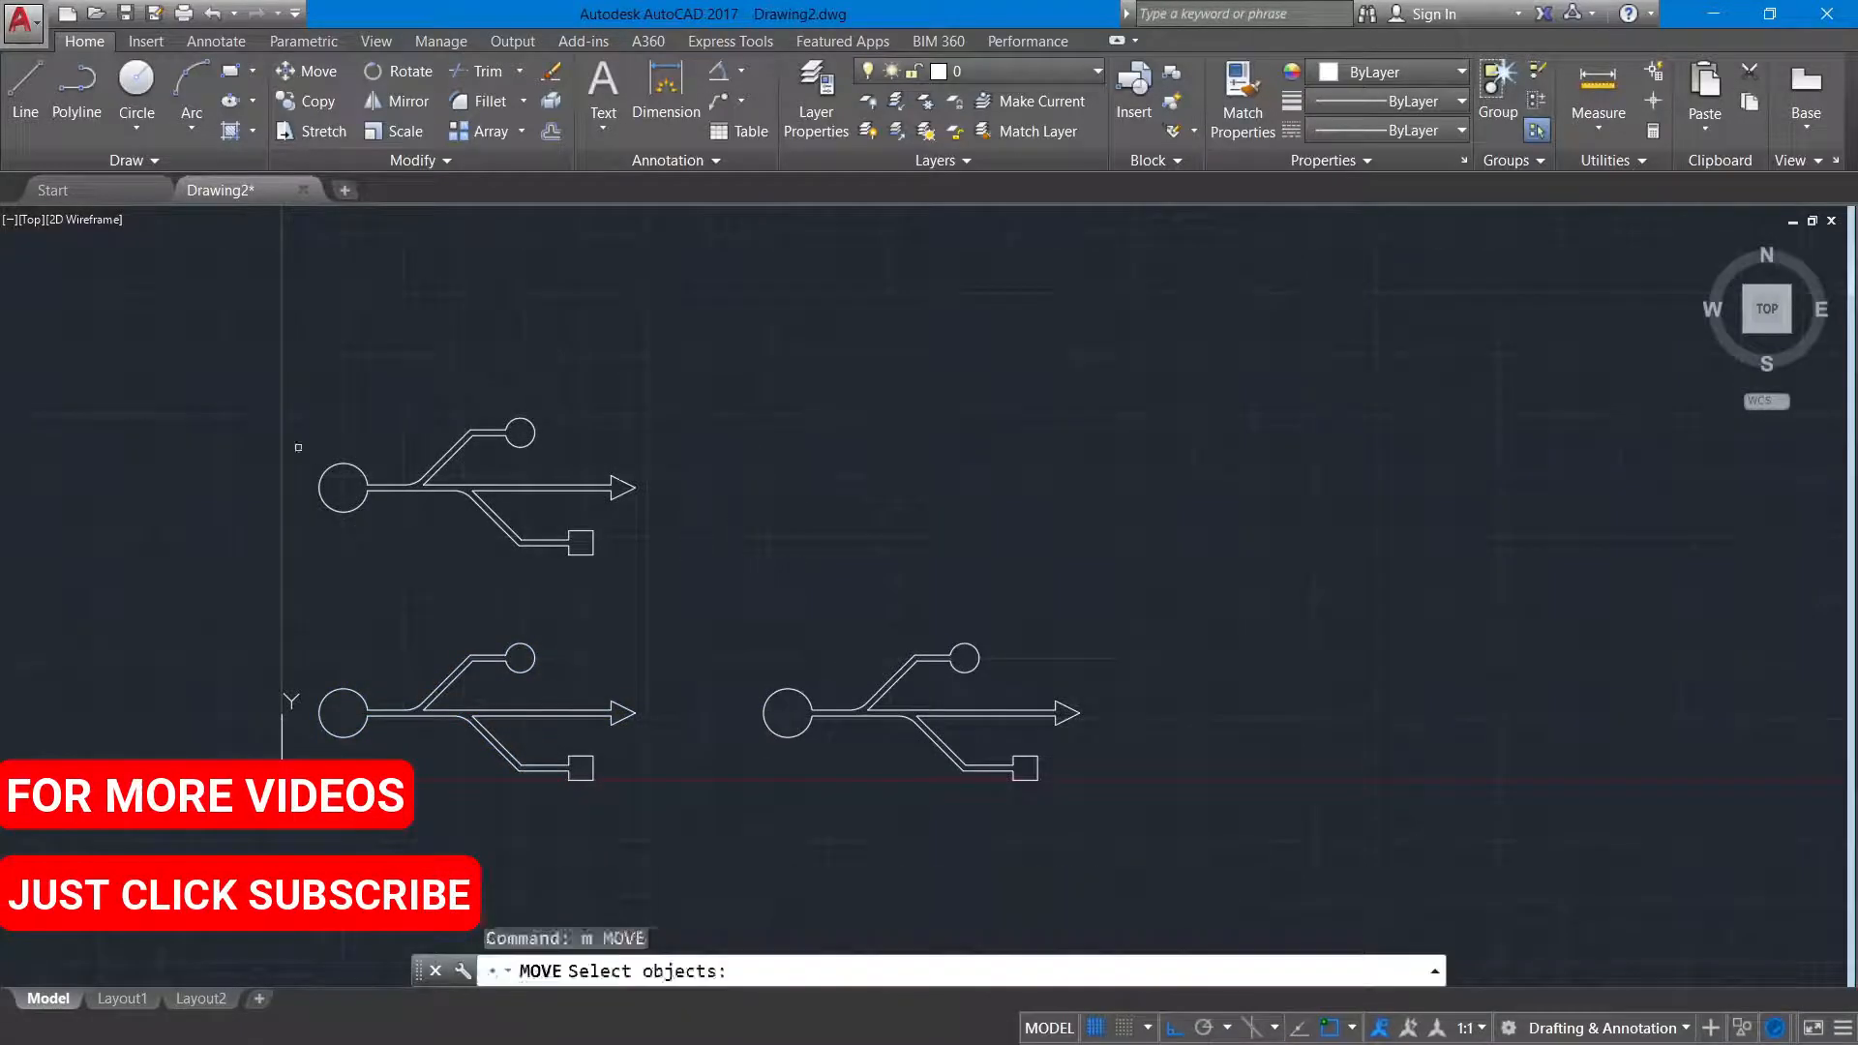
left_click(339, 378)
left_click(526, 542)
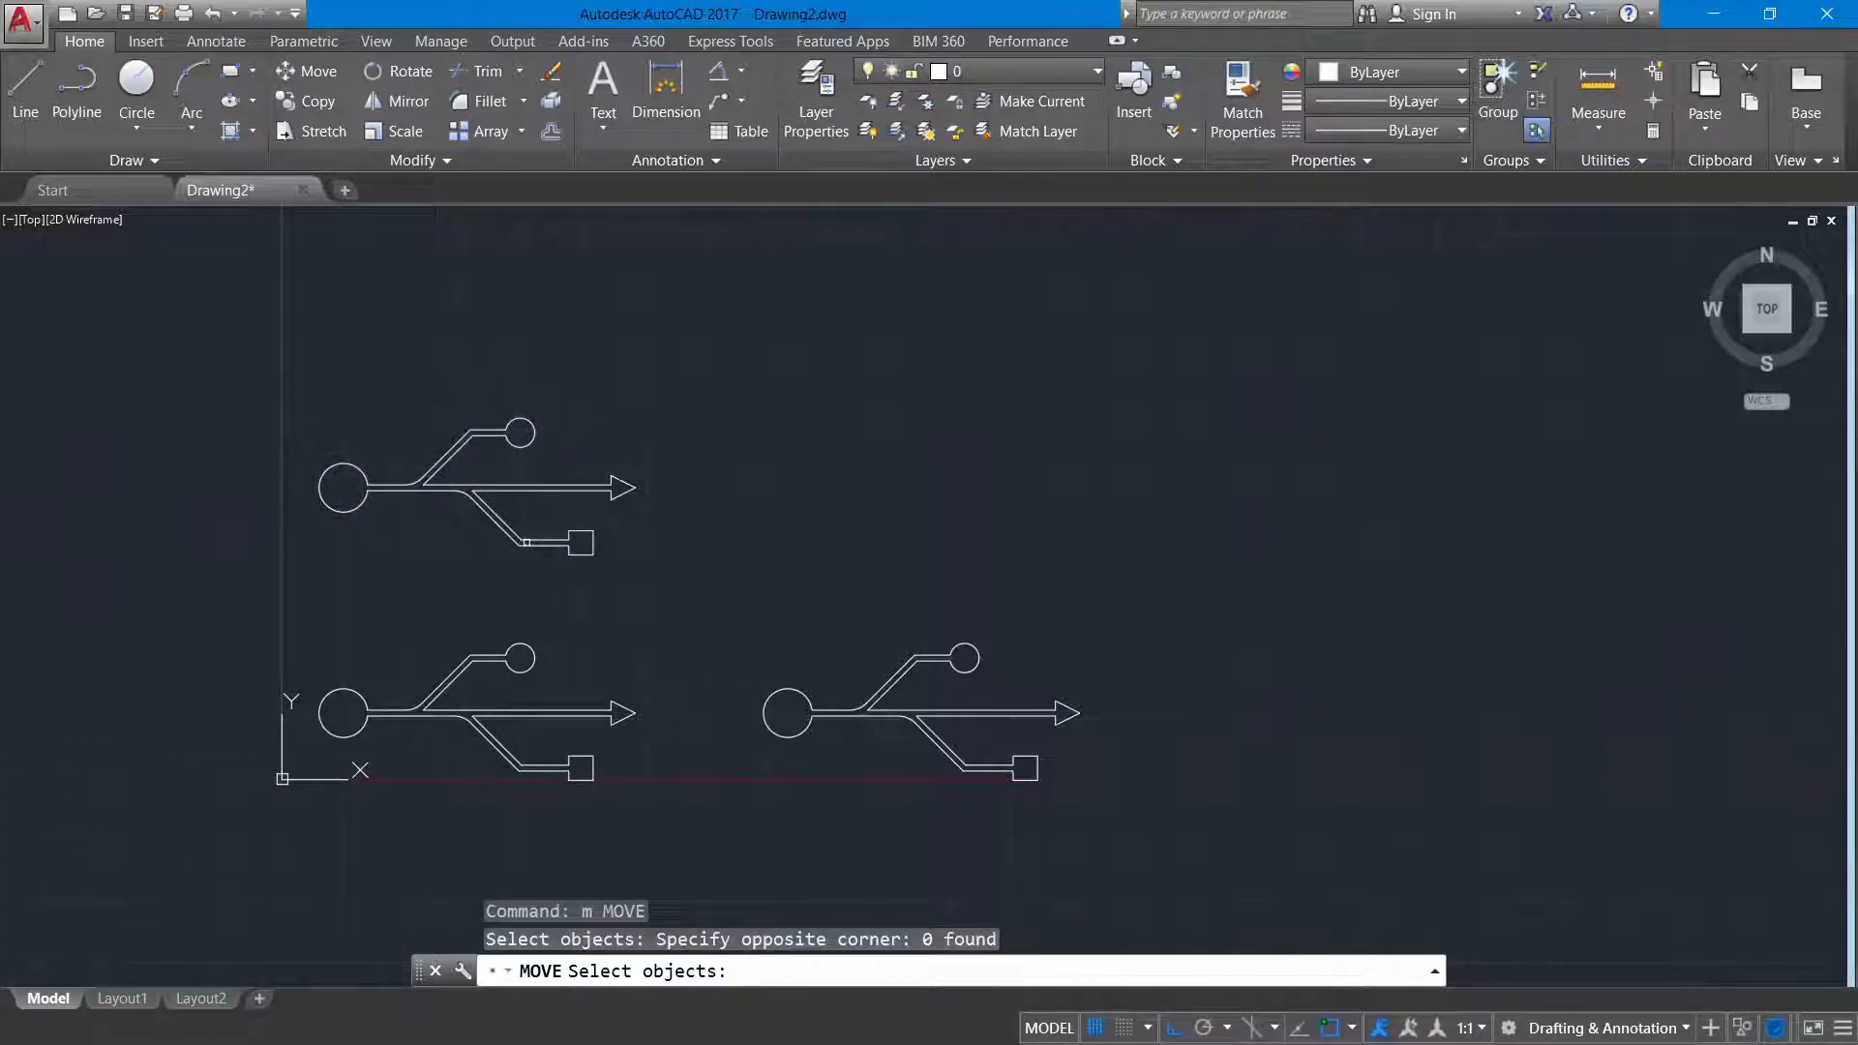
left_click(522, 542)
key("Return")
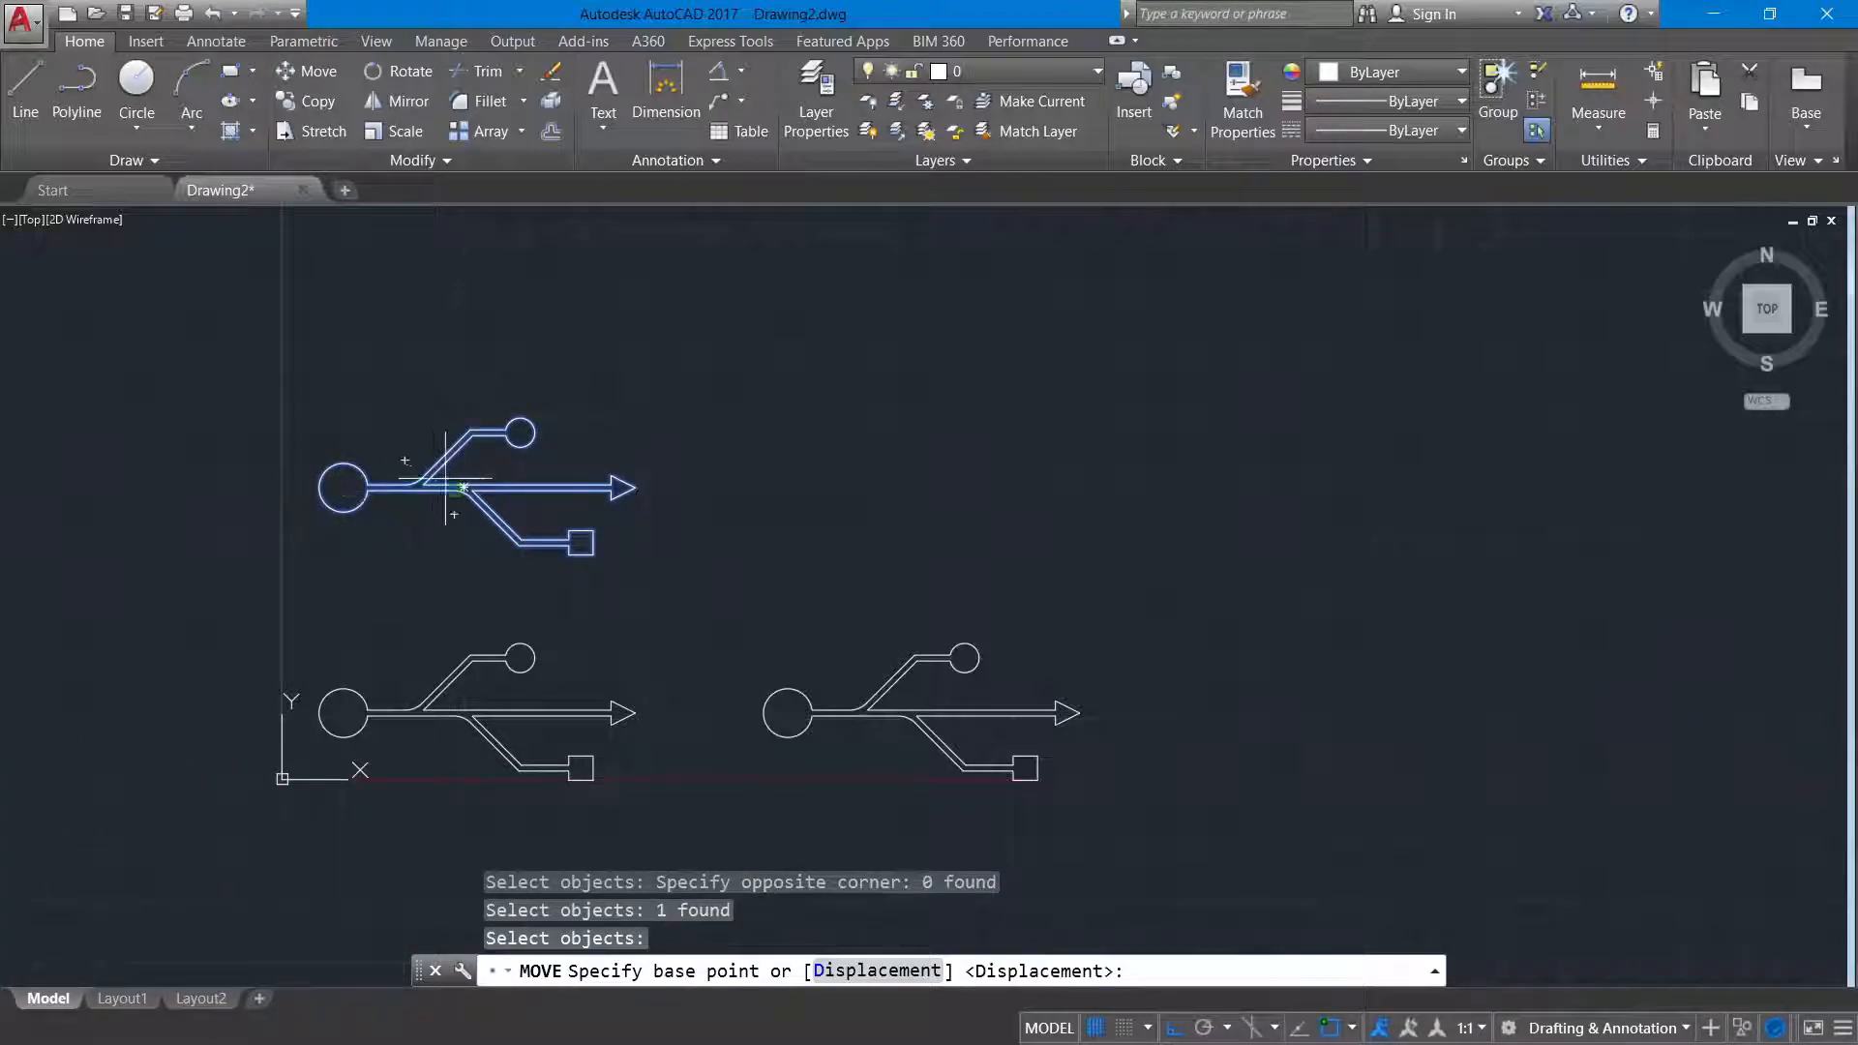
left_click(459, 489)
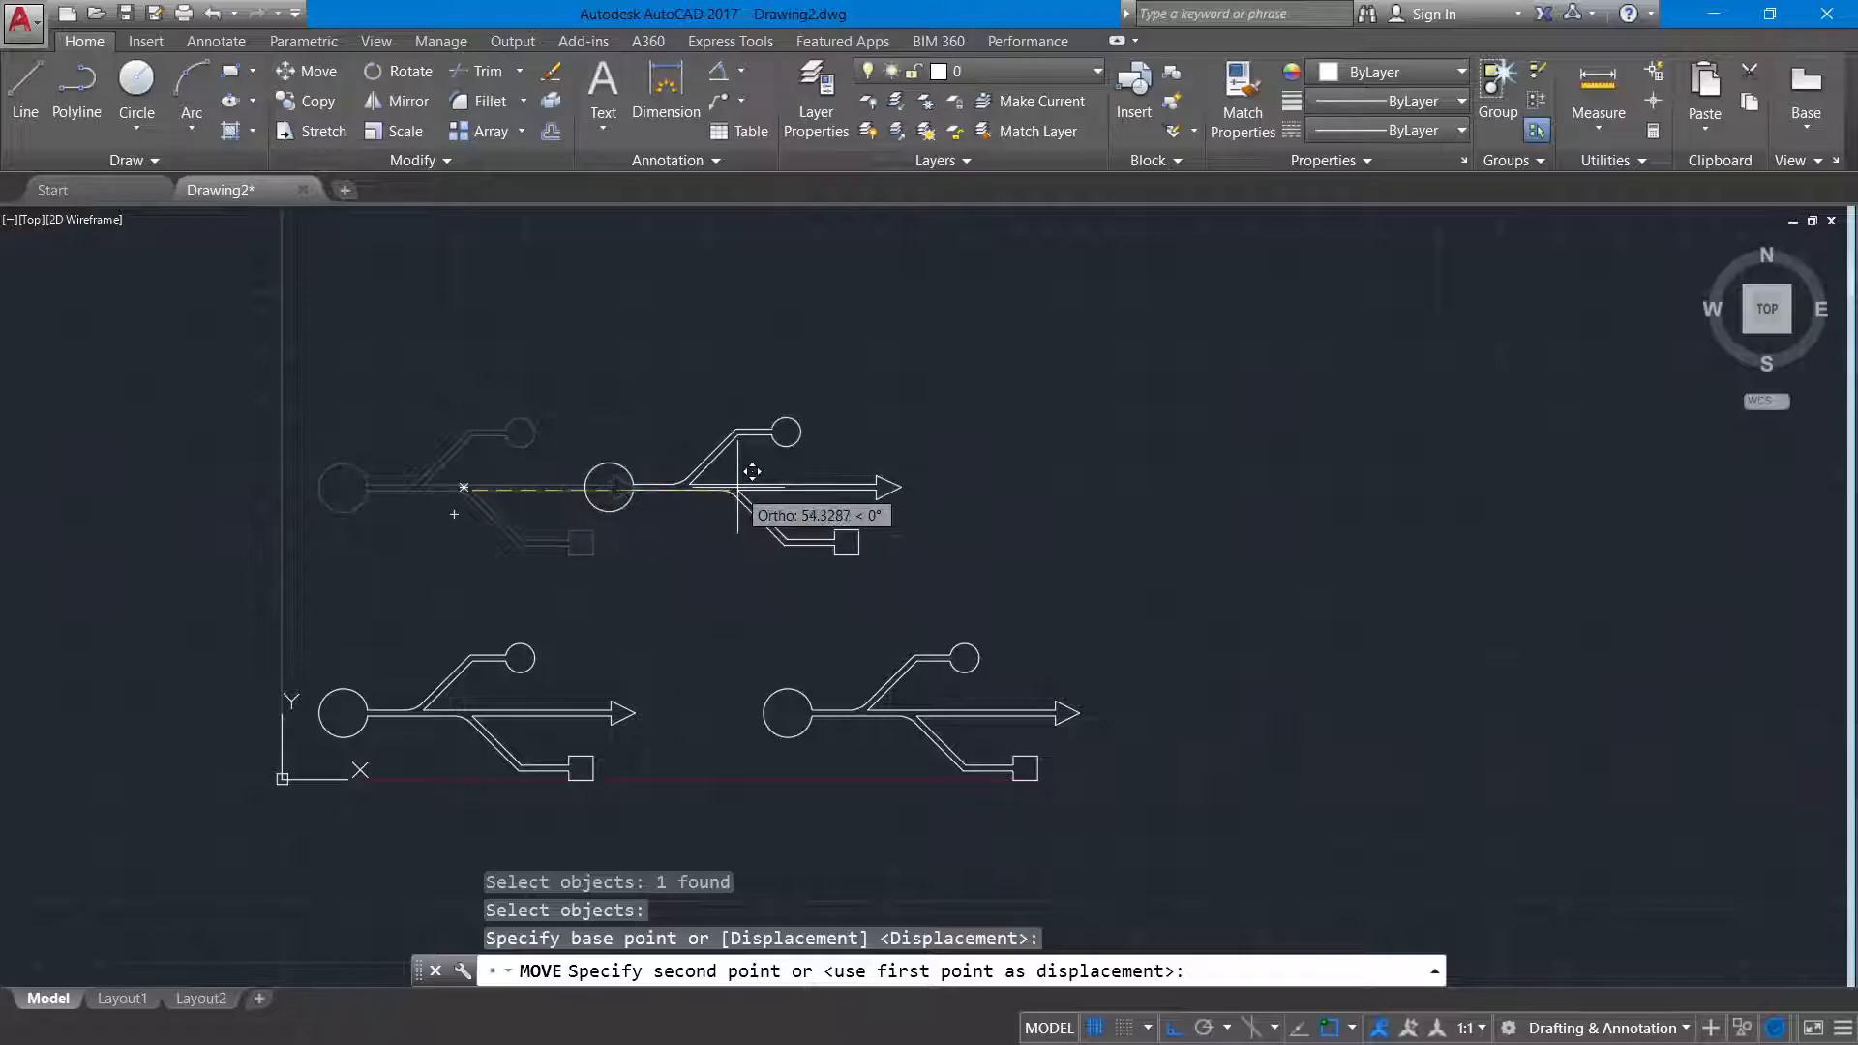
left_click(686, 489)
key("Escape")
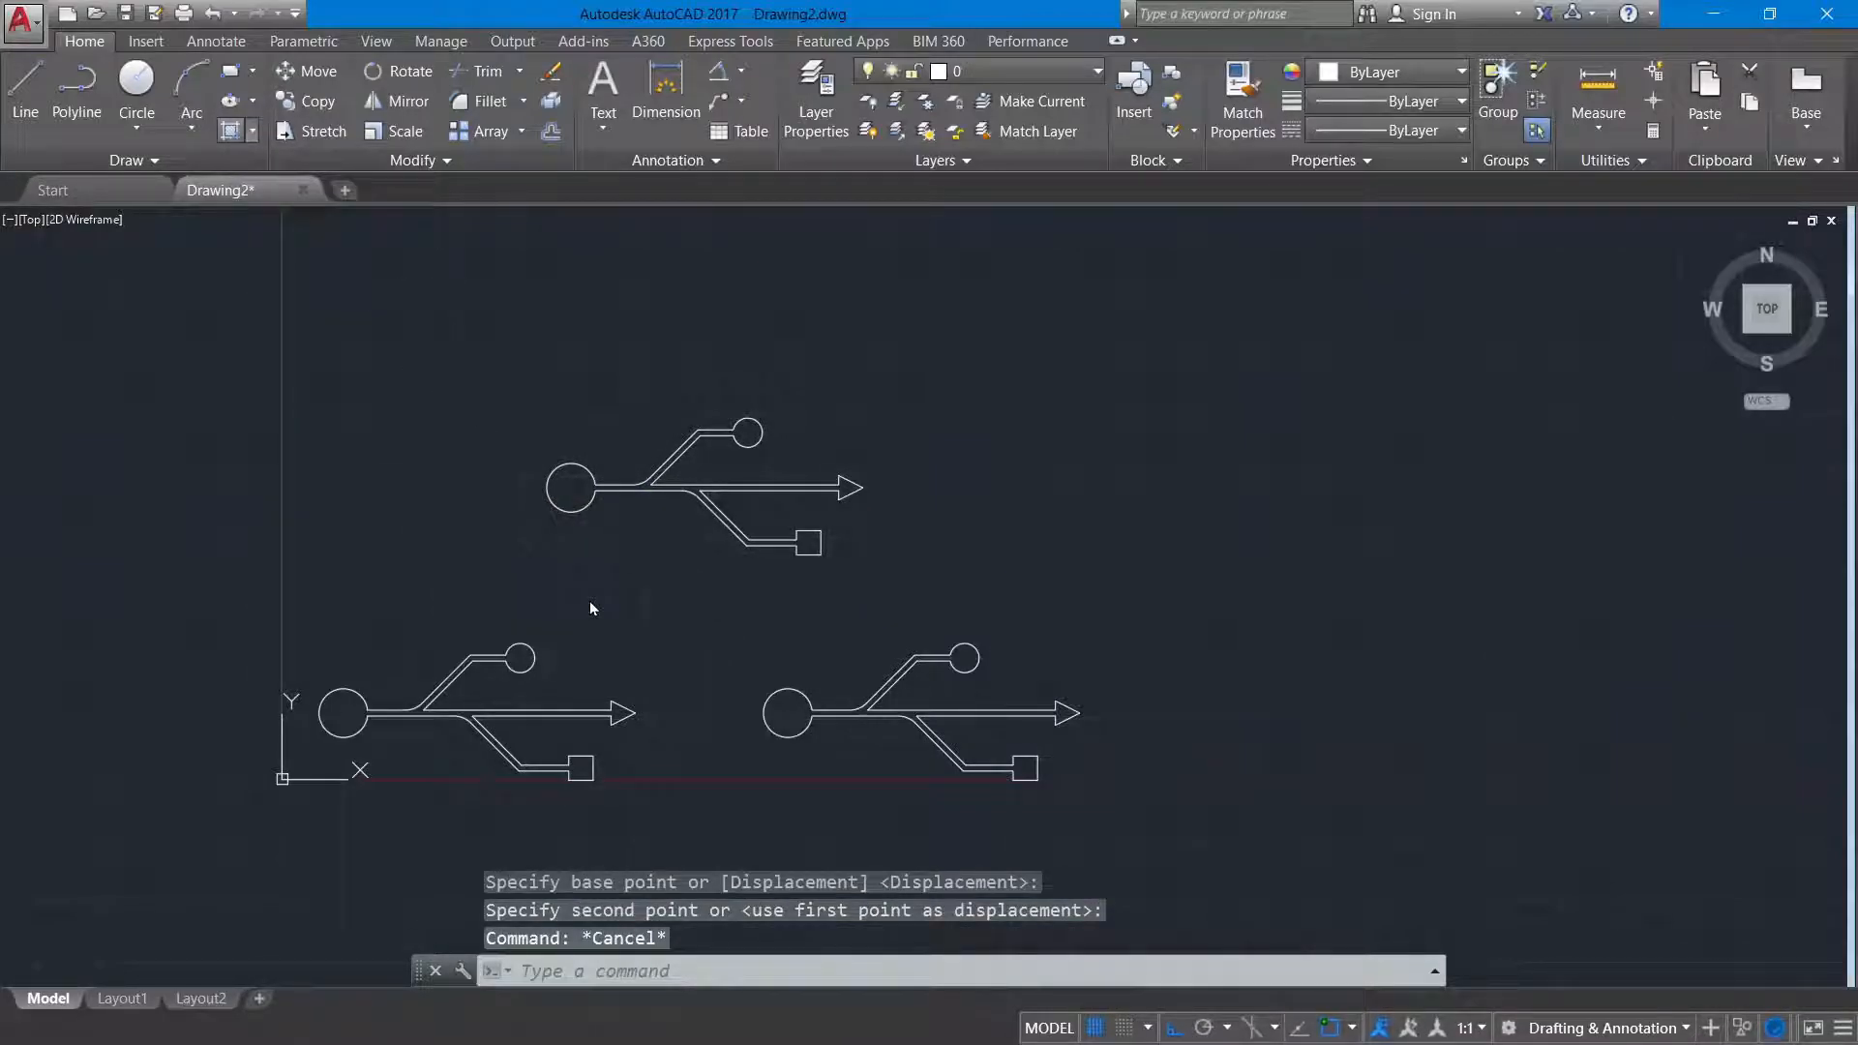
Step: Hatch the interior of the upper USB symbol with a solid fill in red 237,31,36
left_click(230, 130)
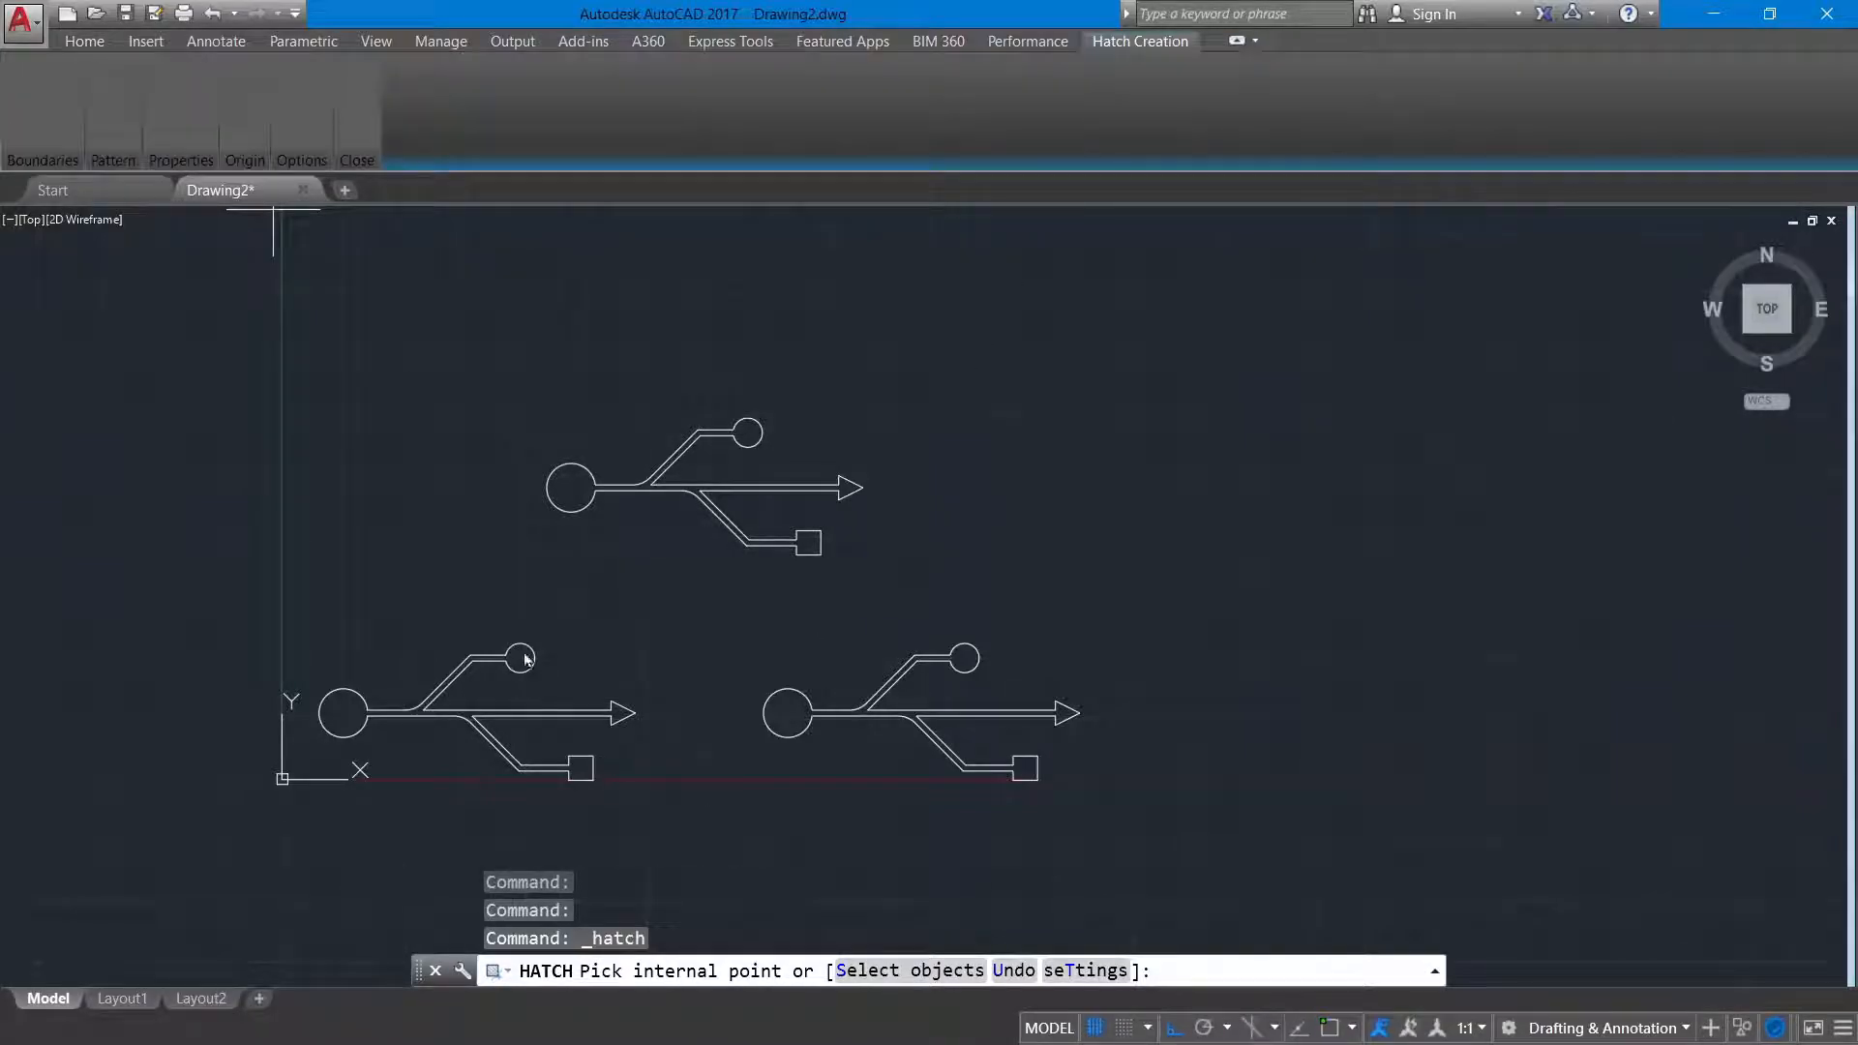
scroll(551, 572, "up", 3)
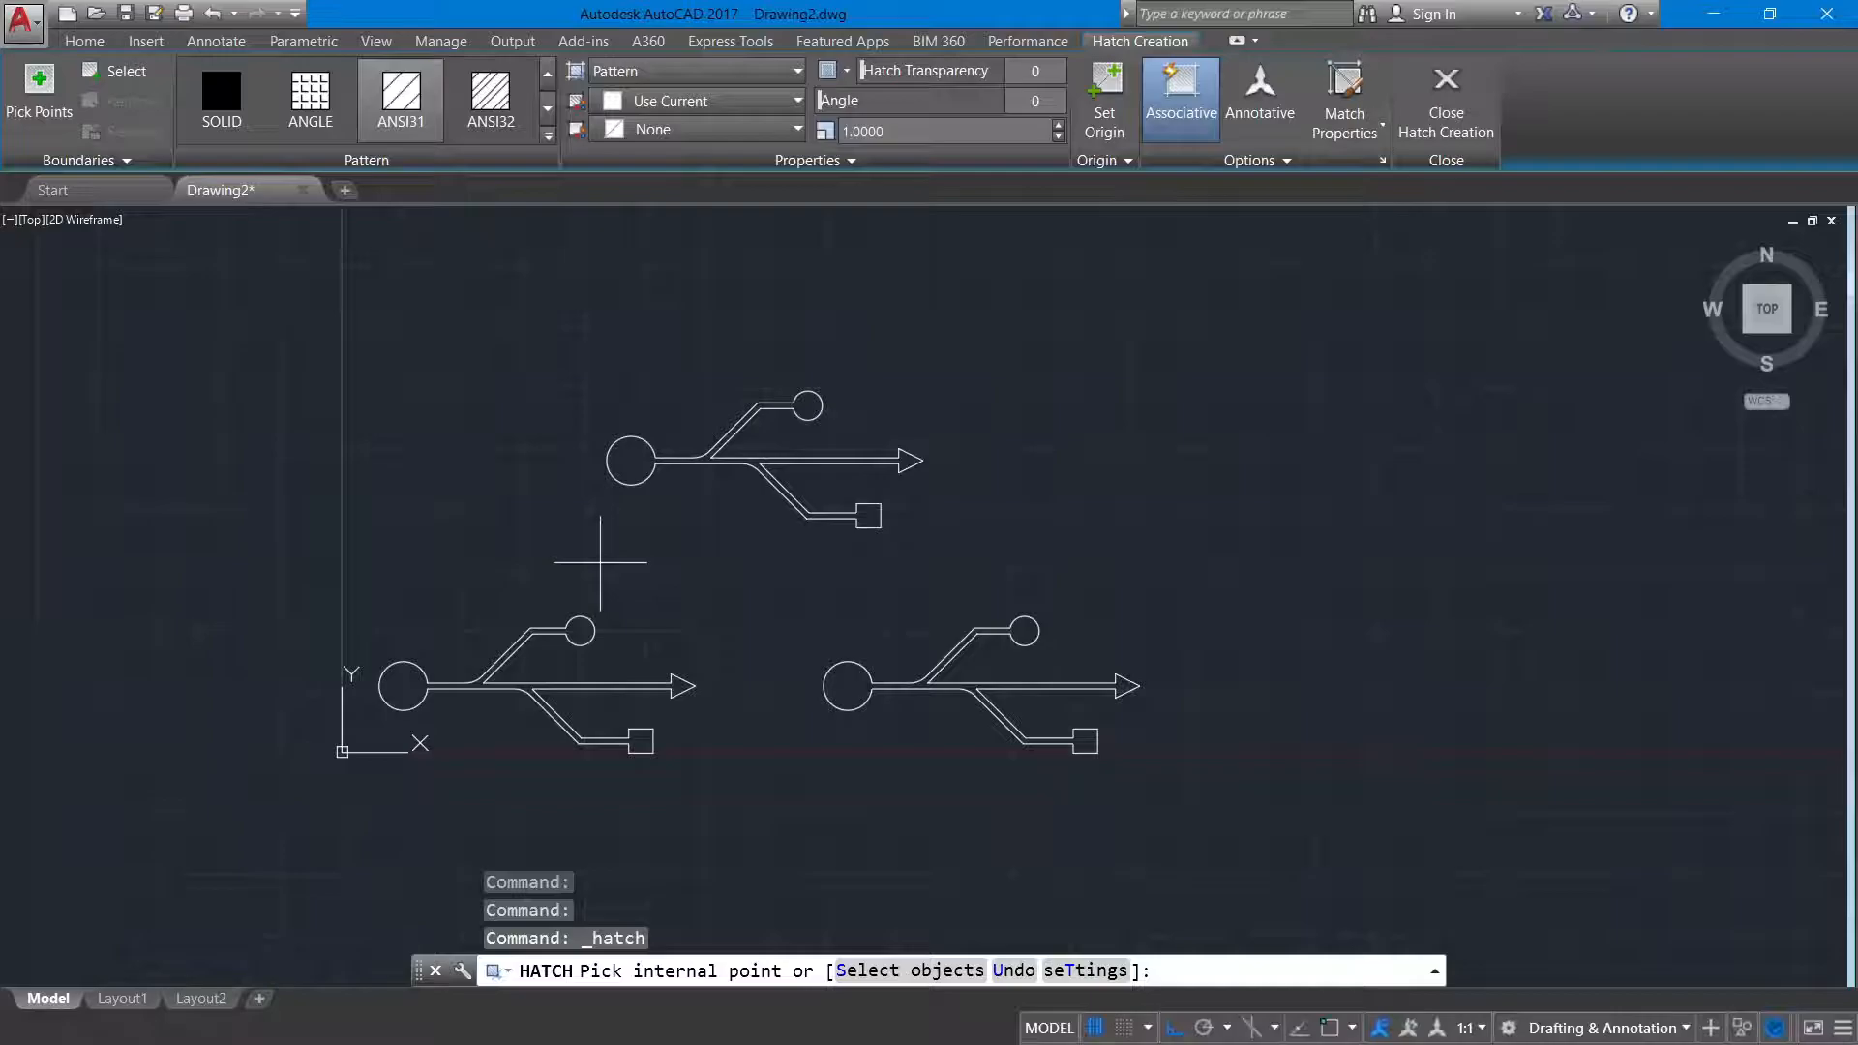
middle_click_drag(611, 542, 591, 610)
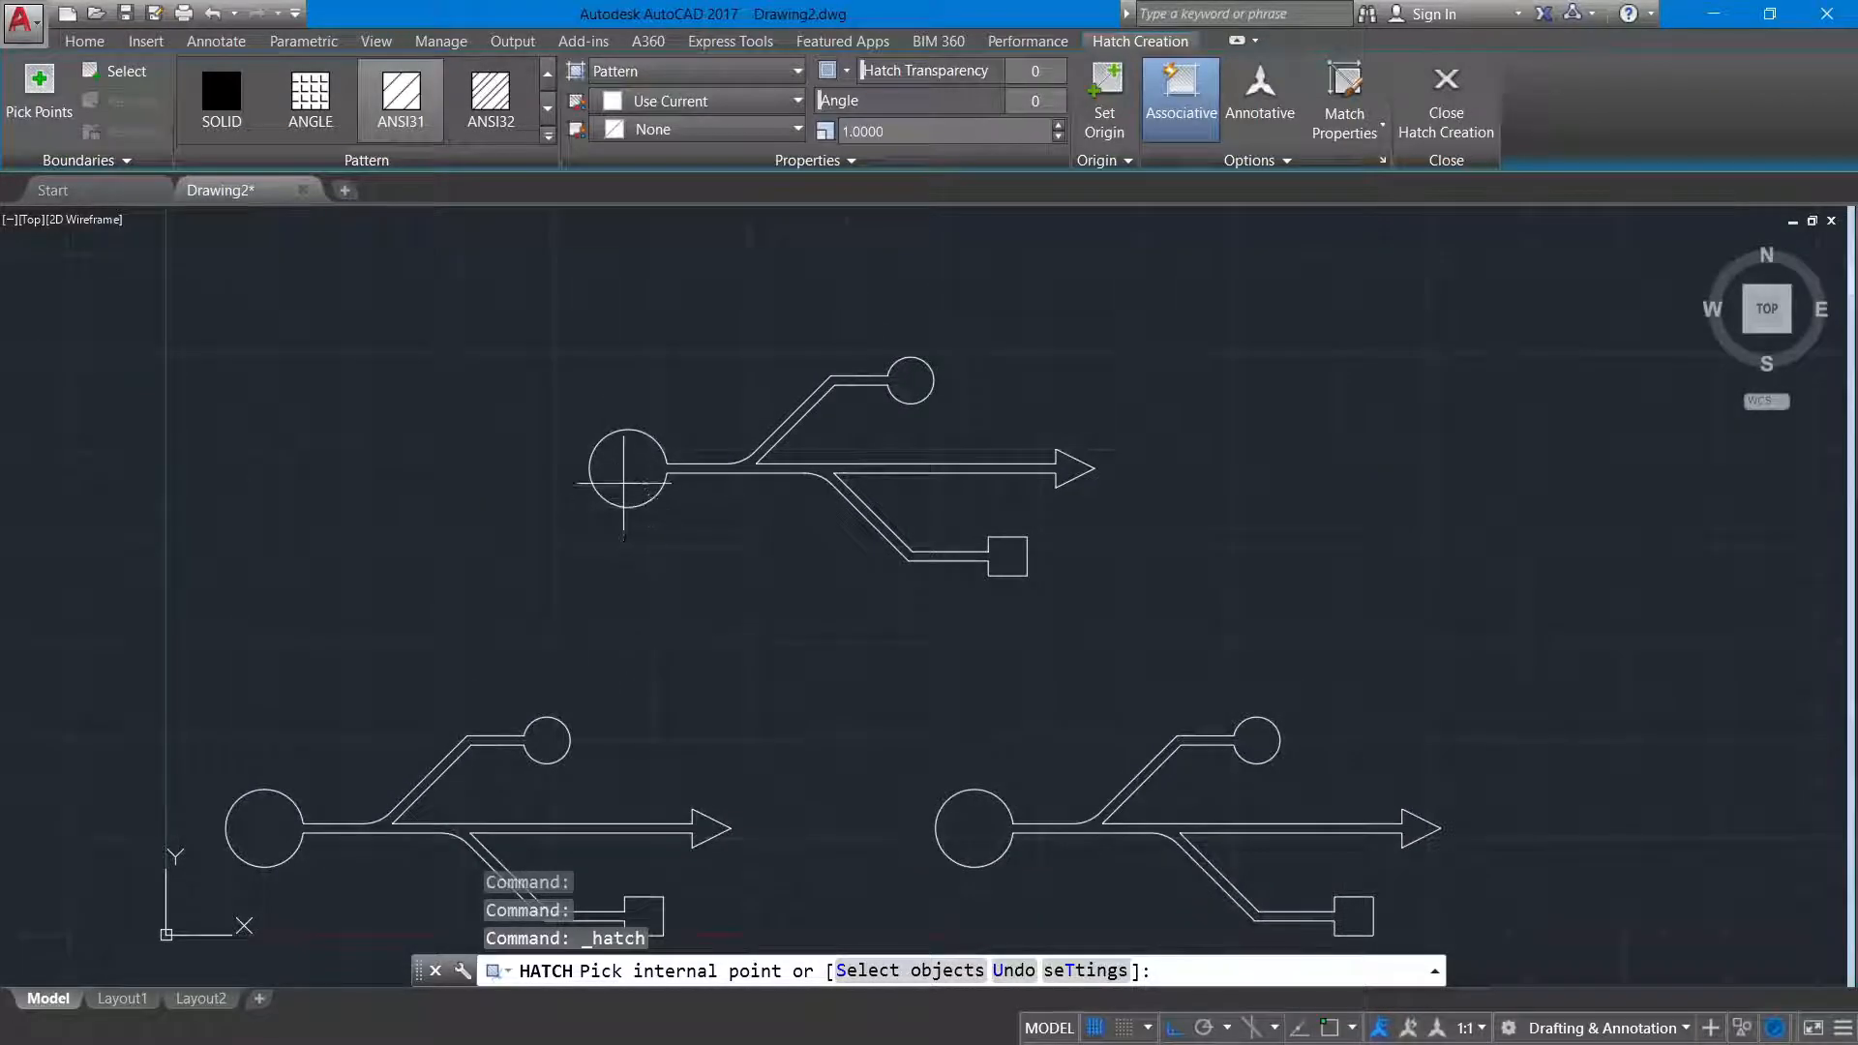
left_click(668, 71)
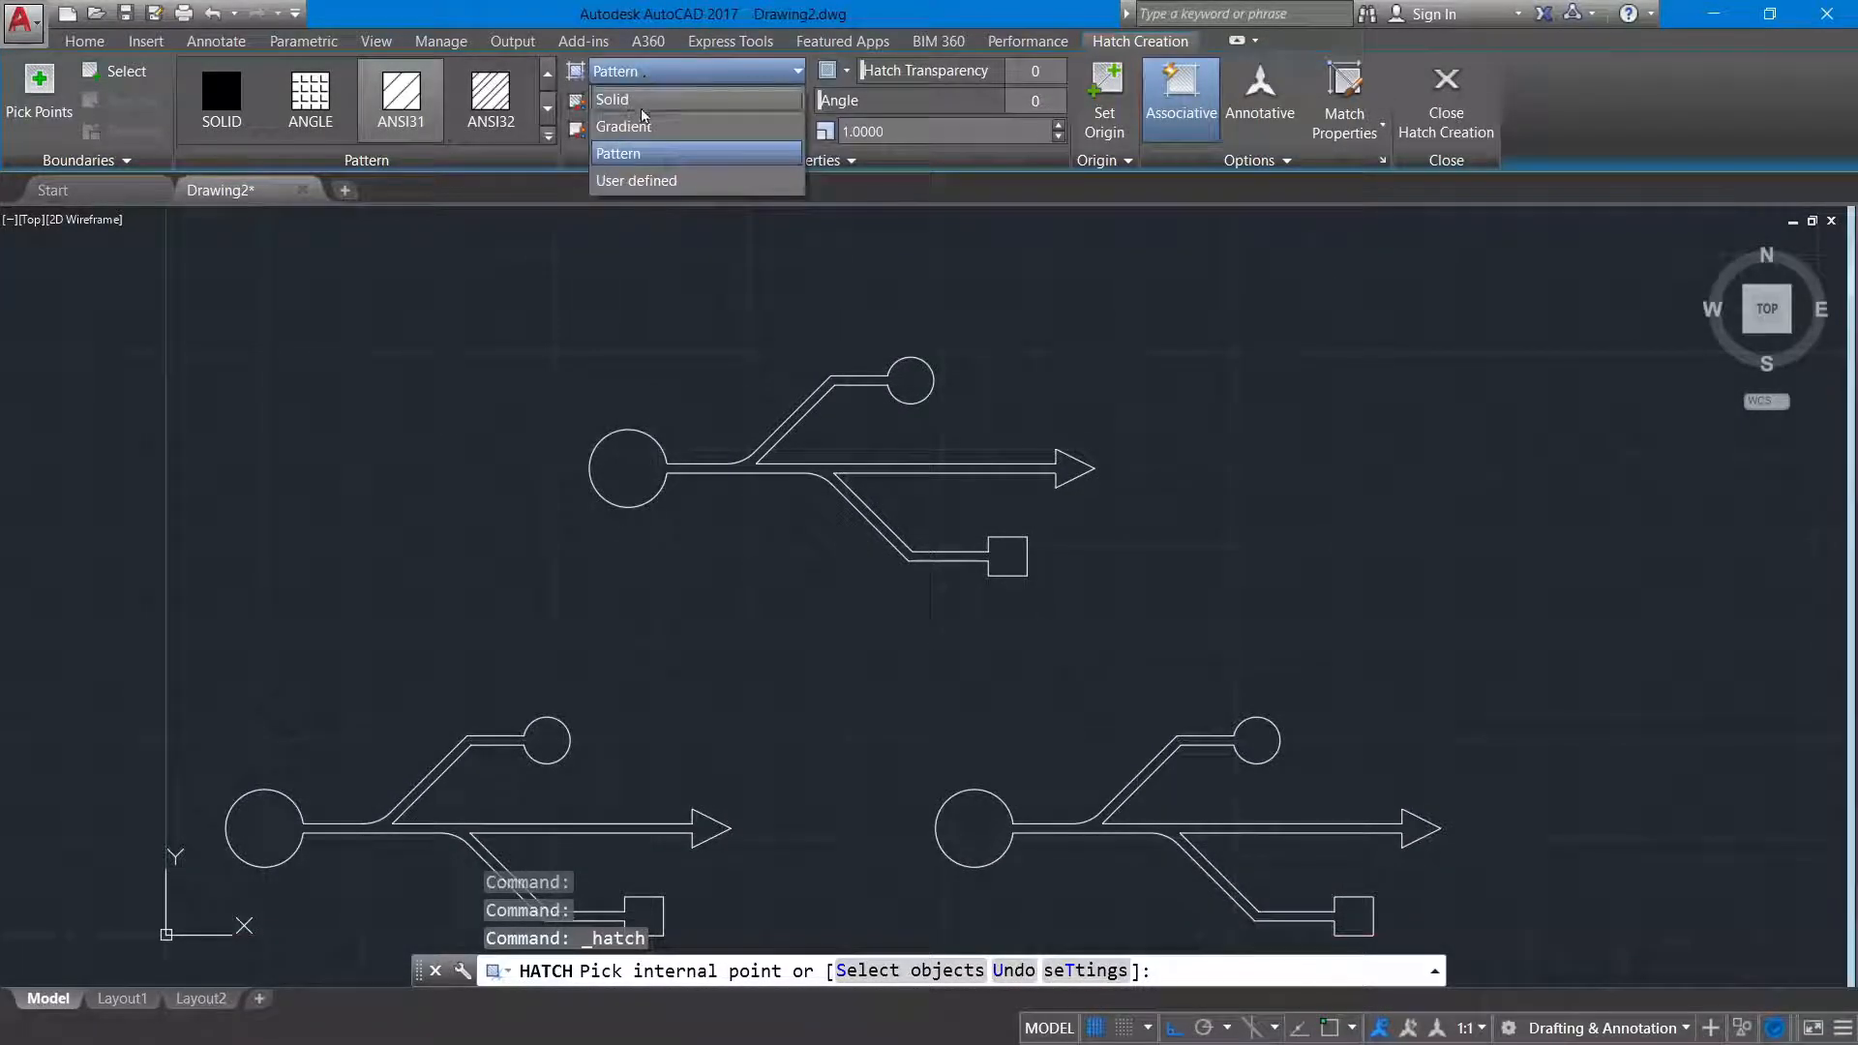
left_click(638, 94)
left_click(644, 101)
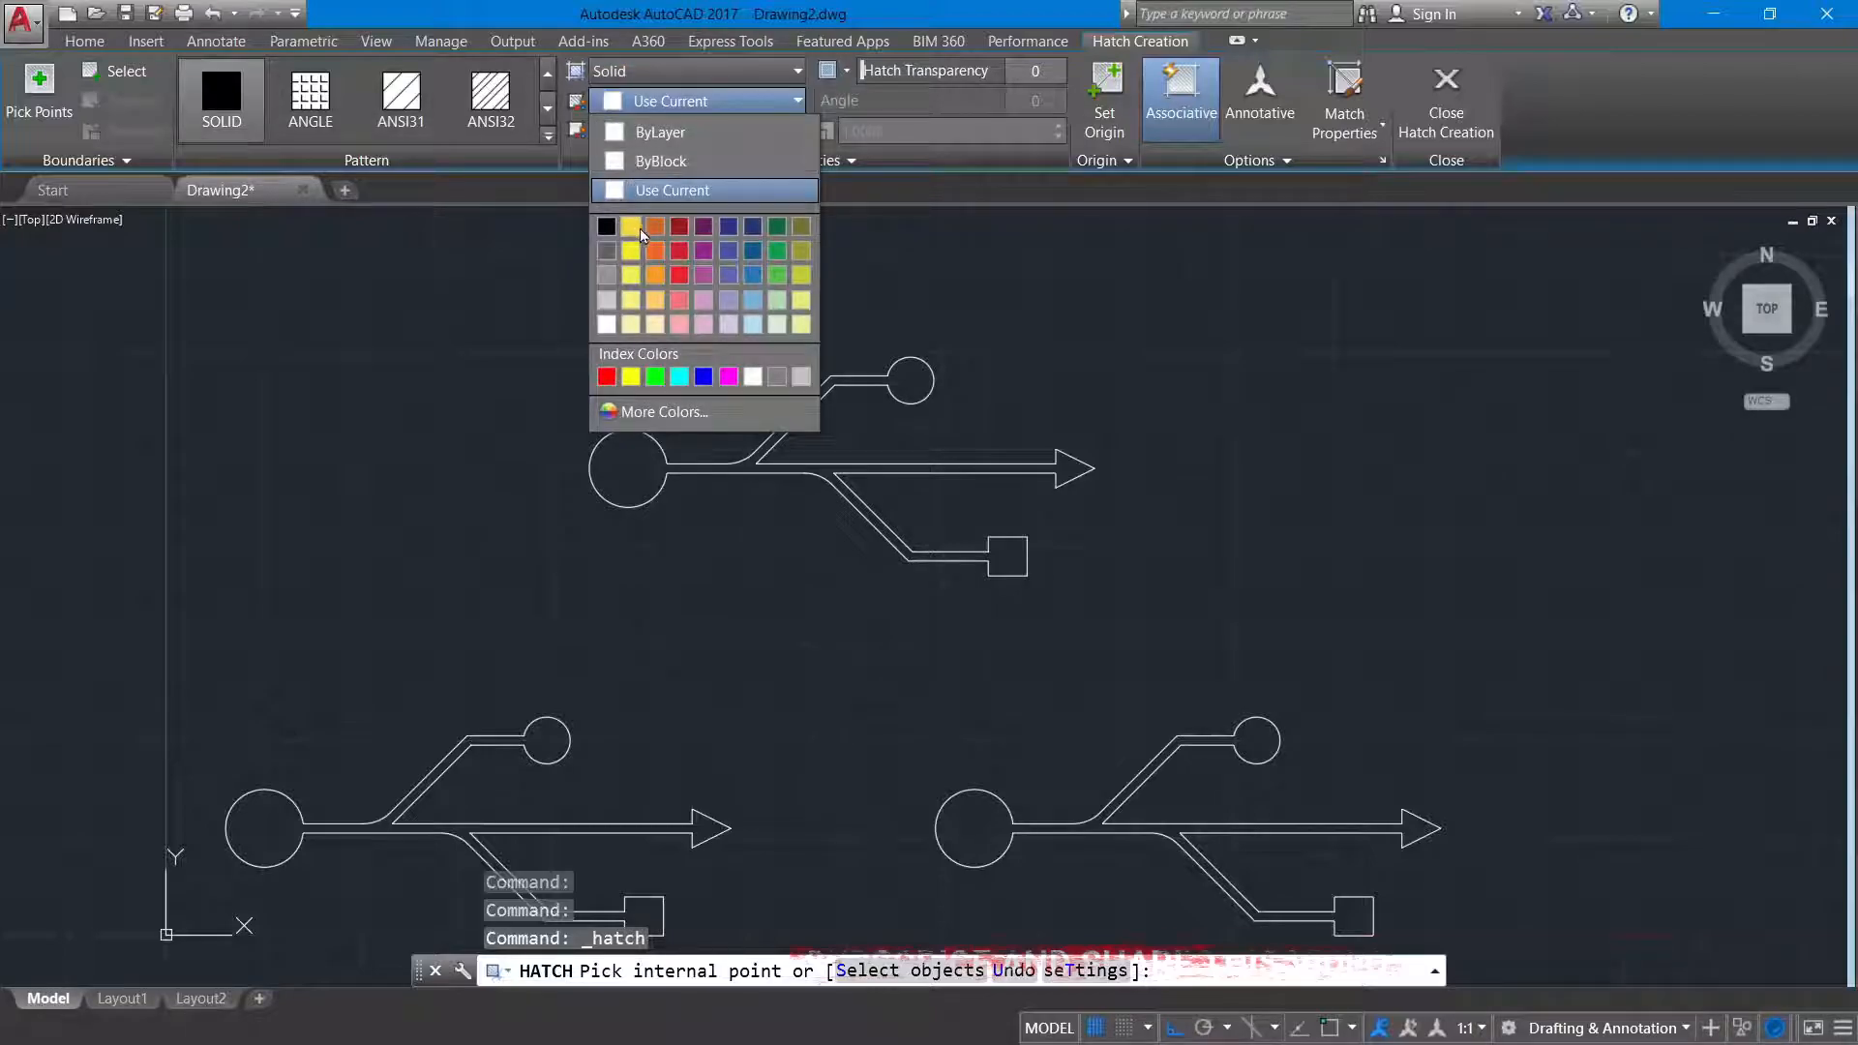
left_click(678, 276)
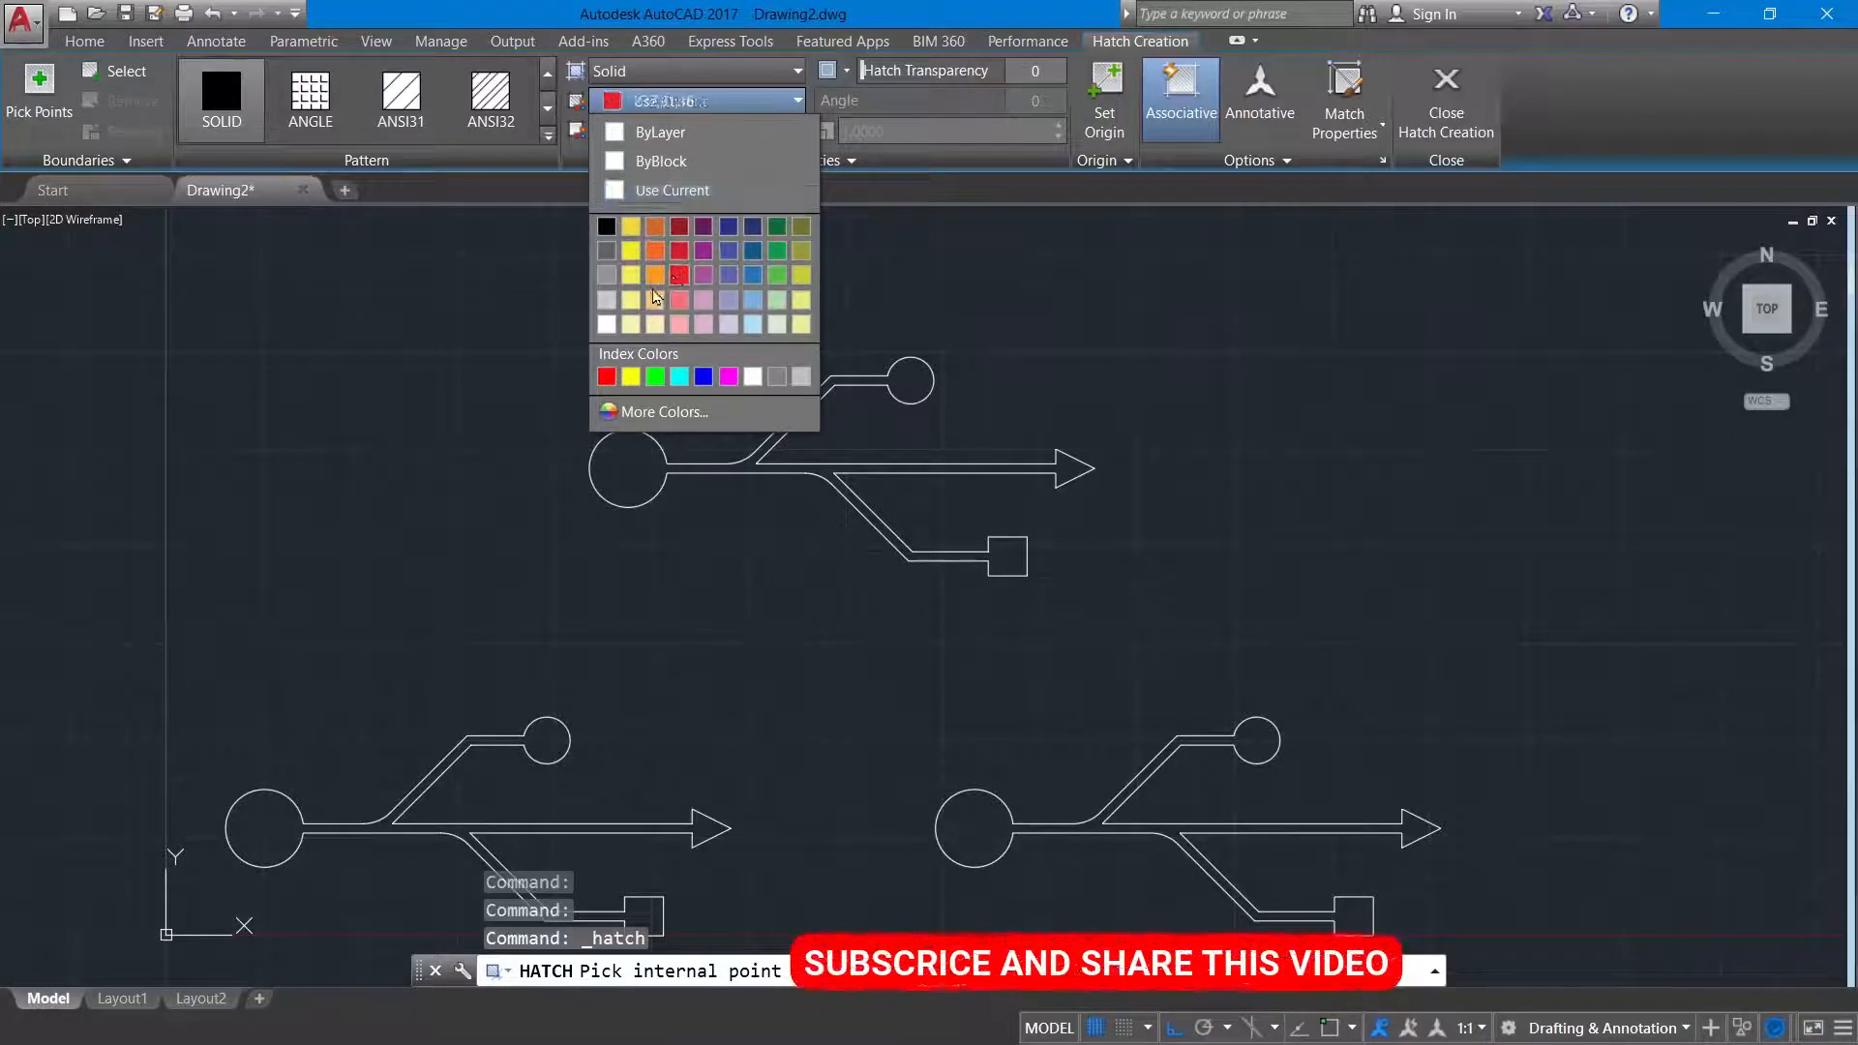
left_click(619, 464)
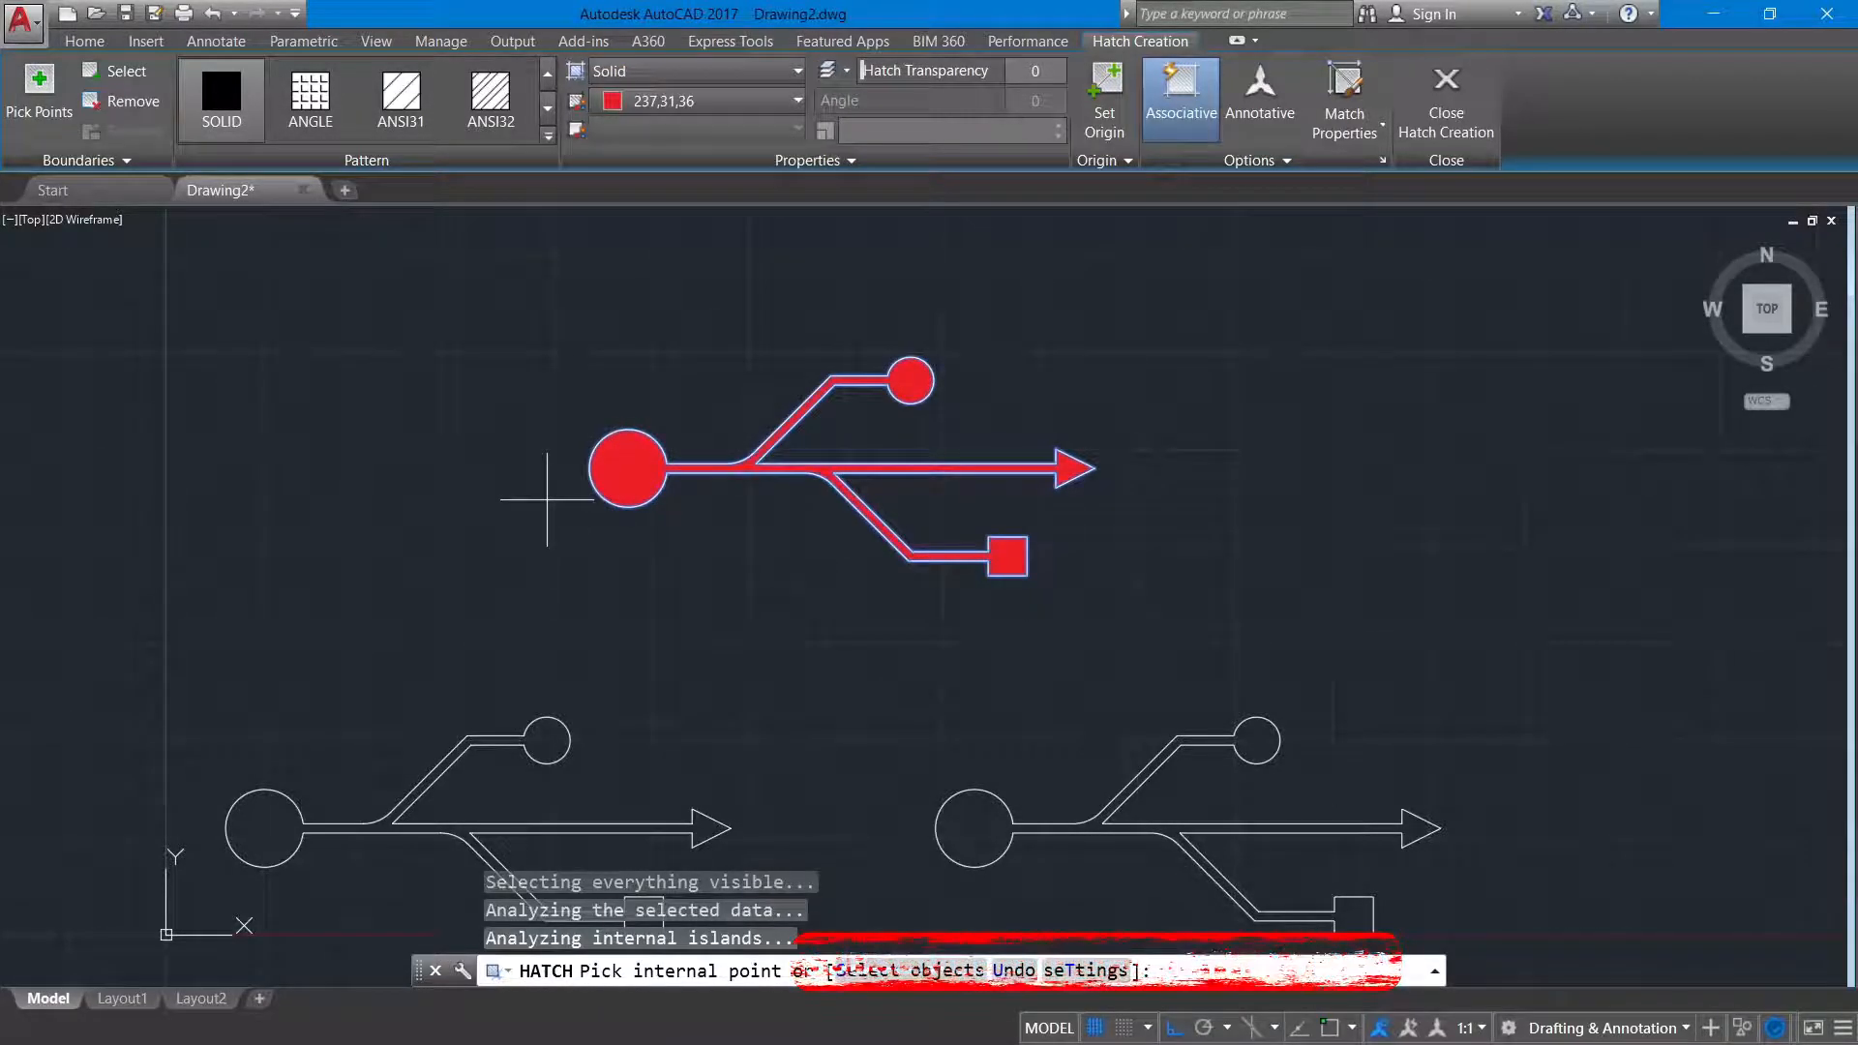
key("Escape")
scroll(531, 539, "down", 3)
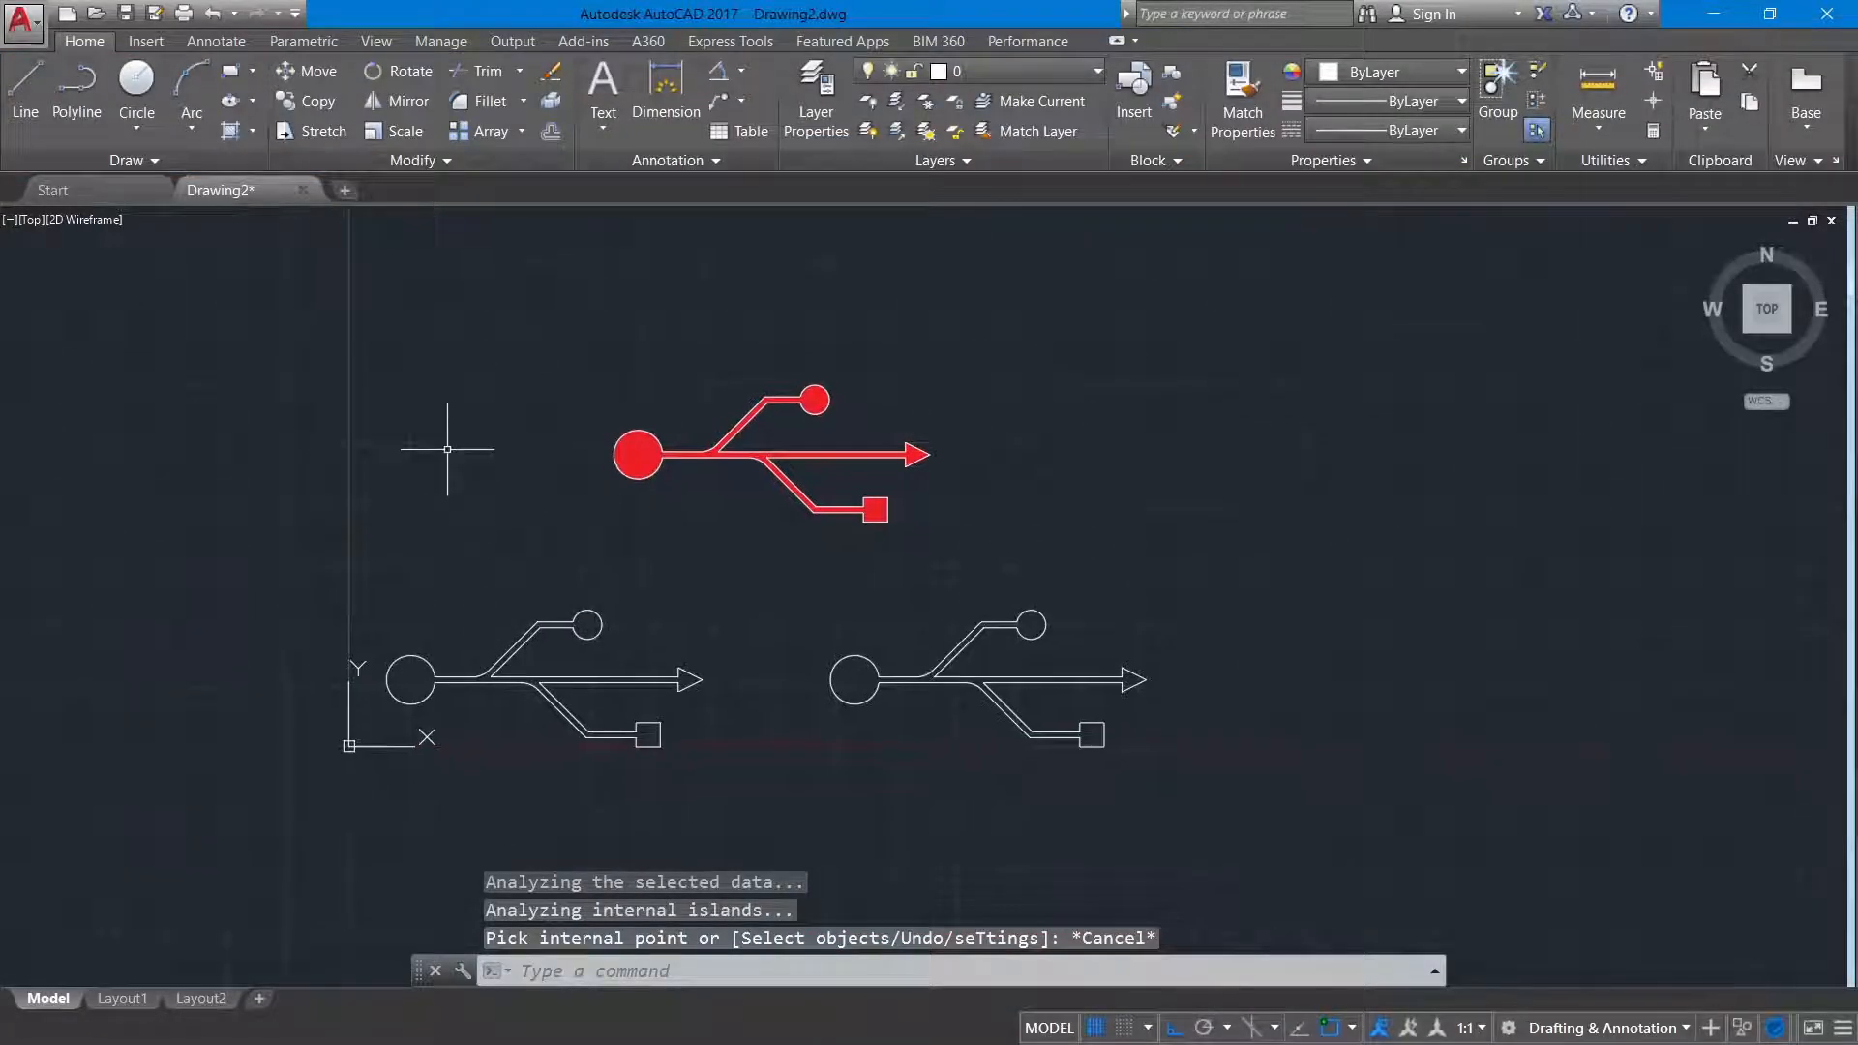
Step: Hatch the interior of the lower-left USB symbol with a solid cyan fill
left_click(232, 130)
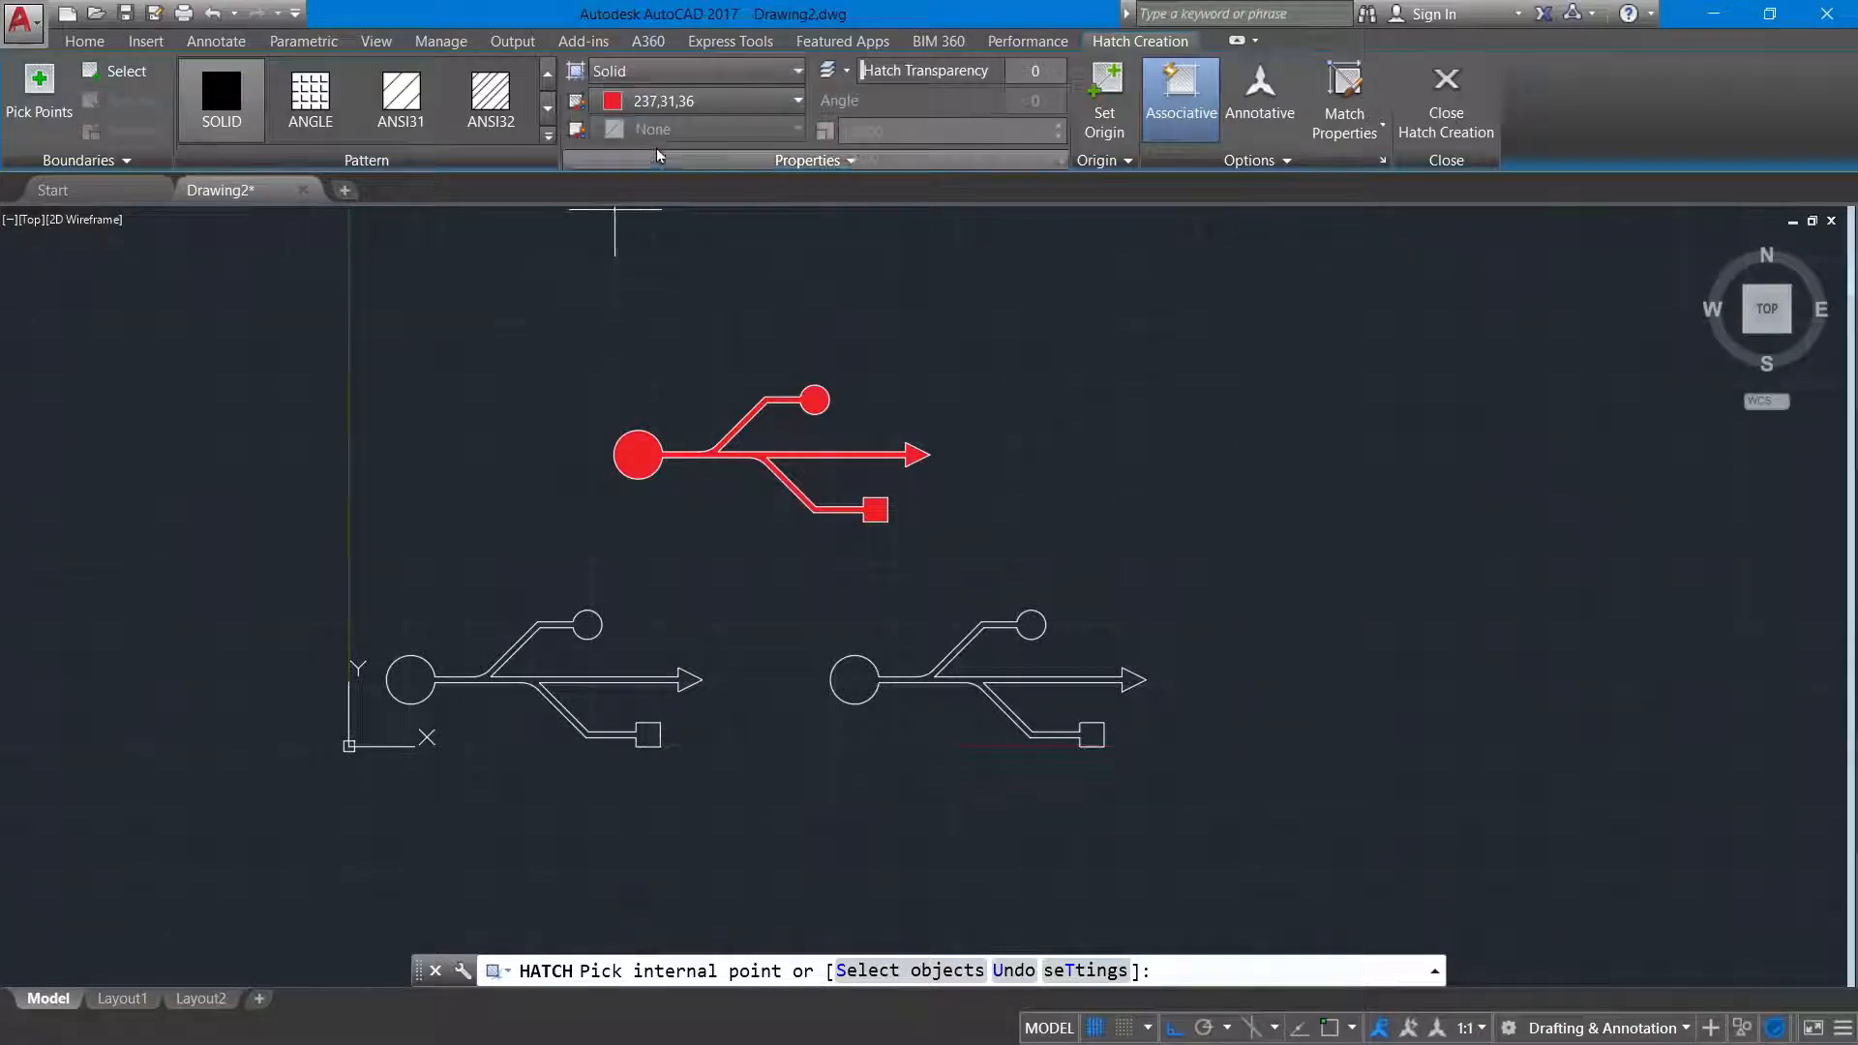
left_click(668, 102)
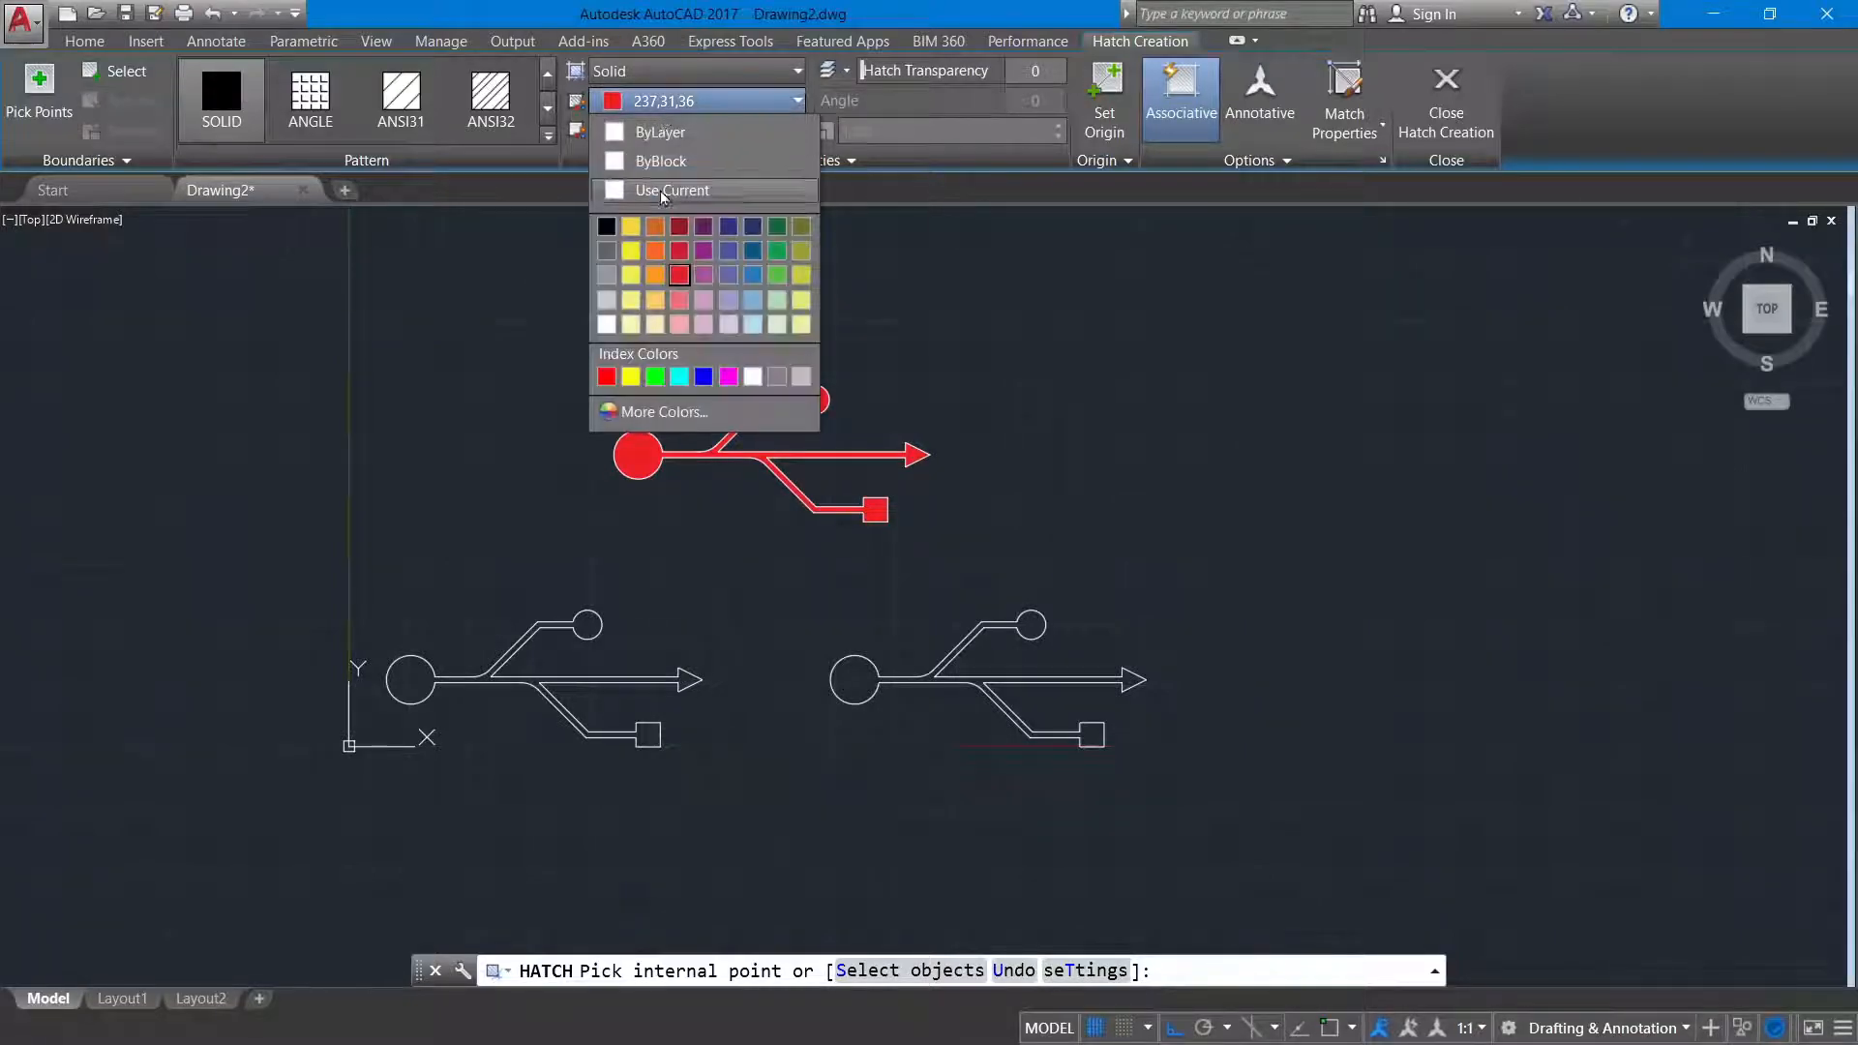
left_click(678, 378)
left_click(419, 669)
key("Escape")
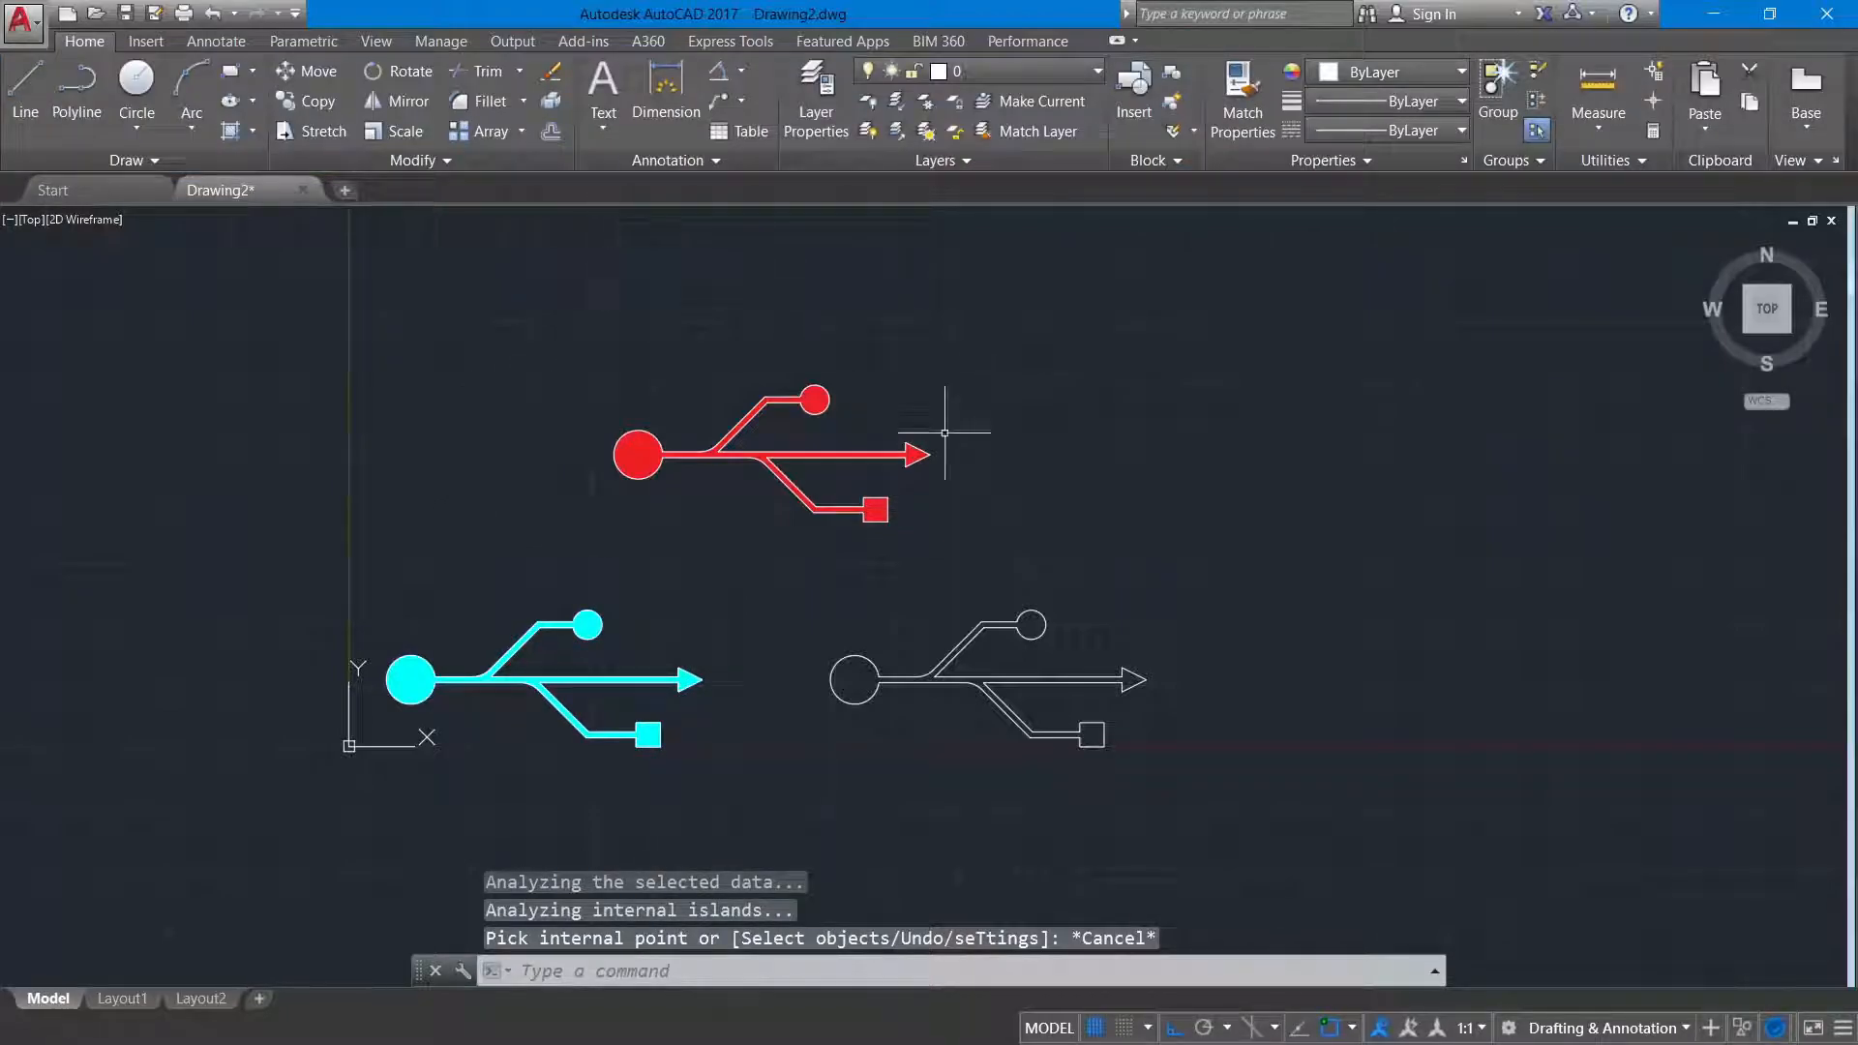
Step: Hatch the interior of the lower-right USB symbol with a solid blue fill
left_click(230, 131)
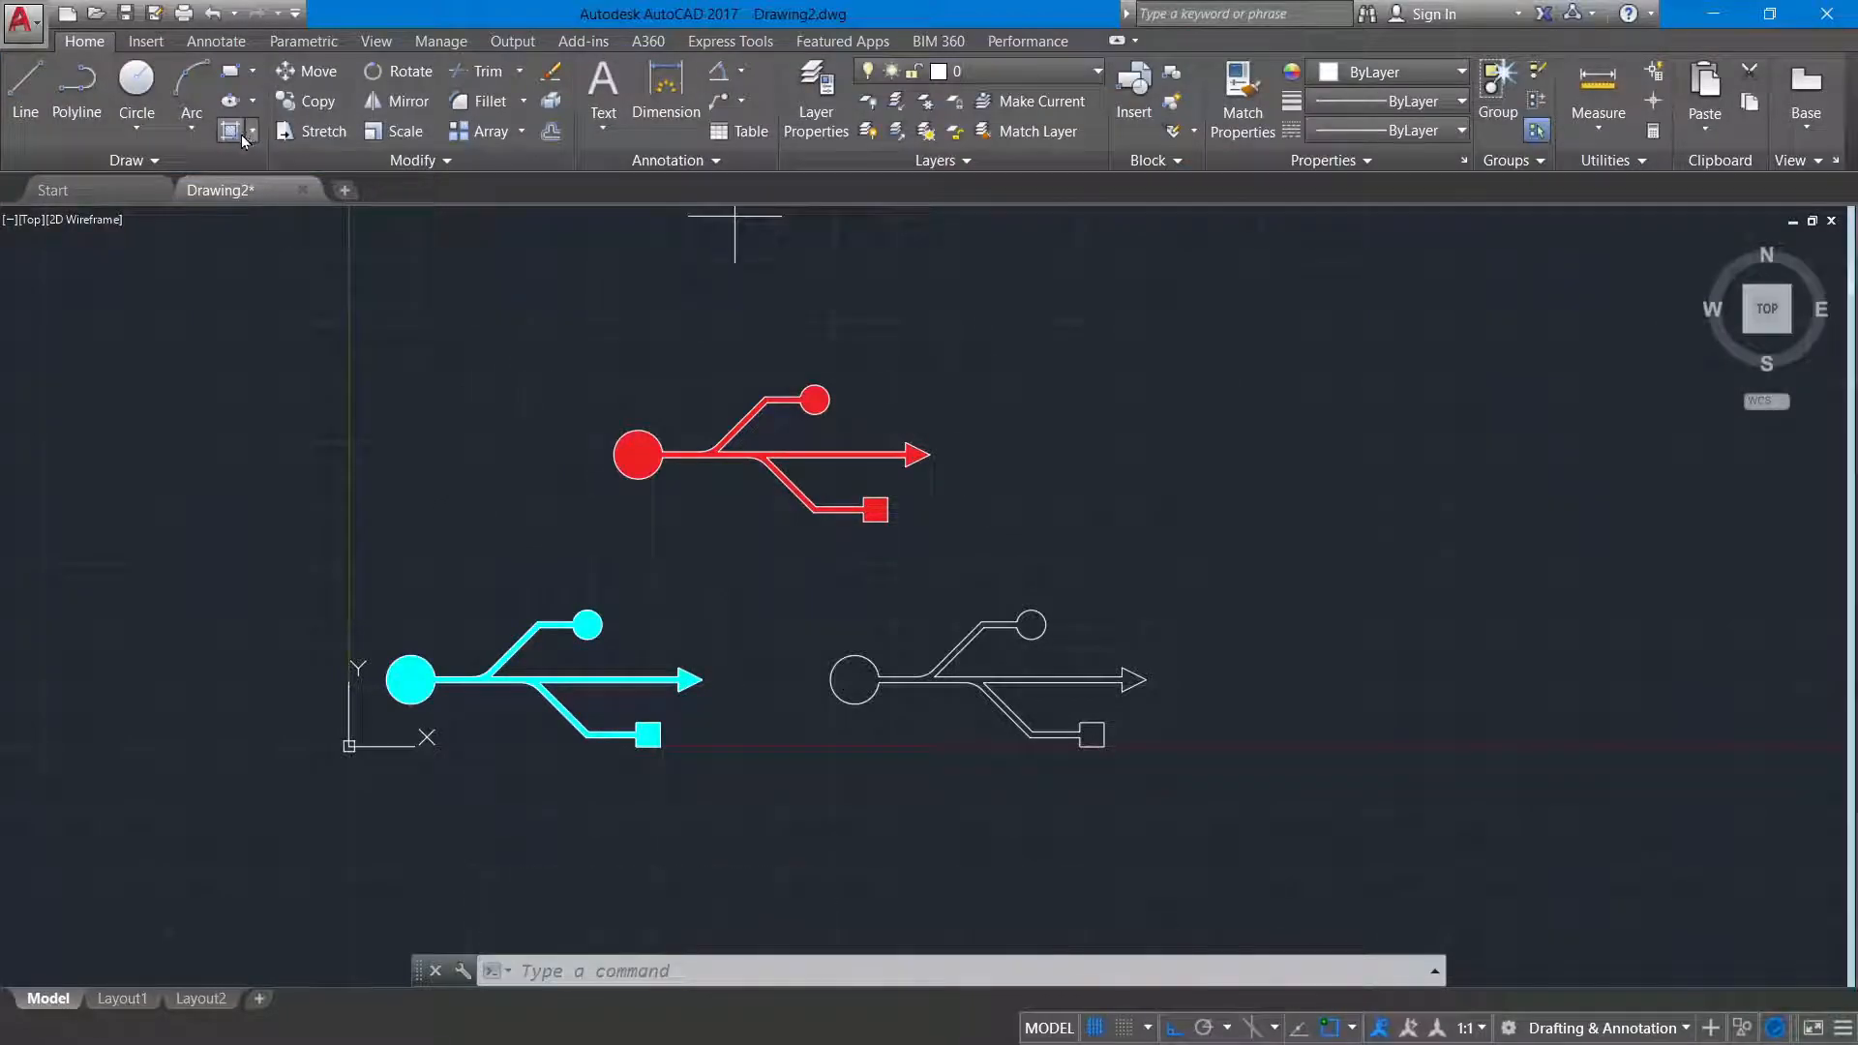
left_click(668, 70)
left_click(657, 89)
left_click(657, 83)
left_click(651, 99)
left_click(654, 100)
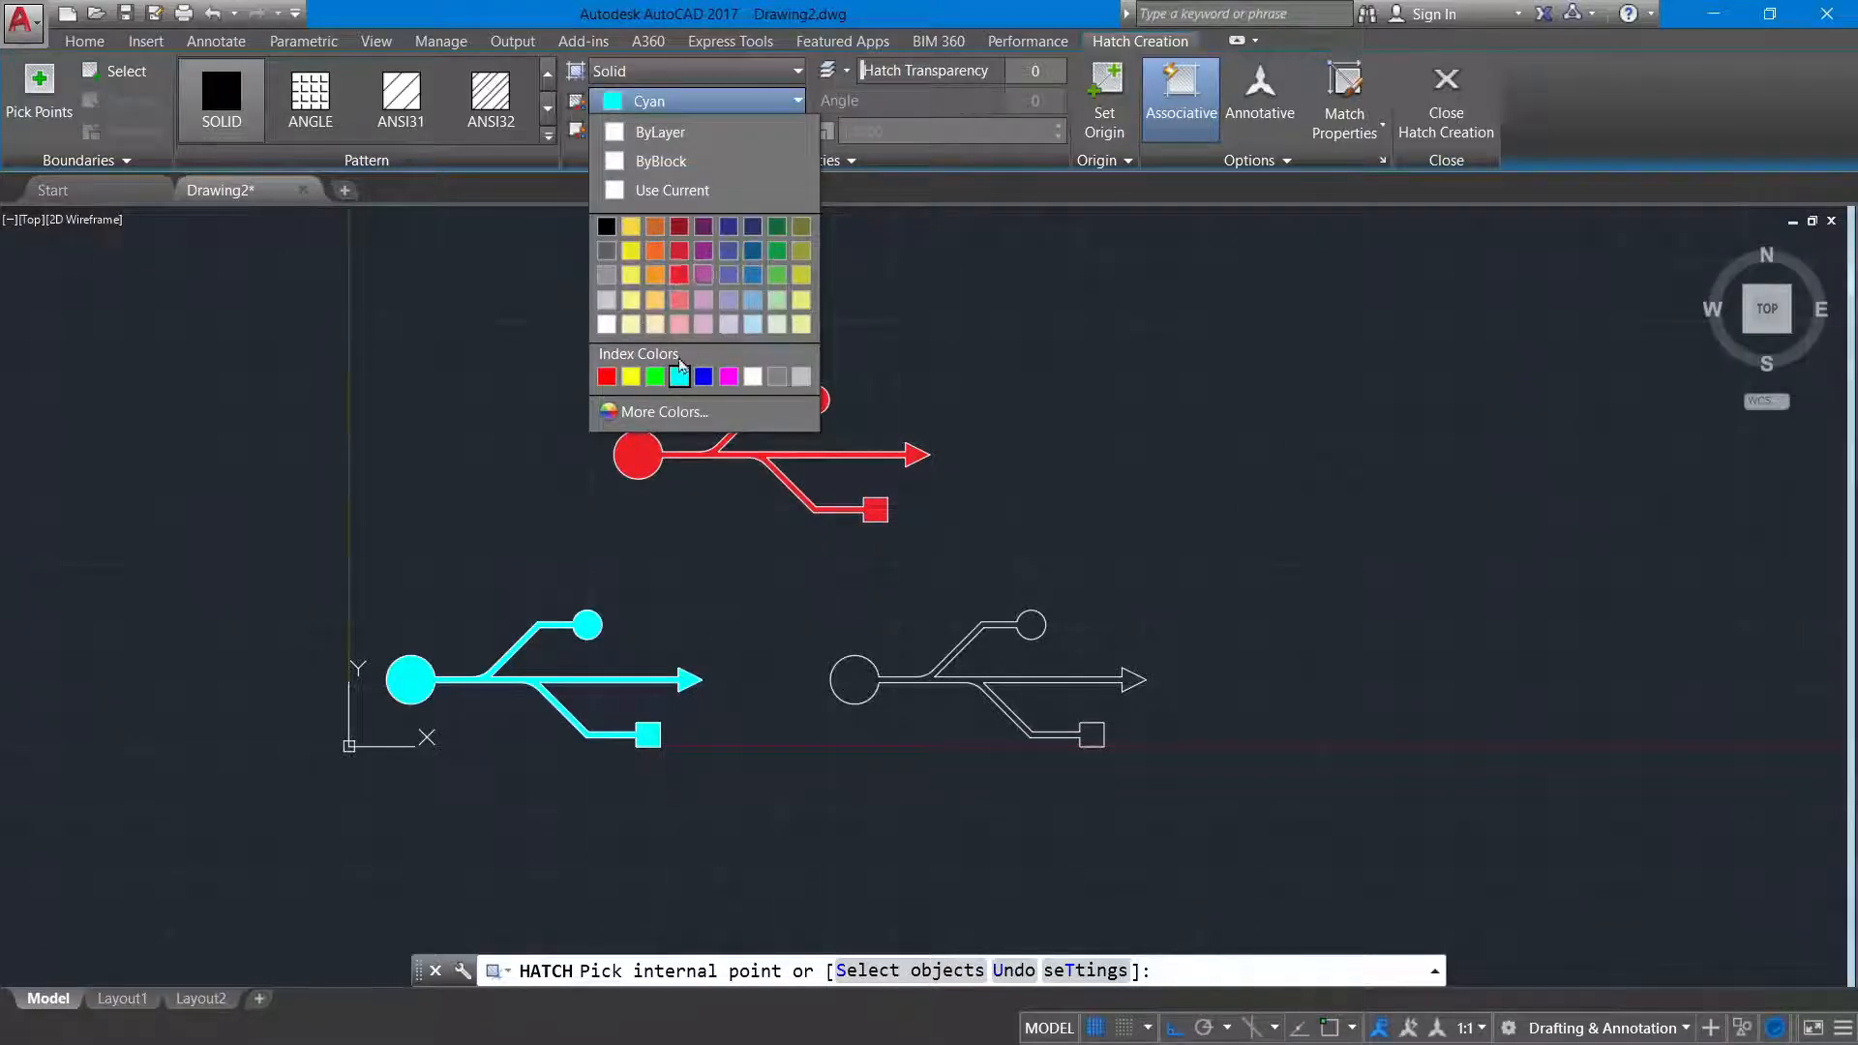
left_click(702, 377)
left_click(854, 679)
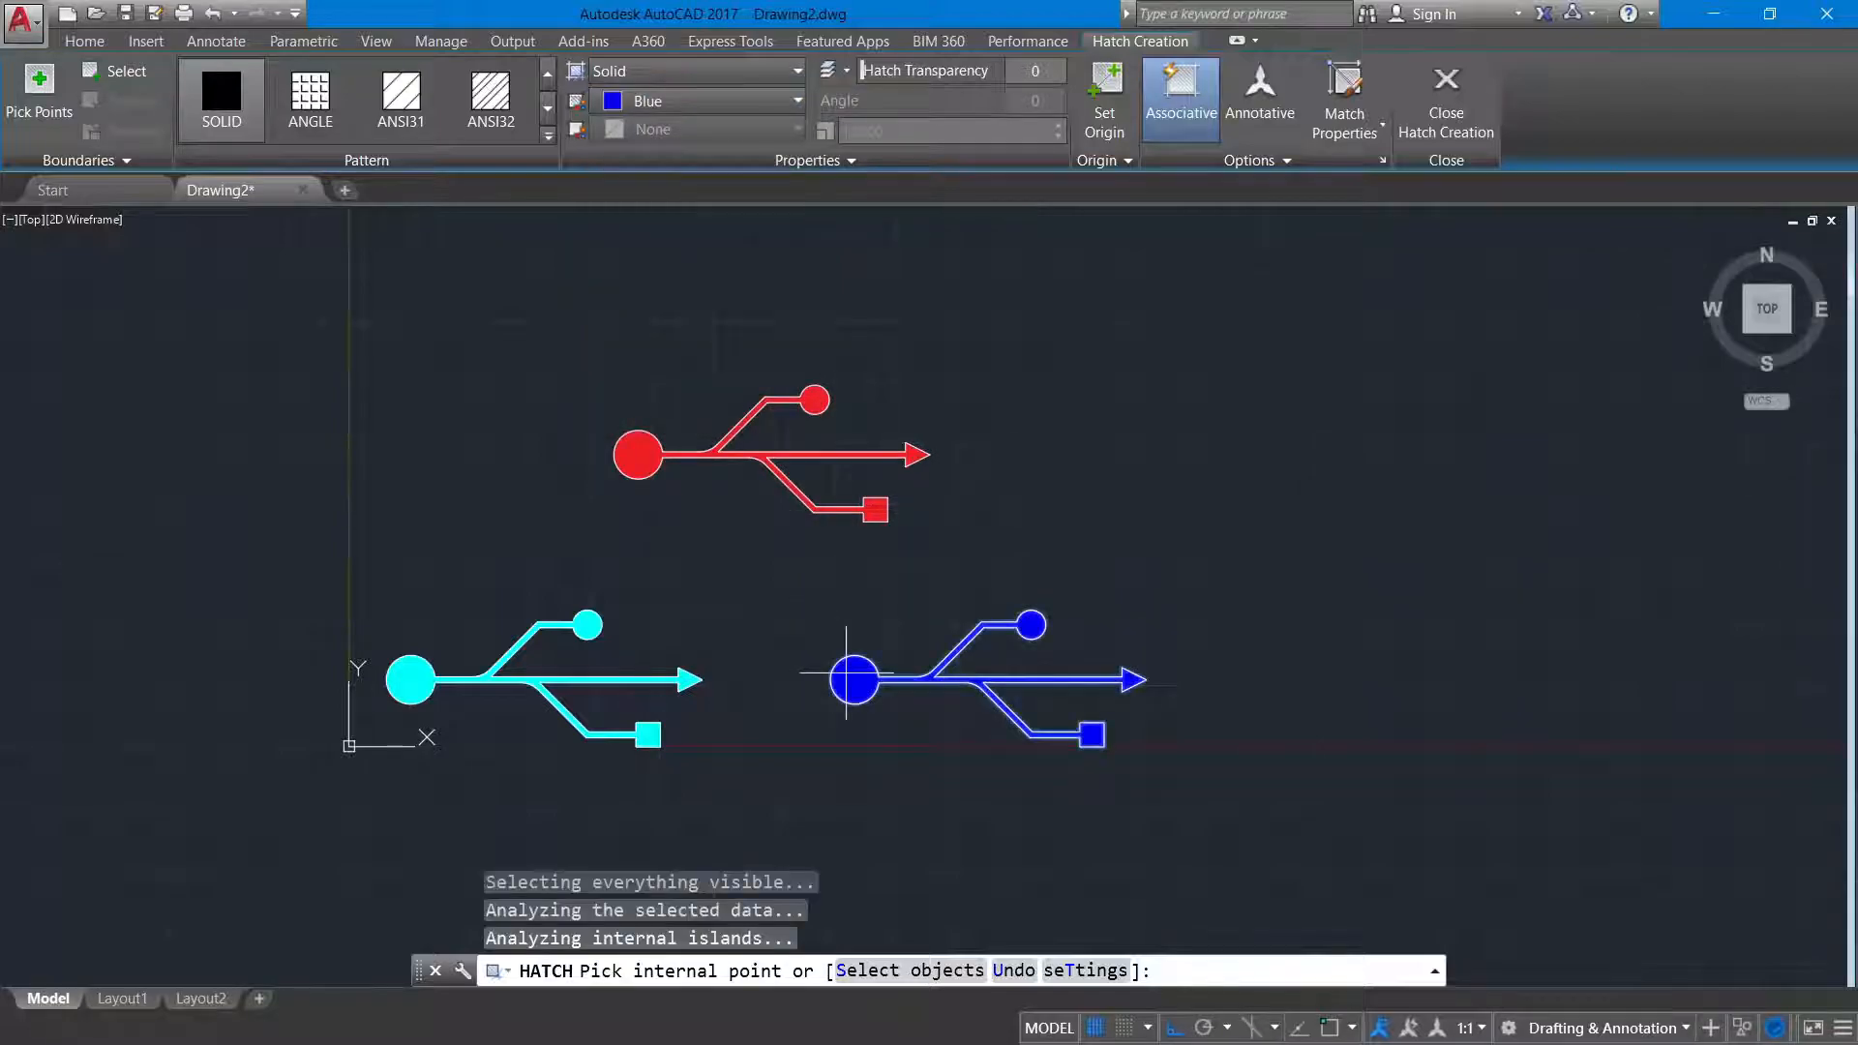
key("Escape")
key("Escape")
scroll(808, 634, "down", 2)
scroll(758, 661, "up", 3)
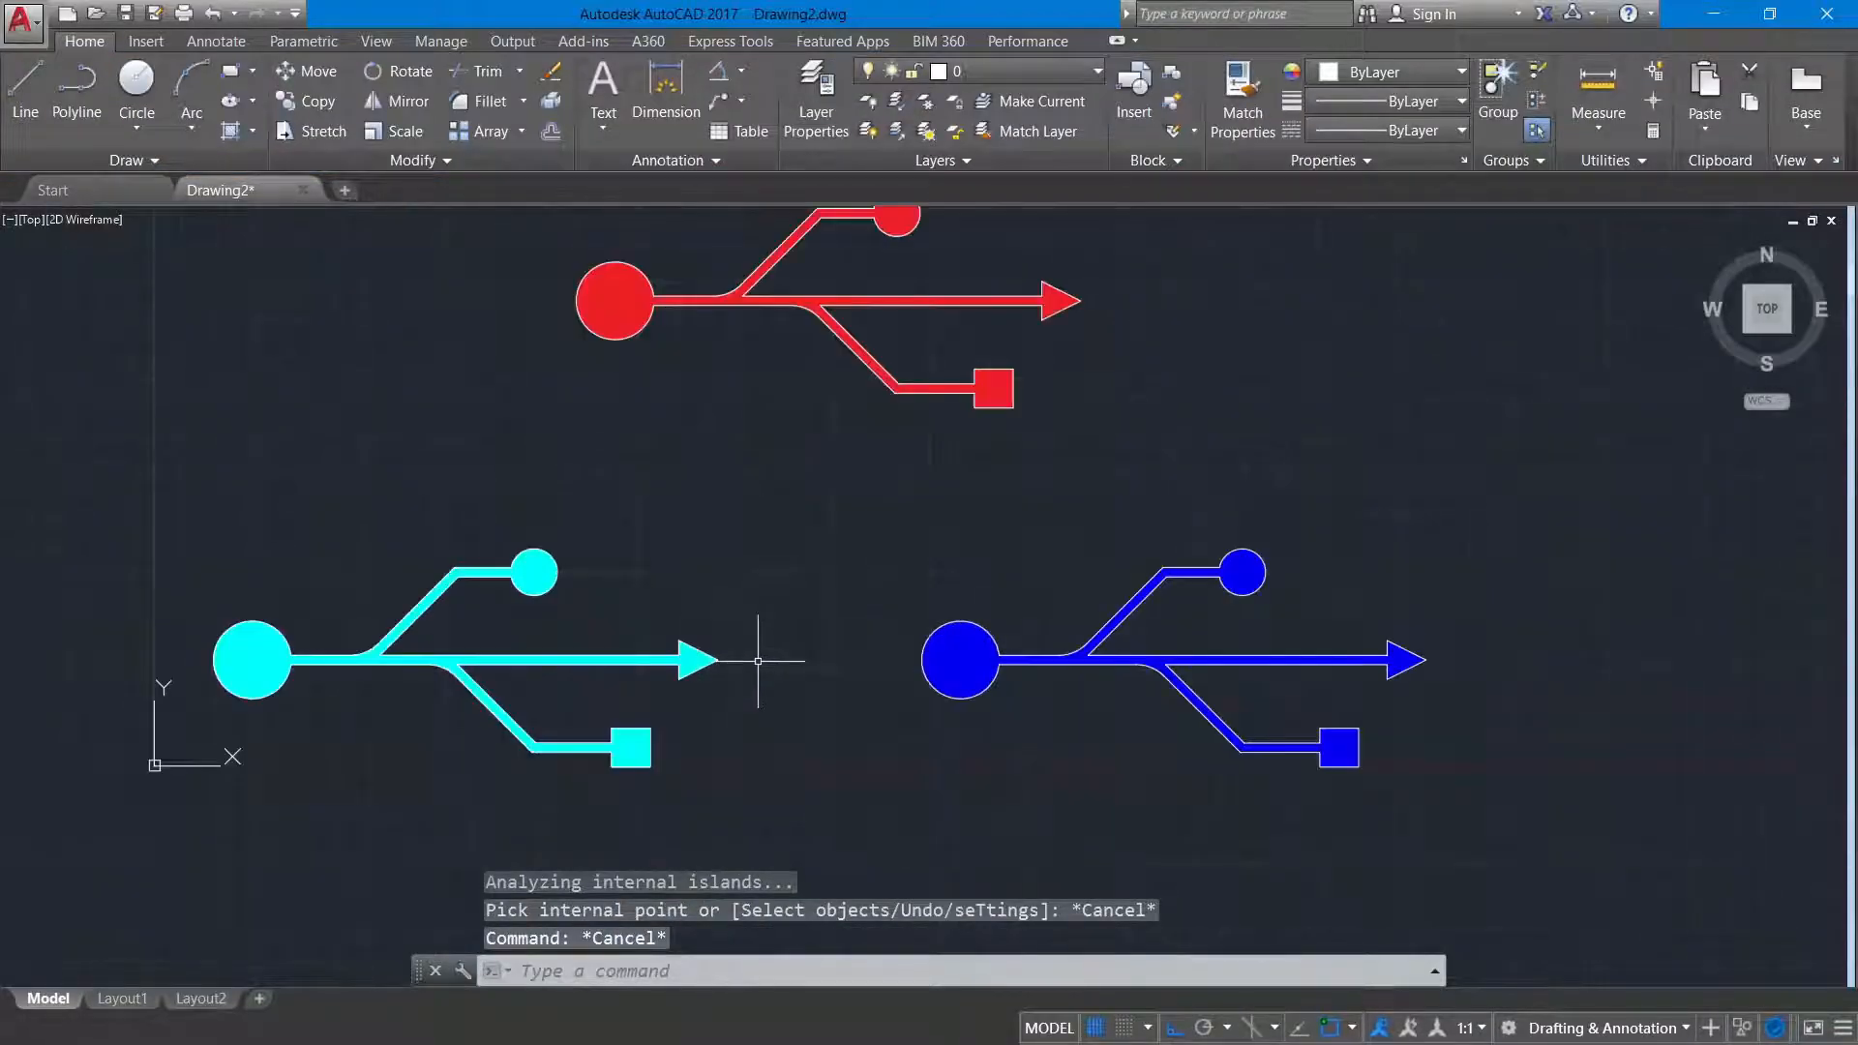
Step: Move all three filled symbols horizontally about 109 units to the right, using the cyan symbol's arrow tip as base point
scroll(795, 682, "down", 3)
type("m")
key("Return")
left_click(365, 339)
left_click(1121, 820)
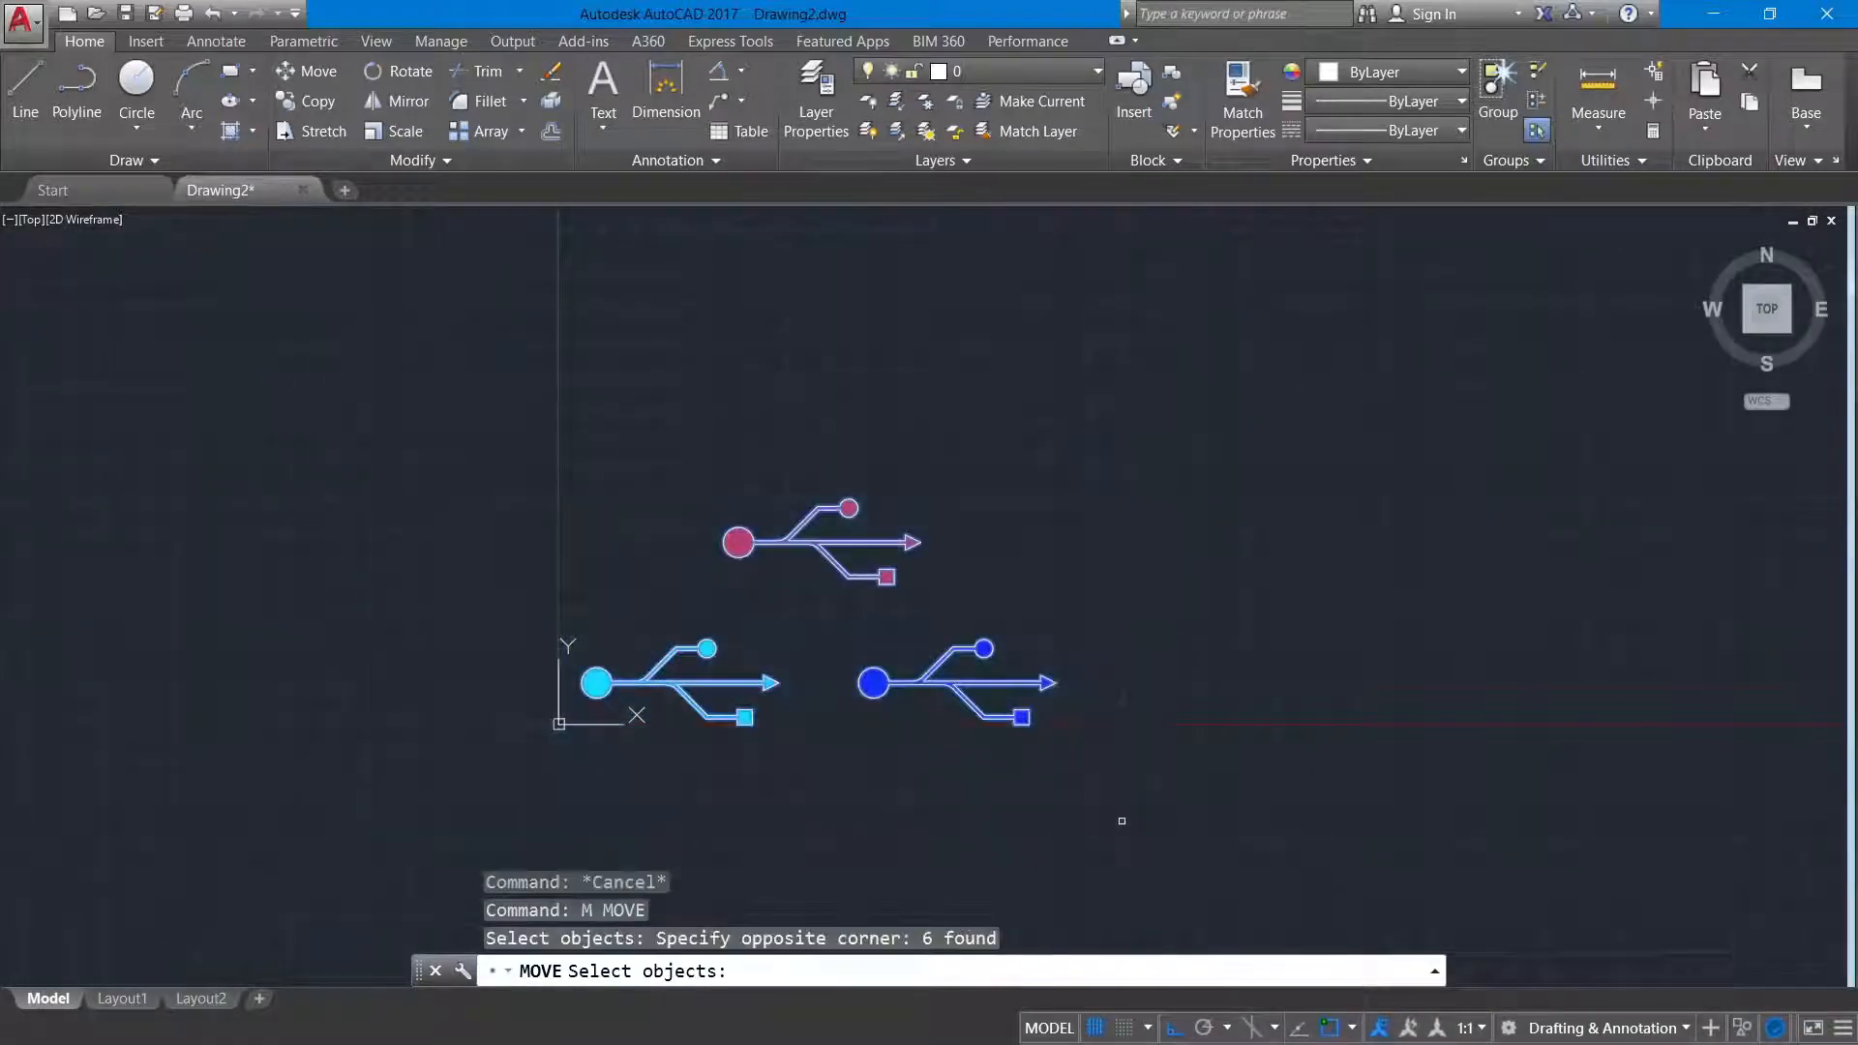
key("Return")
left_click(778, 682)
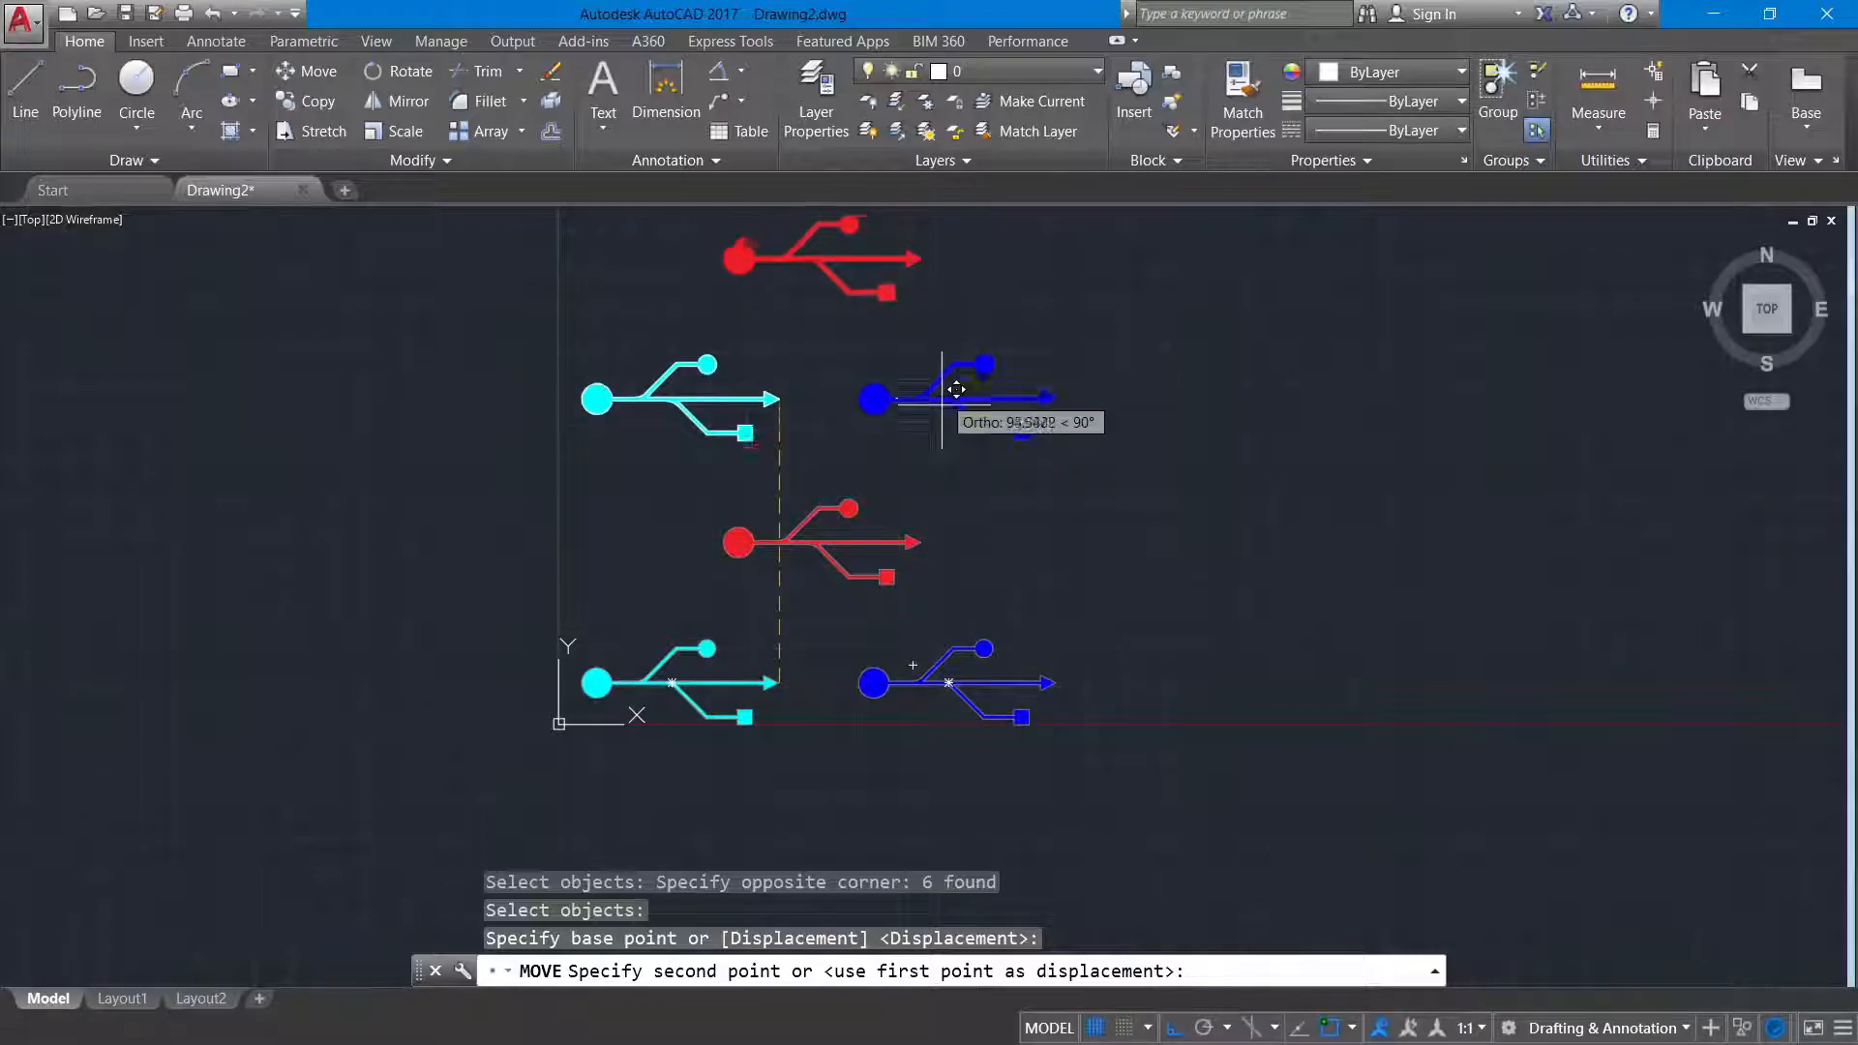
middle_click_drag(918, 513, 525, 575)
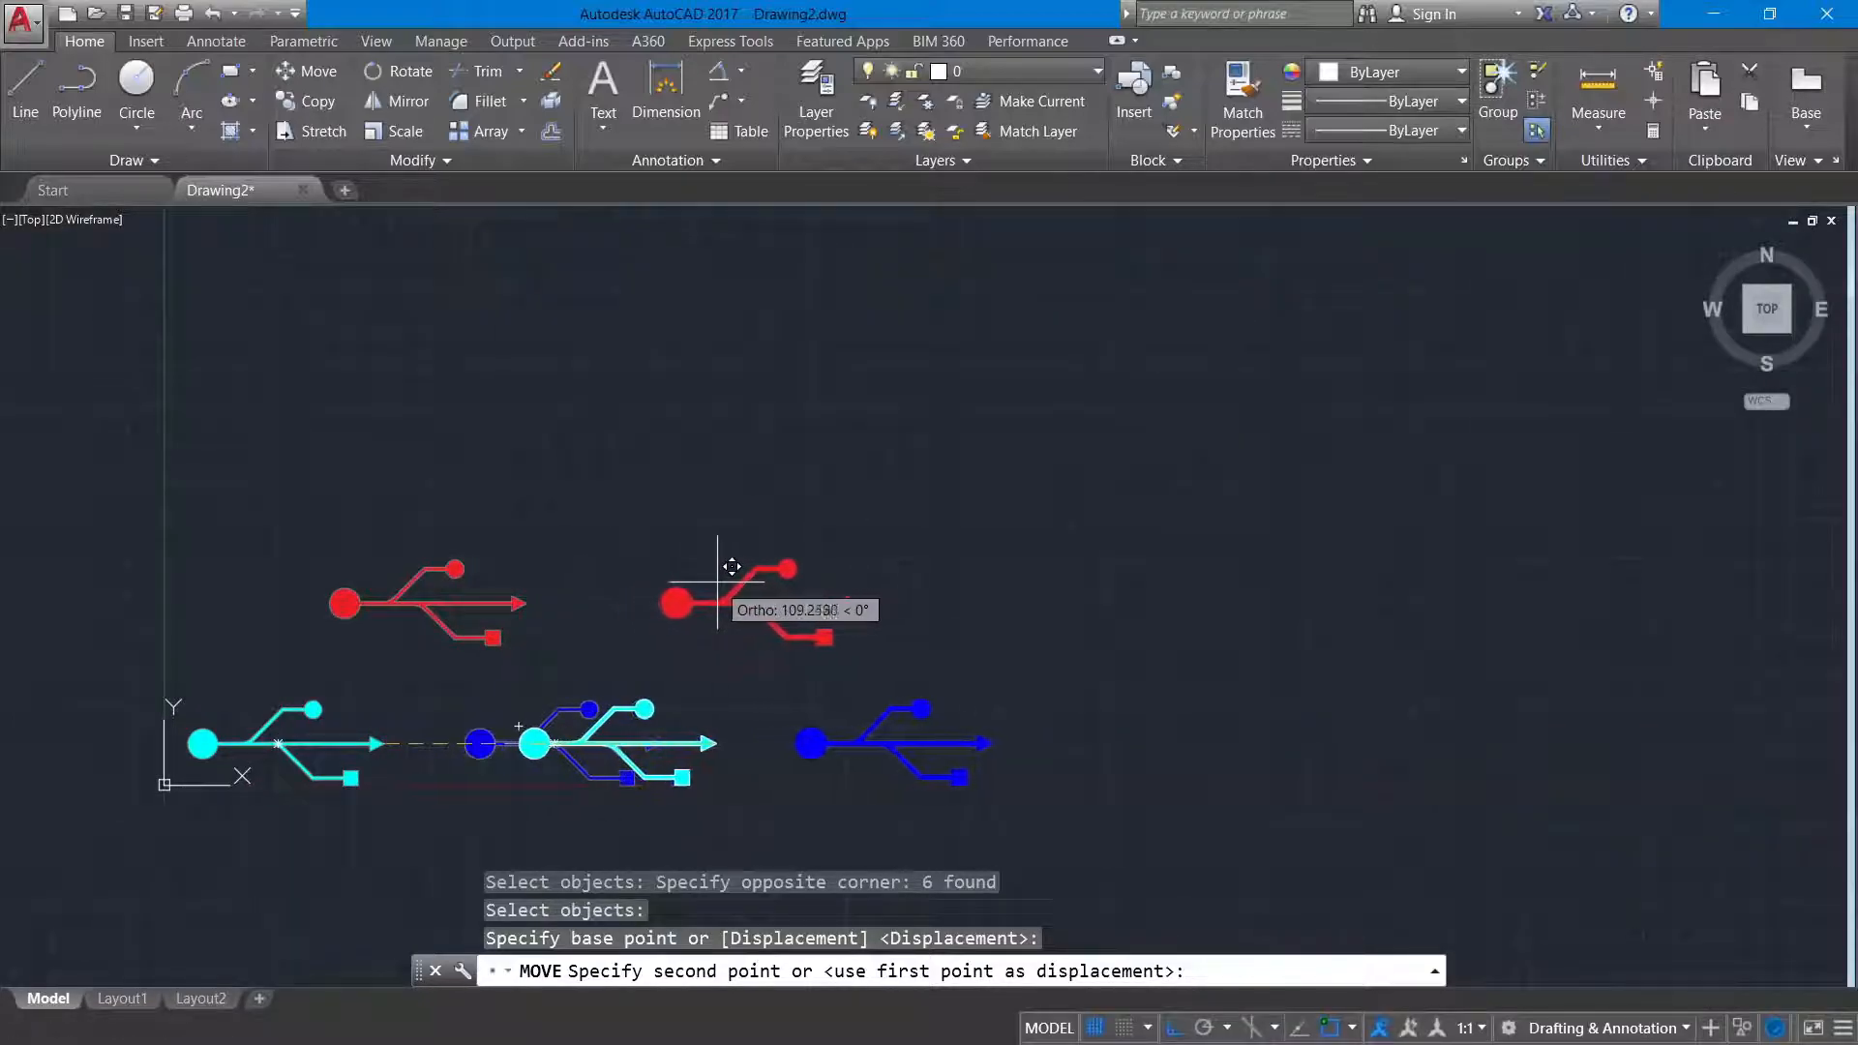
left_click(734, 561)
Step: Move all three filled symbols vertically upward, away from the X axis, using the cyan symbol's arrow tip as base point
key("Return")
left_click(419, 522)
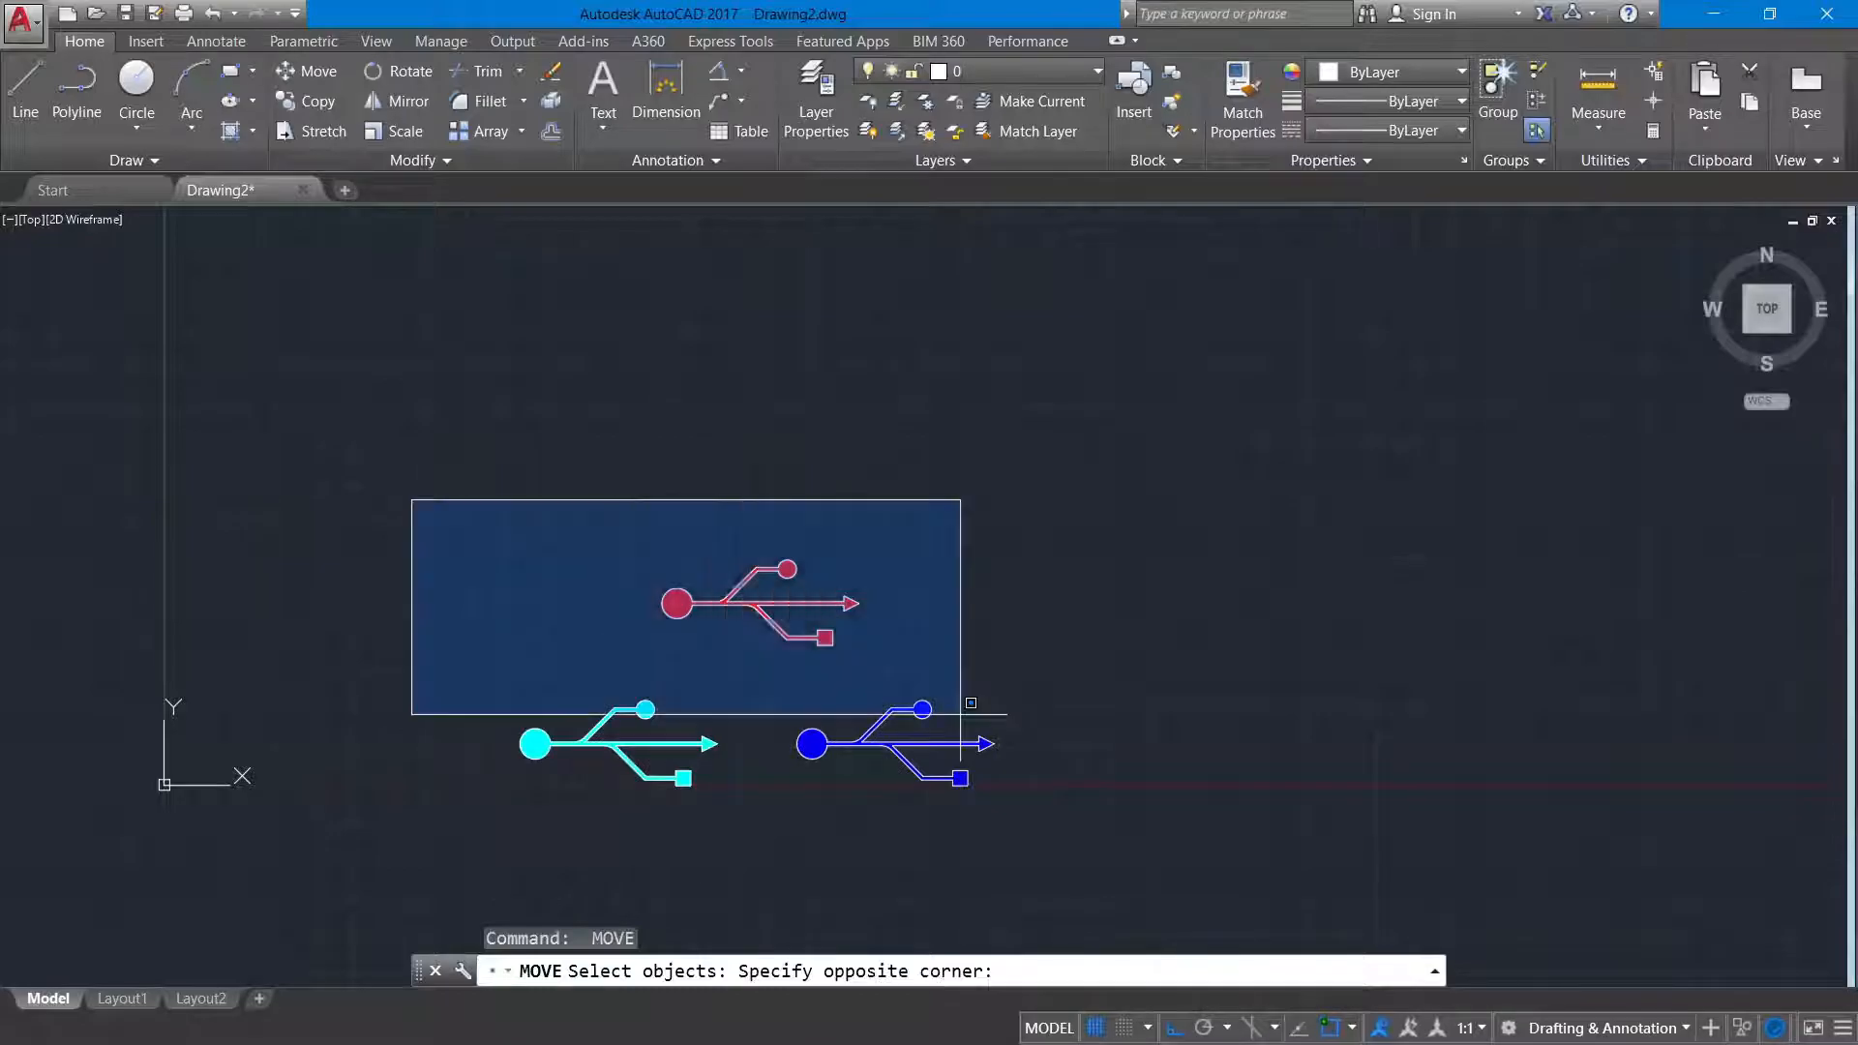
left_click(1219, 848)
key("Return")
left_click(716, 745)
left_click(735, 547)
key("Escape")
scroll(924, 646, "up", 2)
middle_click_drag(865, 669, 1012, 846)
scroll(935, 800, "up", 2)
middle_click_drag(864, 751, 1010, 869)
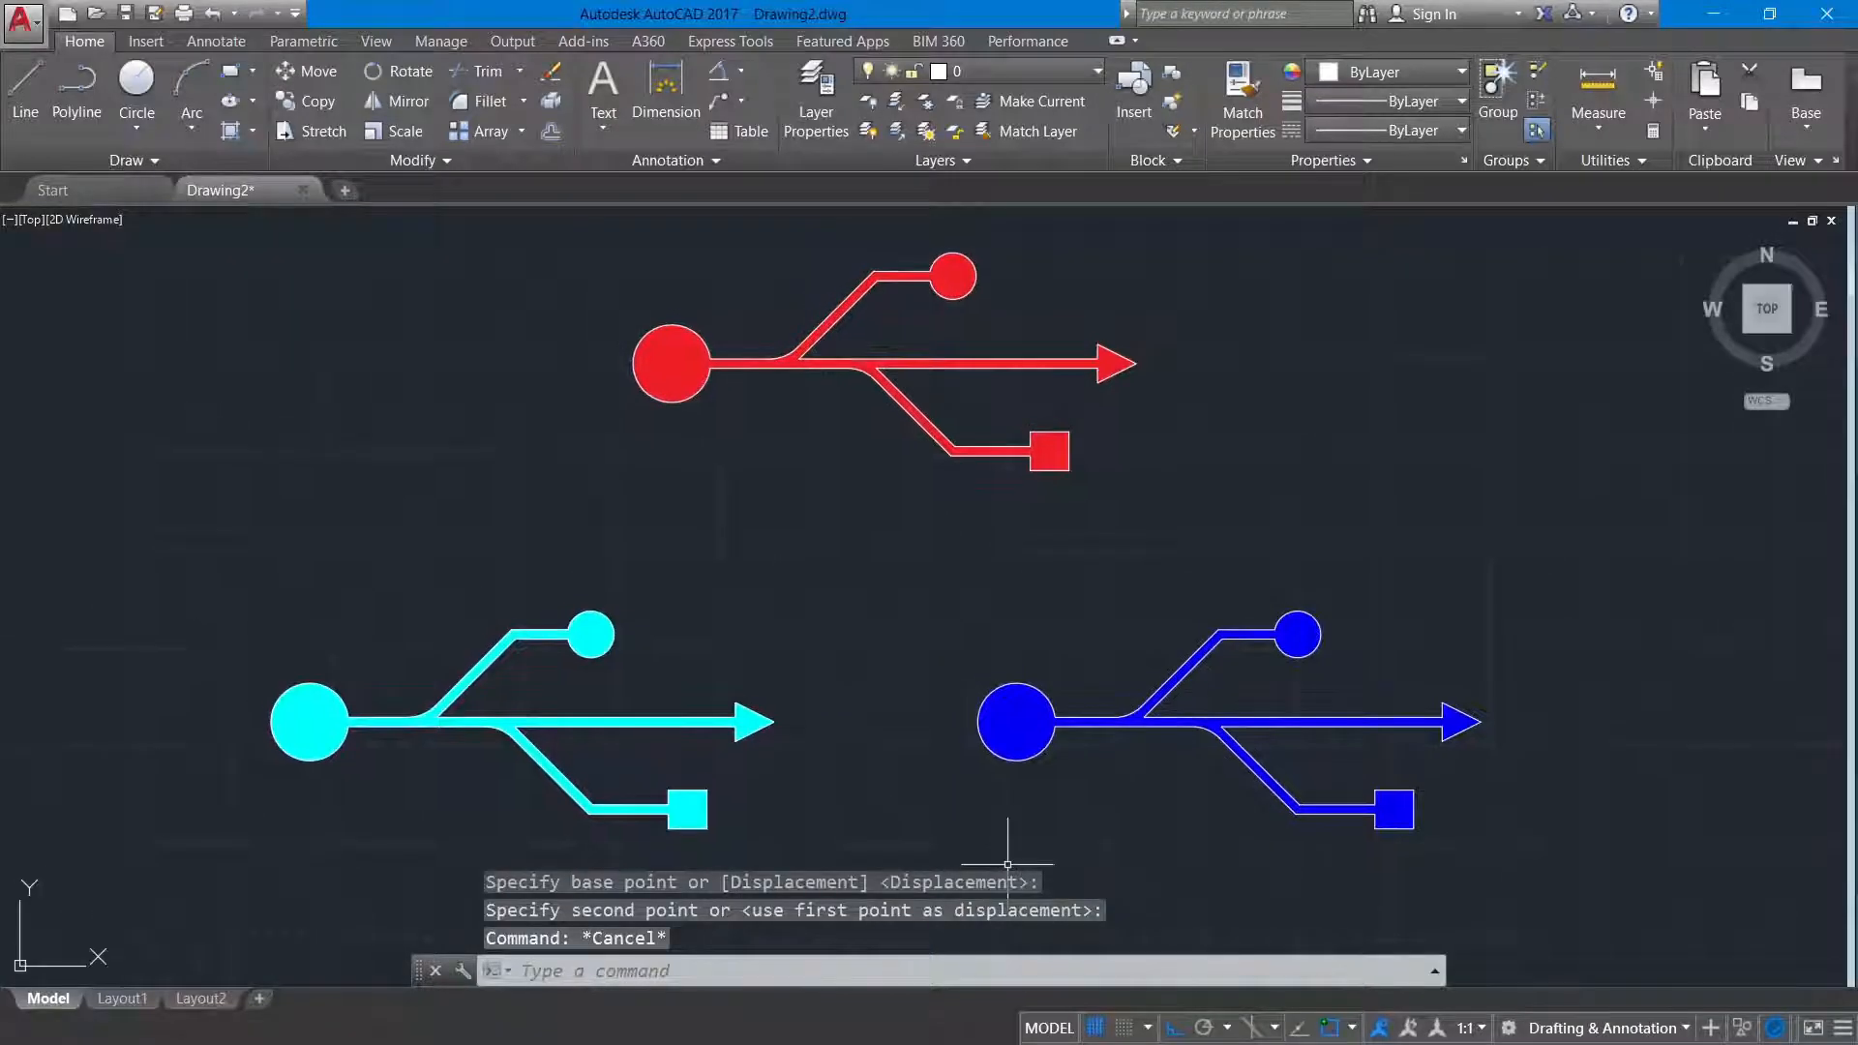
key("Escape")
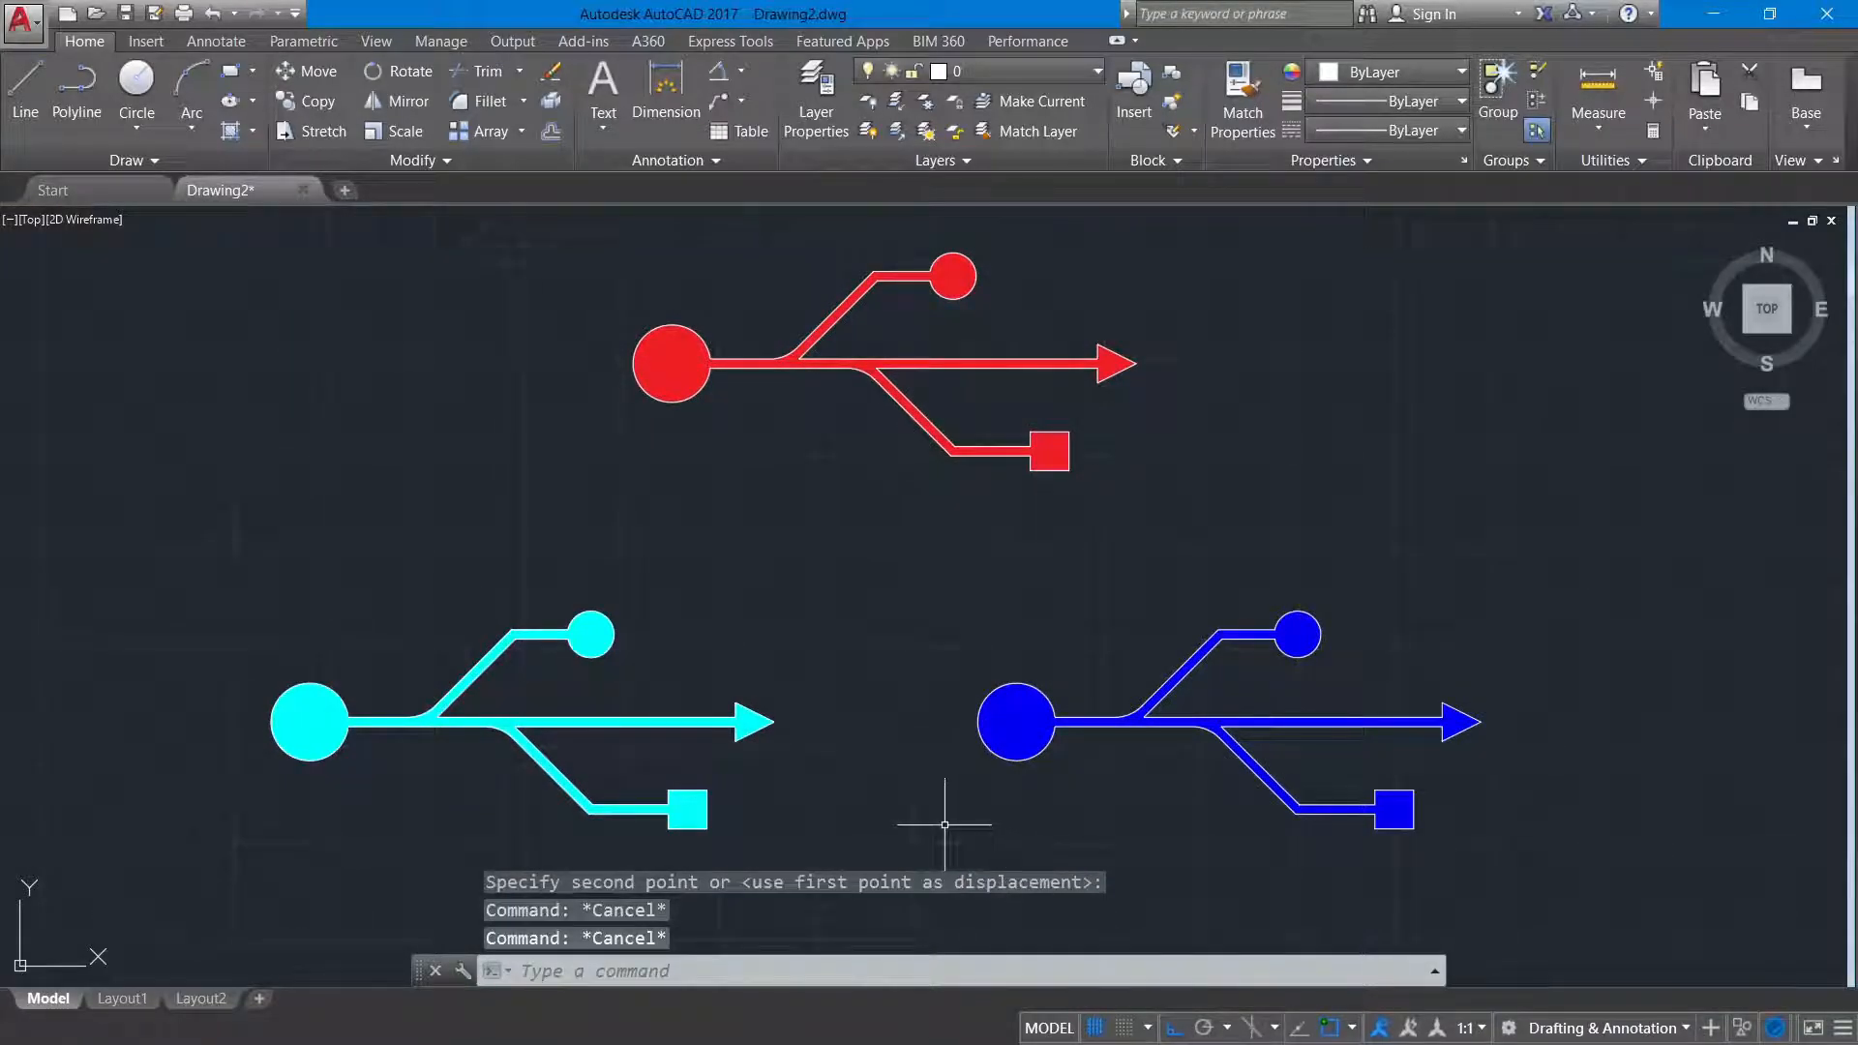